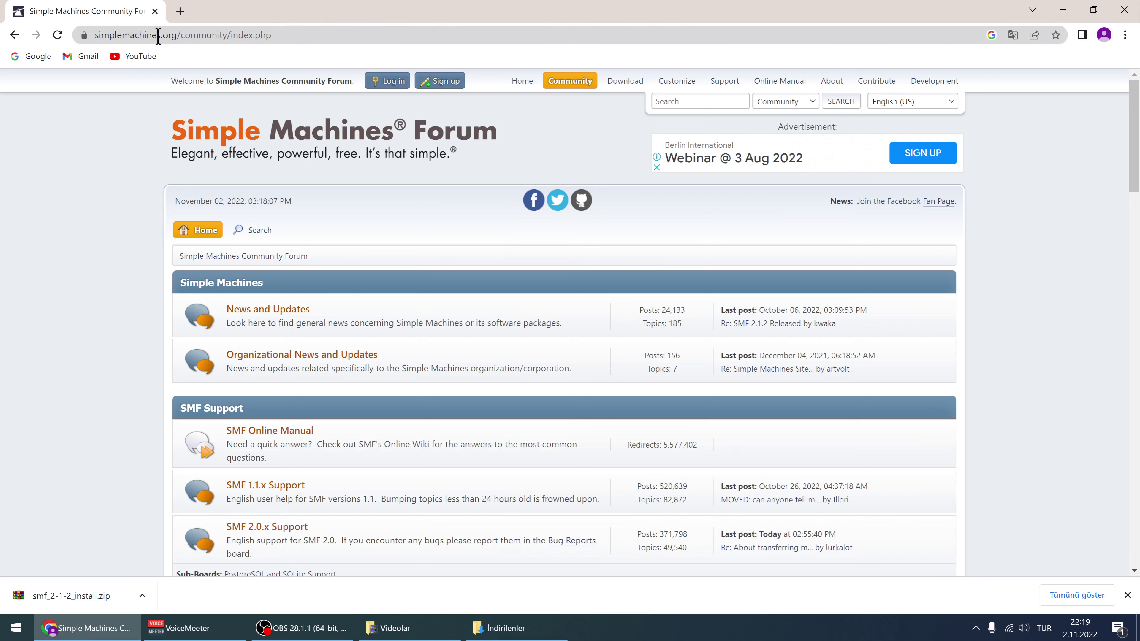
# Download the SMF 2.1.2 Full Install package as smf_2-1-2_install.zip from the Download page
pyautogui.doubleClick(177, 35)
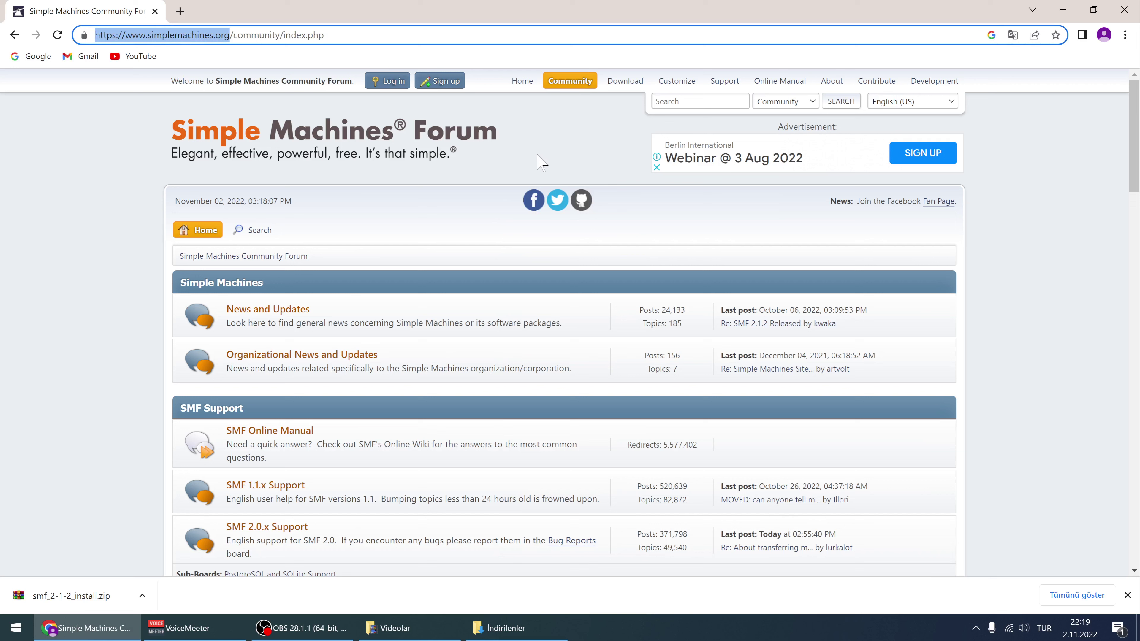
pyautogui.click(623, 86)
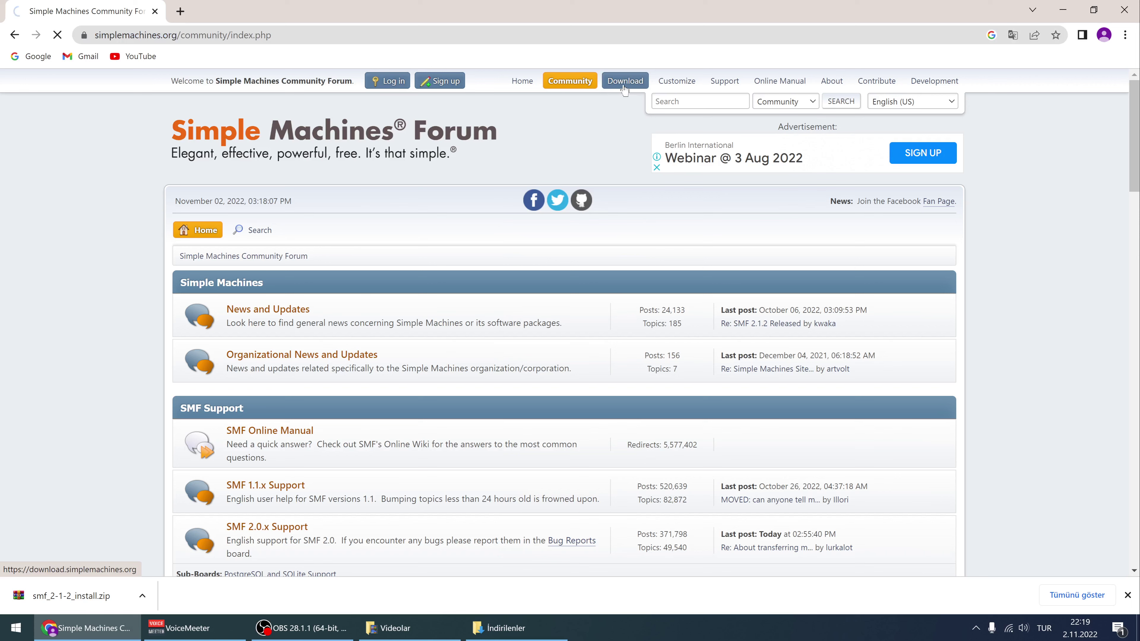
pyautogui.scroll(-1, 779, 291)
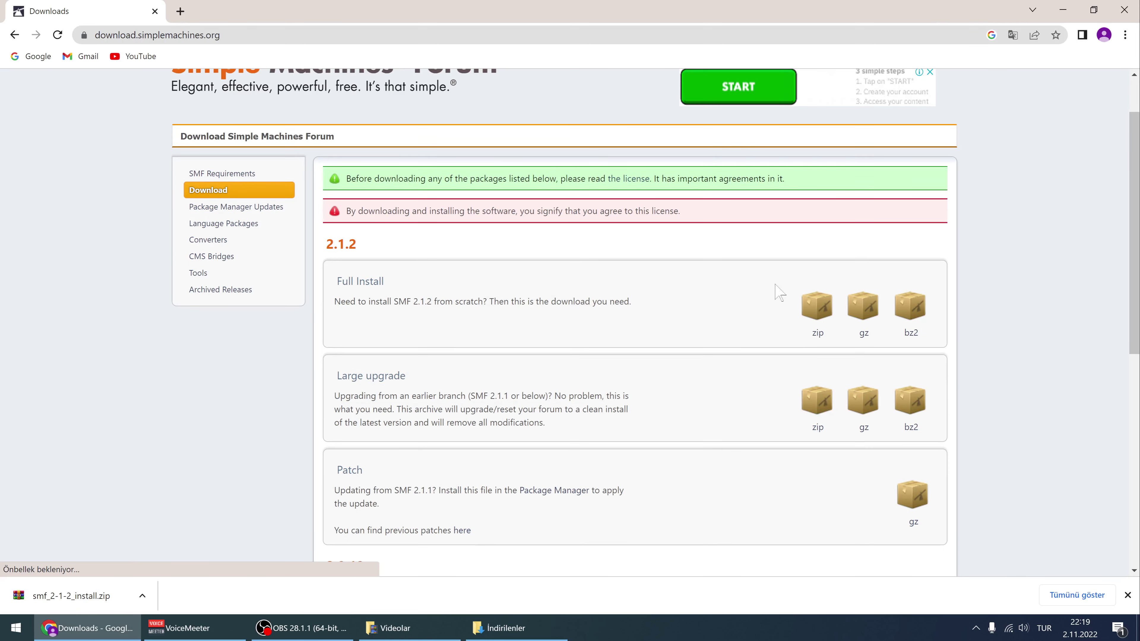
pyautogui.moveTo(336, 280); pyautogui.dragTo(404, 280)
pyautogui.click(444, 283)
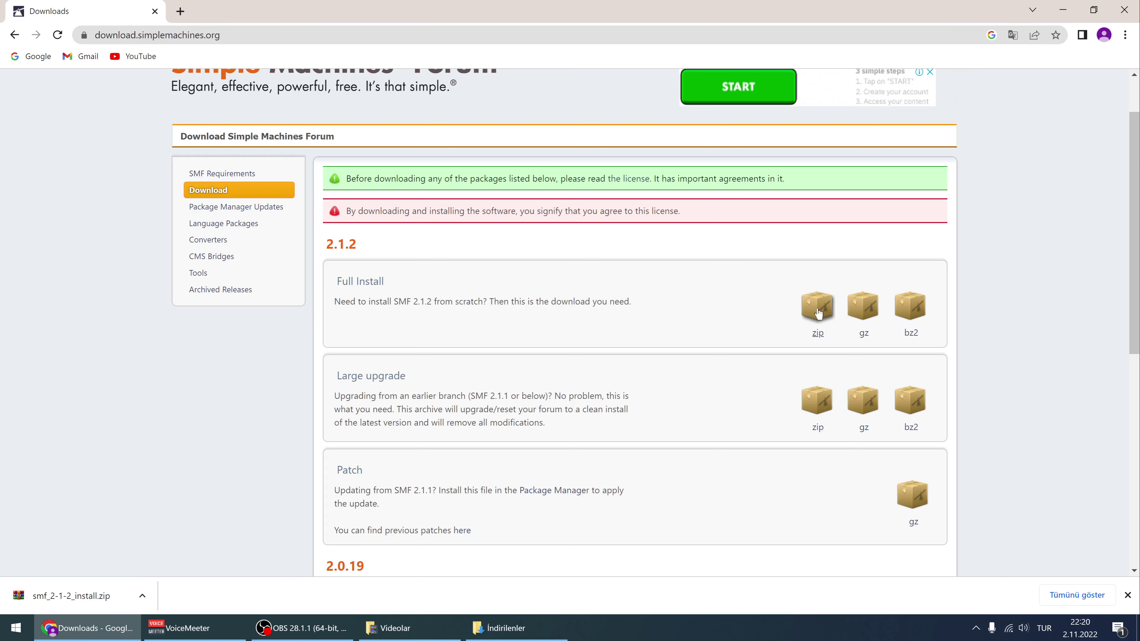
pyautogui.click(823, 313)
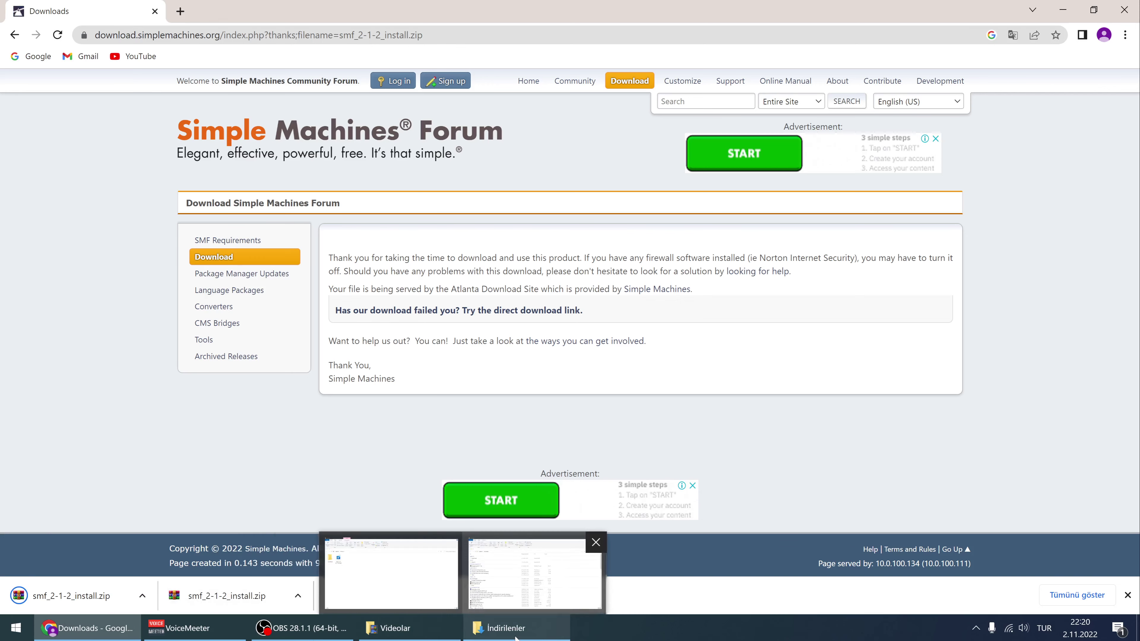
# Drag smf_2-1-2_install.zip from the refreshed Downloads folder onto the desktop
pyautogui.click(534, 575)
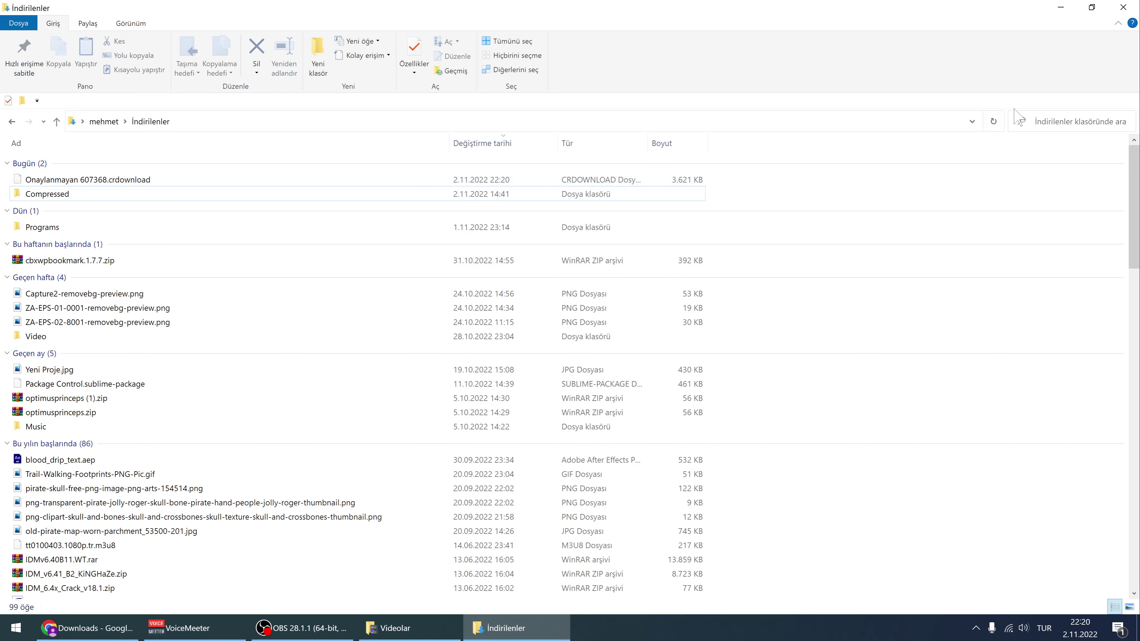
pyautogui.click(993, 124)
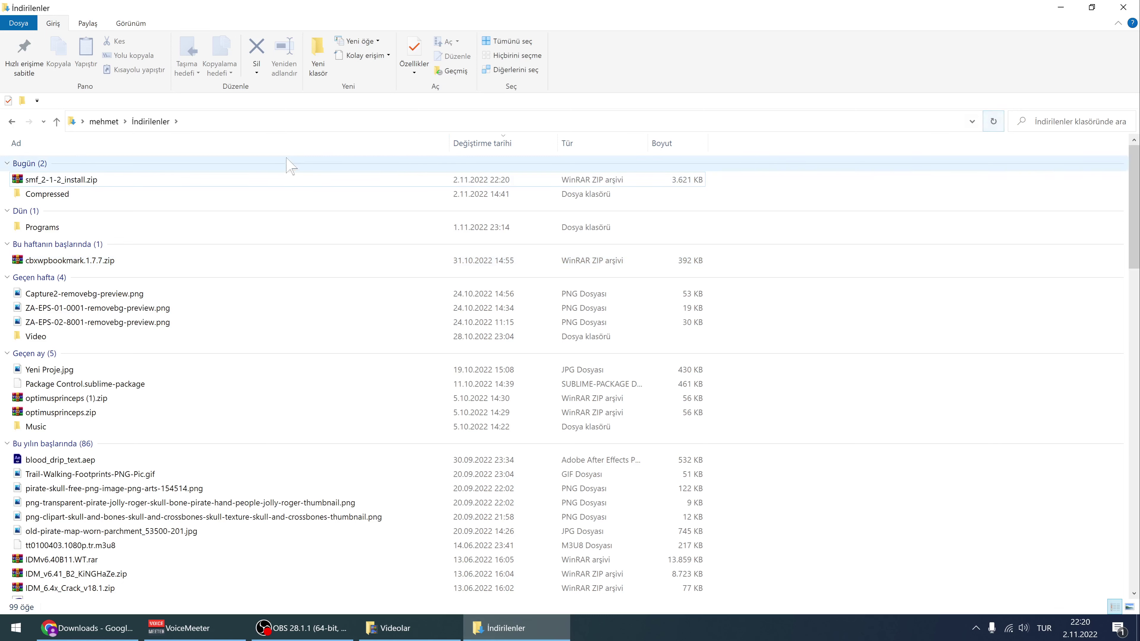
pyautogui.moveTo(125, 178); pyautogui.dragTo(276, 176)
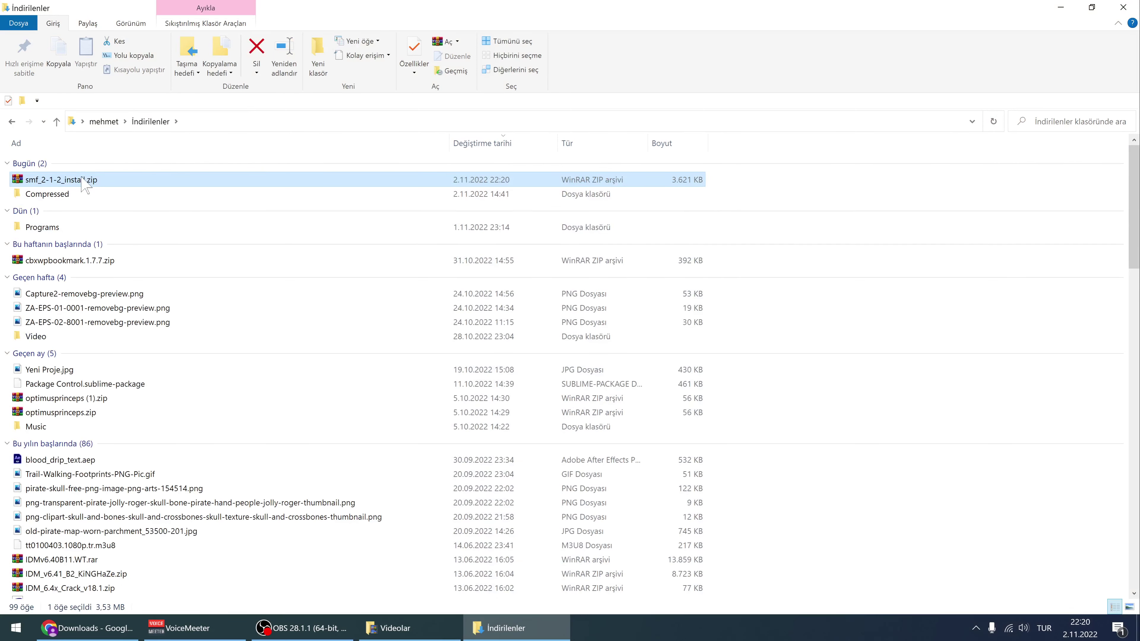
pyautogui.moveTo(81, 179); pyautogui.dragTo(576, 298)
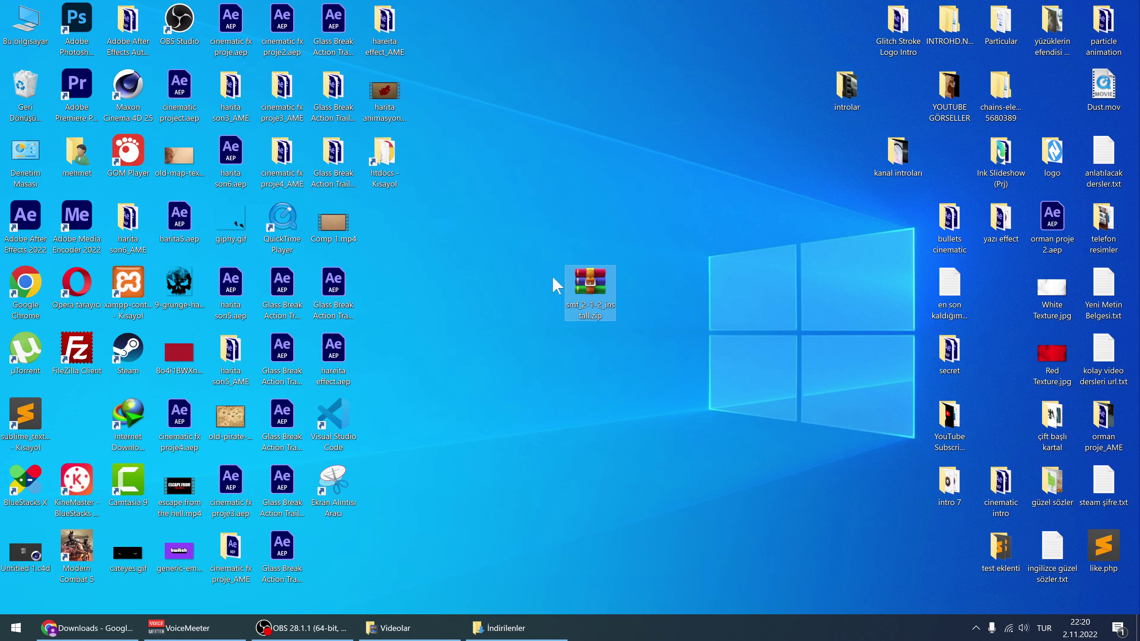
pyautogui.click(95, 631)
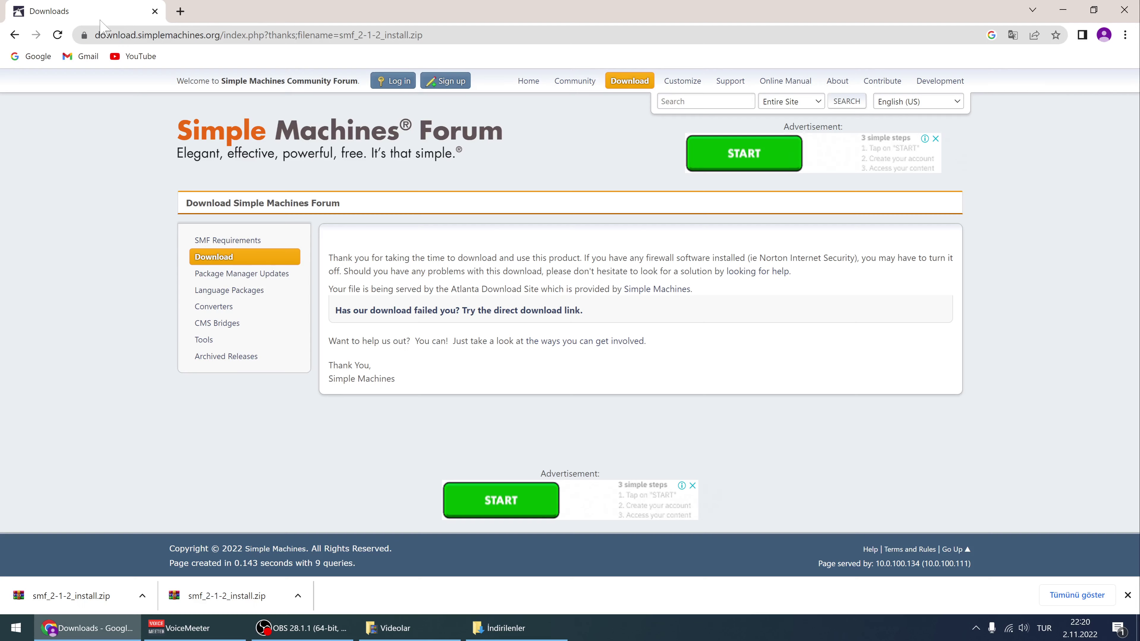
# Search Google for 'infinity free' in a new tab and open the infinityfree.net result
pyautogui.click(180, 12)
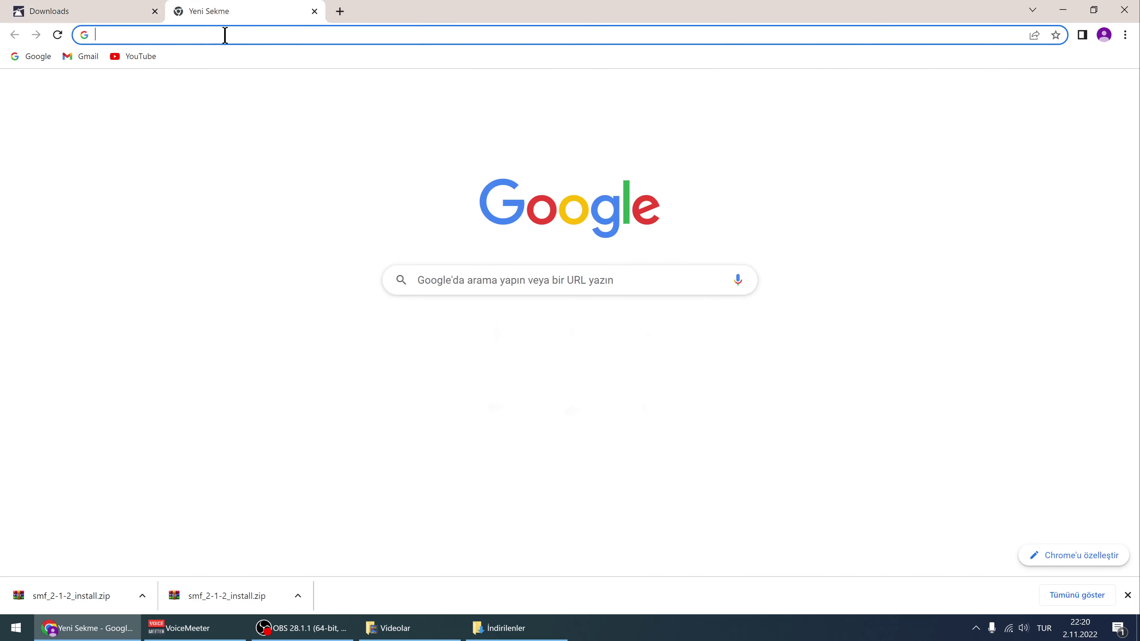
pyautogui.click(227, 35)
pyautogui.click(463, 287)
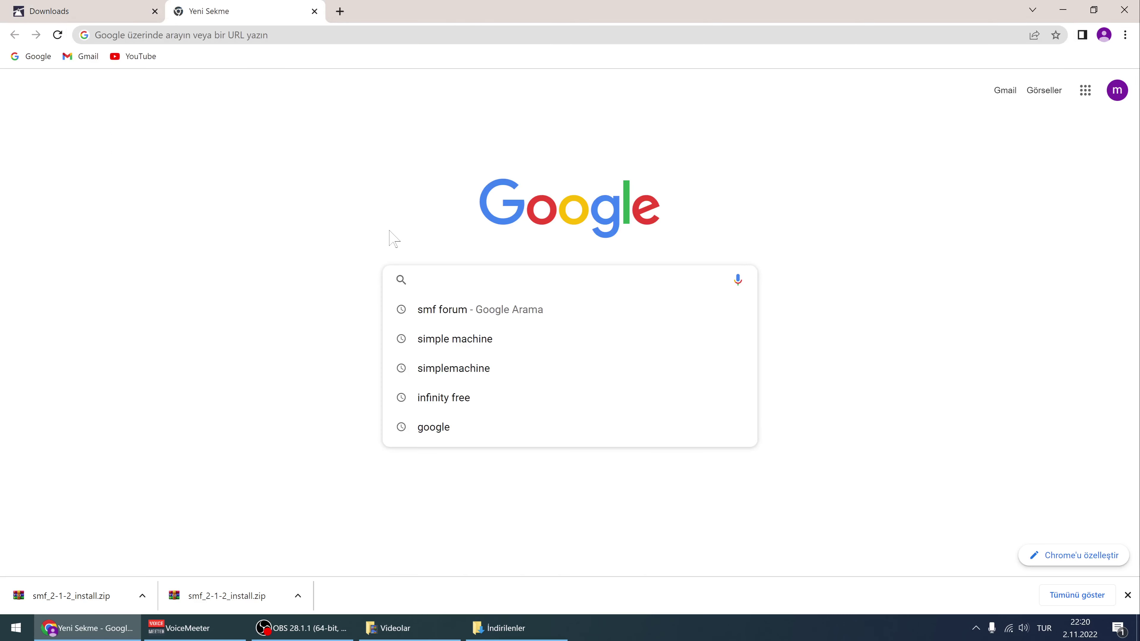
pyautogui.write('infinty')
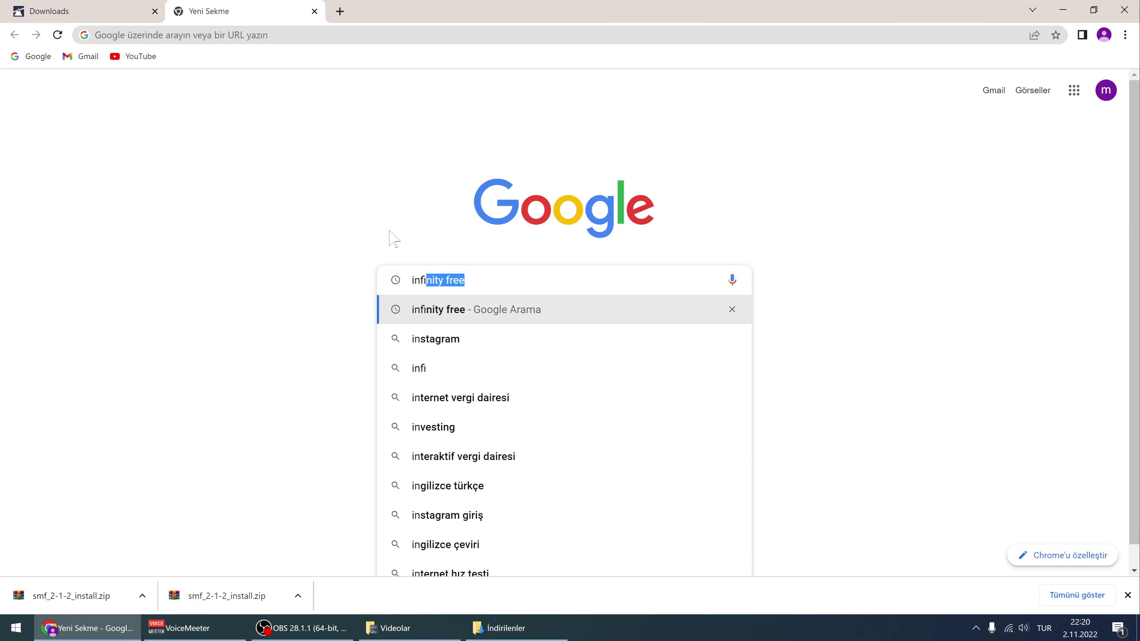
pyautogui.press('BackSpace')
pyautogui.press('BackSpace')
pyautogui.press('BackSpace')
pyautogui.press('BackSpace')
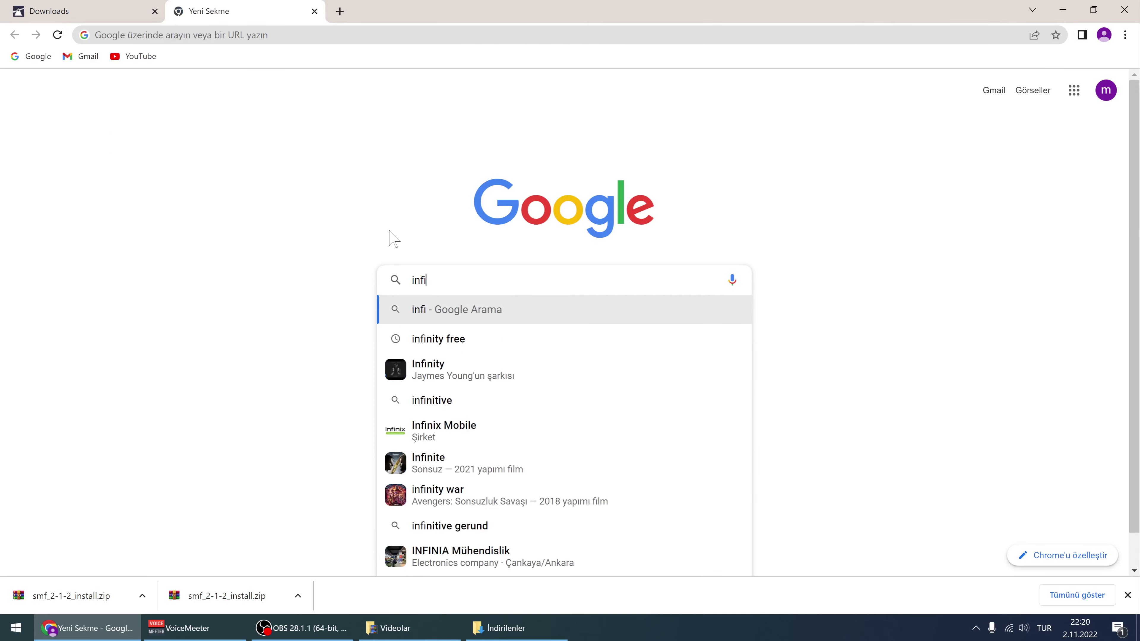
pyautogui.press('BackSpace')
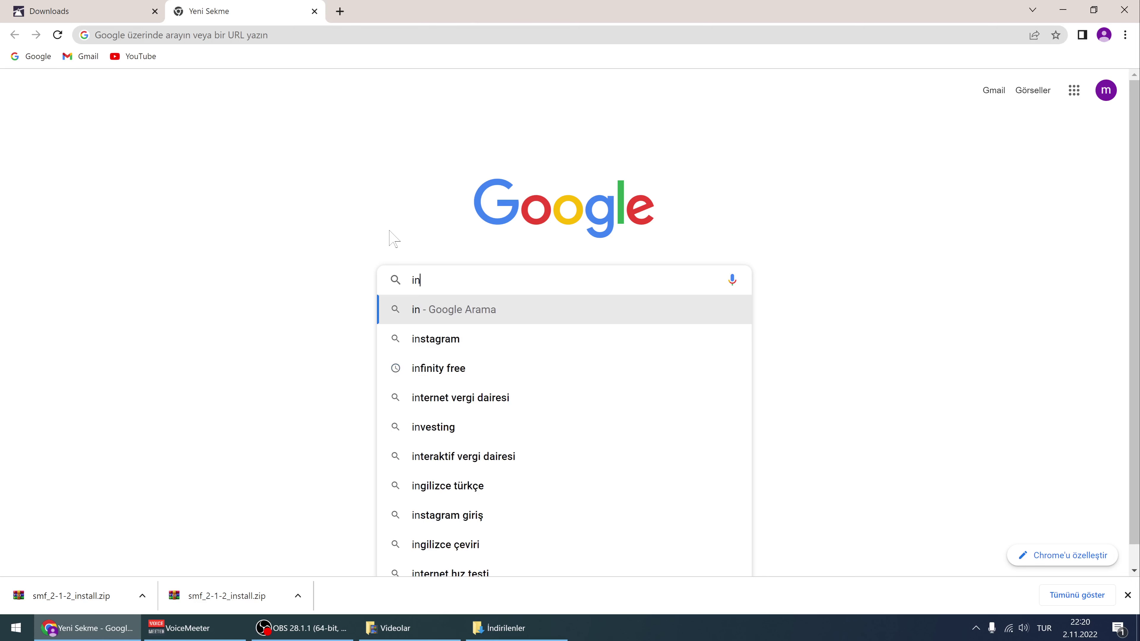
pyautogui.write('finity free')
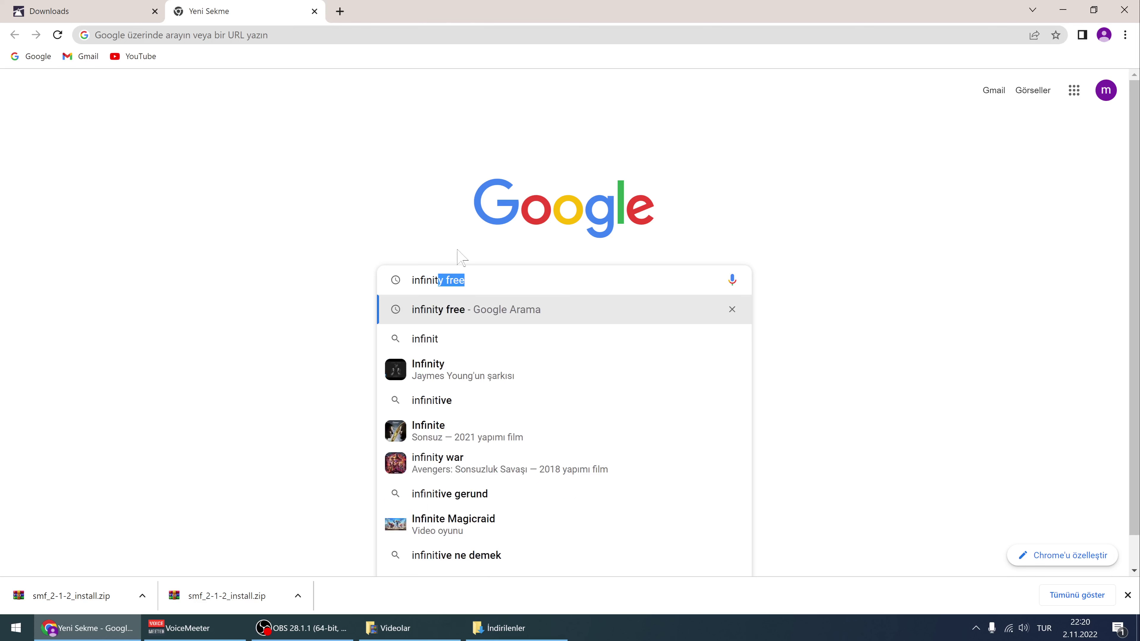
pyautogui.click(492, 276)
pyautogui.press('Return')
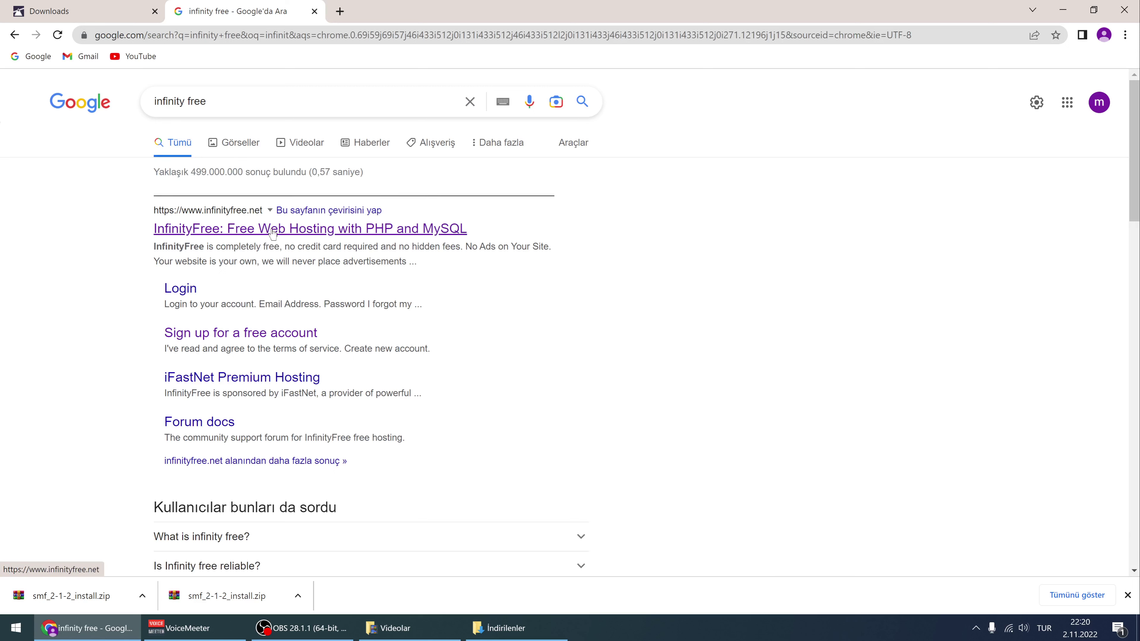
pyautogui.click(302, 230)
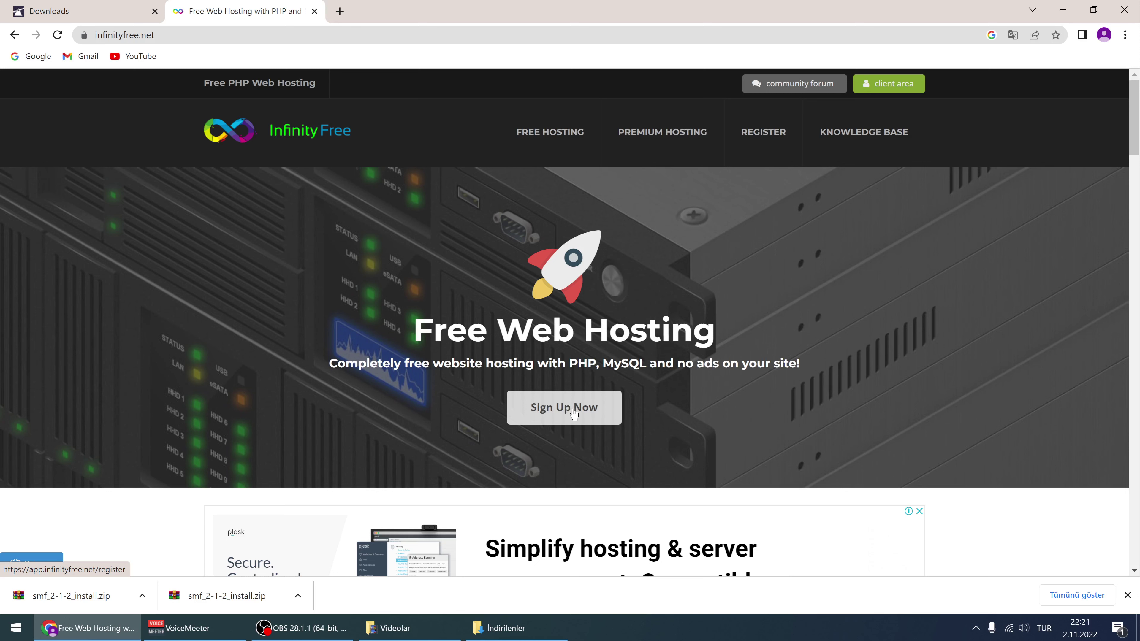
# Open the InfinityFree sign-up form and paste the Google account's e-mail into Email address
pyautogui.click(572, 413)
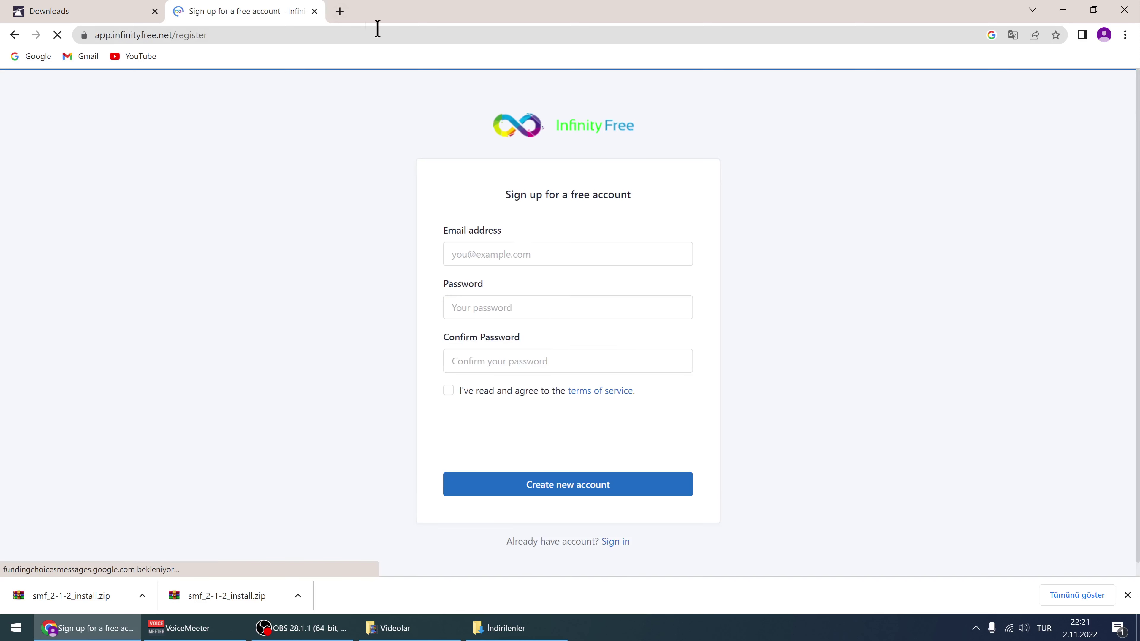
pyautogui.click(339, 11)
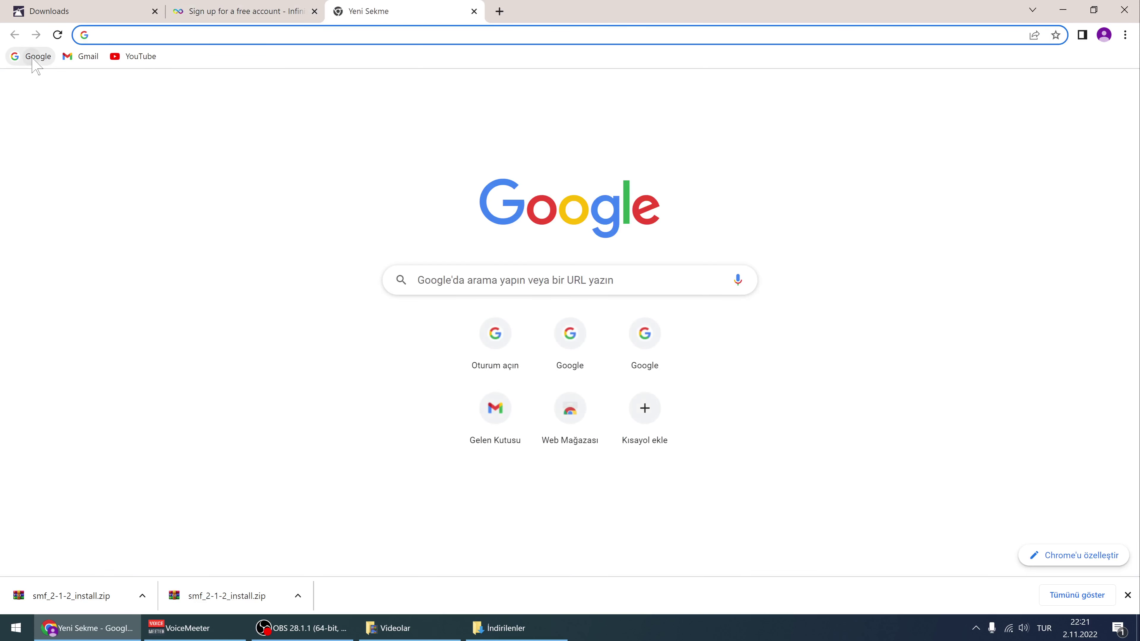
pyautogui.click(33, 56)
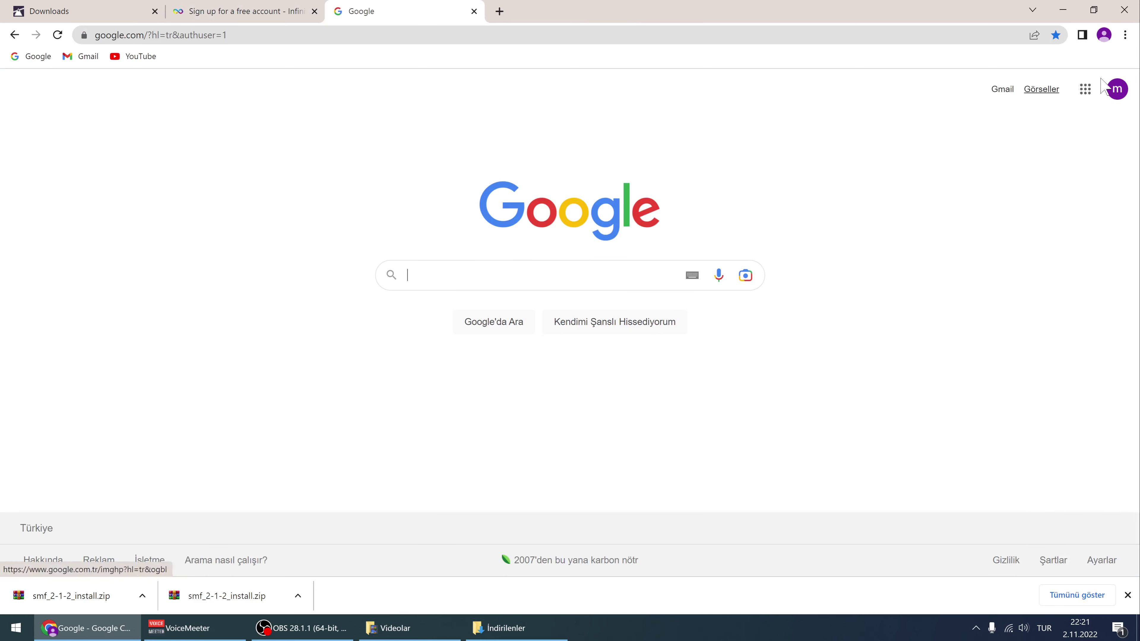
pyautogui.click(1120, 97)
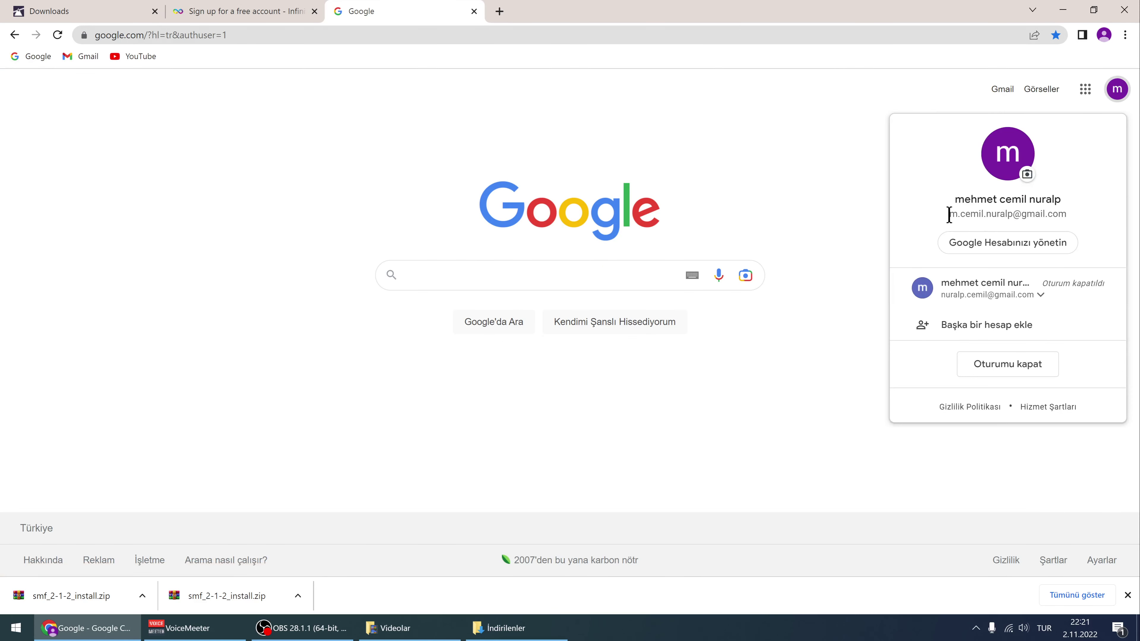
pyautogui.moveTo(949, 214); pyautogui.dragTo(1094, 217)
pyautogui.rightClick(1025, 216)
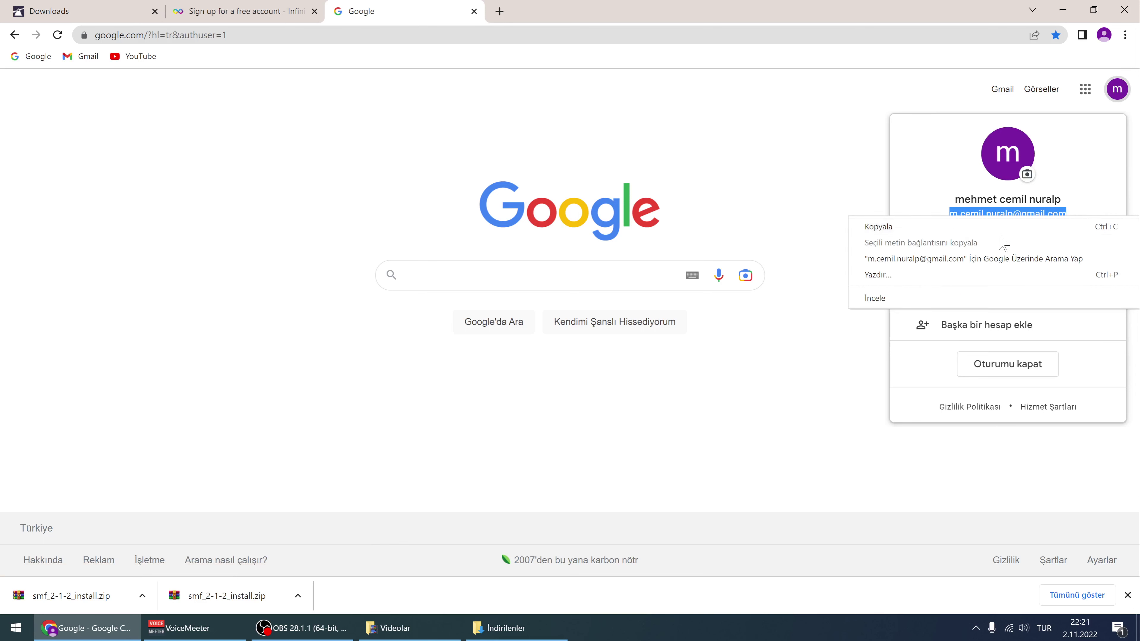
pyautogui.click(998, 227)
pyautogui.click(215, 11)
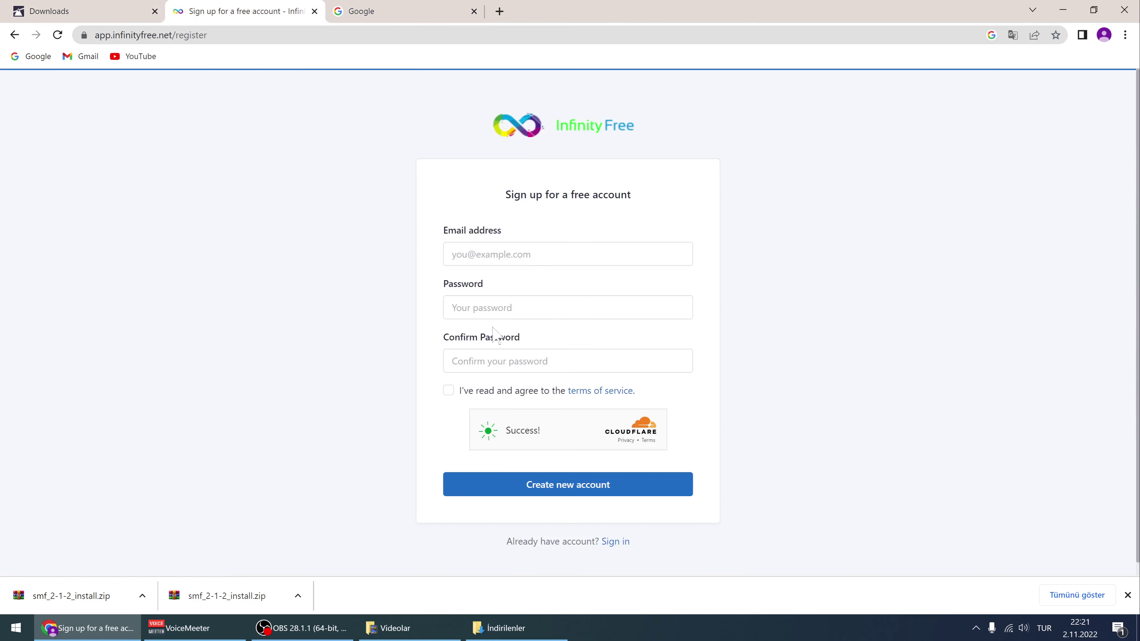
pyautogui.click(442, 262)
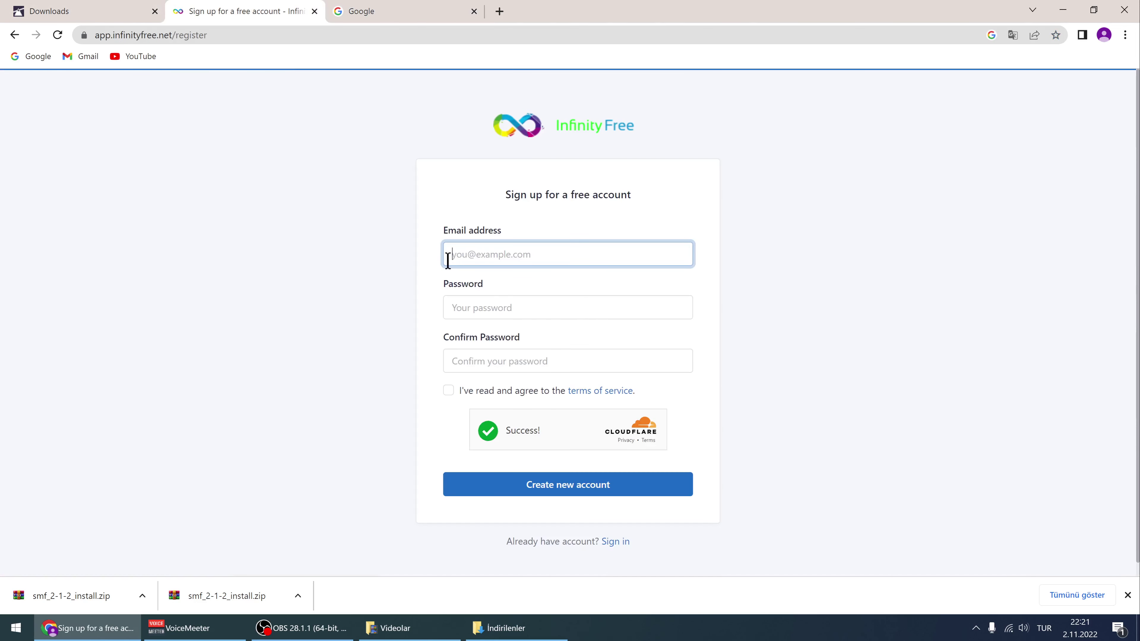
pyautogui.hotkey('ctrl', 'v')
# Try Chrome's suggested strong password in the Password field, declining to save it to Google
pyautogui.click(484, 306)
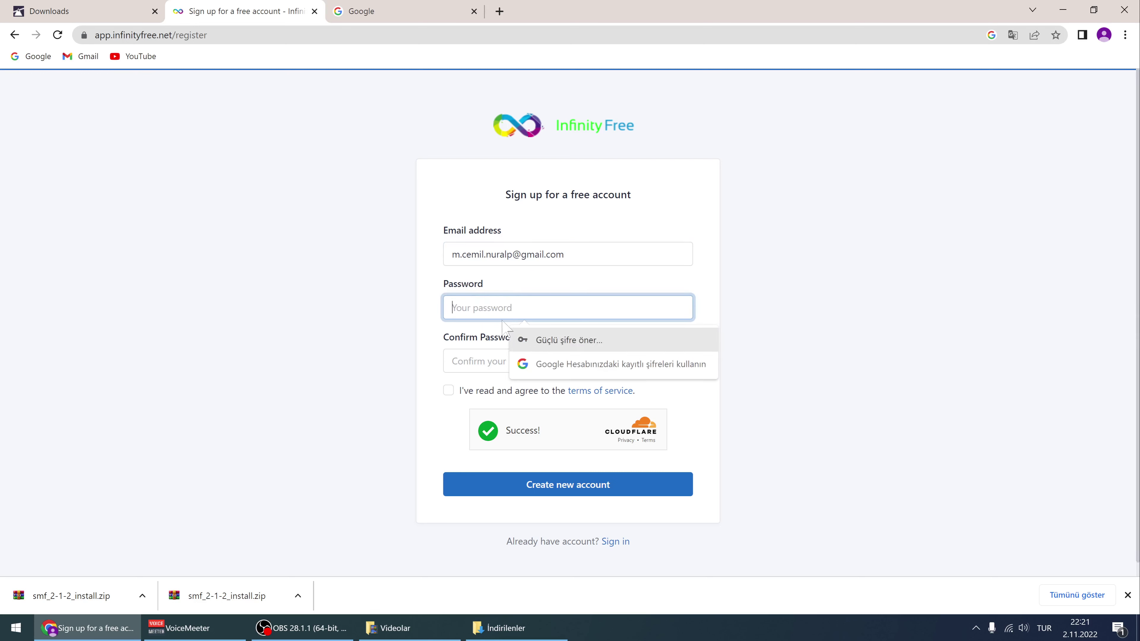
pyautogui.click(561, 343)
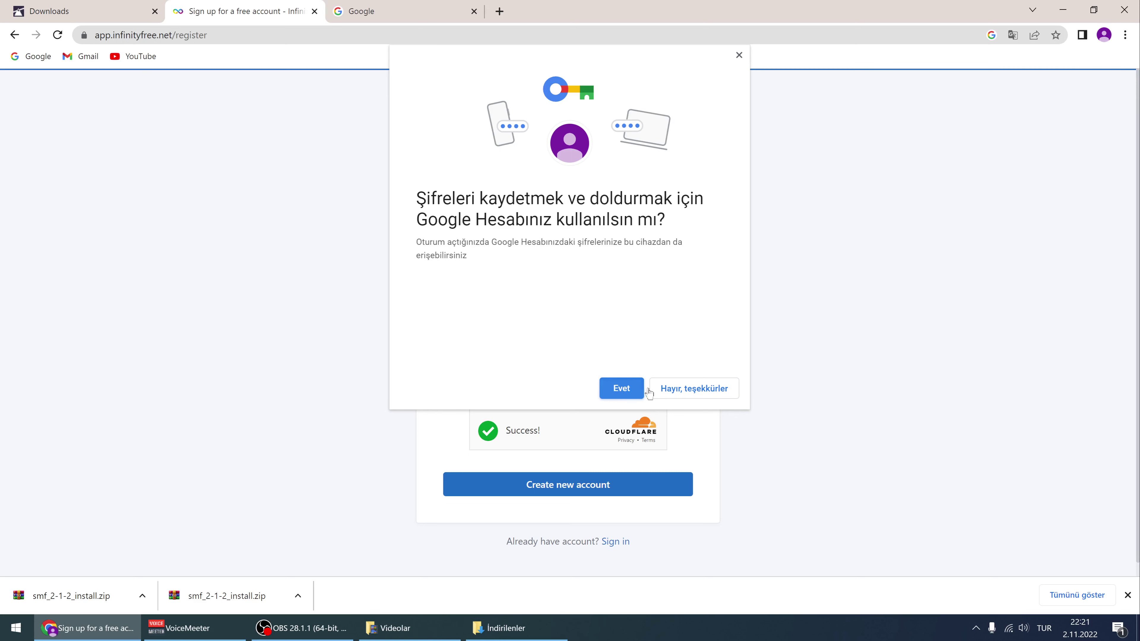
pyautogui.click(672, 392)
pyautogui.click(471, 301)
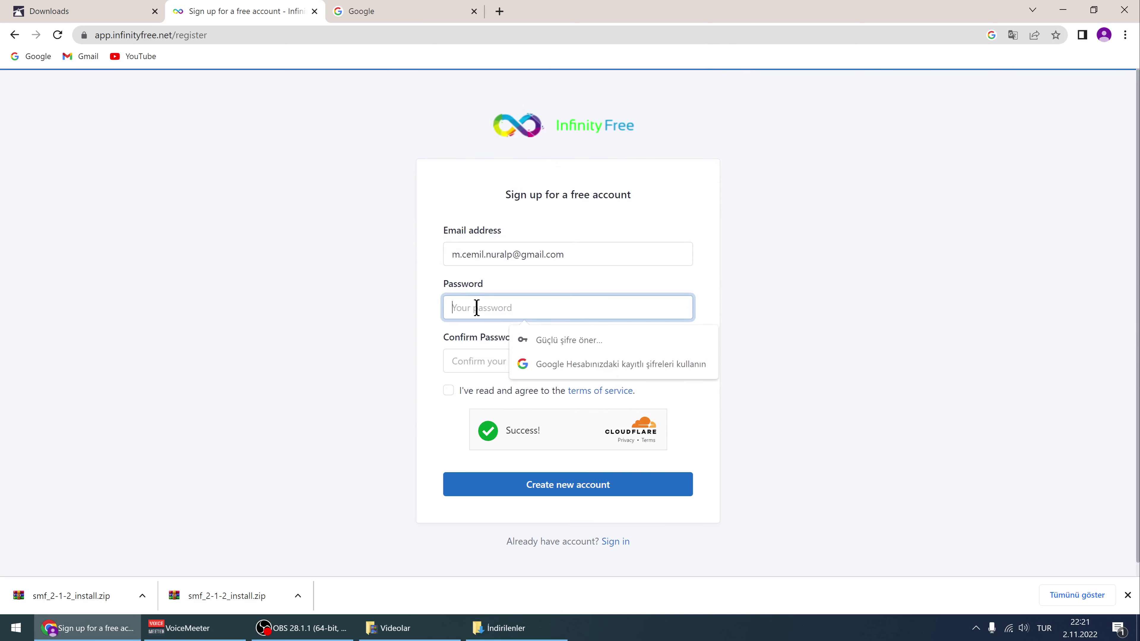
pyautogui.click(546, 348)
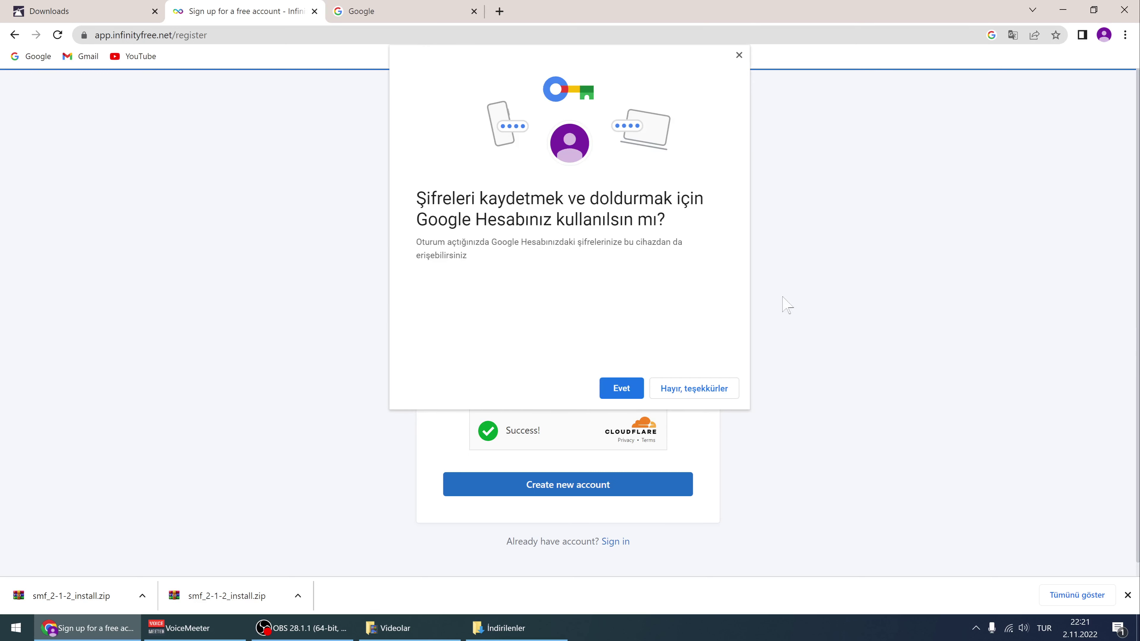
pyautogui.click(696, 389)
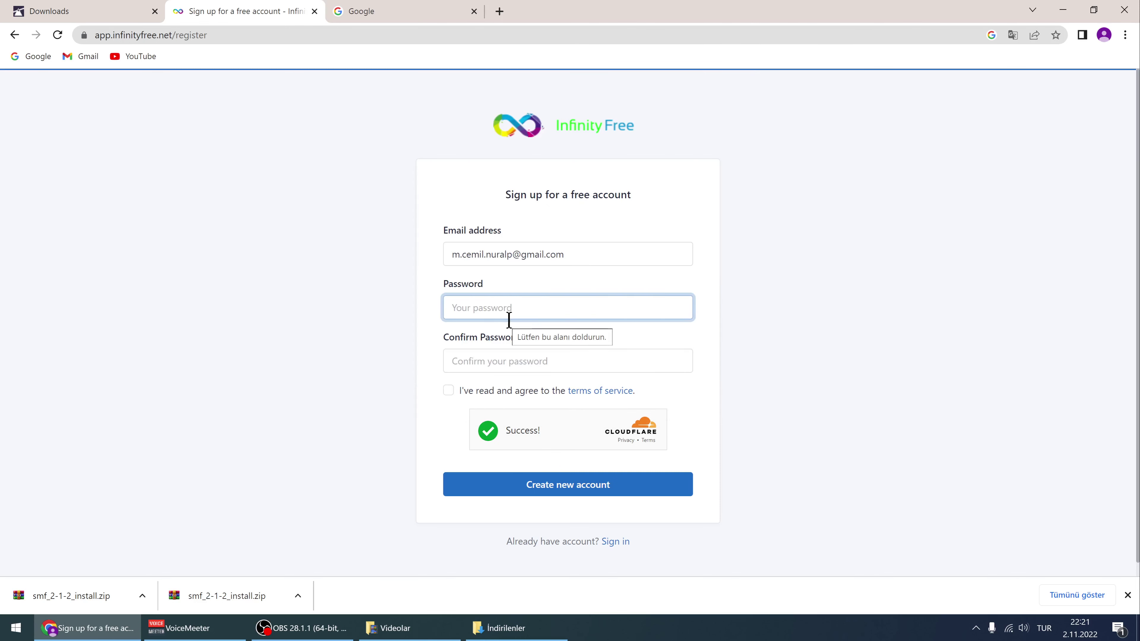
pyautogui.press('super+a')
# Create a new text document on the desktop and open it in Notepad
pyautogui.press('super+d')
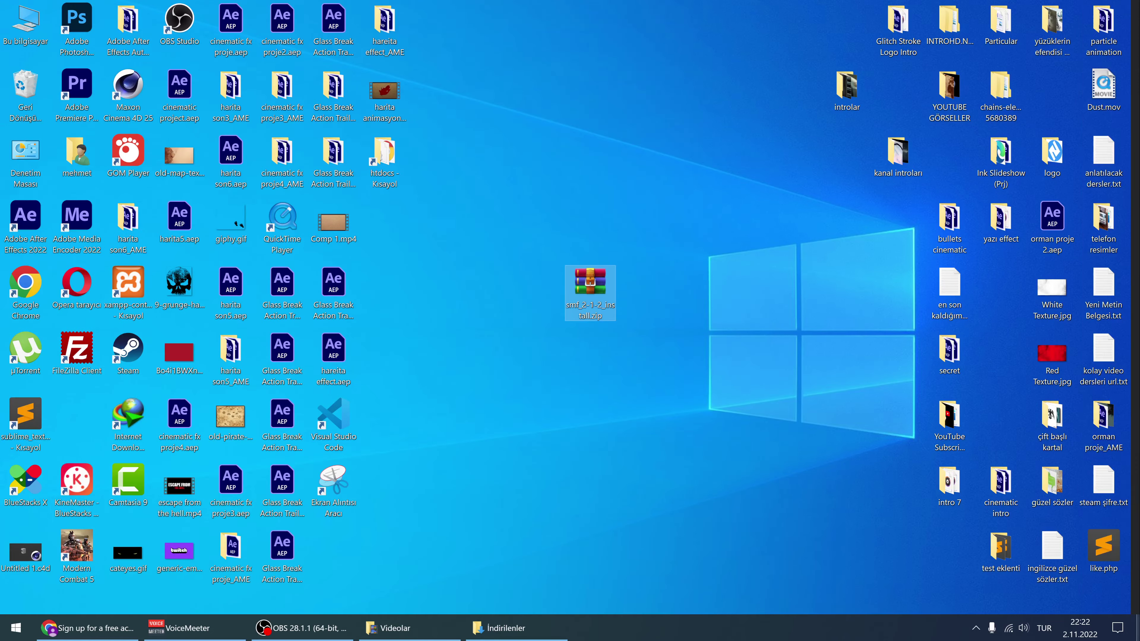
pyautogui.rightClick(681, 282)
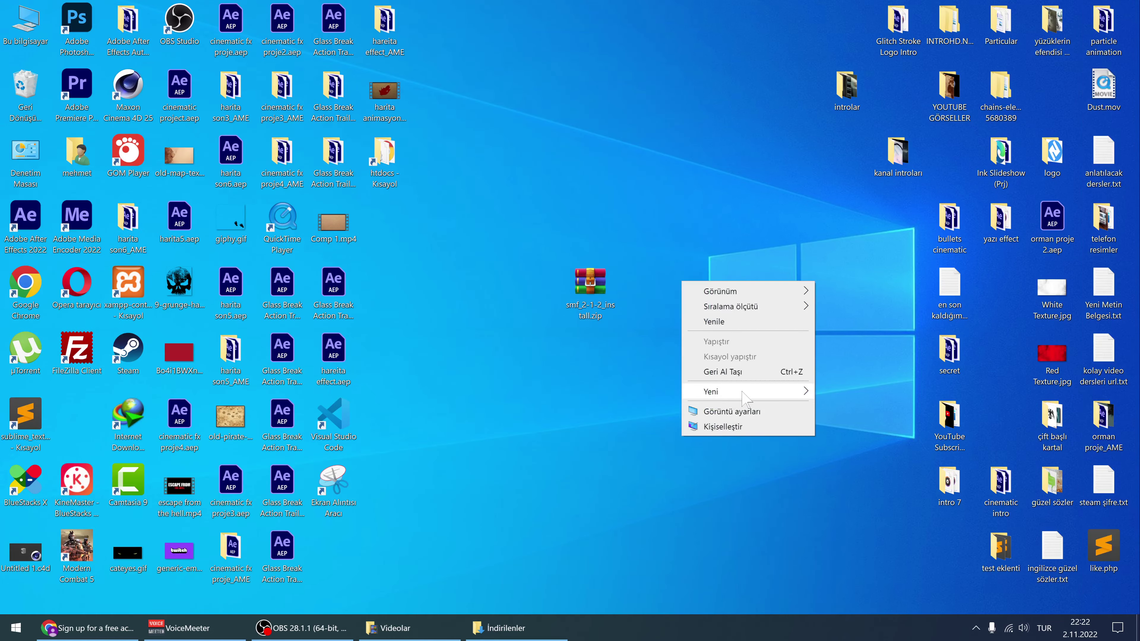
pyautogui.moveTo(736, 392)
pyautogui.click(849, 458)
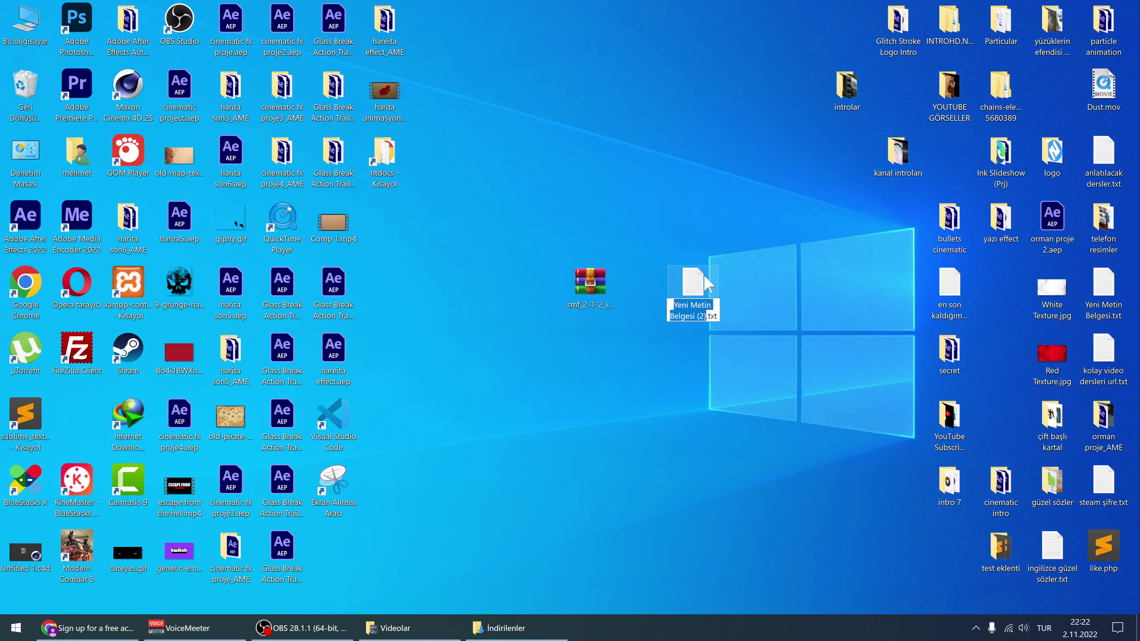
pyautogui.click(713, 283)
pyautogui.doubleClick(714, 279)
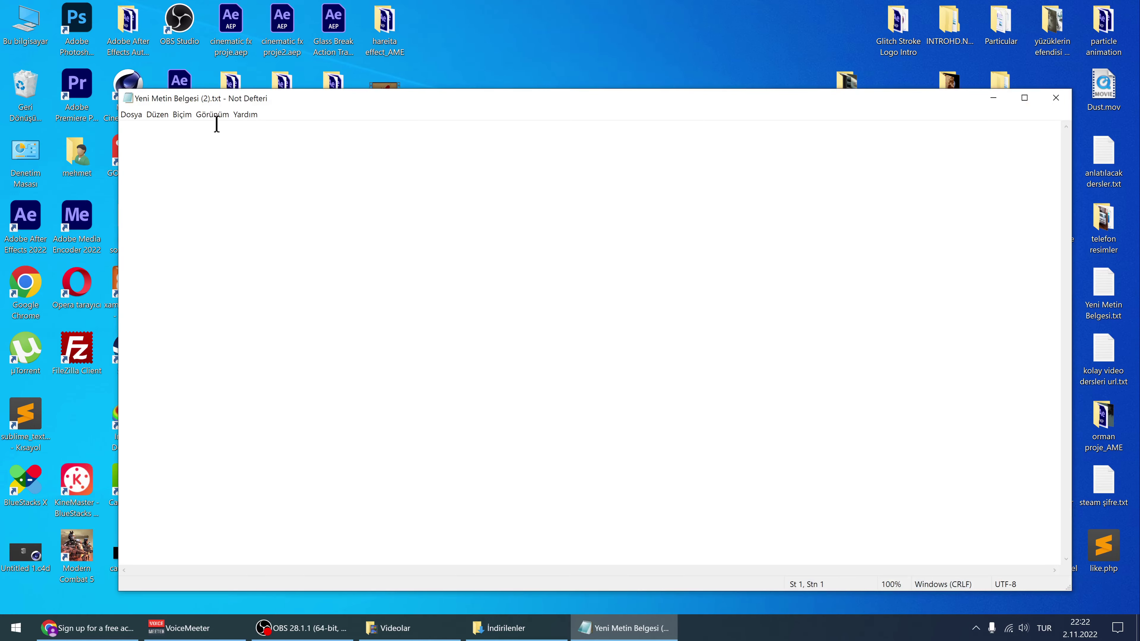
pyautogui.moveTo(287, 102); pyautogui.dragTo(426, 105)
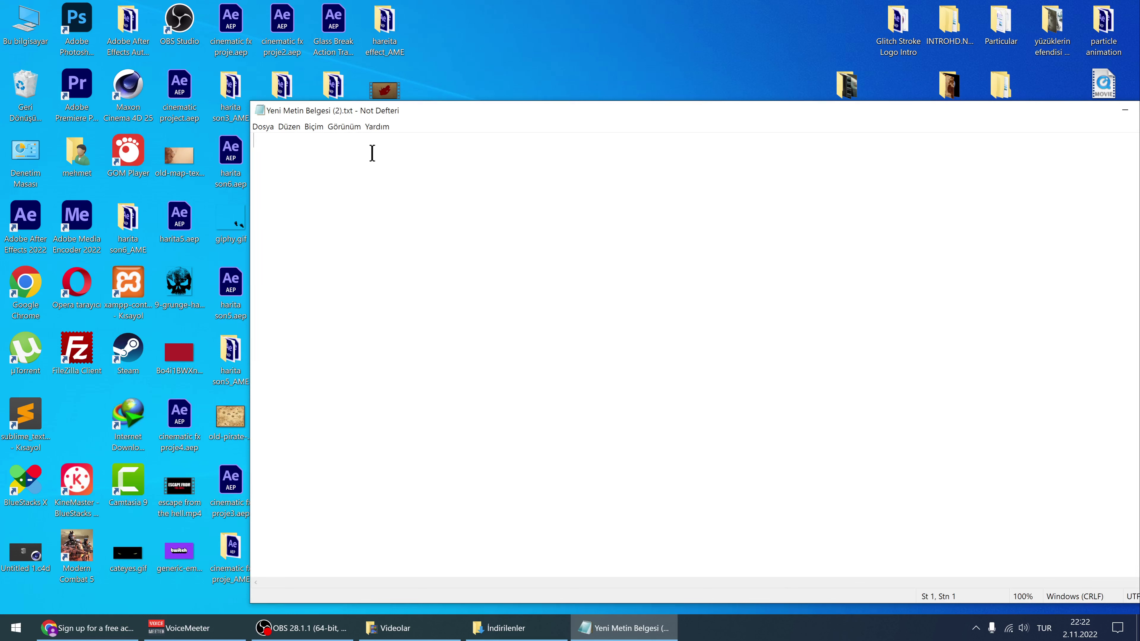
# Type the account password into the Notepad file and select the whole line to copy
pyautogui.write('M')
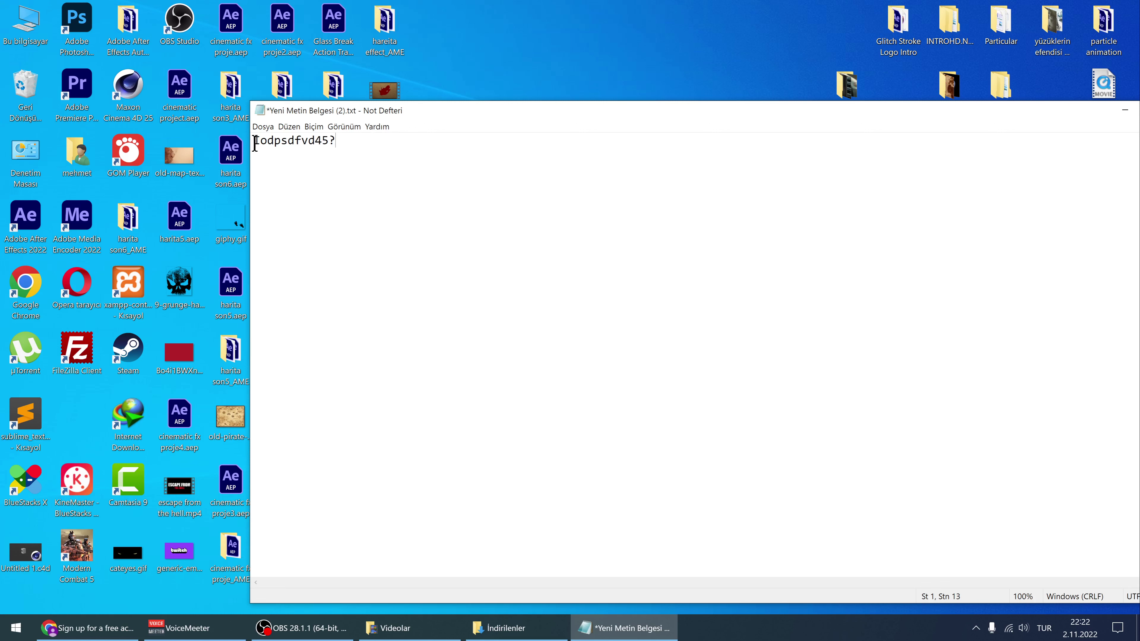
pyautogui.moveTo(256, 143); pyautogui.dragTo(345, 138)
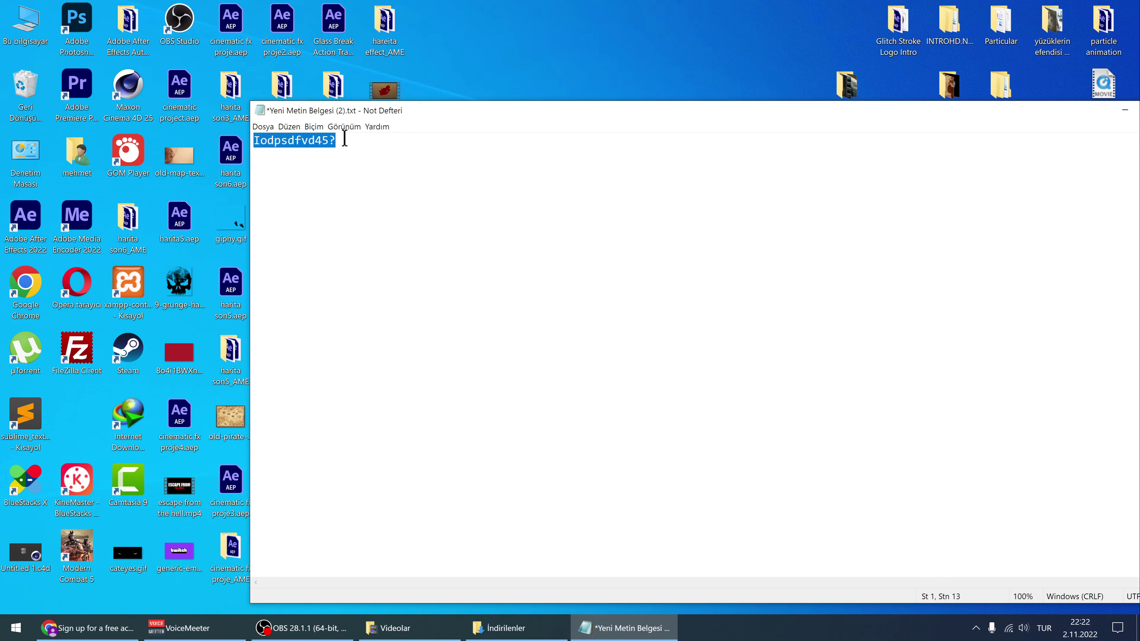
pyautogui.click(307, 144)
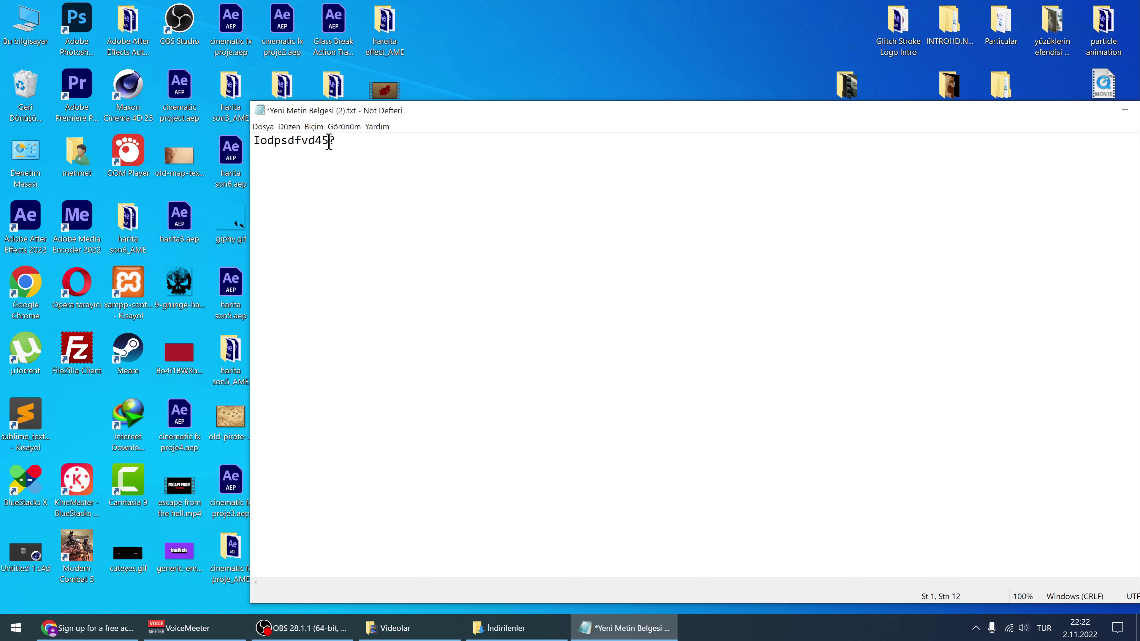
pyautogui.moveTo(329, 142); pyautogui.dragTo(338, 142)
pyautogui.click(368, 144)
pyautogui.moveTo(331, 141); pyautogui.dragTo(242, 138)
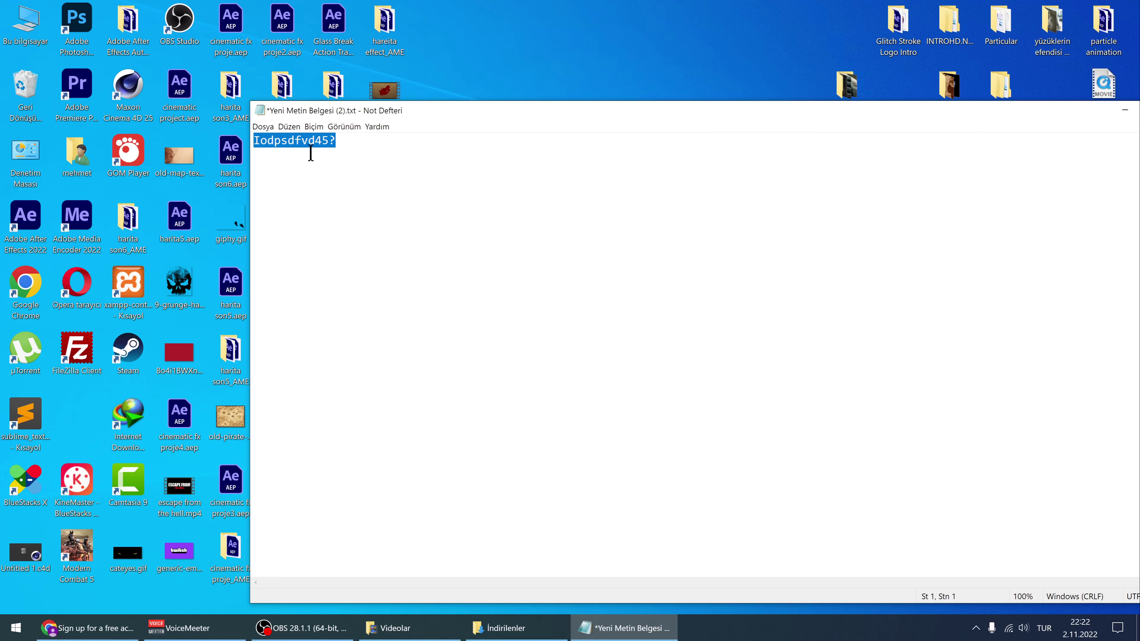
pyautogui.click(88, 628)
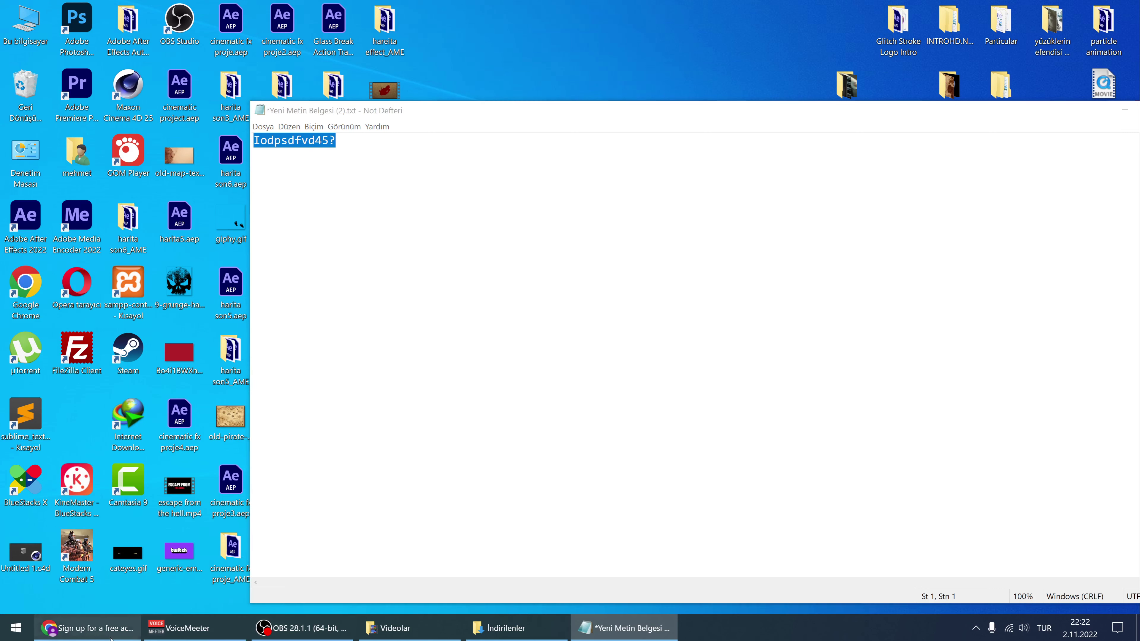
# Paste the saved password into Password and Confirm Password, accept the terms, and create the account
pyautogui.click(488, 307)
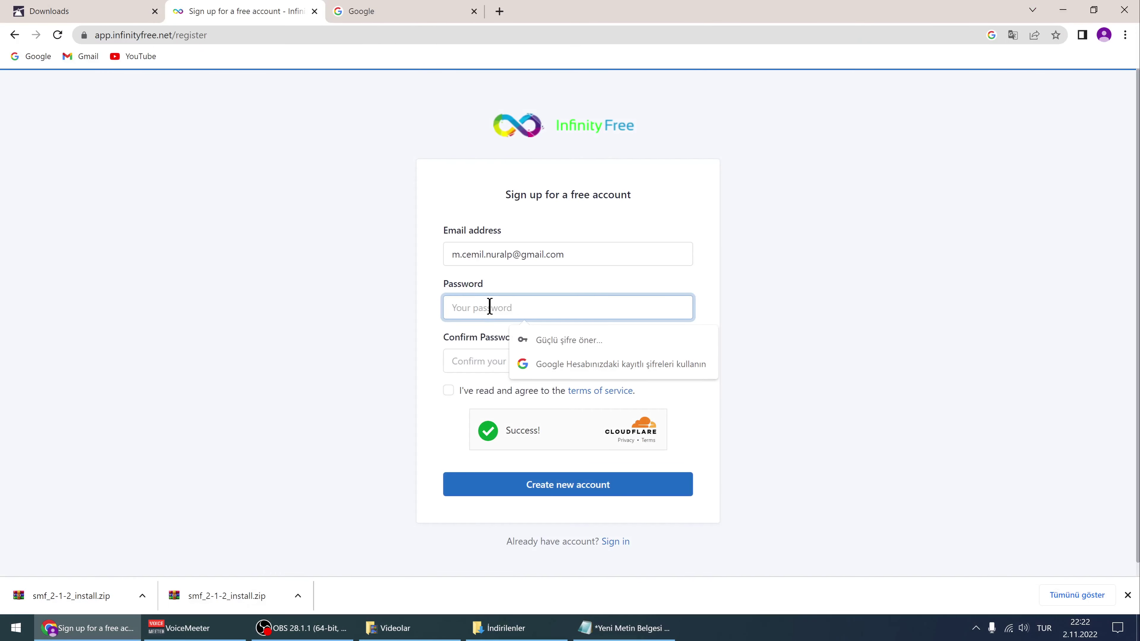
pyautogui.hotkey('ctrl', 'v')
pyautogui.click(463, 361)
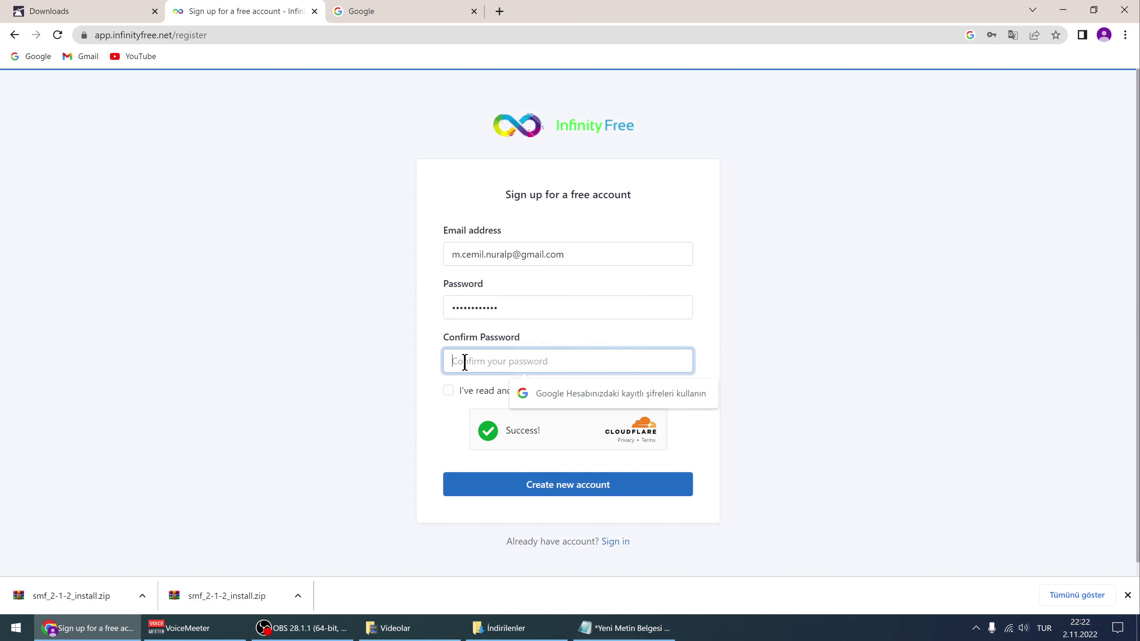
pyautogui.hotkey('ctrl', 'v')
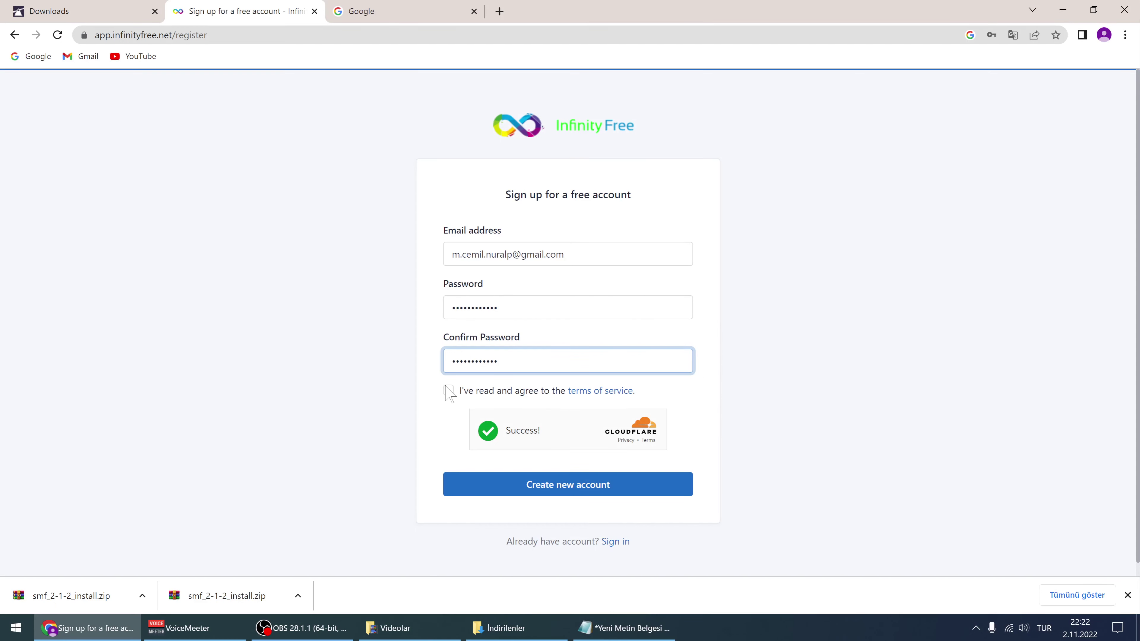
pyautogui.click(448, 393)
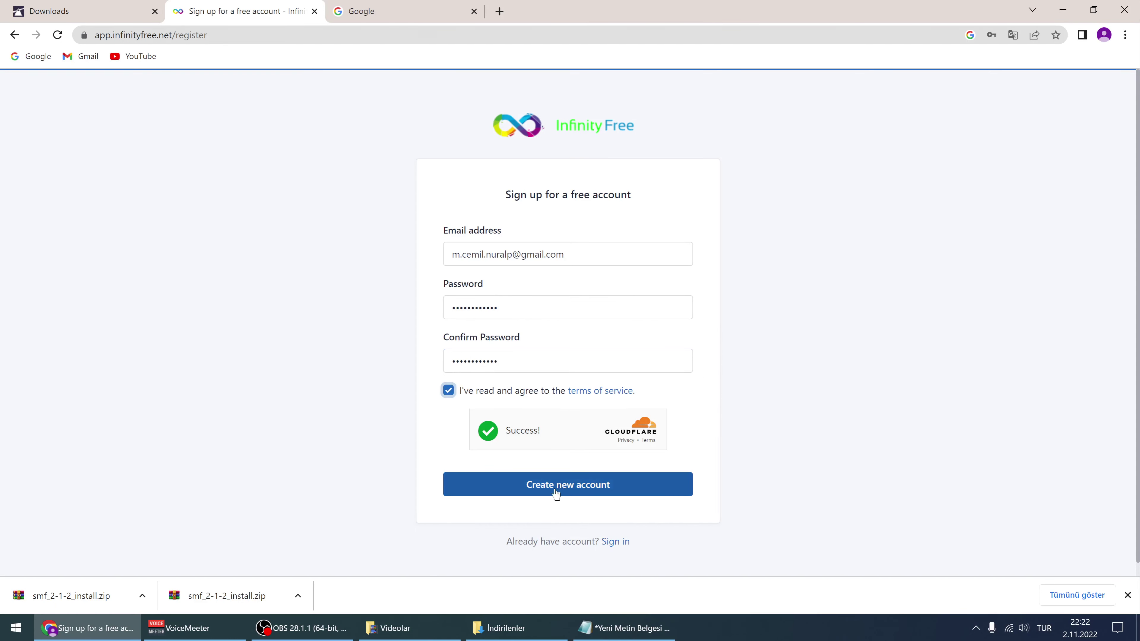
pyautogui.click(574, 491)
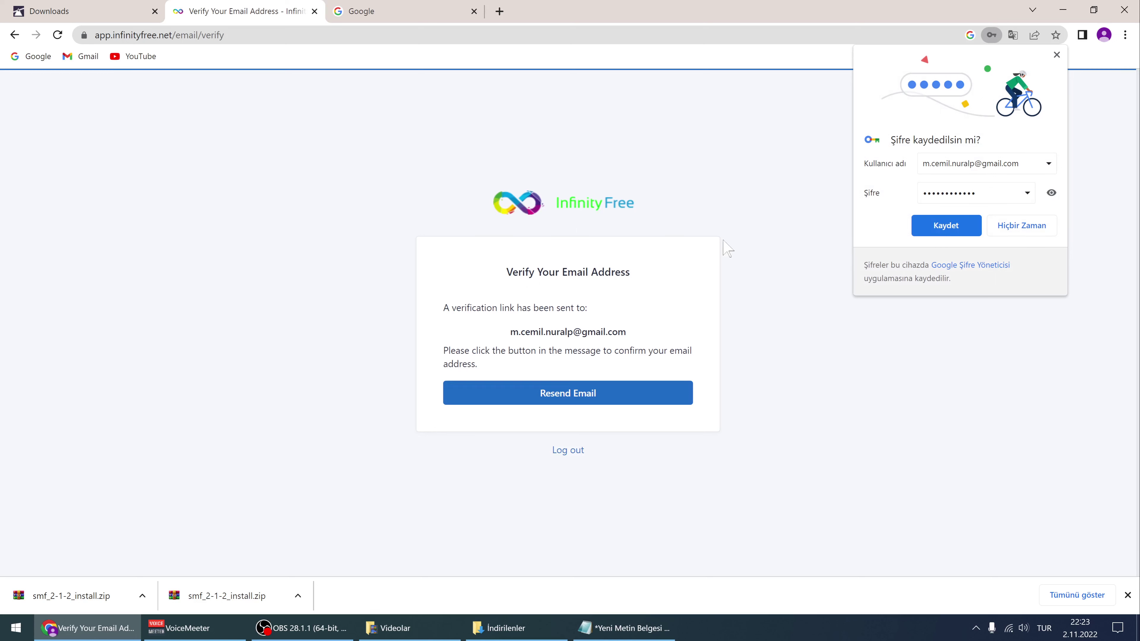
# Decline saving the password and check the Gmail inbox for InfinityFree's verification email
pyautogui.click(1015, 231)
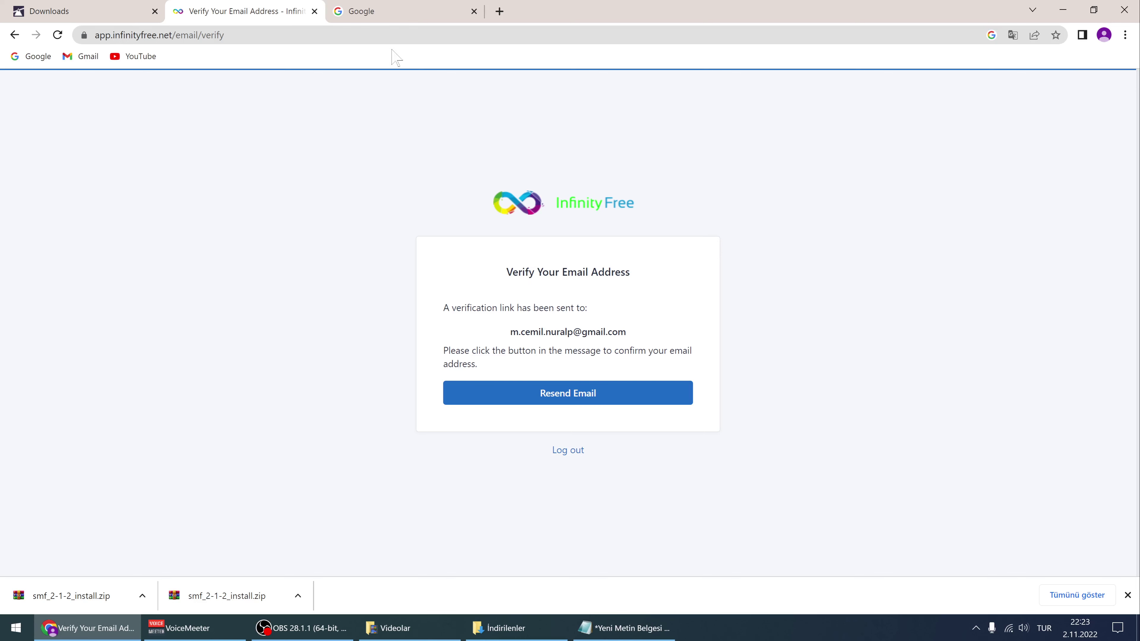
pyautogui.click(394, 8)
pyautogui.click(68, 59)
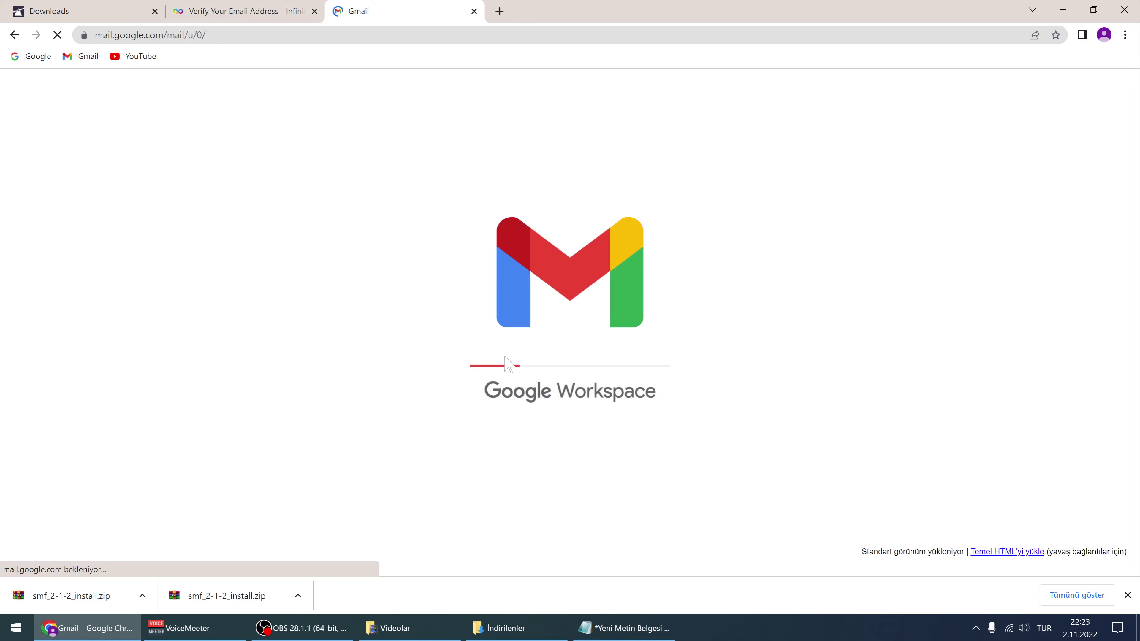
pyautogui.click(213, 14)
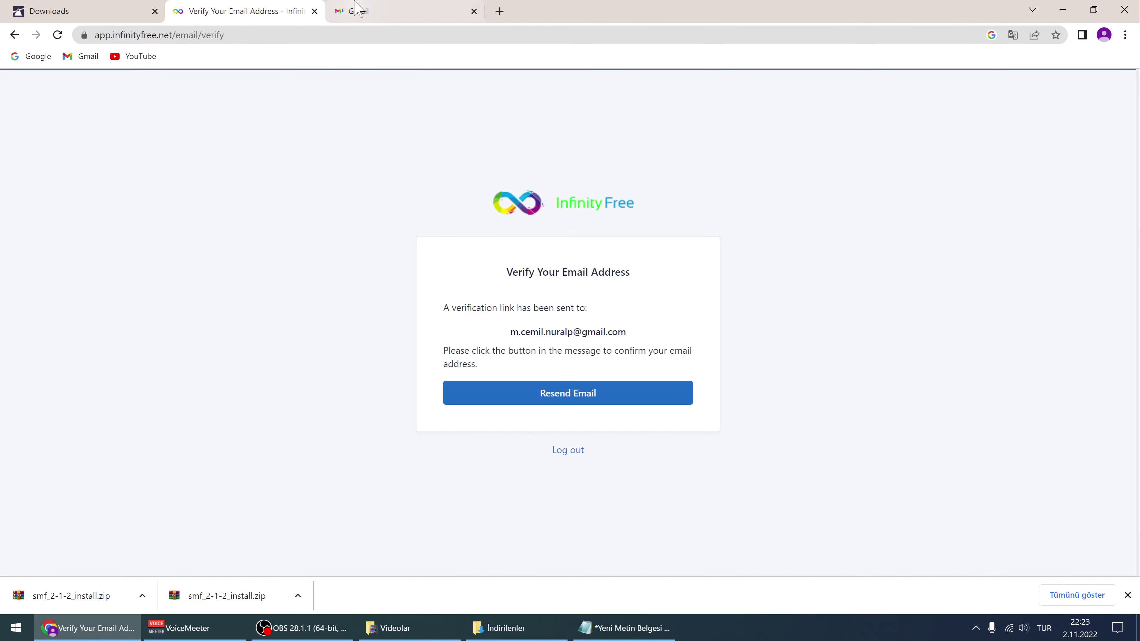
pyautogui.click(359, 11)
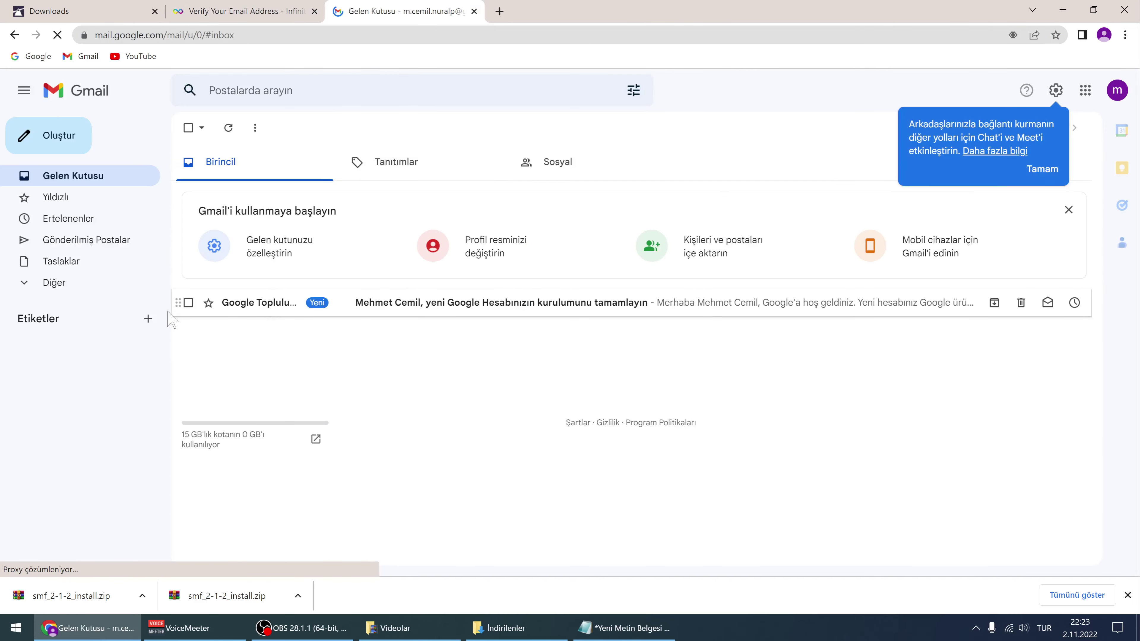
pyautogui.click(218, 7)
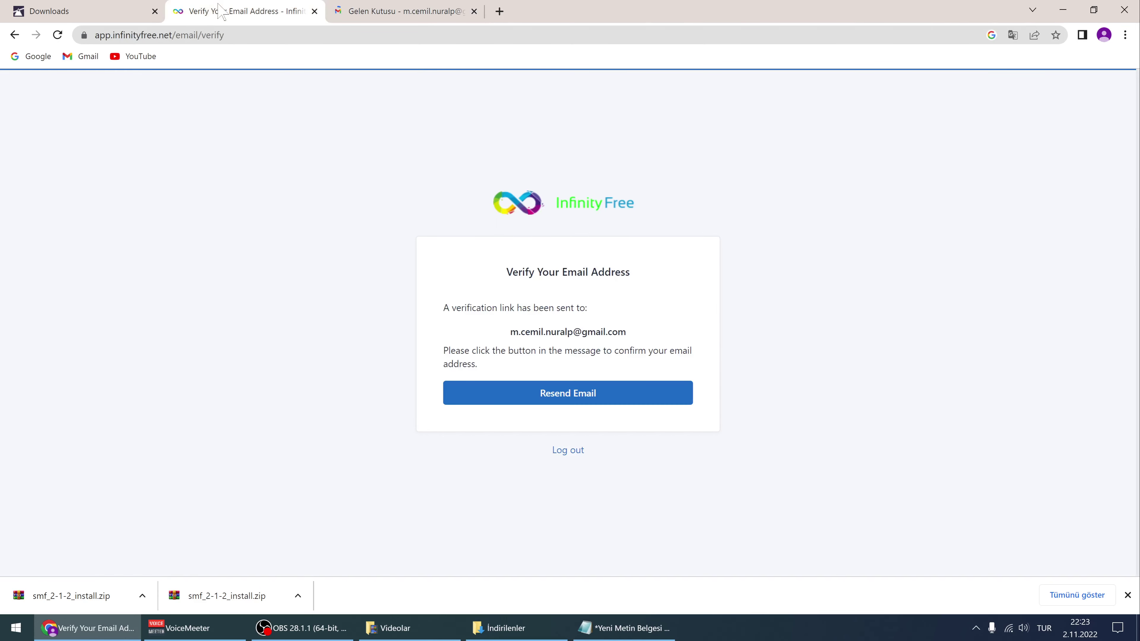
pyautogui.click(389, 19)
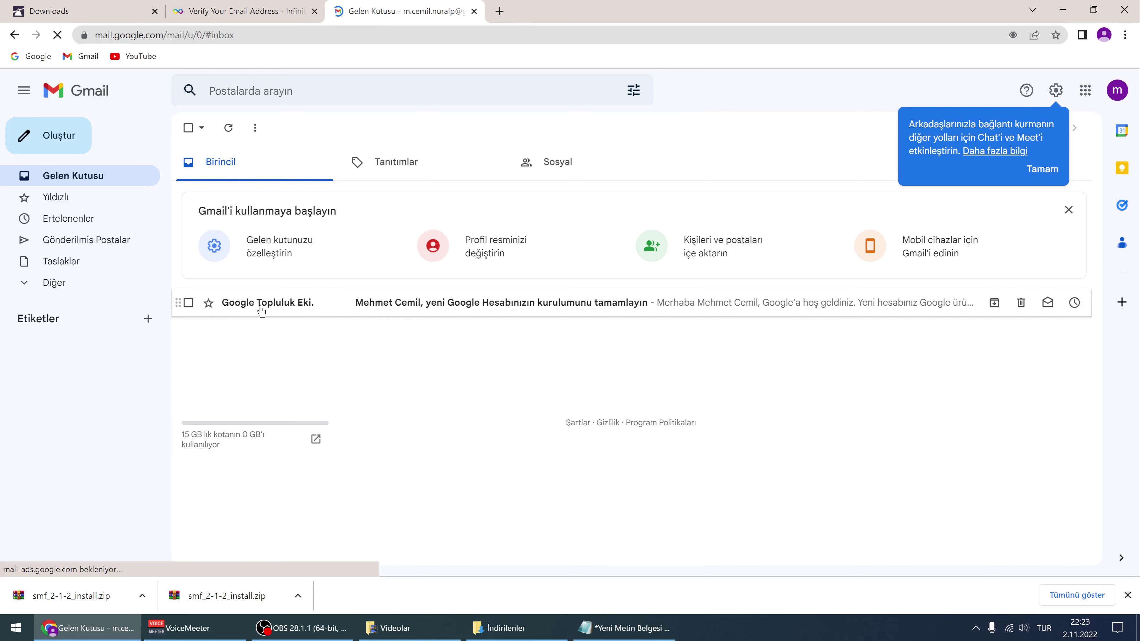
pyautogui.click(258, 7)
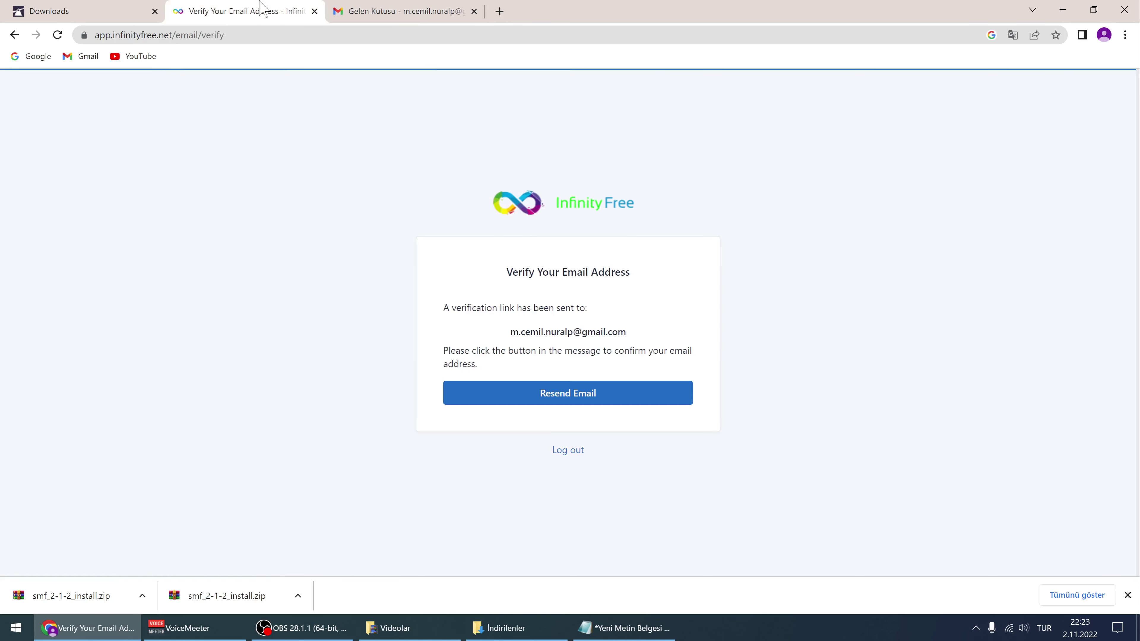
# Resend the verification email, delete the Google welcome email, and open InfinityFree's Verify Email Address message
pyautogui.click(561, 401)
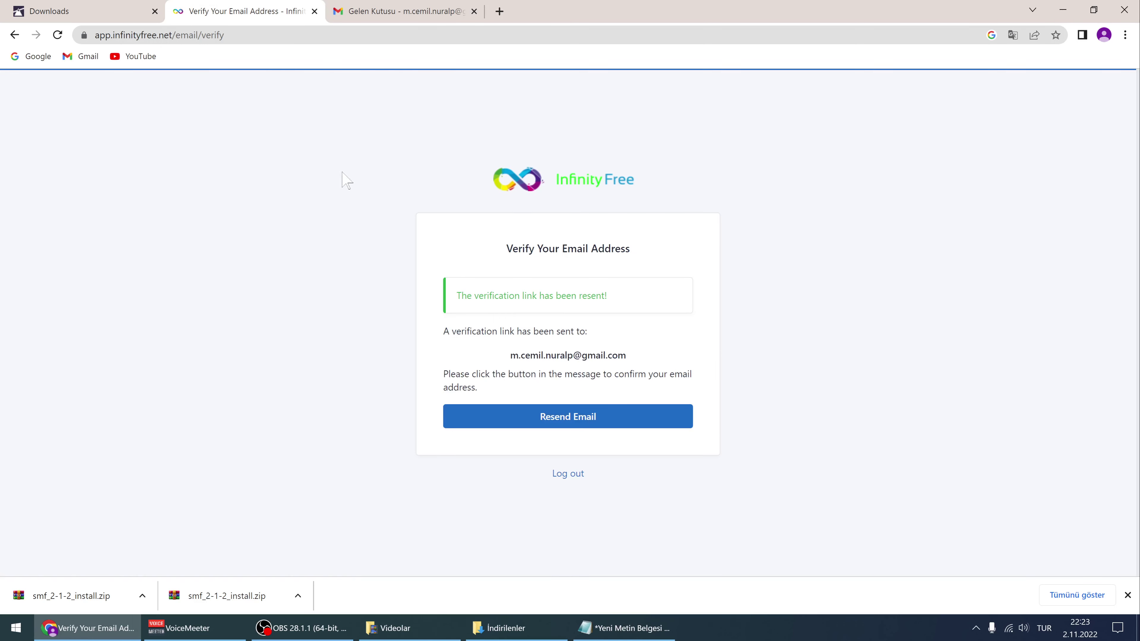
pyautogui.click(341, 11)
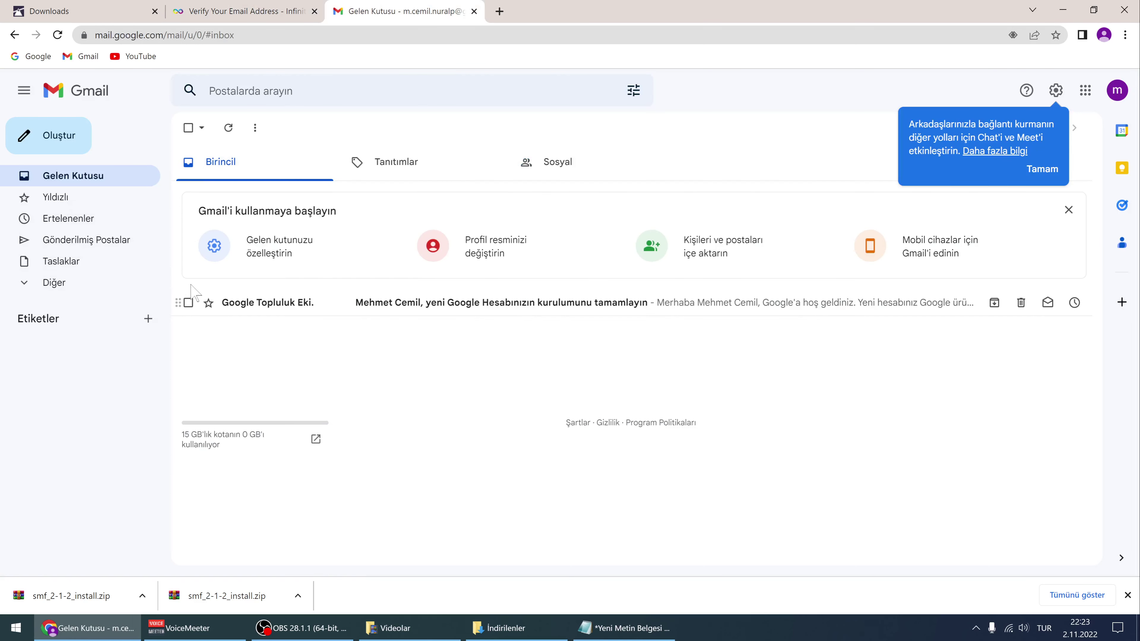
pyautogui.click(188, 302)
pyautogui.click(288, 128)
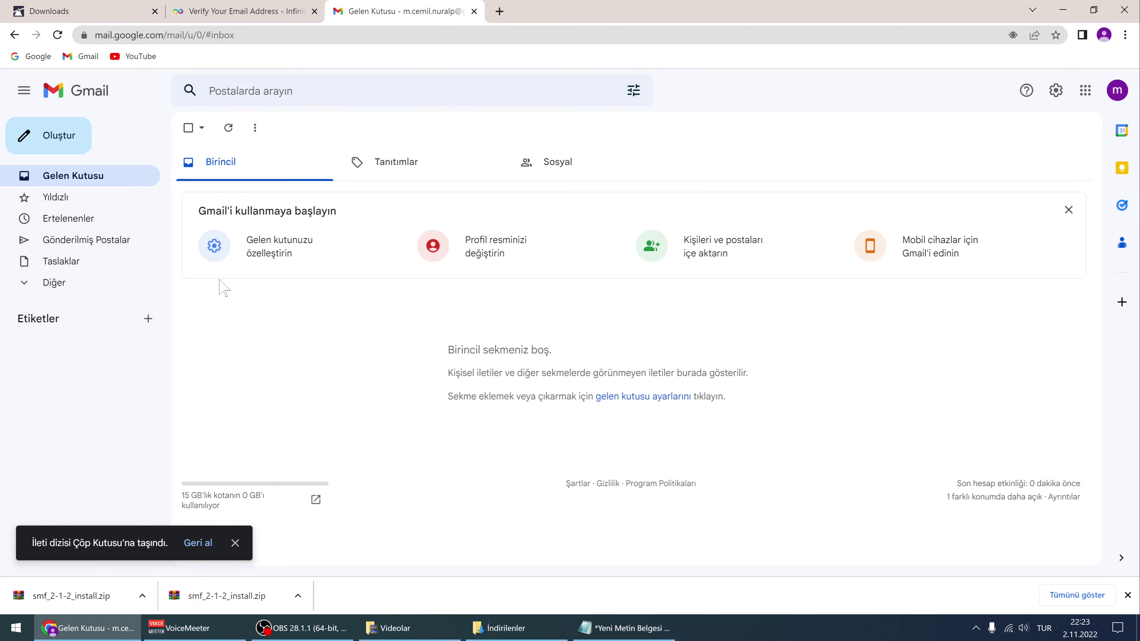
pyautogui.click(227, 7)
pyautogui.click(354, 11)
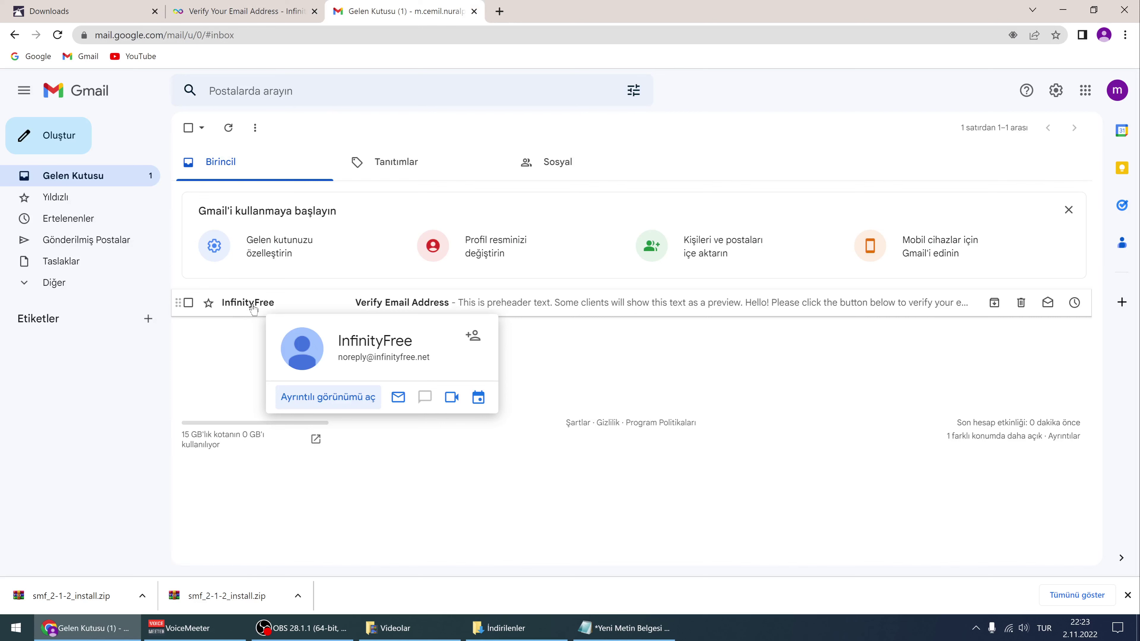
pyautogui.click(251, 308)
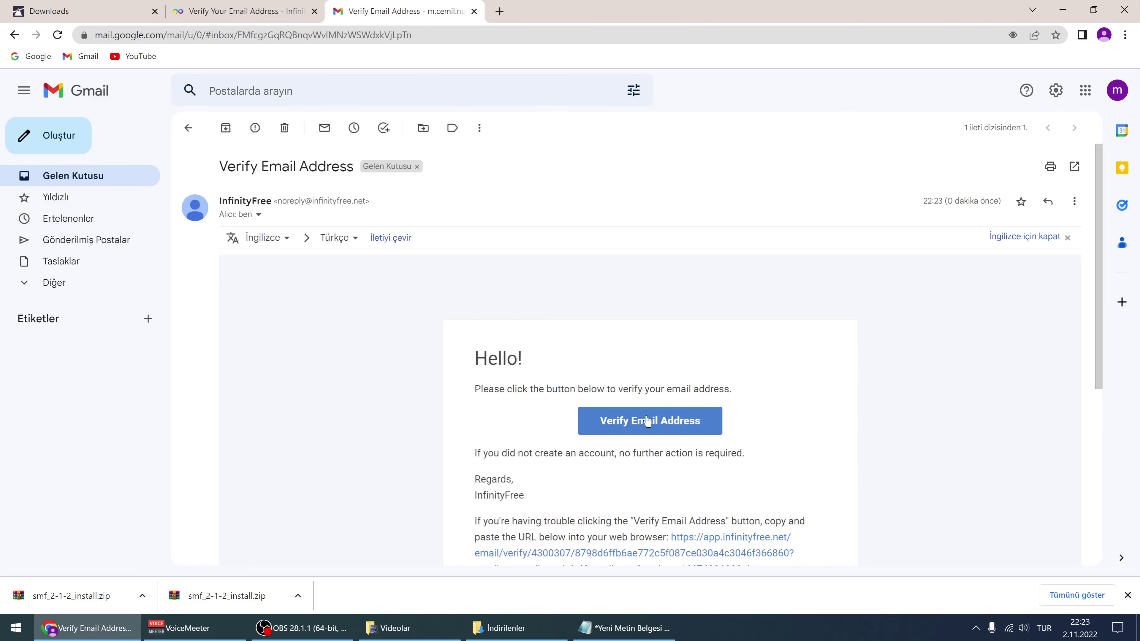
# Confirm the account e-mail, accept the privacy notice, and start creating a new hosting account
pyautogui.click(657, 424)
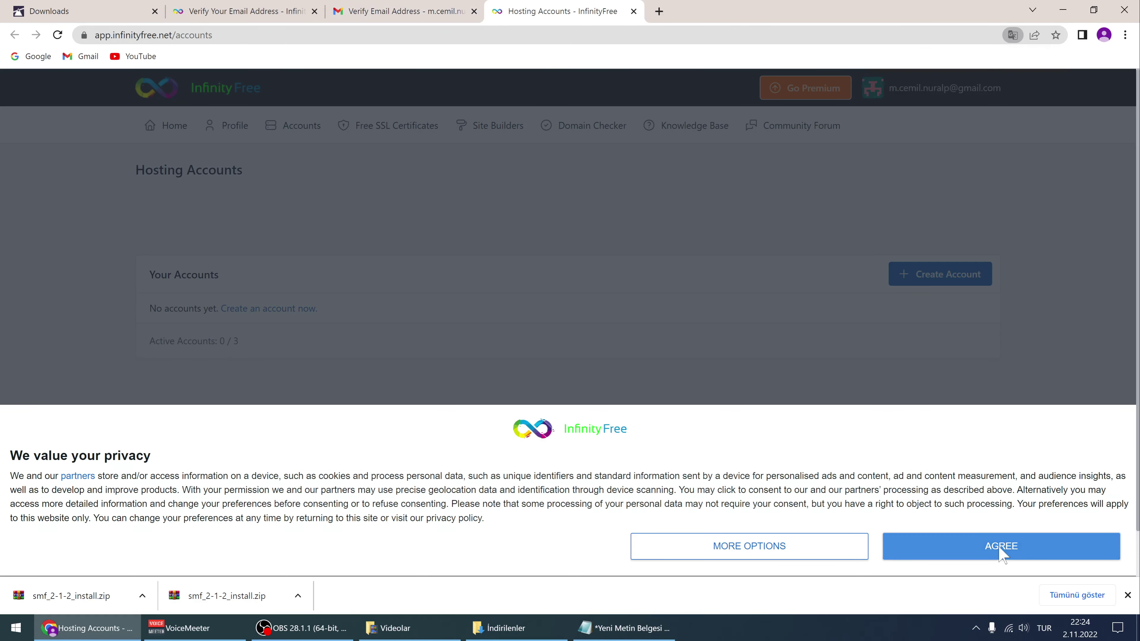
pyautogui.click(999, 556)
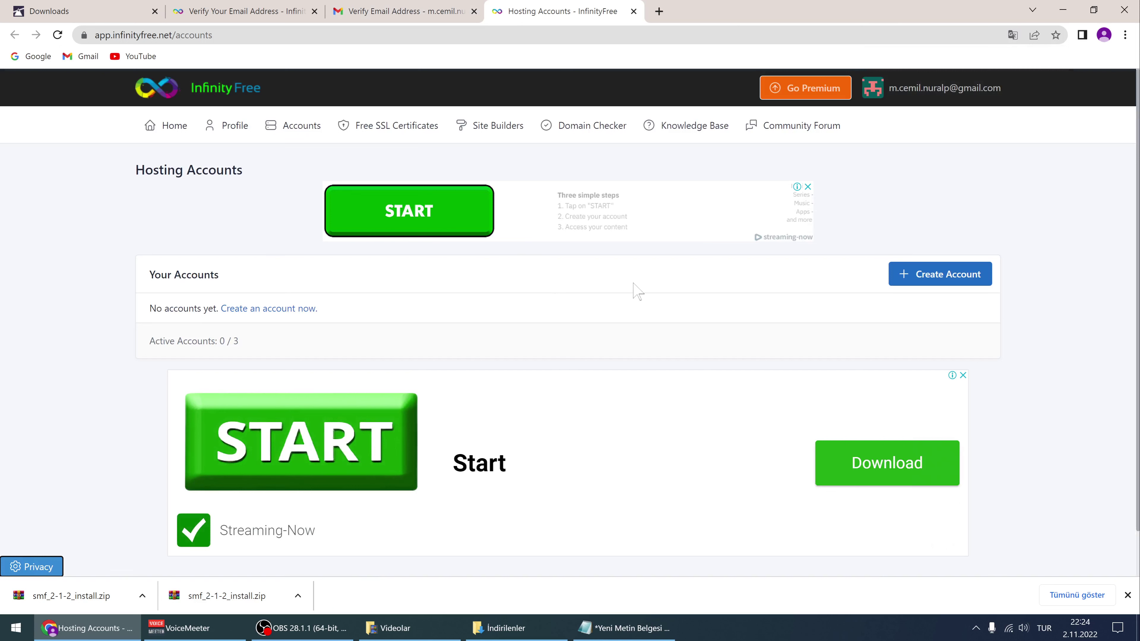
pyautogui.click(1127, 596)
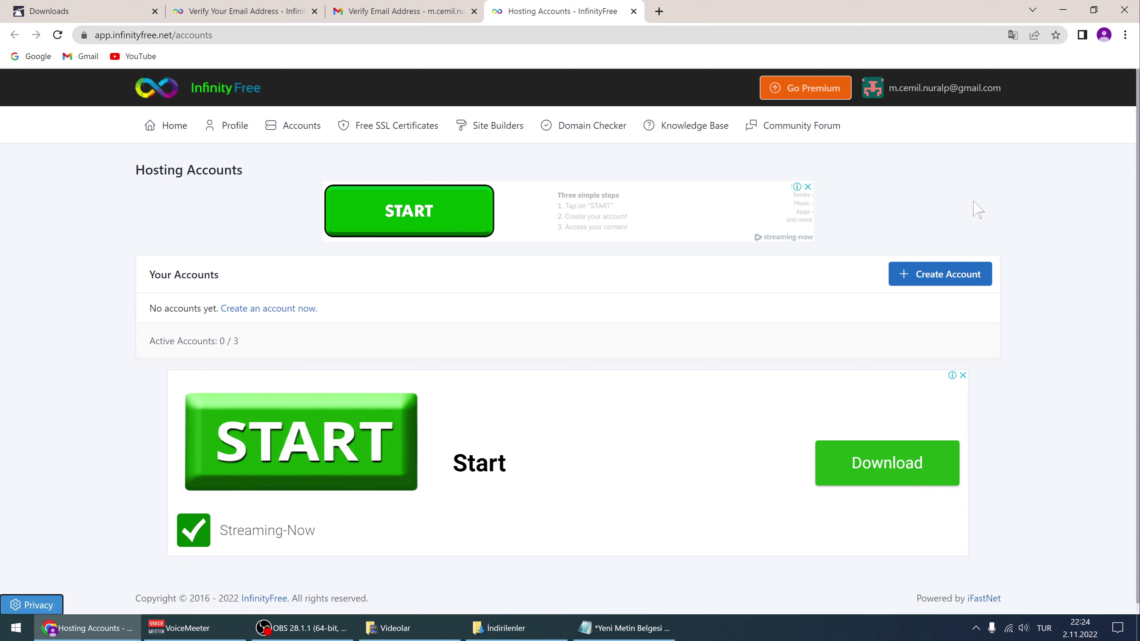
pyautogui.click(939, 275)
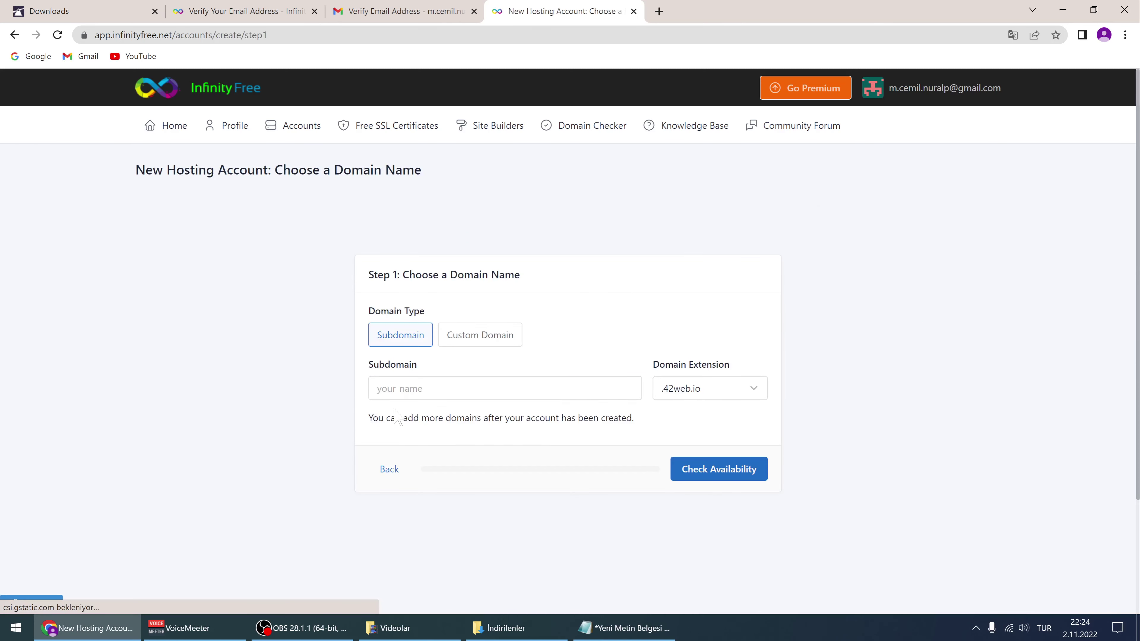
# Enter subdomain delicoban2 with the .epizy.com extension and check its availability
pyautogui.click(395, 389)
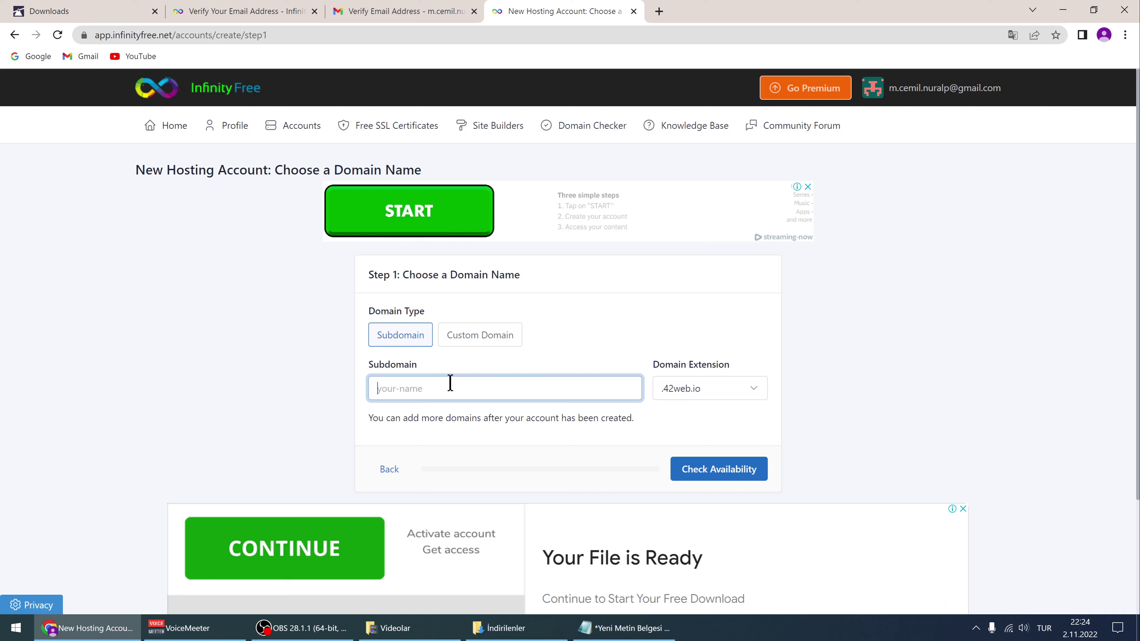
pyautogui.write('v')
pyautogui.press('BackSpace')
pyautogui.write('pe')
pyautogui.press('BackSpace')
pyautogui.press('BackSpace')
pyautogui.press('BackSpace')
pyautogui.write('de')
pyautogui.moveTo(421, 383); pyautogui.dragTo(358, 380)
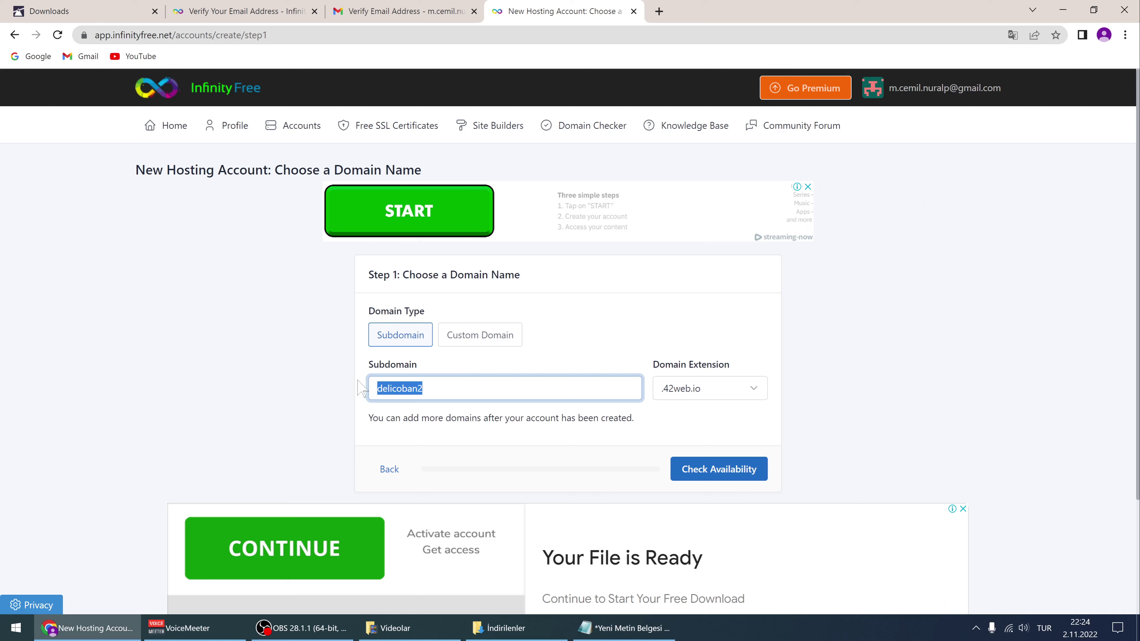
pyautogui.click(522, 407)
pyautogui.click(703, 394)
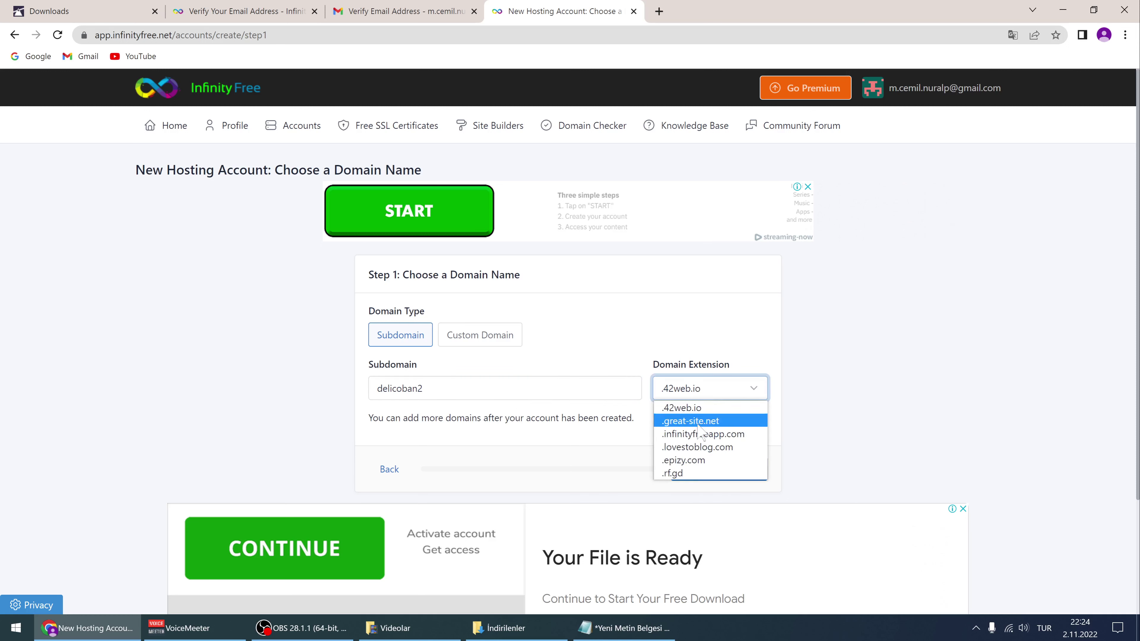
pyautogui.click(681, 463)
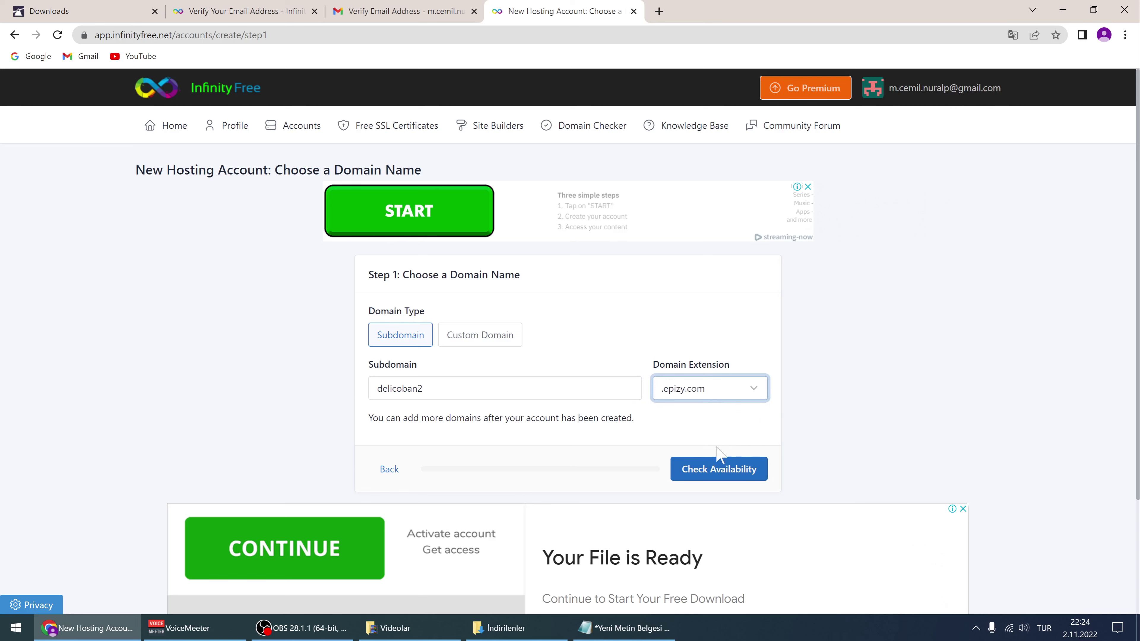
pyautogui.click(720, 467)
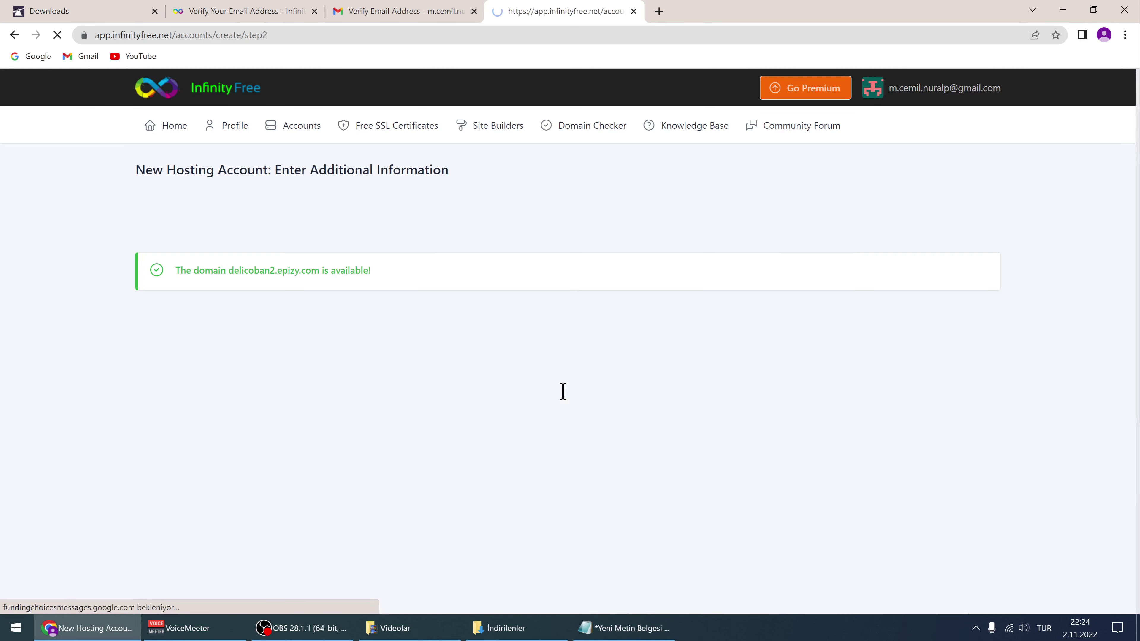
# Leave Account Password blank, create the delicoban2.epizy.com hosting account, and finish to its account page
pyautogui.scroll(-3, 499, 380)
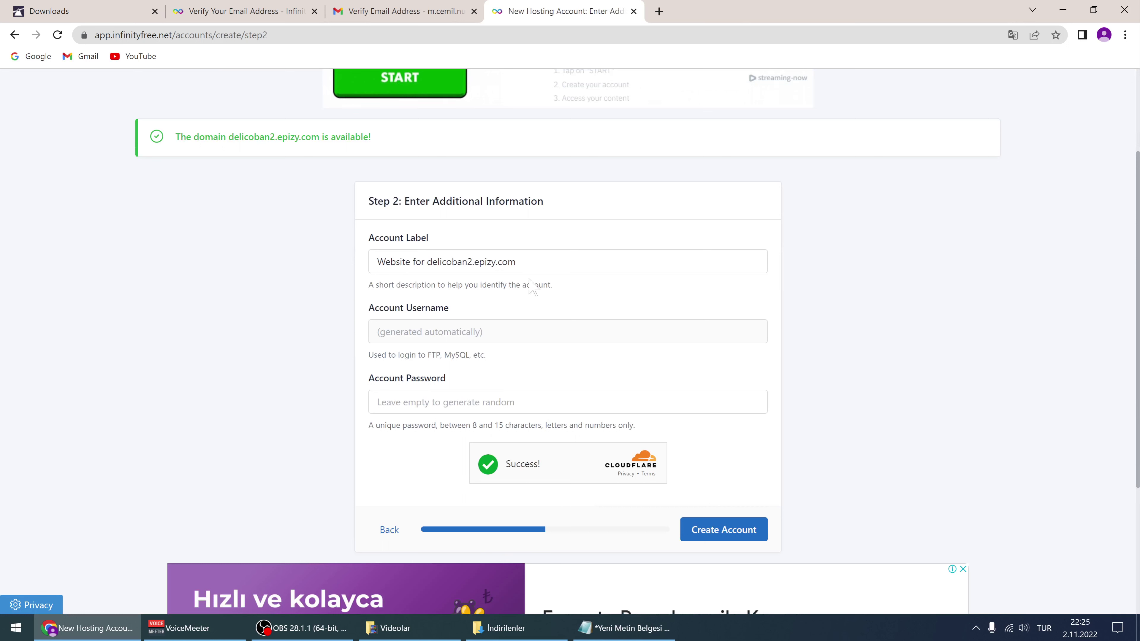
pyautogui.click(426, 401)
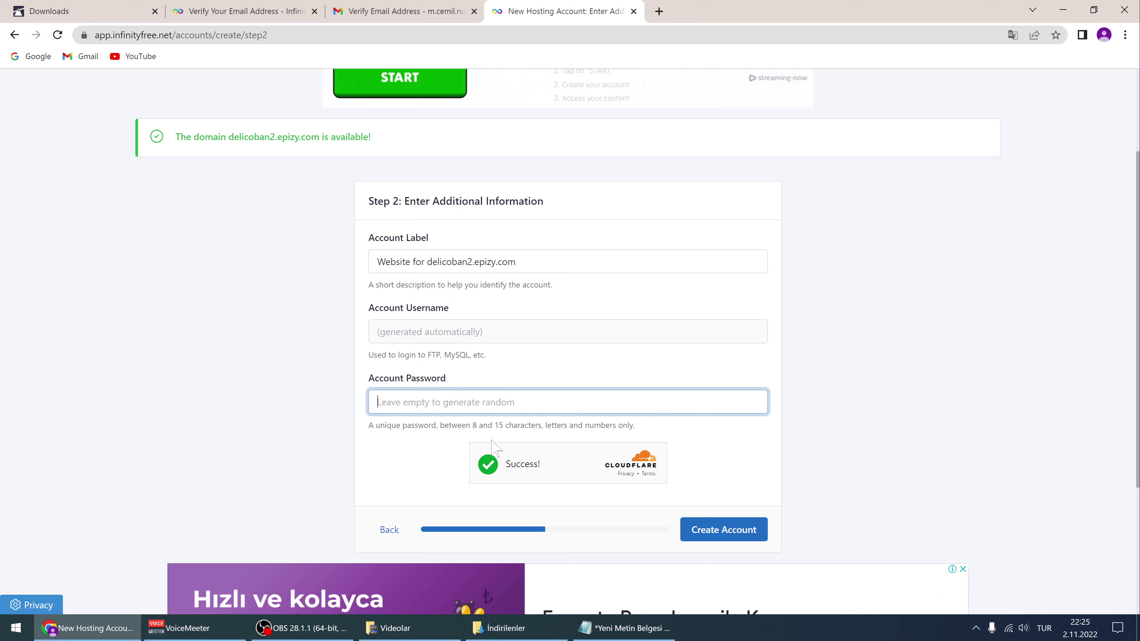
pyautogui.click(727, 534)
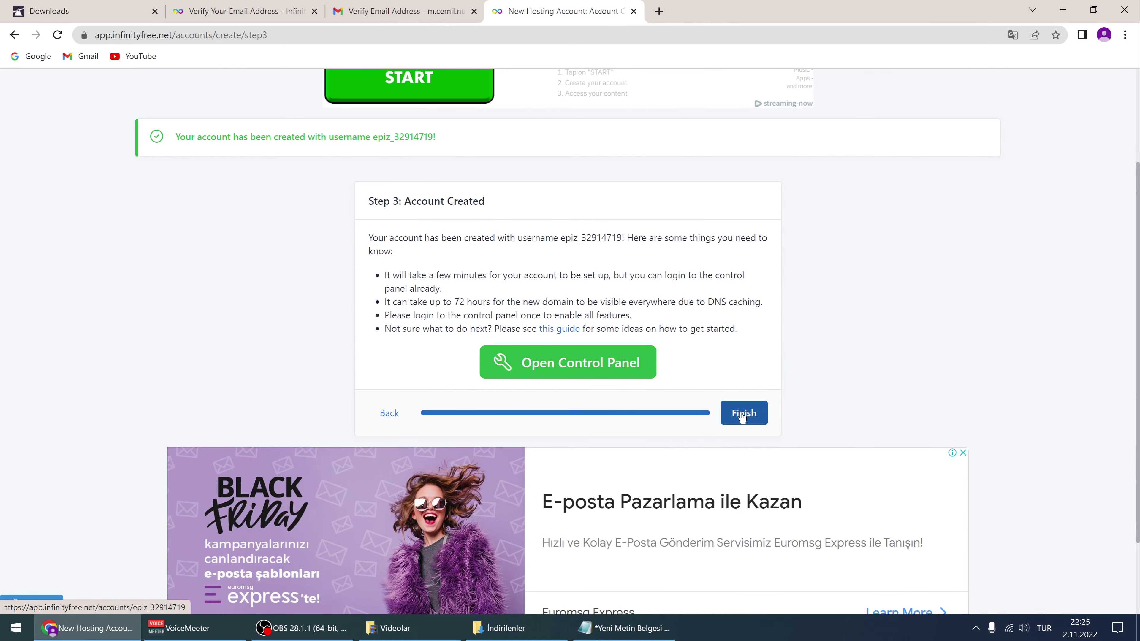
pyautogui.click(743, 414)
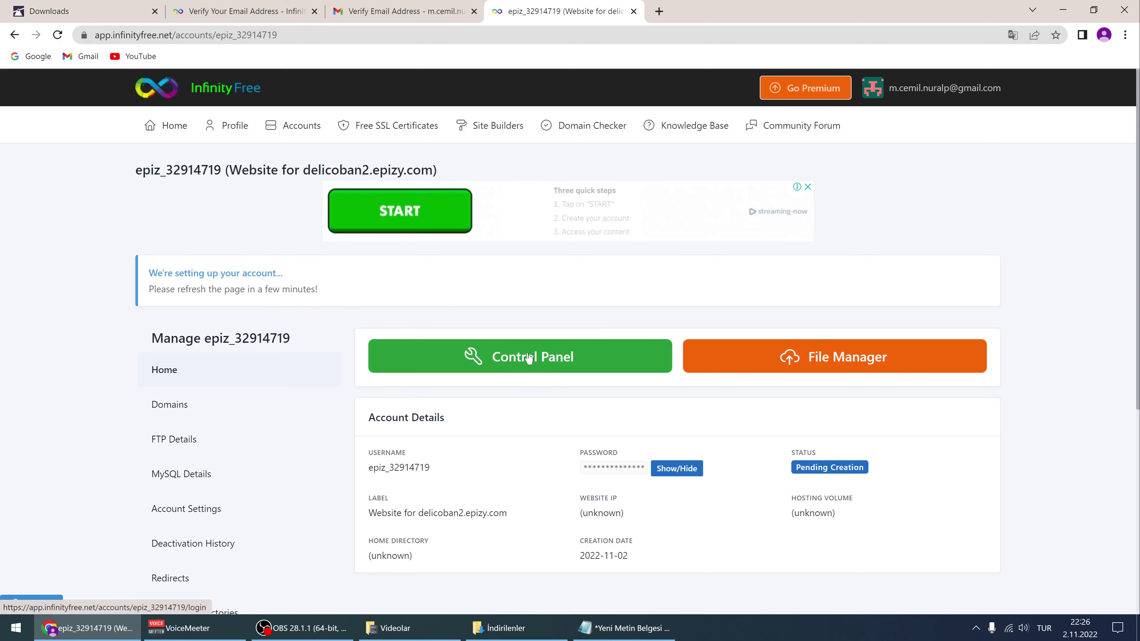
pyautogui.click(534, 361)
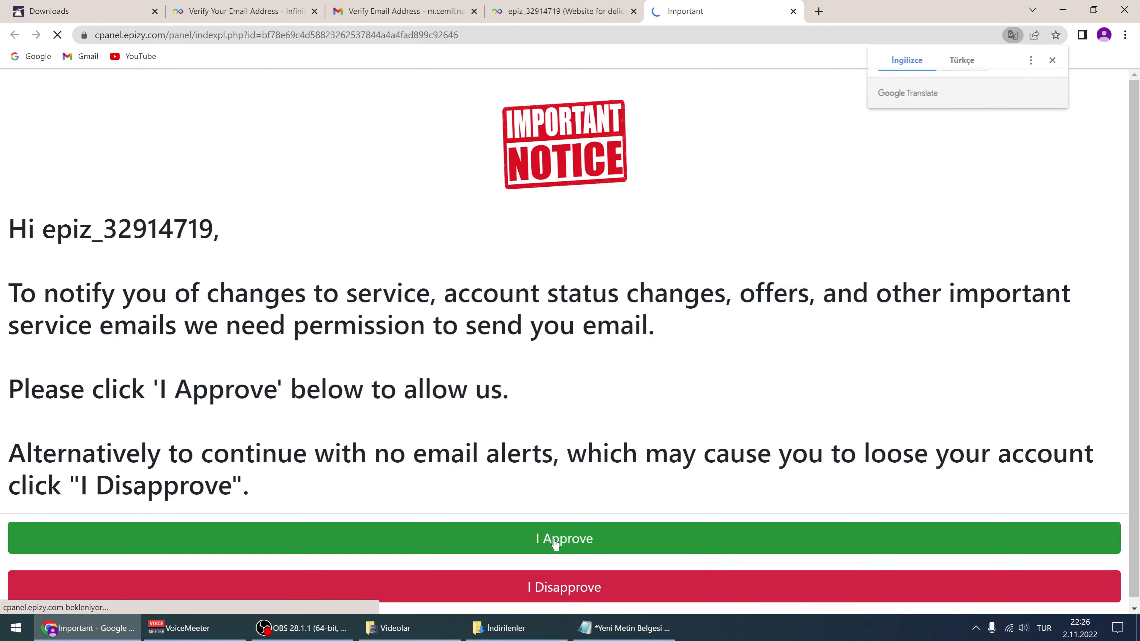
pyautogui.click(553, 542)
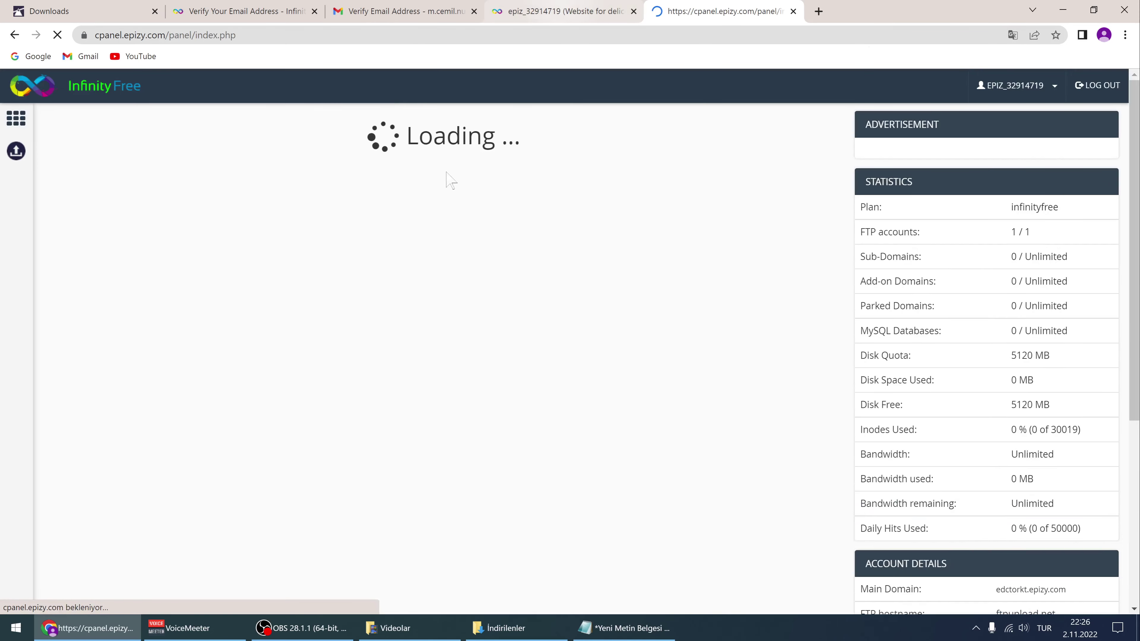
pyautogui.scroll(-3, 388, 313)
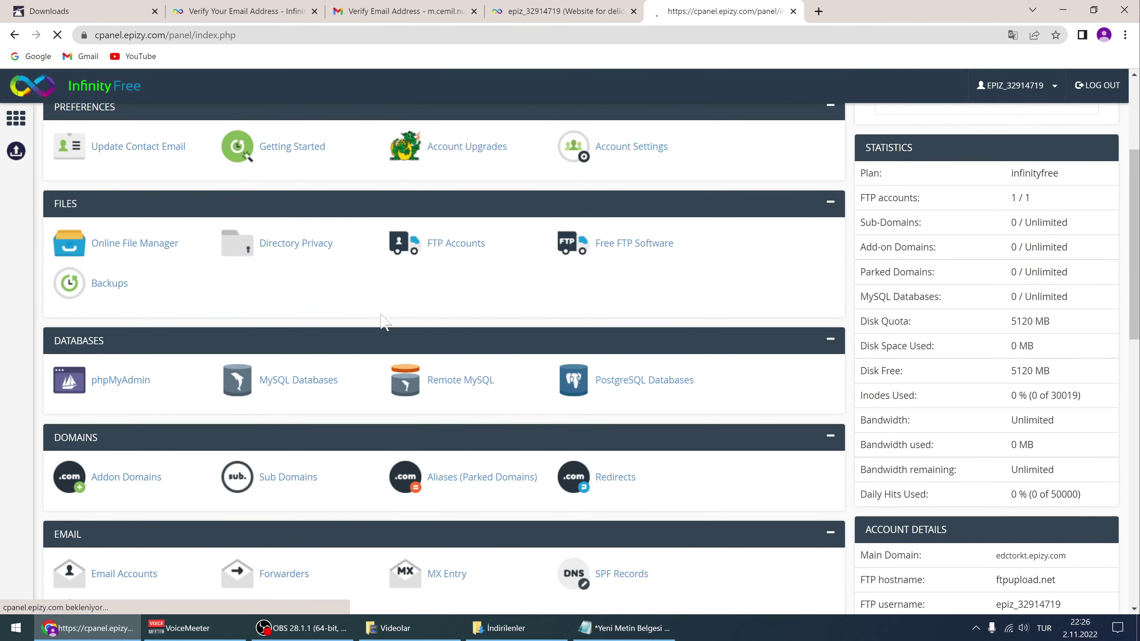
pyautogui.scroll(3, 379, 321)
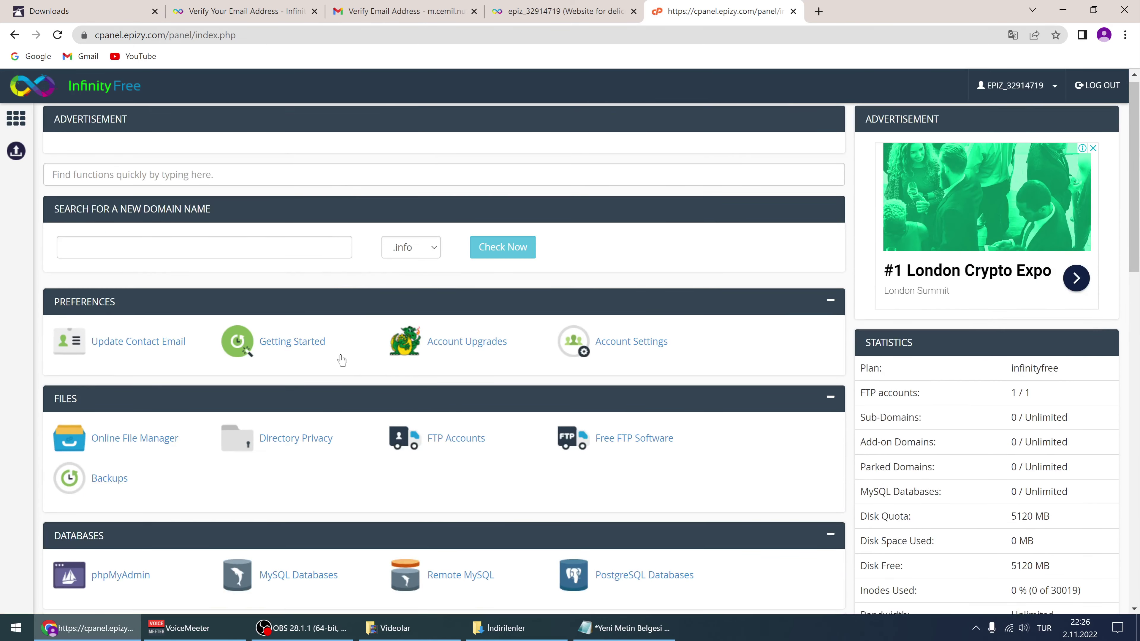
pyautogui.scroll(-3, 356, 331)
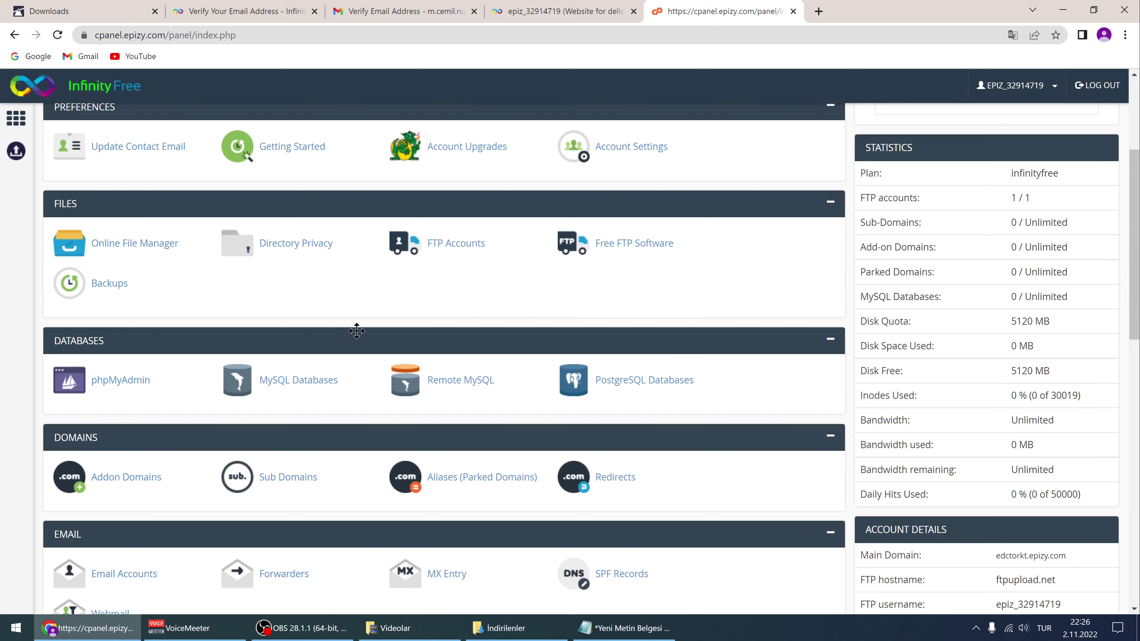
# Reload the account overview page to check setup status, then return to the control panel tab
pyautogui.click(556, 11)
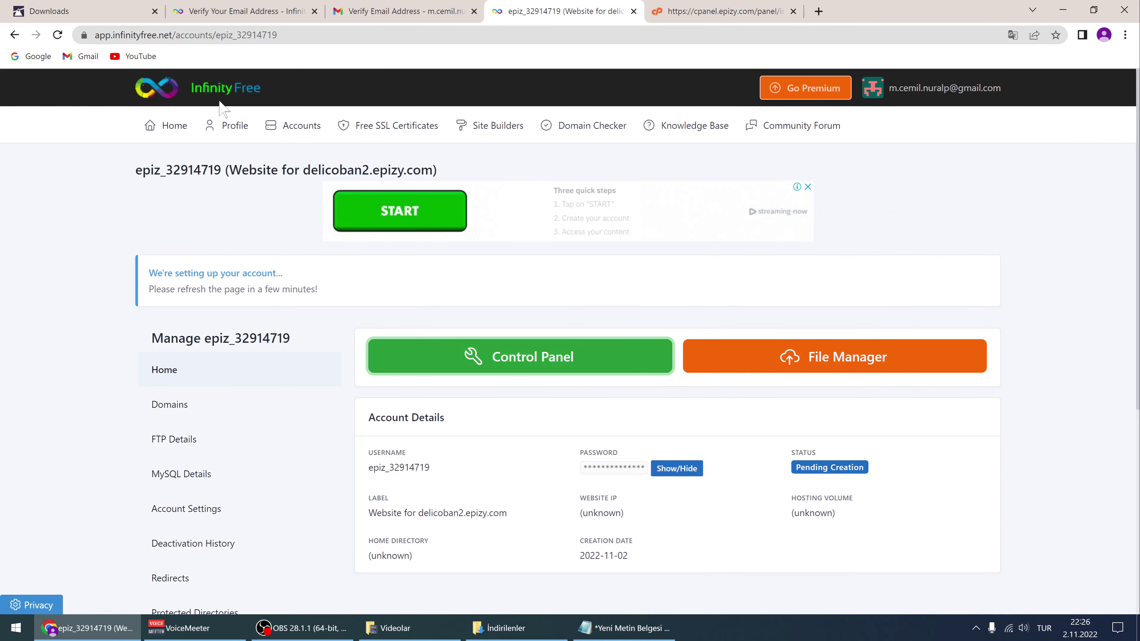
pyautogui.click(58, 35)
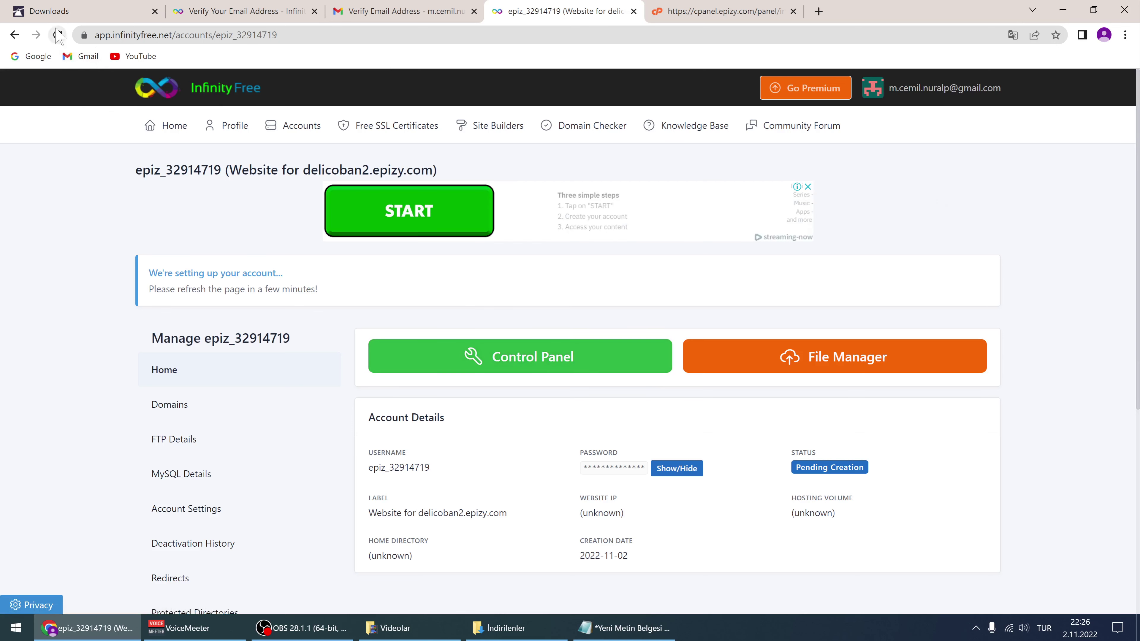
pyautogui.click(57, 35)
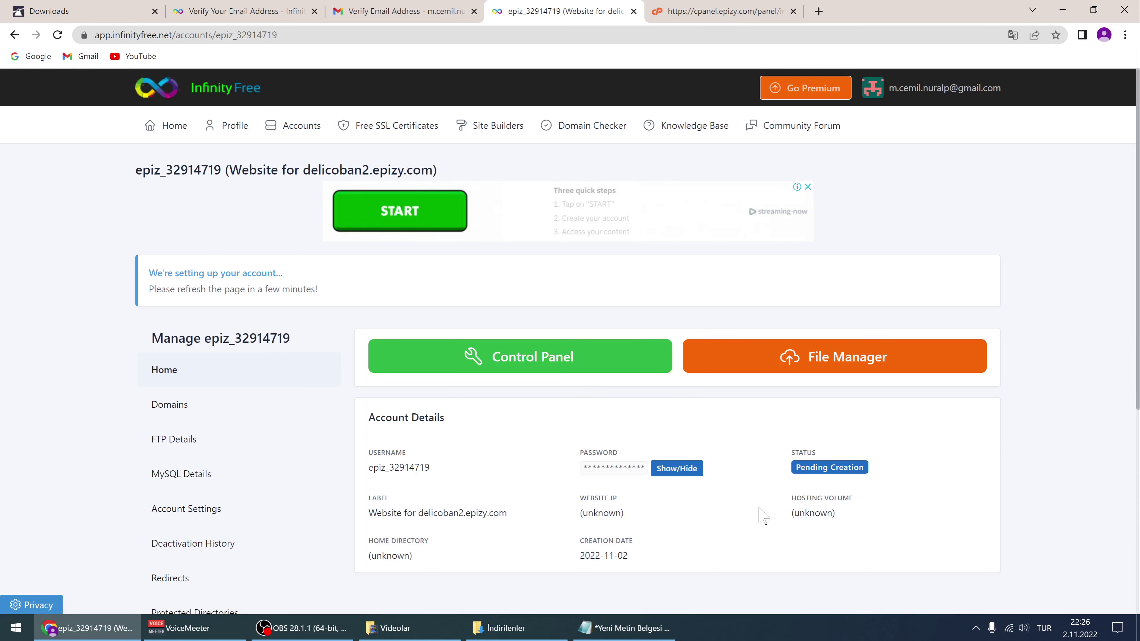
pyautogui.click(58, 35)
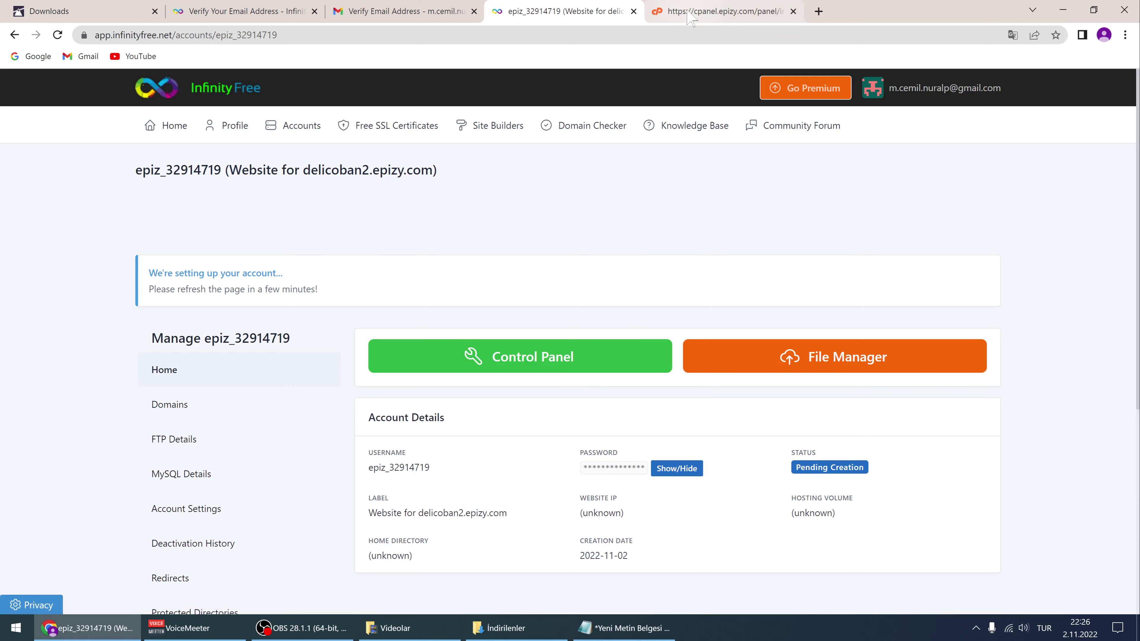
pyautogui.click(711, 13)
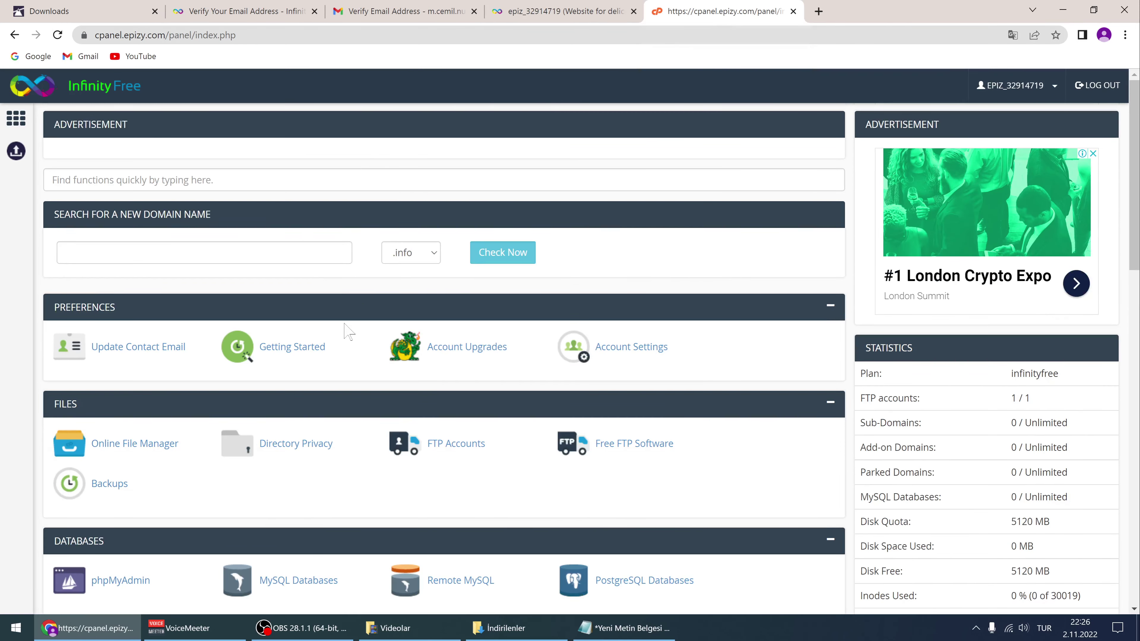
pyautogui.scroll(-4, 349, 332)
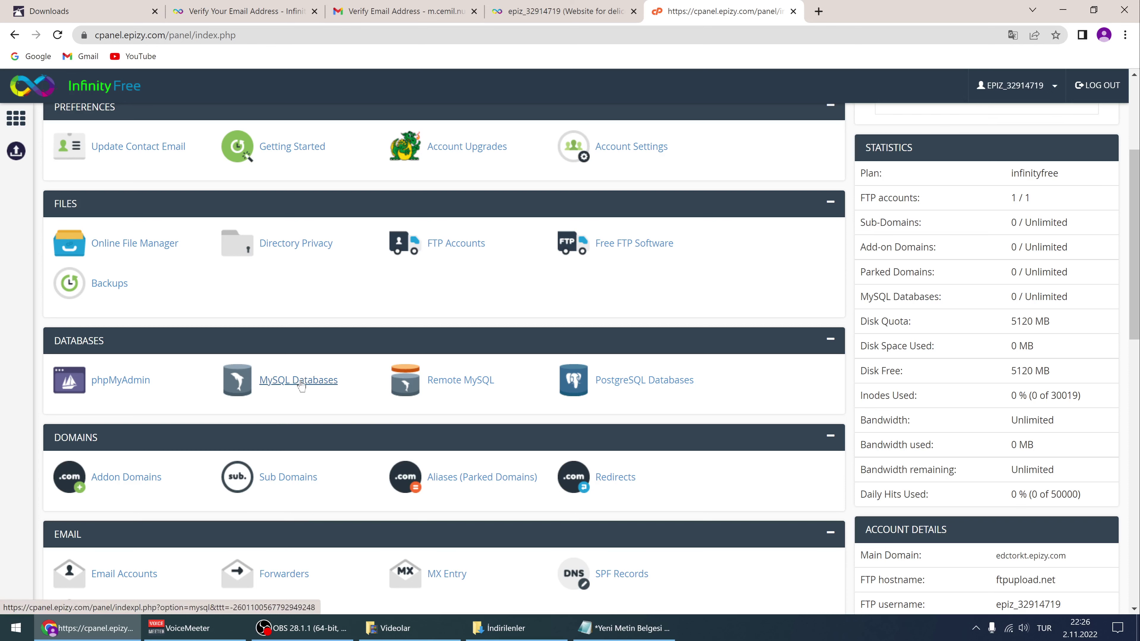
# Create a new MySQL database named dfsdfdsf in InfinityFree
pyautogui.click(300, 385)
pyautogui.click(159, 382)
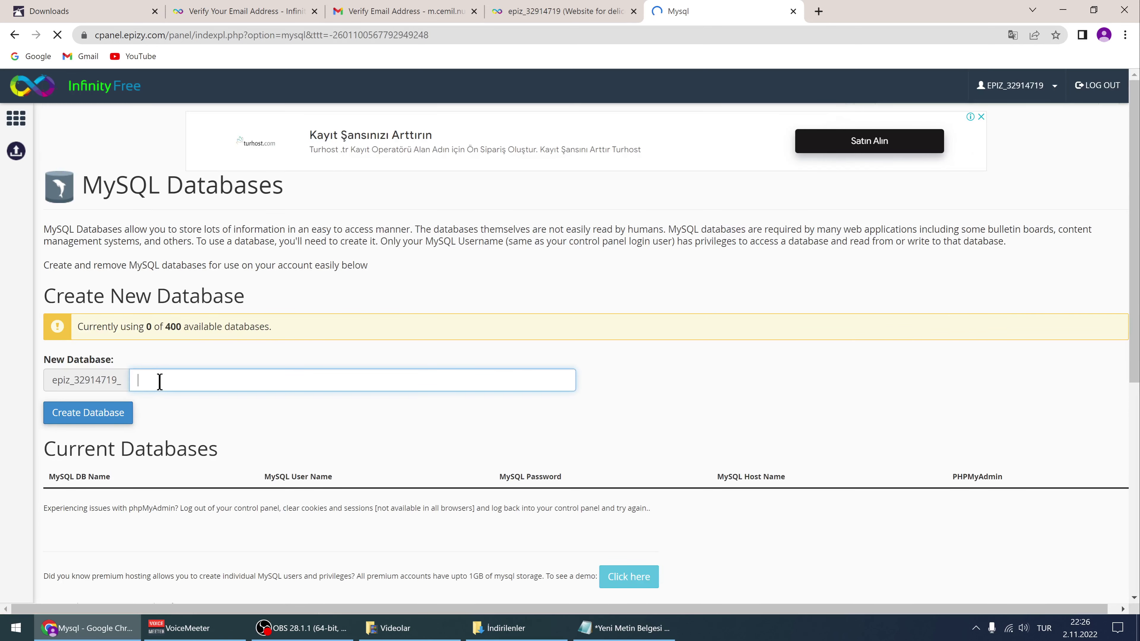
pyautogui.write('dfsdfdsf')
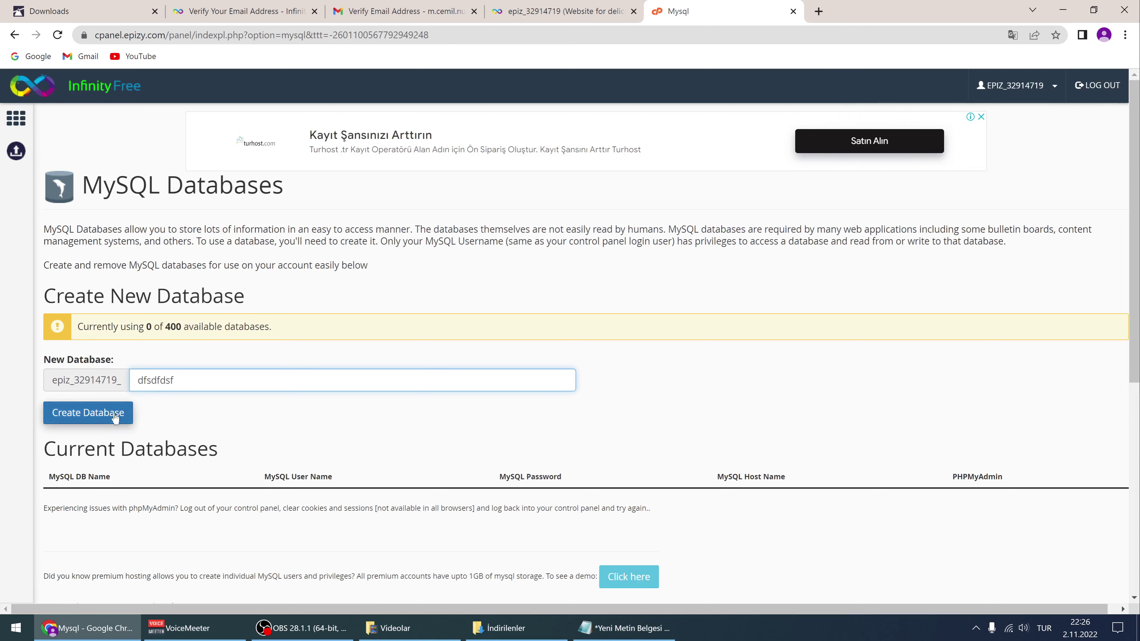
pyautogui.click(120, 421)
# Copy the database host name sql104.epizy.com and return to the Verify Email tab
pyautogui.scroll(-5, 115, 368)
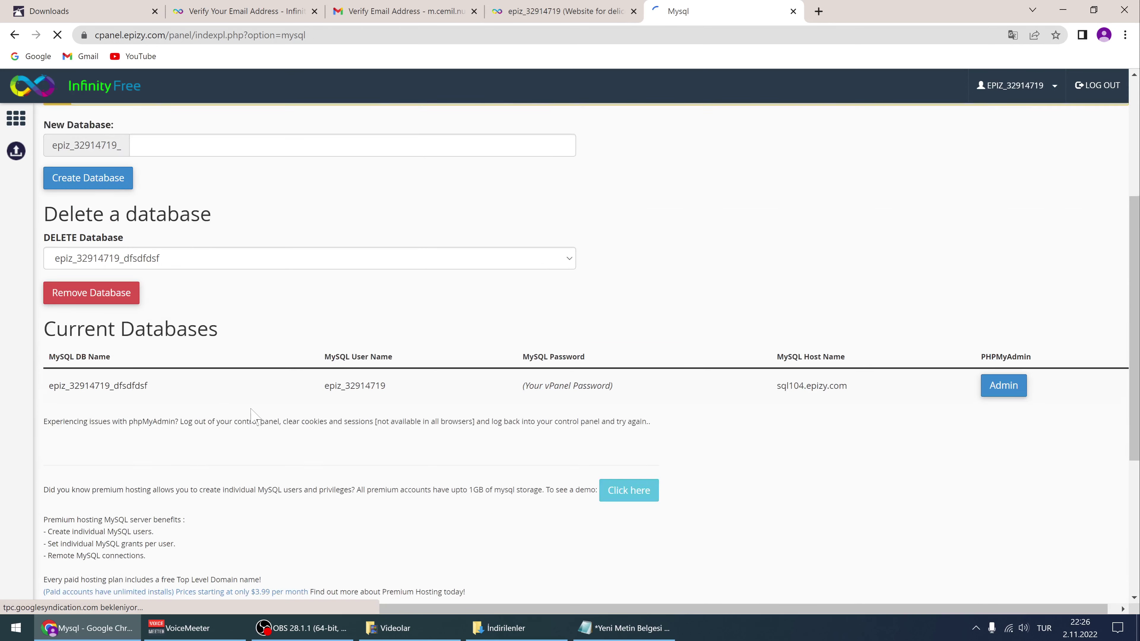
pyautogui.moveTo(53, 354); pyautogui.dragTo(850, 364)
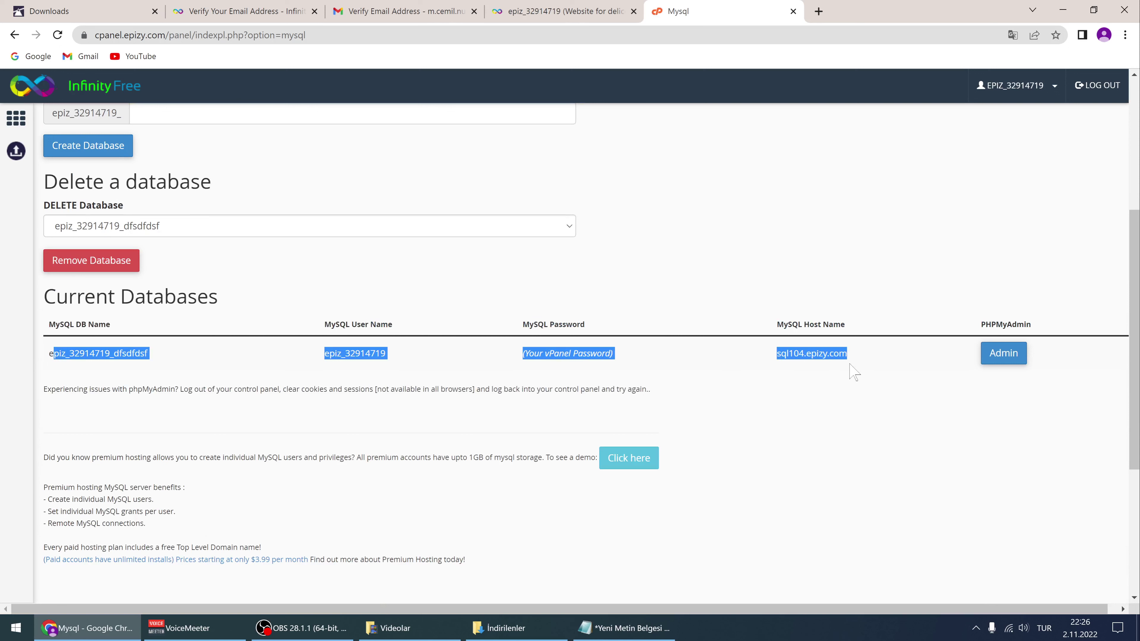
pyautogui.click(454, 359)
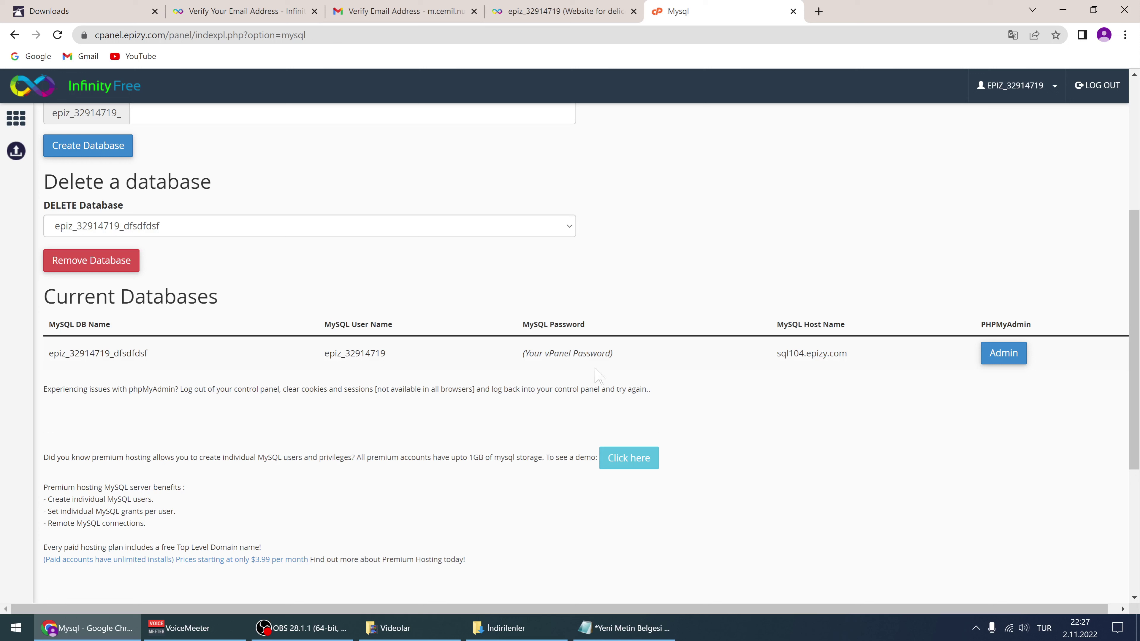
pyautogui.doubleClick(843, 354)
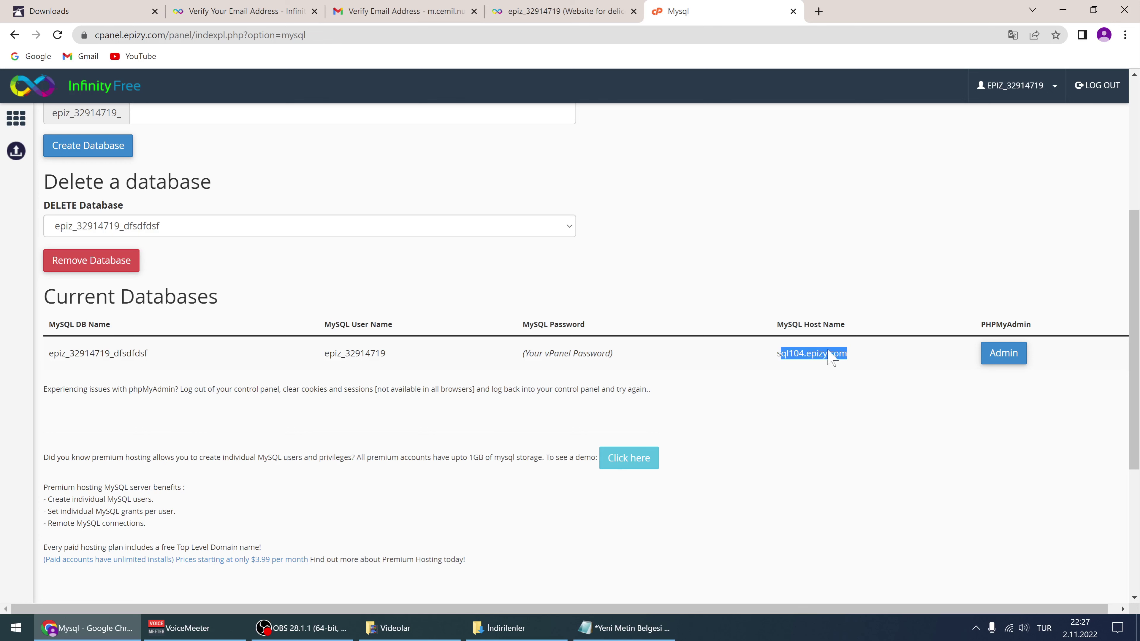
pyautogui.click(678, 364)
pyautogui.click(403, 13)
pyautogui.click(237, 11)
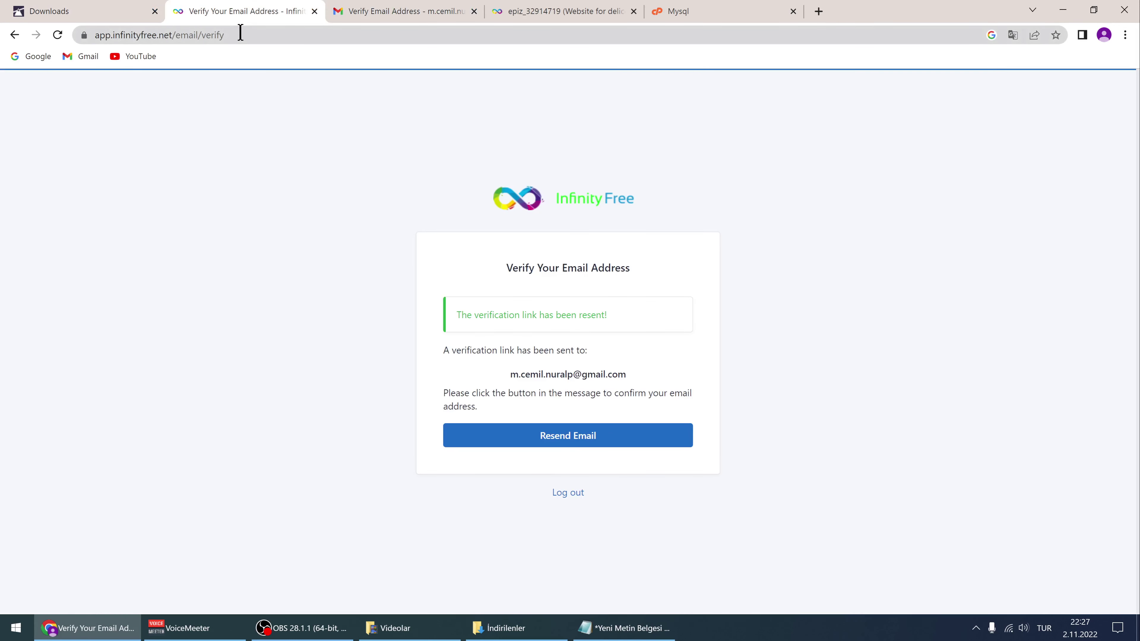
# Close the verification tab, reload the account until it shows Active, then return to MySQL databases
pyautogui.click(314, 11)
pyautogui.click(471, 6)
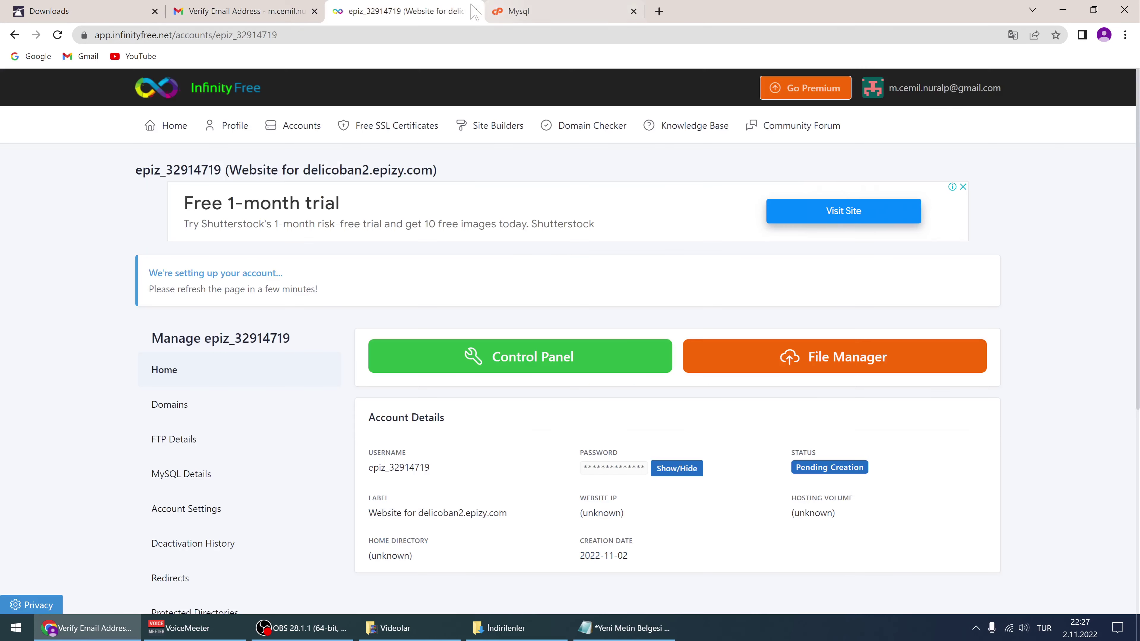
pyautogui.click(57, 35)
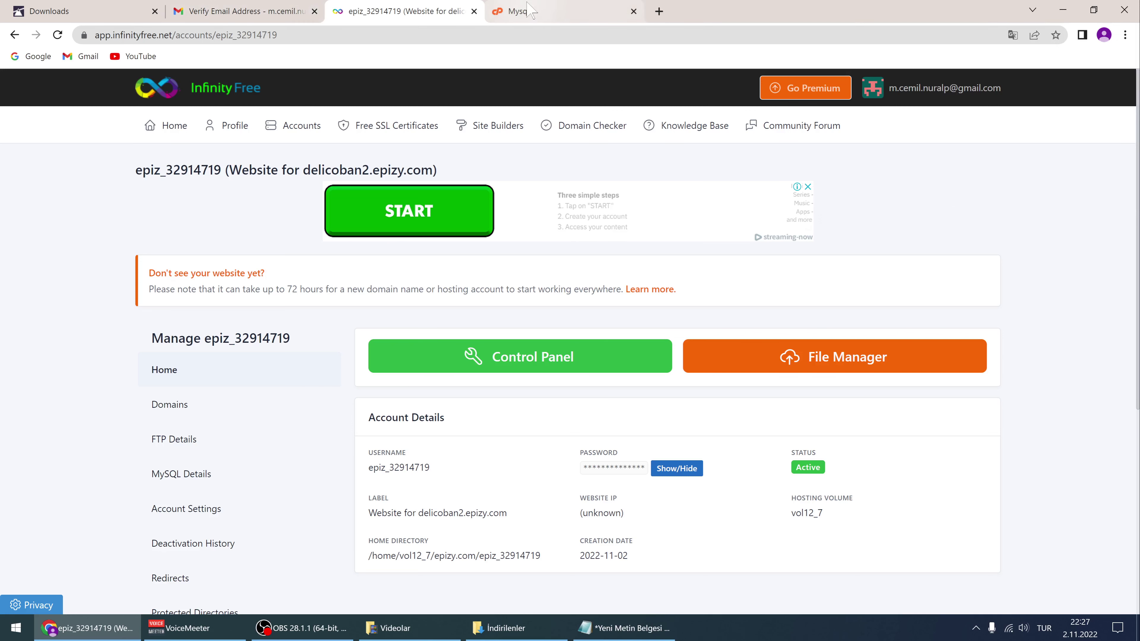
pyautogui.click(524, 12)
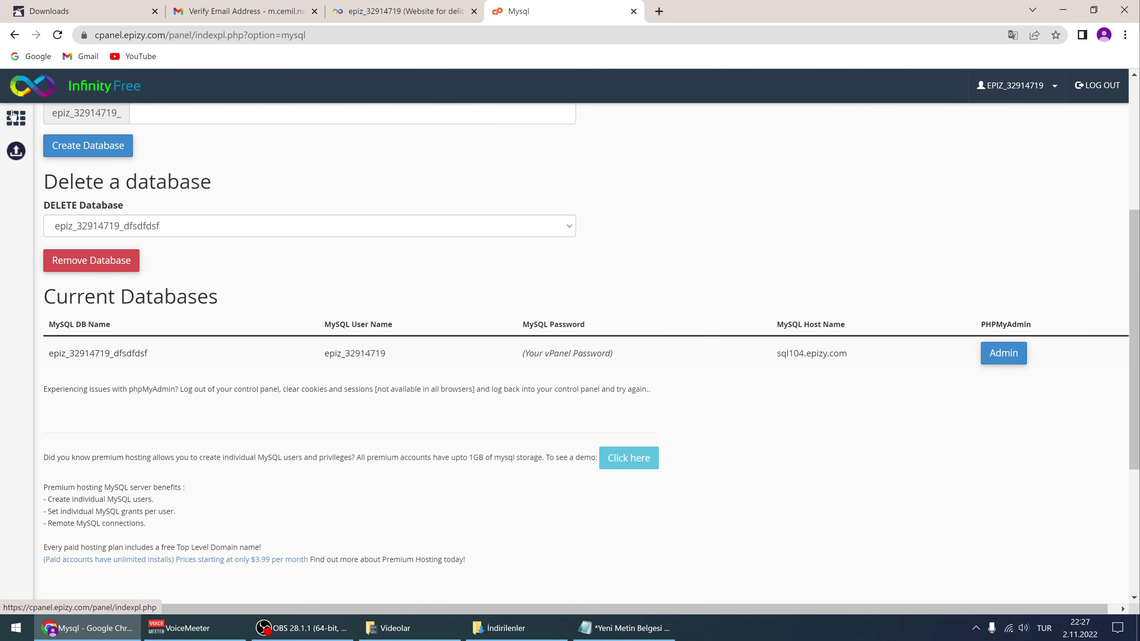
# Browse the control panel home past the advertisement, then open a new browser tab
pyautogui.click(31, 93)
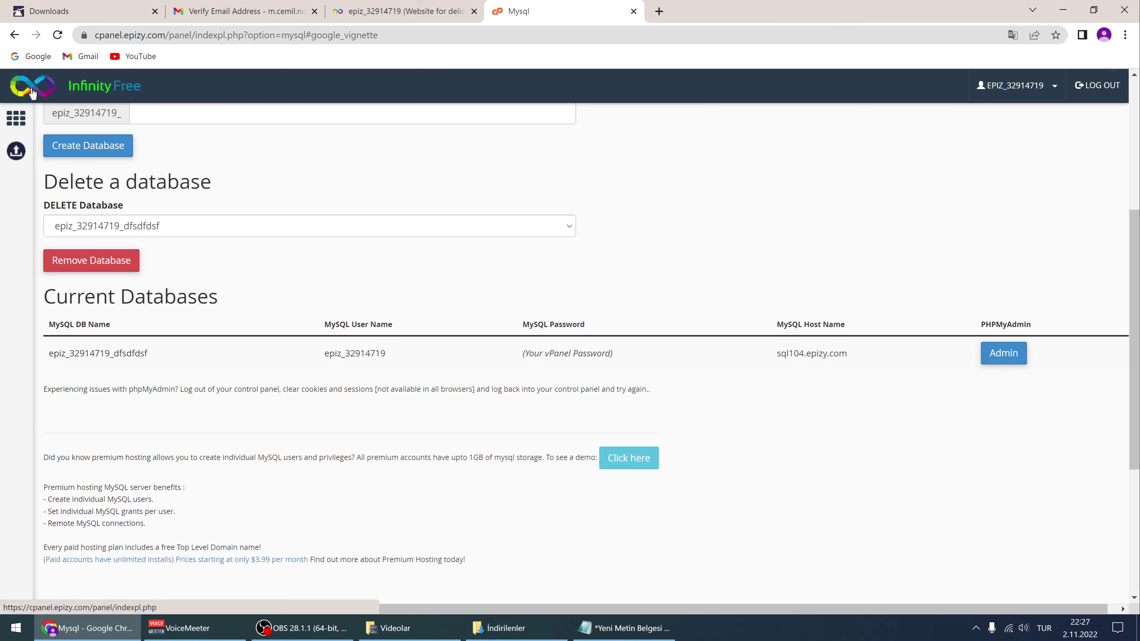
pyautogui.click(622, 421)
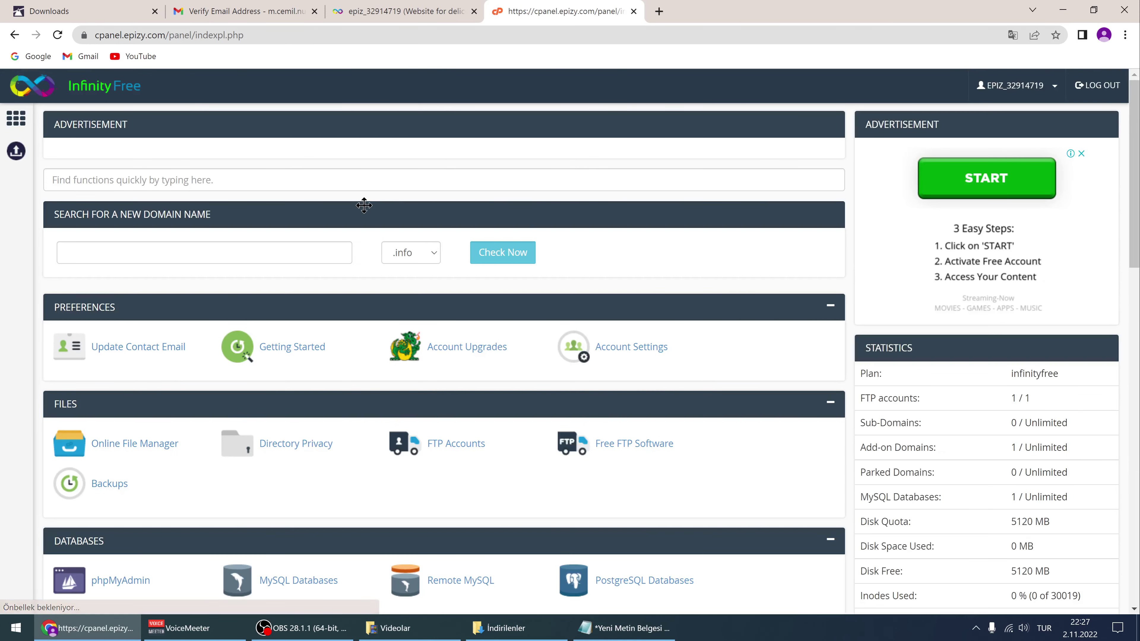
pyautogui.scroll(-5, 364, 202)
pyautogui.scroll(5, 364, 247)
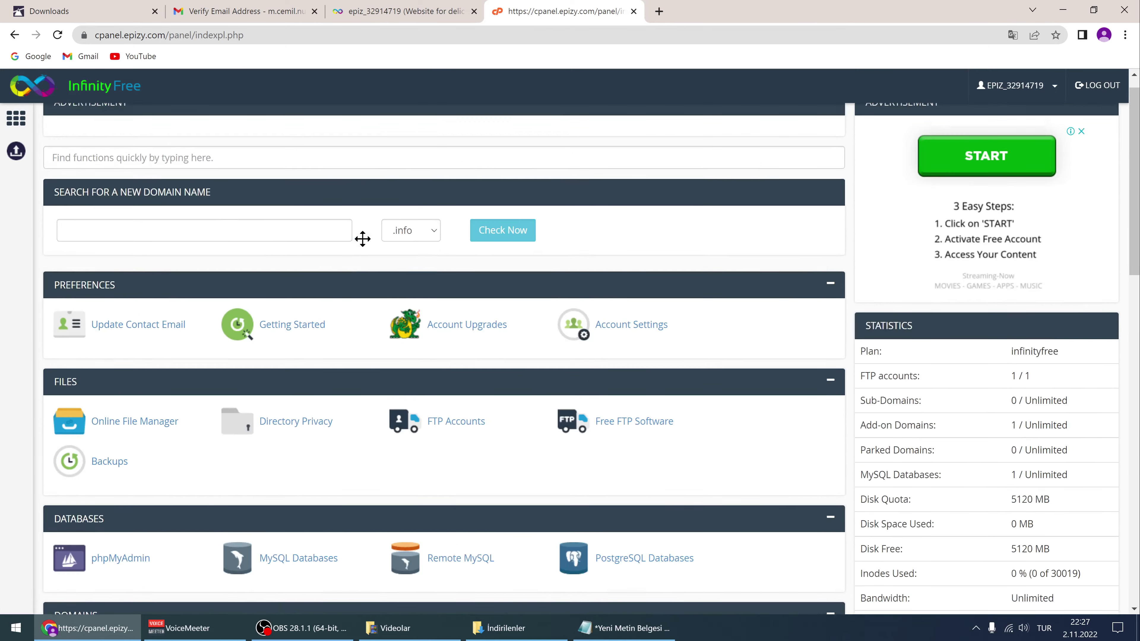
pyautogui.scroll(-3, 890, 372)
pyautogui.scroll(-4, 891, 372)
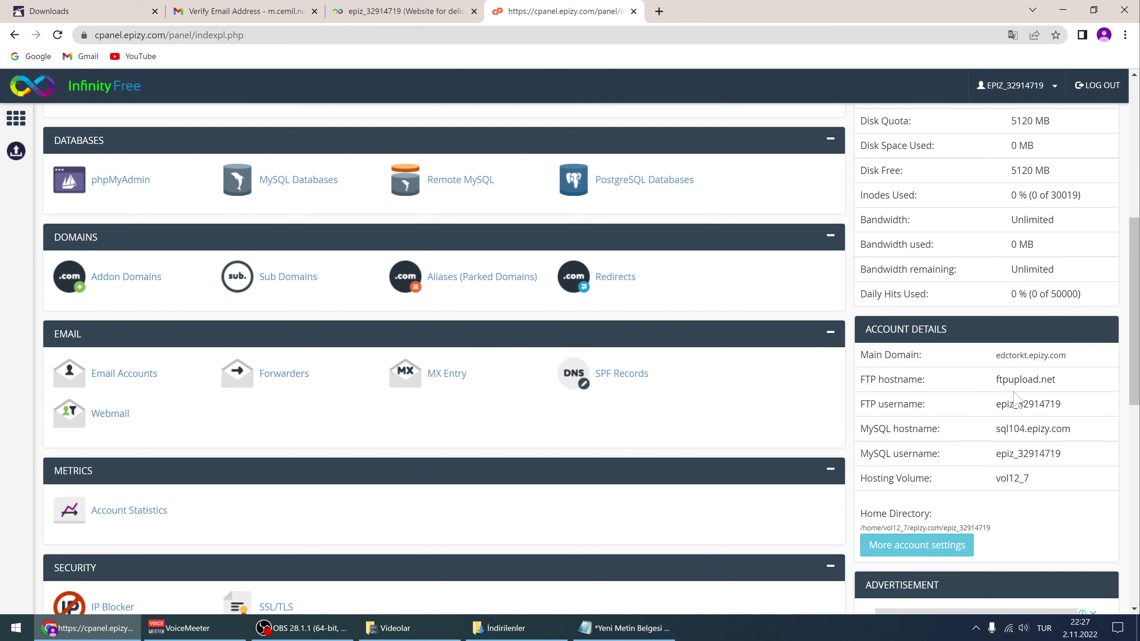
pyautogui.click(658, 12)
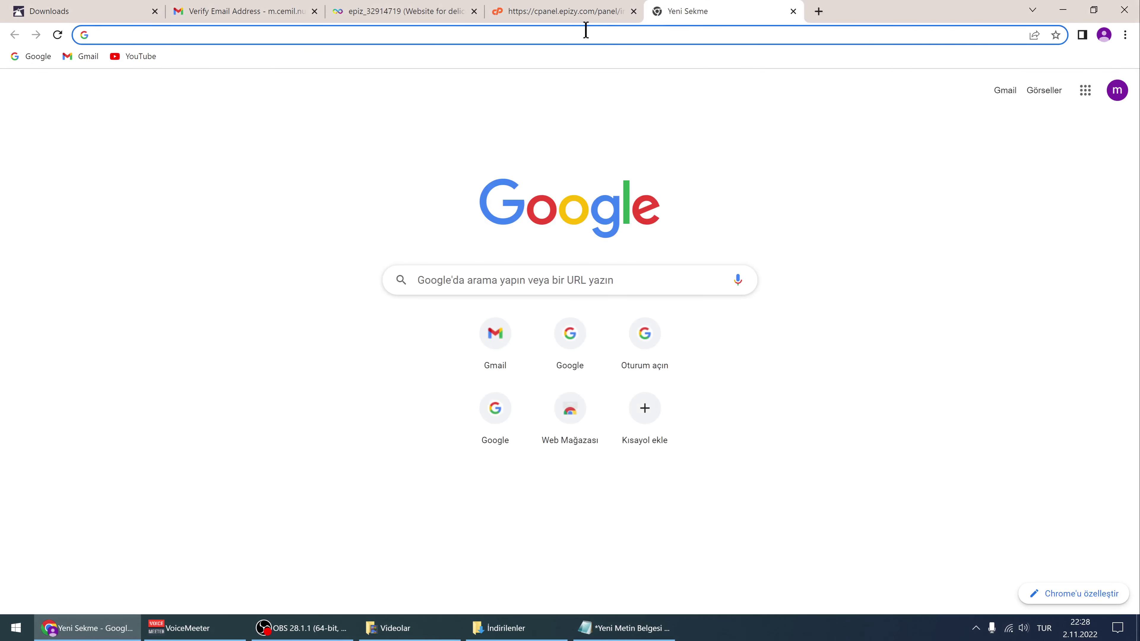
# Search Google for filezilla and open the filezilla-project.org homepage
pyautogui.write('filezilla')
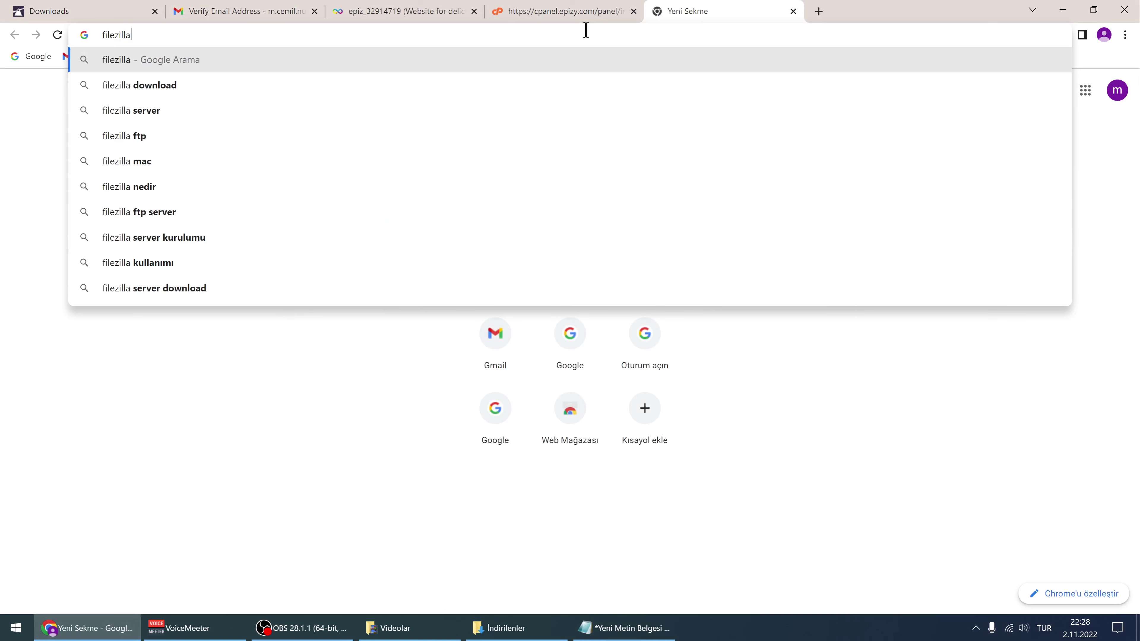
pyautogui.press('Return')
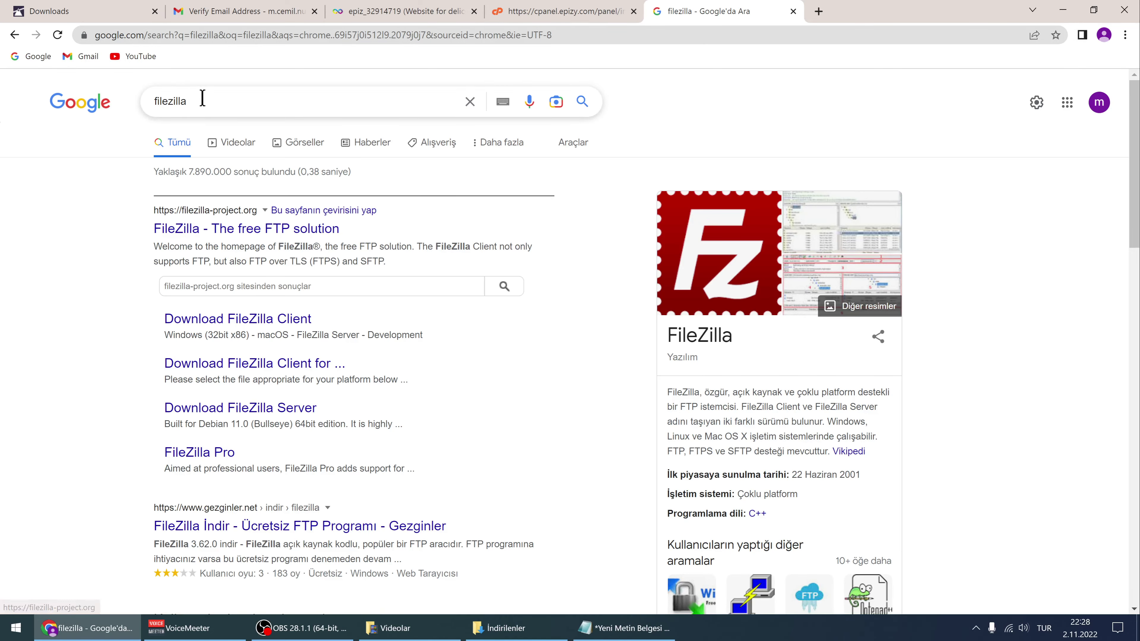
pyautogui.moveTo(196, 106); pyautogui.dragTo(153, 110)
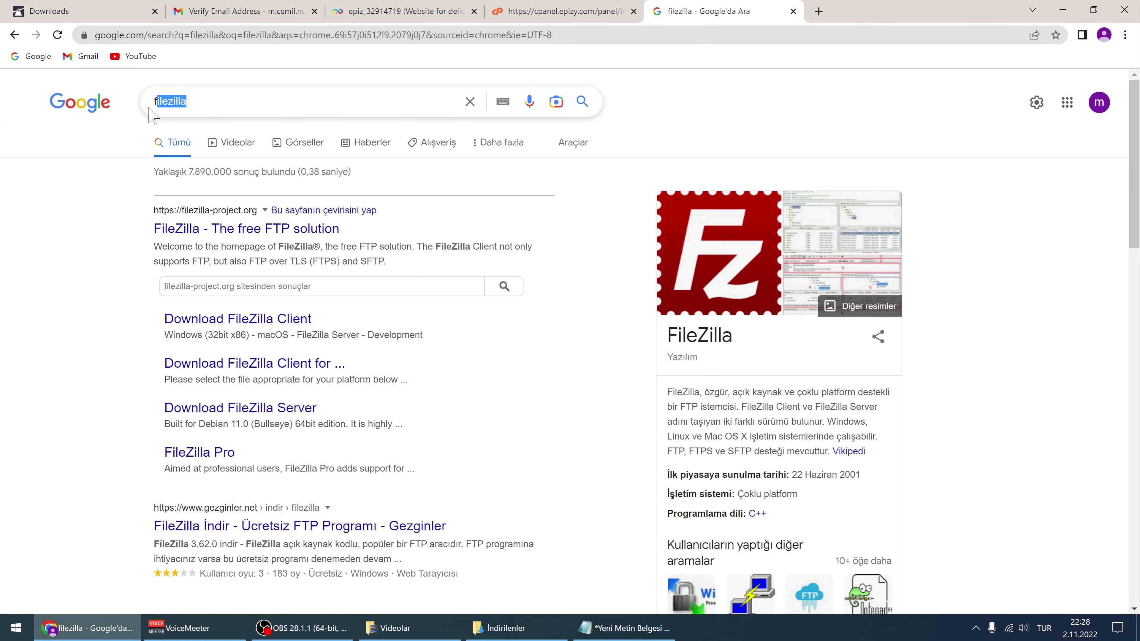
pyautogui.click(105, 264)
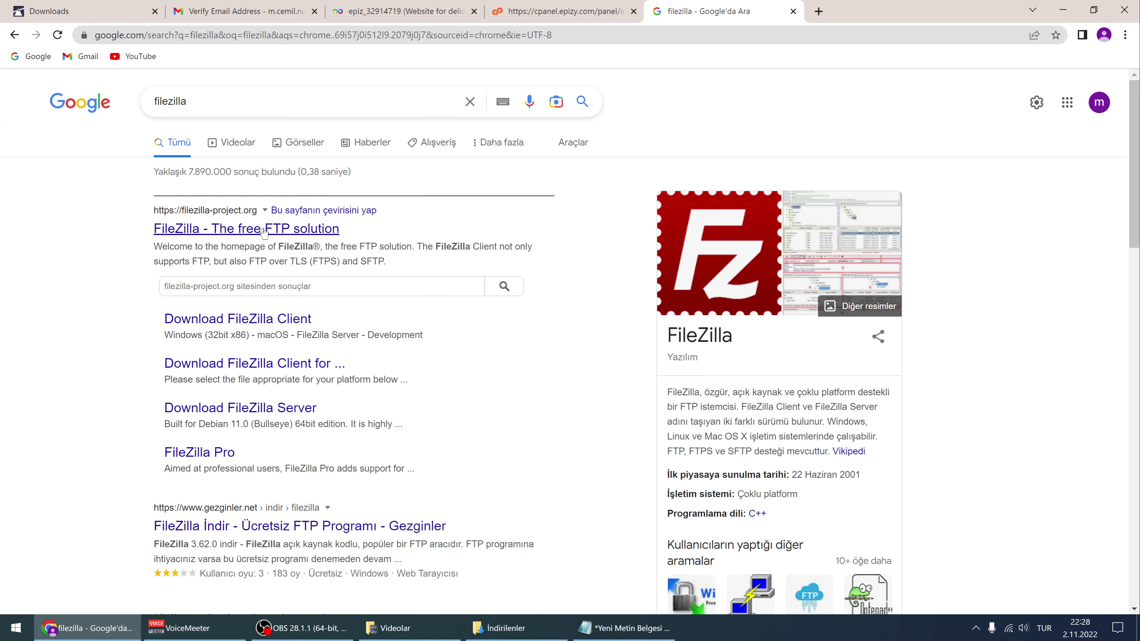
pyautogui.click(275, 229)
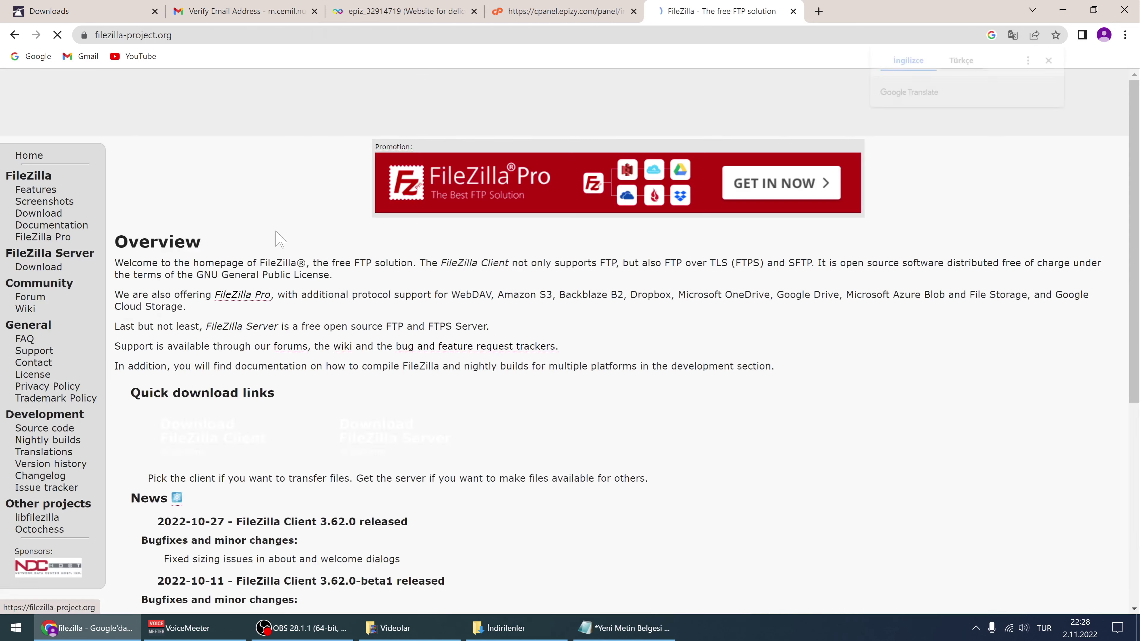
pyautogui.scroll(-3, 217, 414)
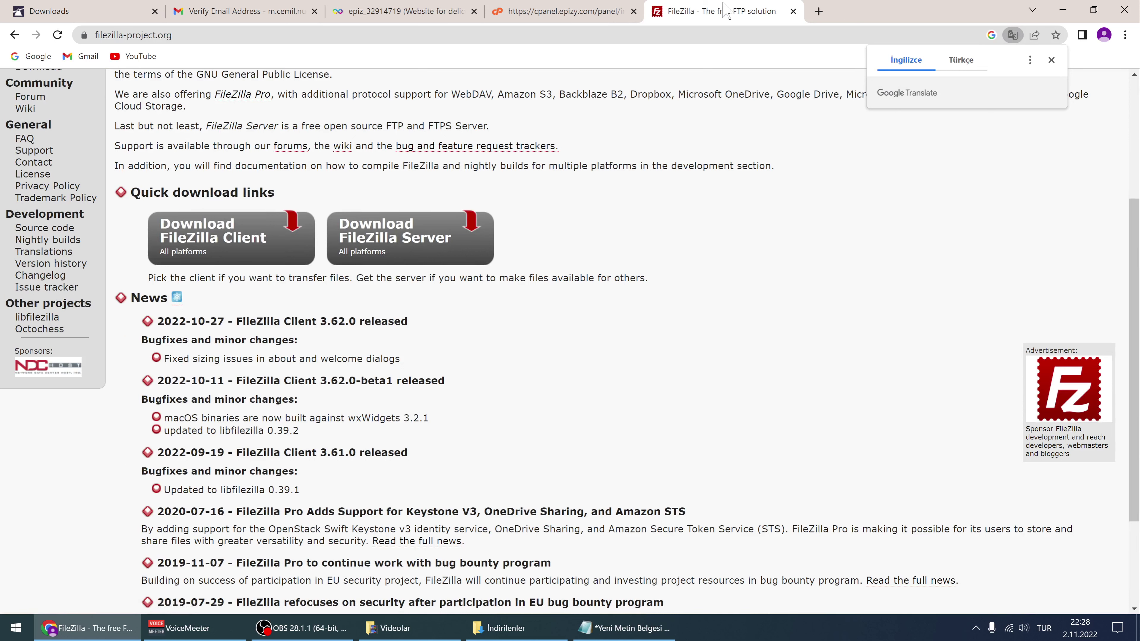
# Close the FileZilla website tab and launch the FileZilla client from the desktop
pyautogui.click(793, 11)
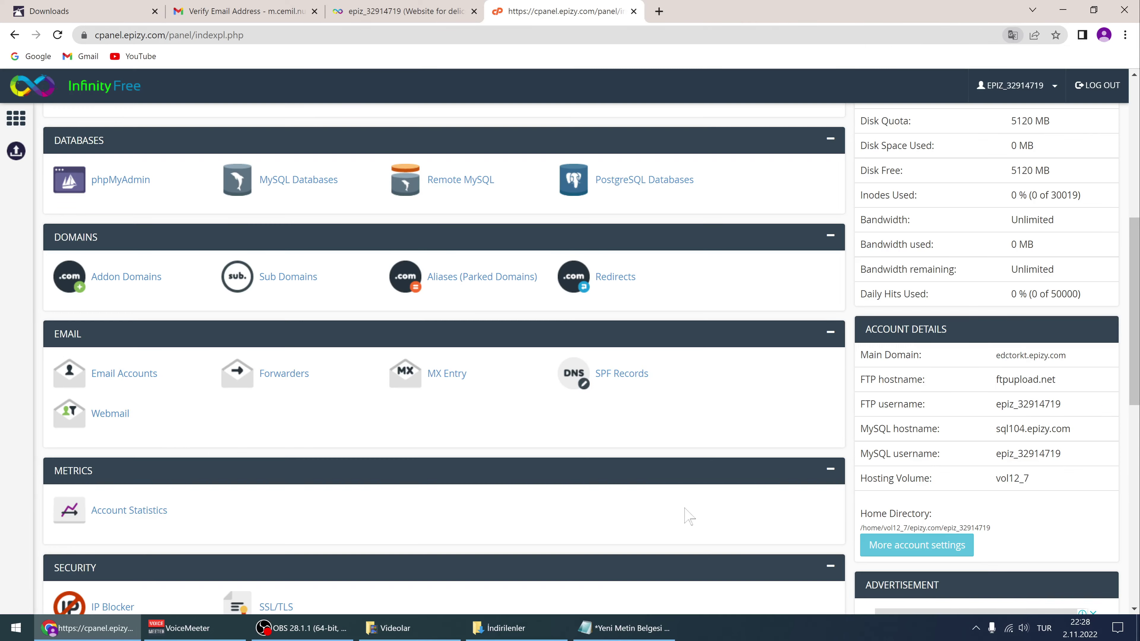
pyautogui.click(1137, 629)
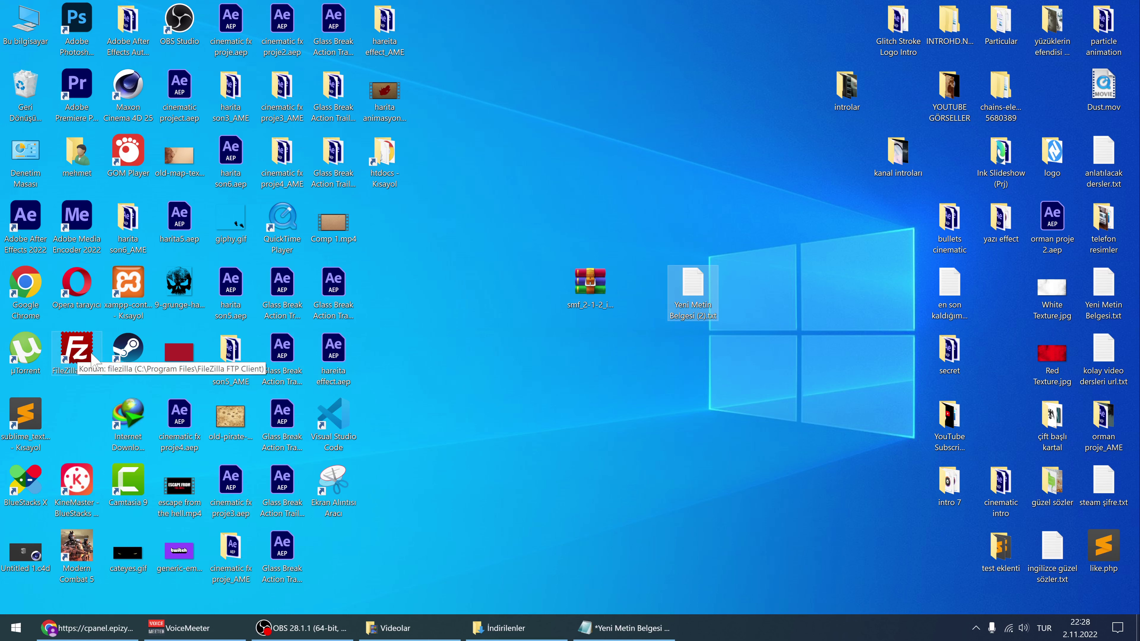
pyautogui.click(80, 358)
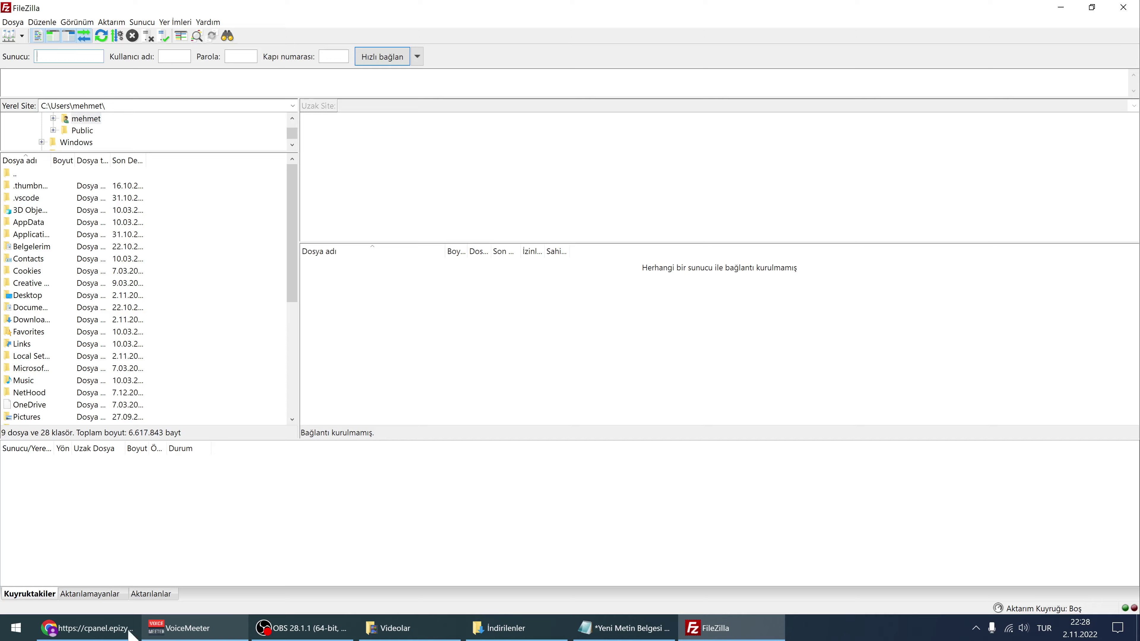
# Copy the FTP hostname ftpupload.net from the control panel and switch to FileZilla
pyautogui.click(130, 630)
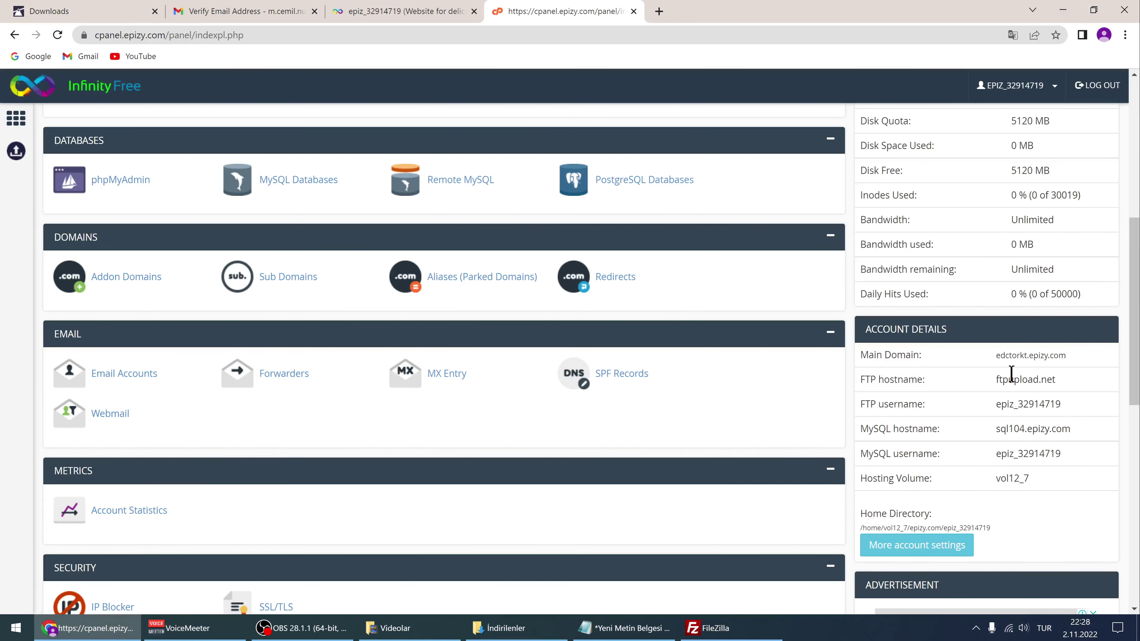
pyautogui.moveTo(996, 381); pyautogui.dragTo(1058, 379)
pyautogui.rightClick(1033, 377)
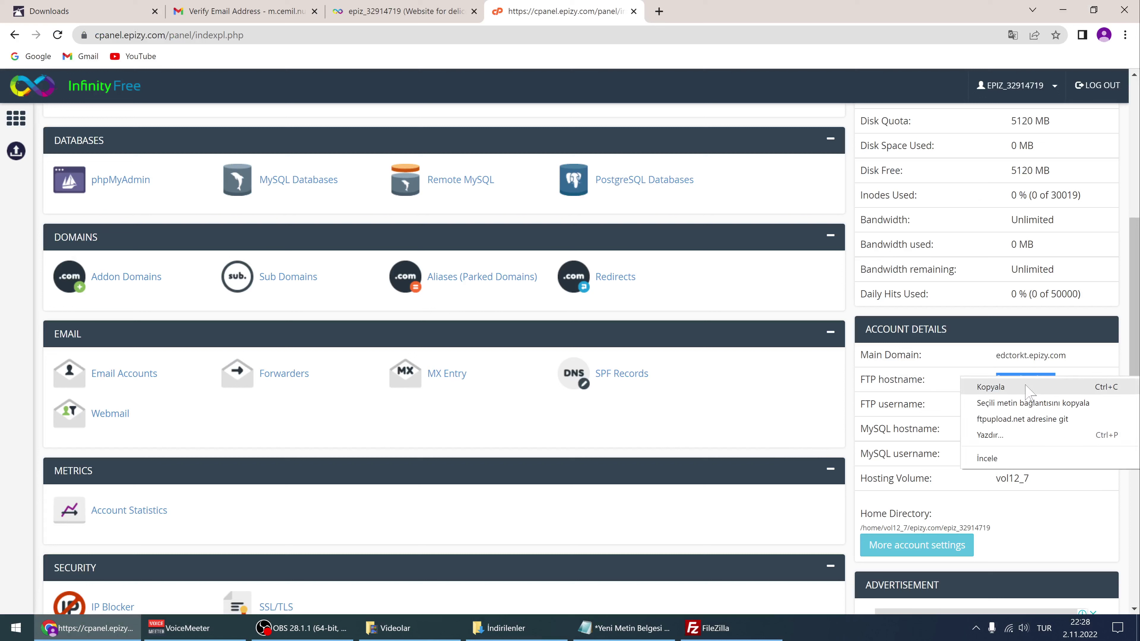
pyautogui.click(980, 385)
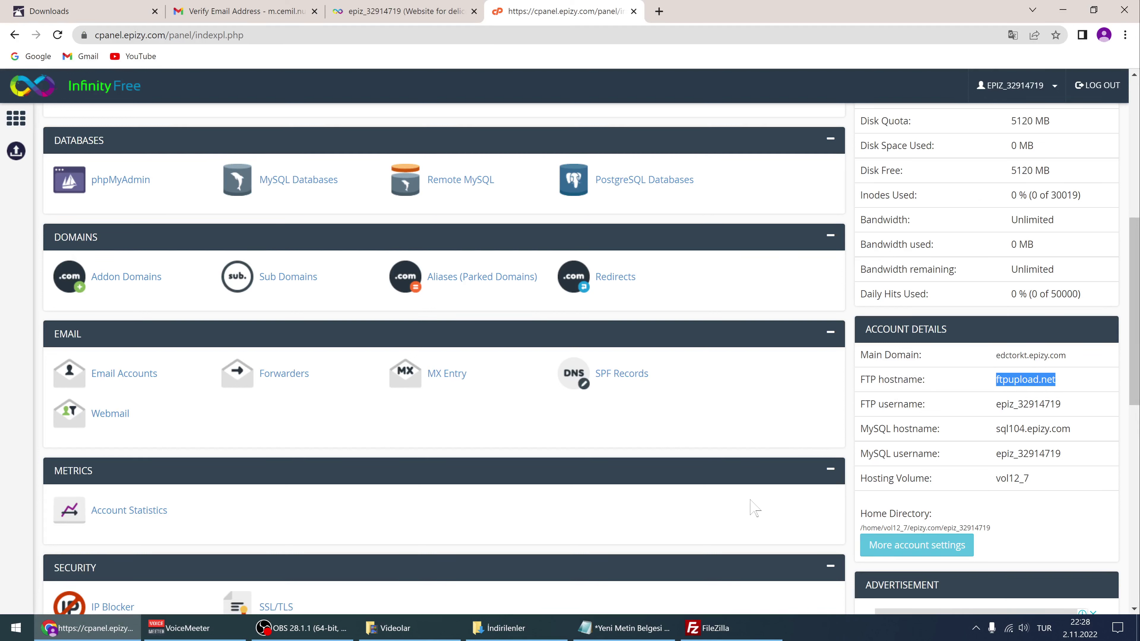
pyautogui.click(709, 627)
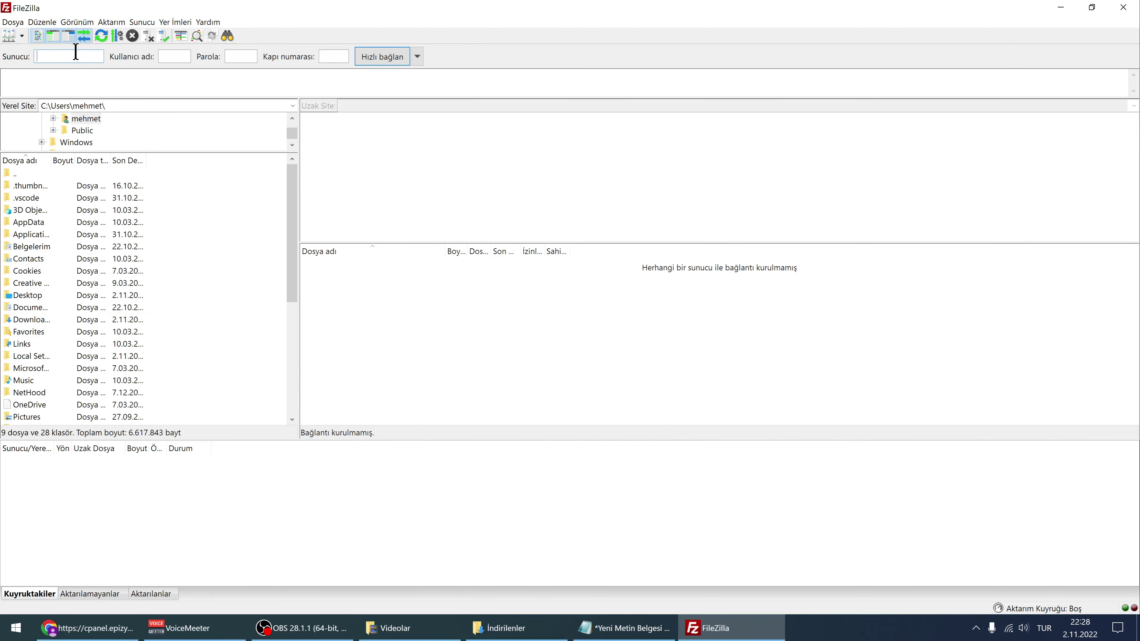
# Fill FileZilla's Quickconnect host with ftpupload.net and the FTP username from cPanel
pyautogui.hotkey('ctrl', 'v')
pyautogui.click(164, 56)
pyautogui.hotkey('alt', 'Tab')
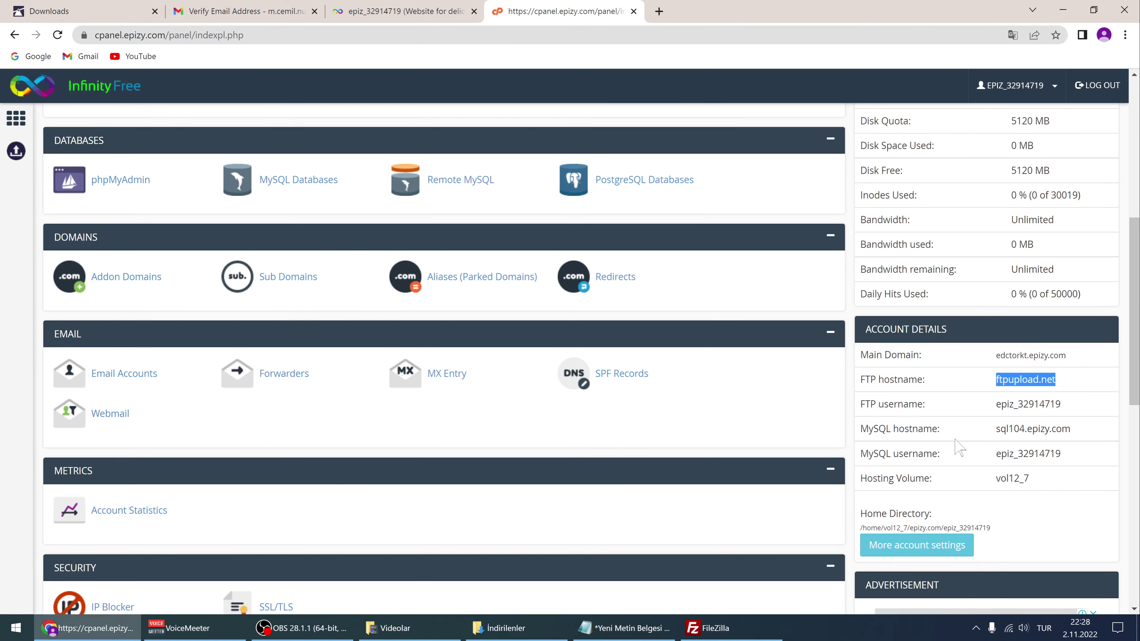
pyautogui.moveTo(999, 404); pyautogui.dragTo(1063, 414)
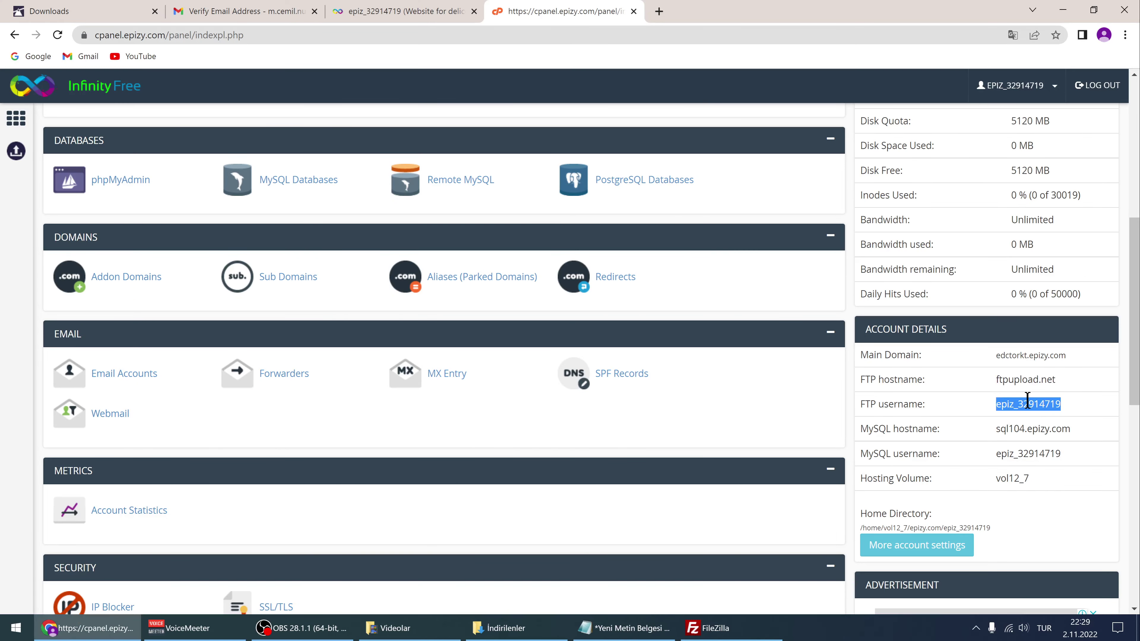
pyautogui.hotkey('alt', 'Tab')
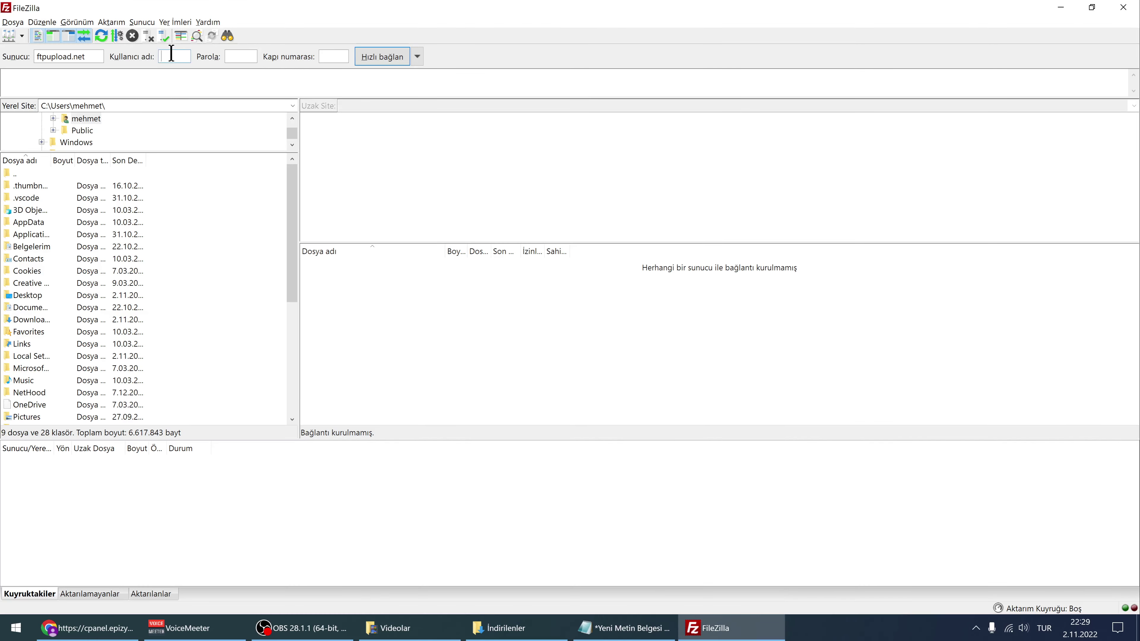
pyautogui.hotkey('ctrl', 'v')
# Paste the account password from the InfinityFree account page and connect to the server
pyautogui.click(85, 628)
pyautogui.click(330, 13)
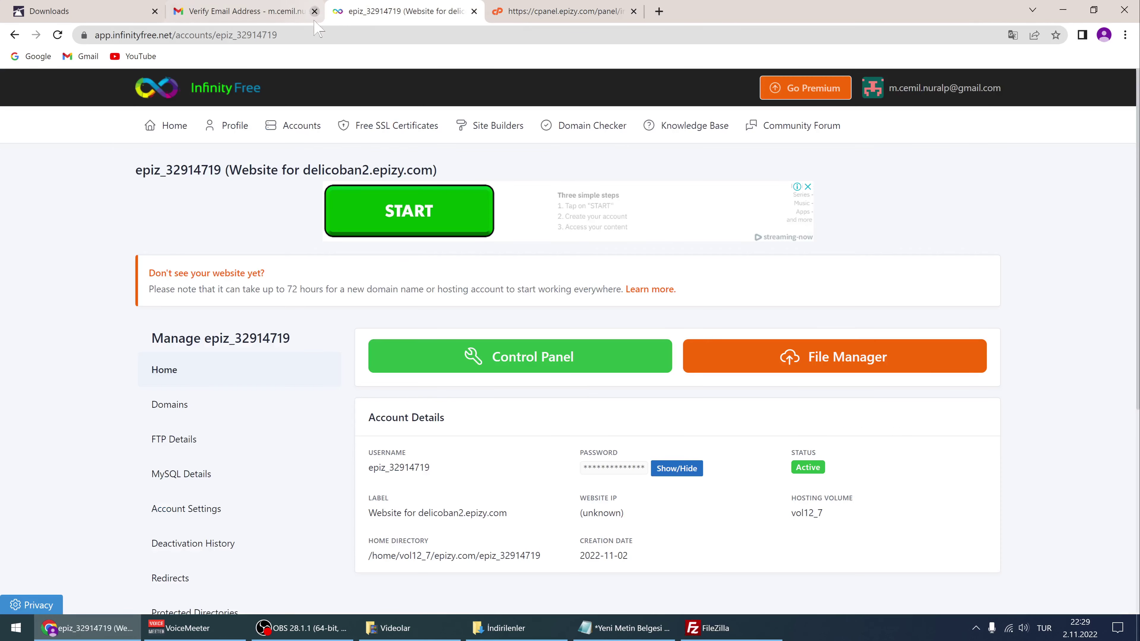
pyautogui.click(662, 472)
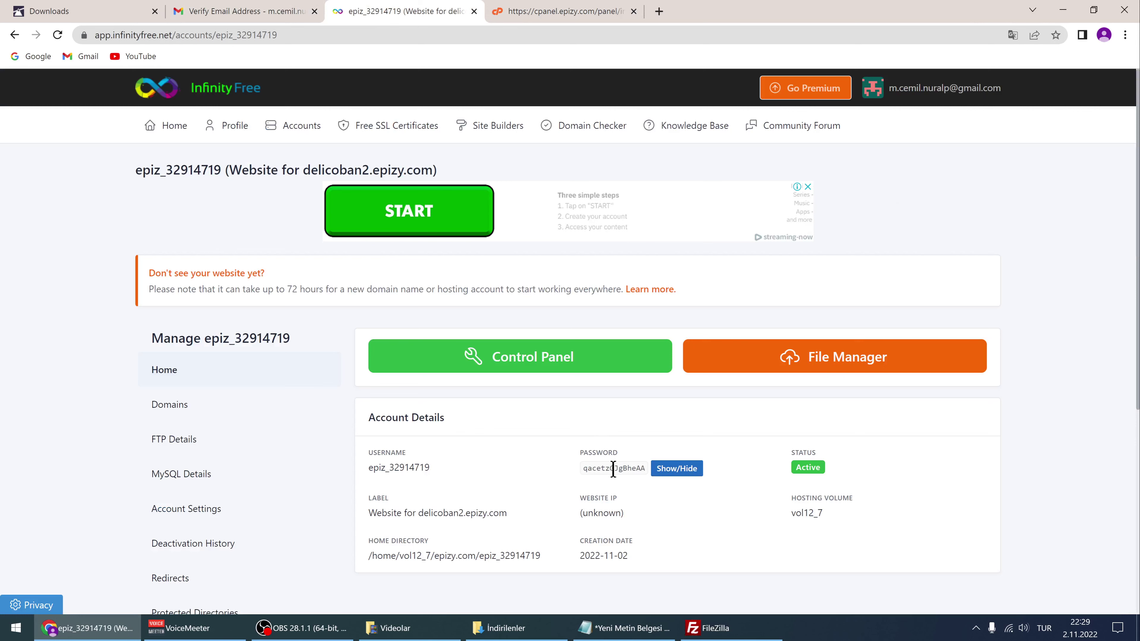
pyautogui.doubleClick(613, 469)
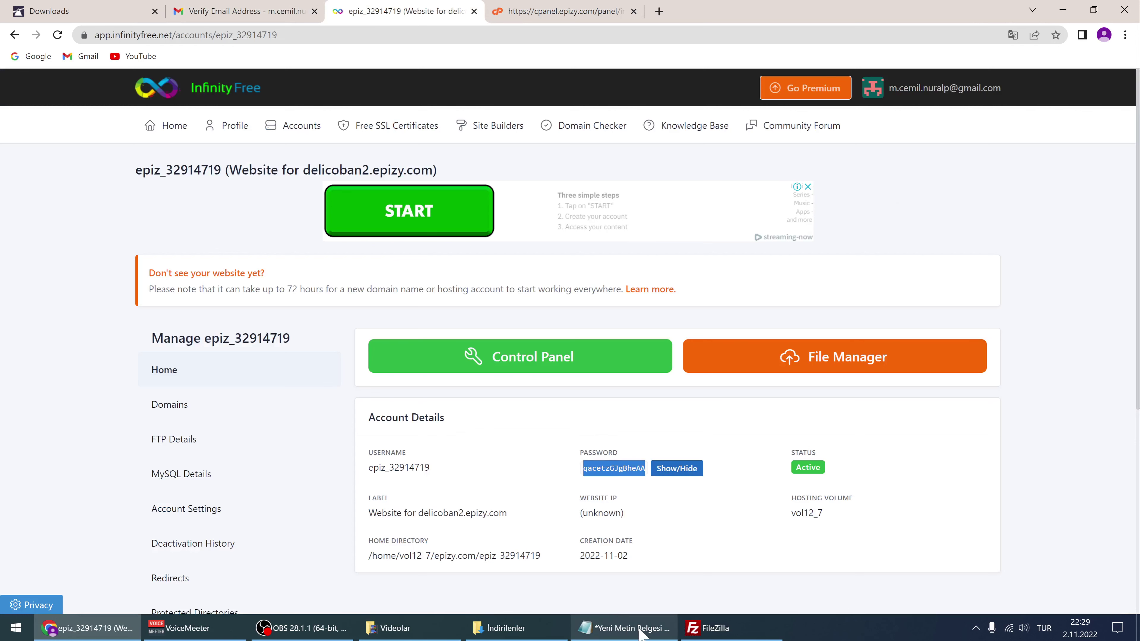
pyautogui.click(716, 632)
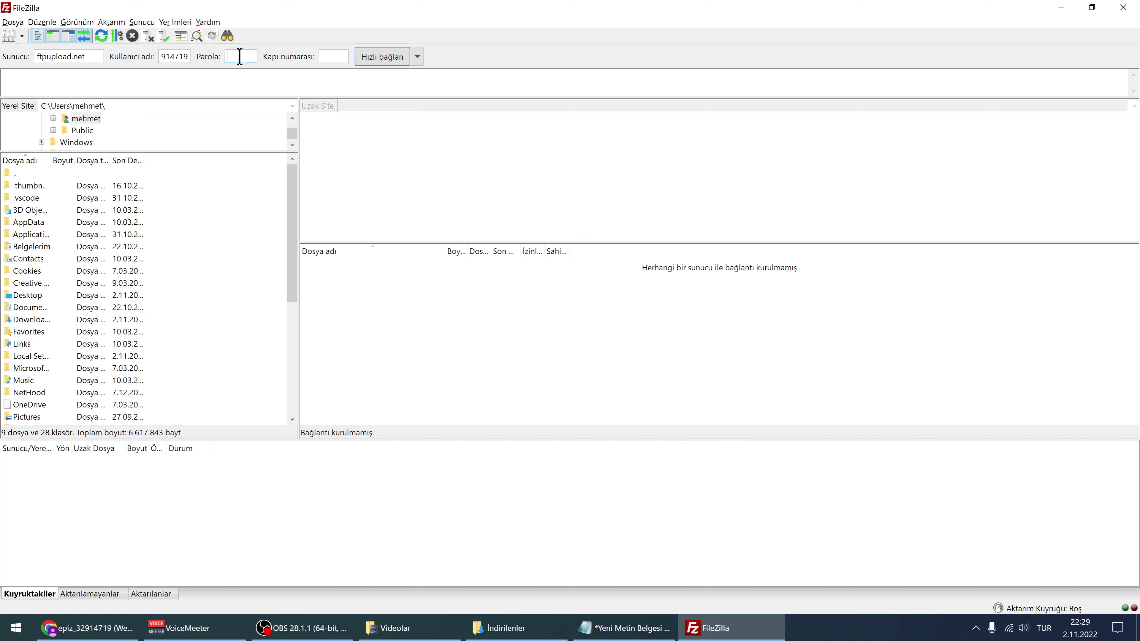
pyautogui.hotkey('ctrl', 'v')
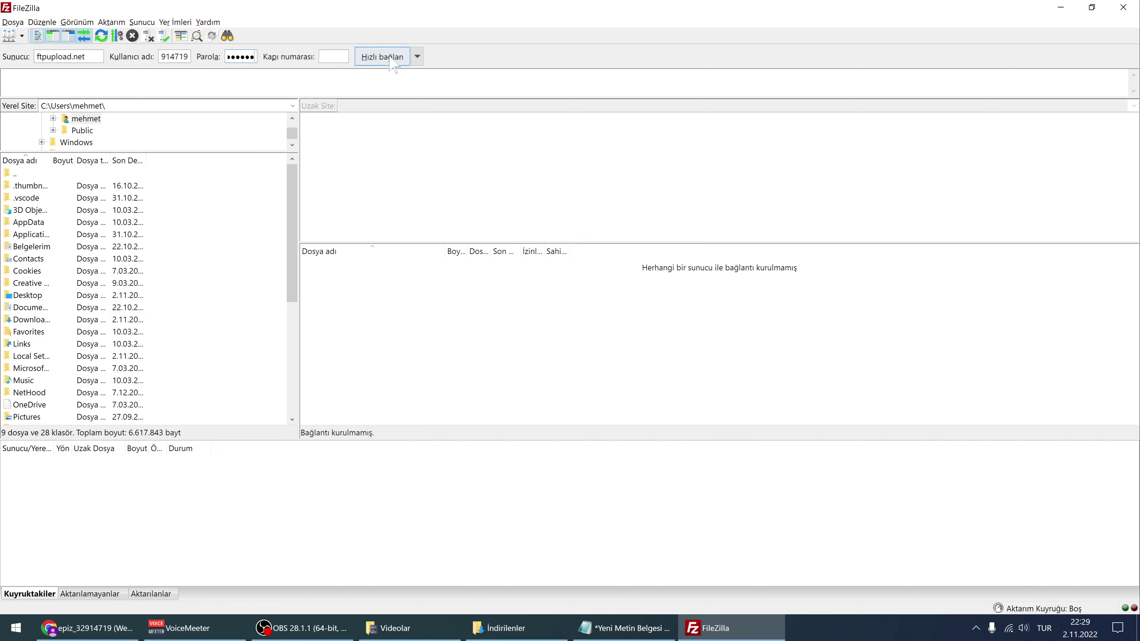
pyautogui.click(382, 58)
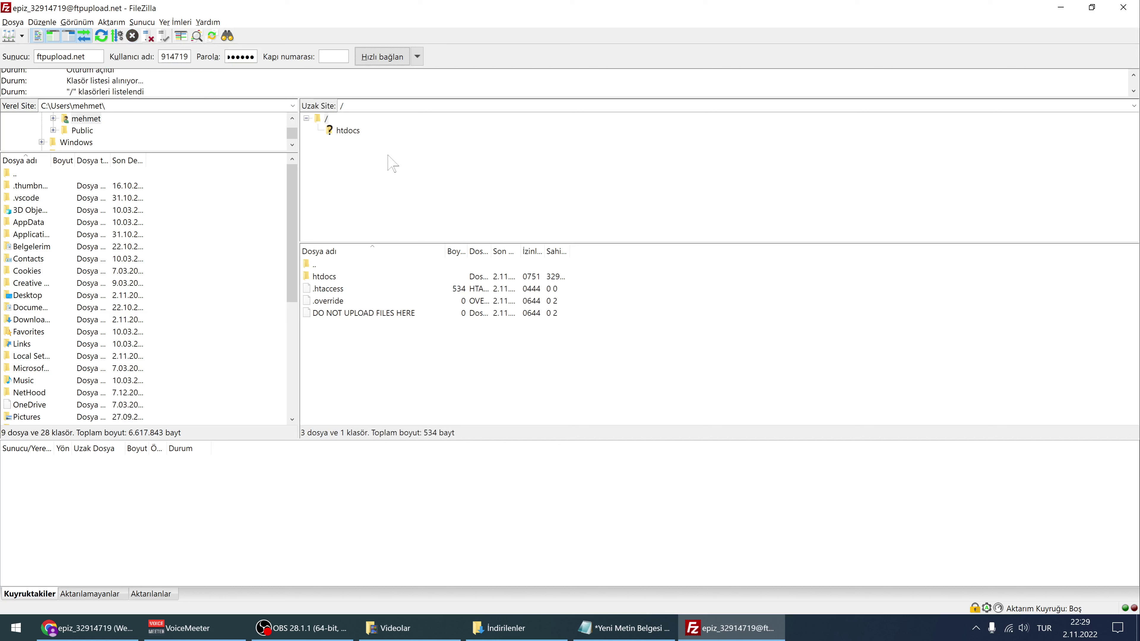
# Delete the two default files from the remote /htdocs folder, leaving it empty
pyautogui.click(347, 131)
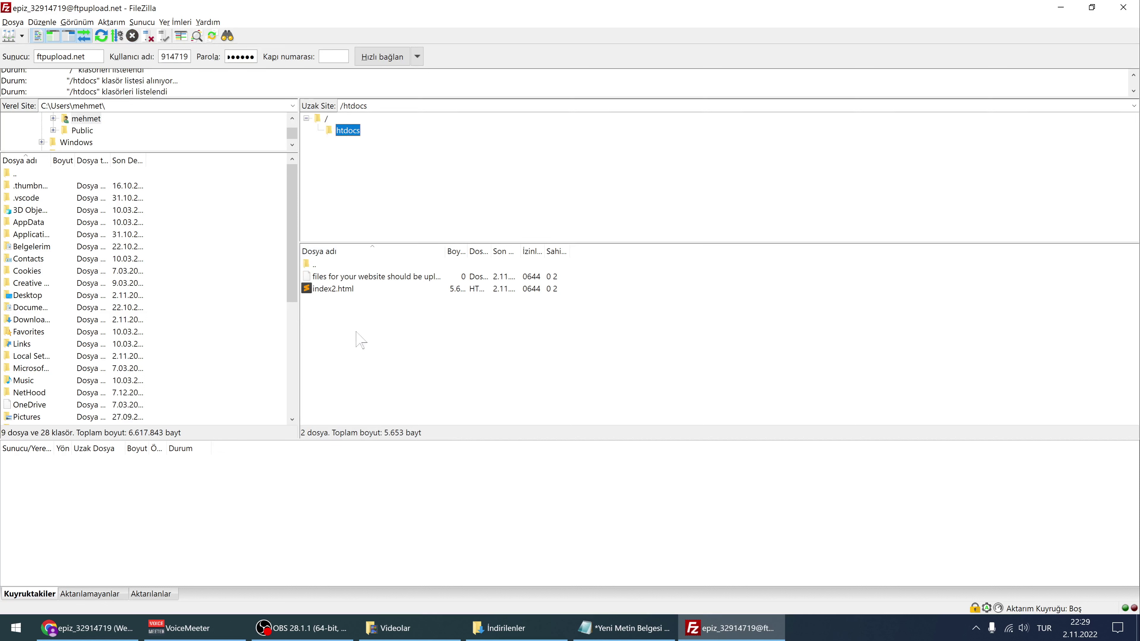
pyautogui.moveTo(358, 343); pyautogui.dragTo(342, 284)
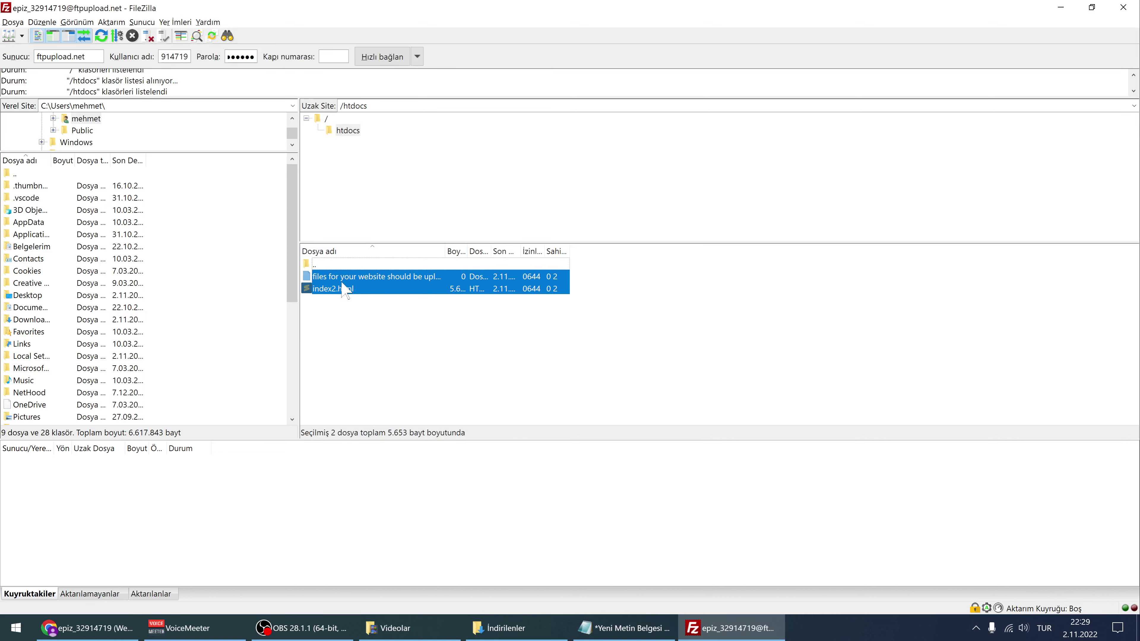
pyautogui.press('Delete')
pyautogui.press('Return')
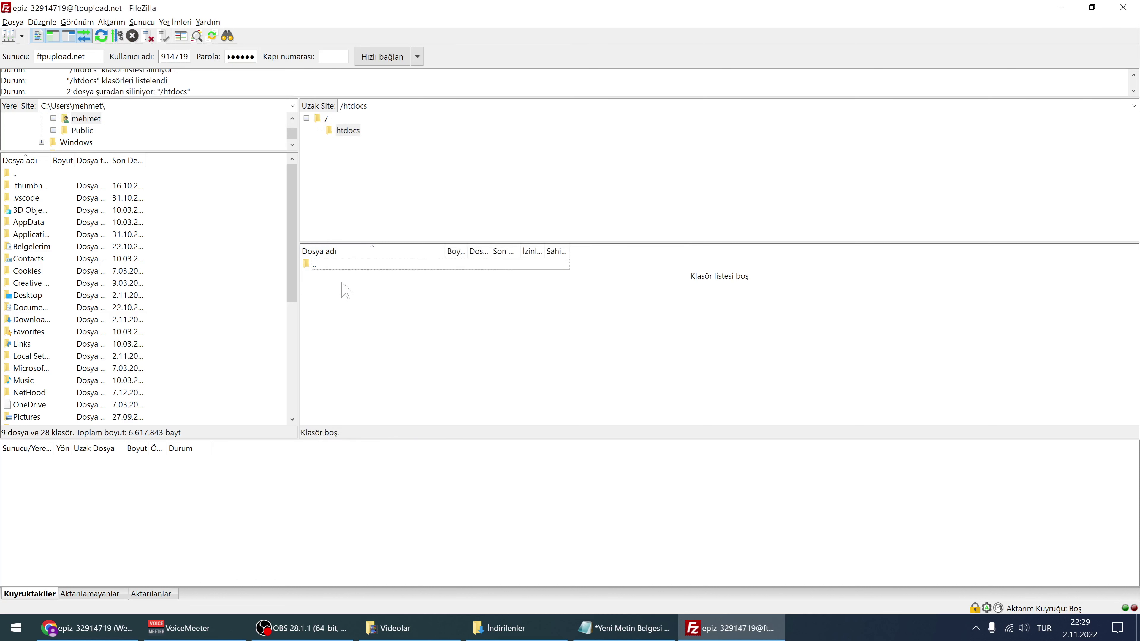
pyautogui.click(343, 133)
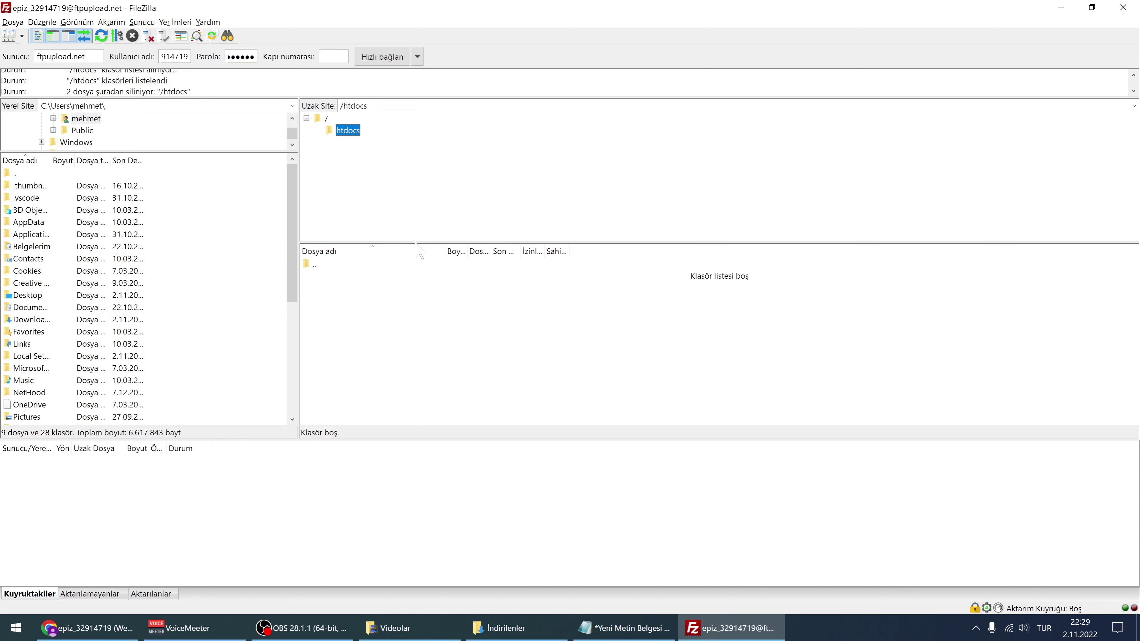
pyautogui.moveTo(416, 242); pyautogui.dragTo(419, 259)
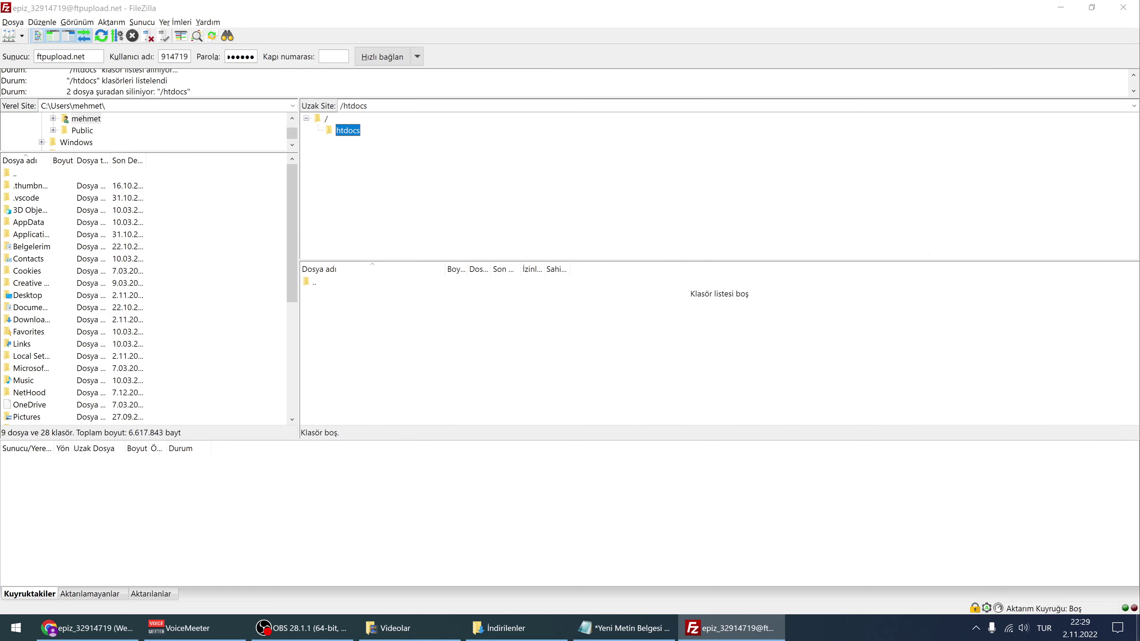
pyautogui.press('super+d')
# Open smf_2-1-2_install.zip in WinRAR and drag all its contents onto the remote htdocs folder
pyautogui.doubleClick(590, 282)
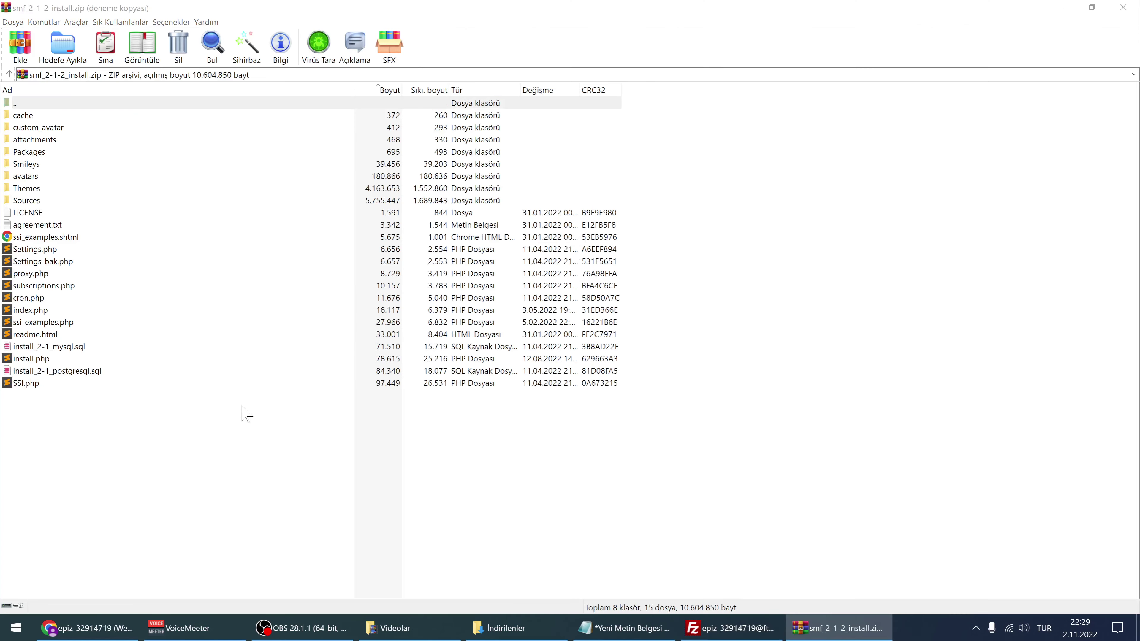
pyautogui.click(644, 318)
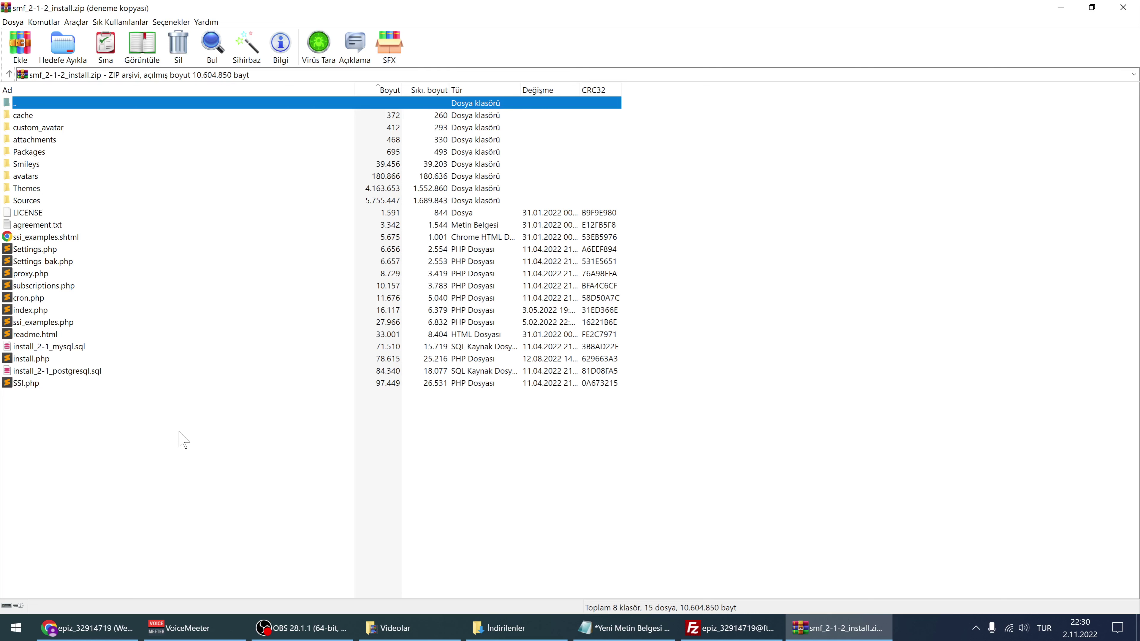
pyautogui.hotkey('ctrl', 'a')
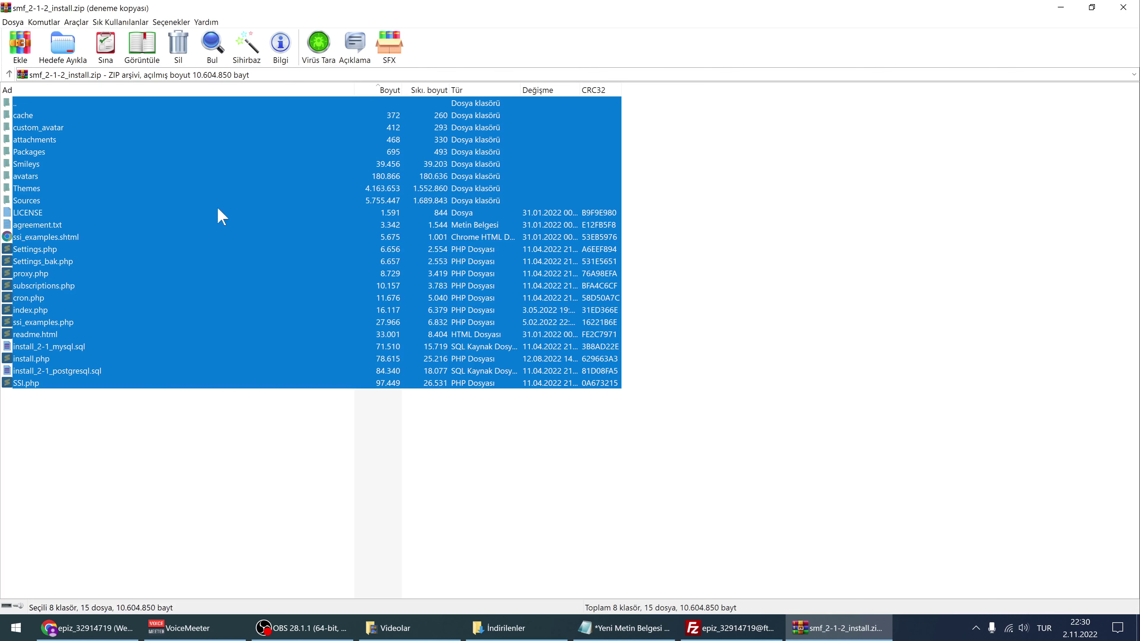
pyautogui.moveTo(181, 433); pyautogui.dragTo(47, 116)
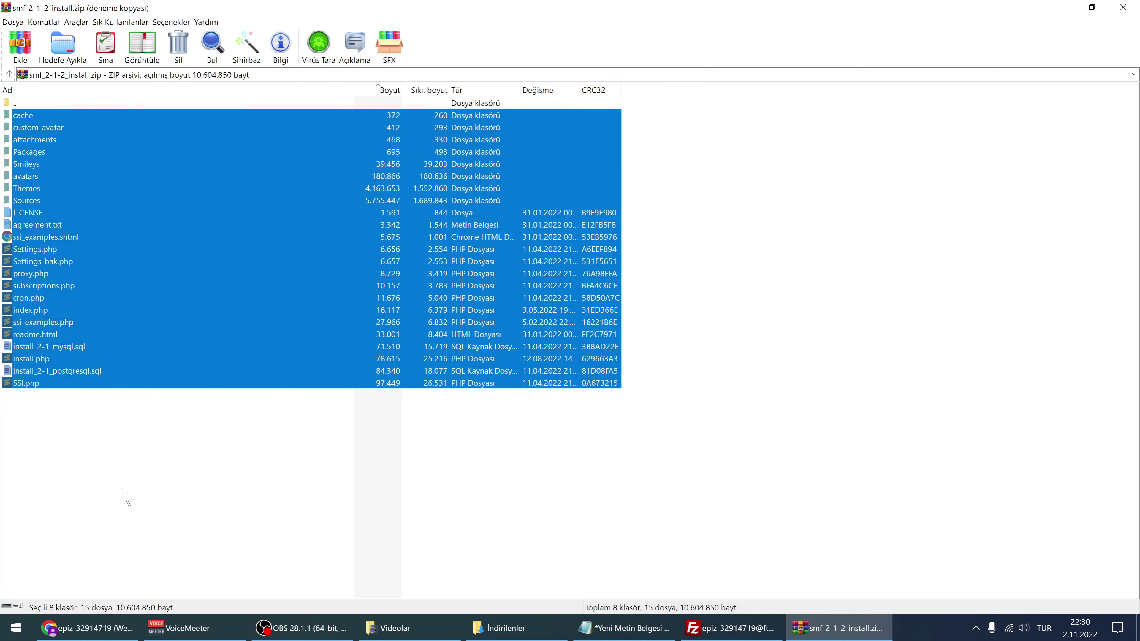
pyautogui.click(121, 471)
pyautogui.hotkey('ctrl', 'a')
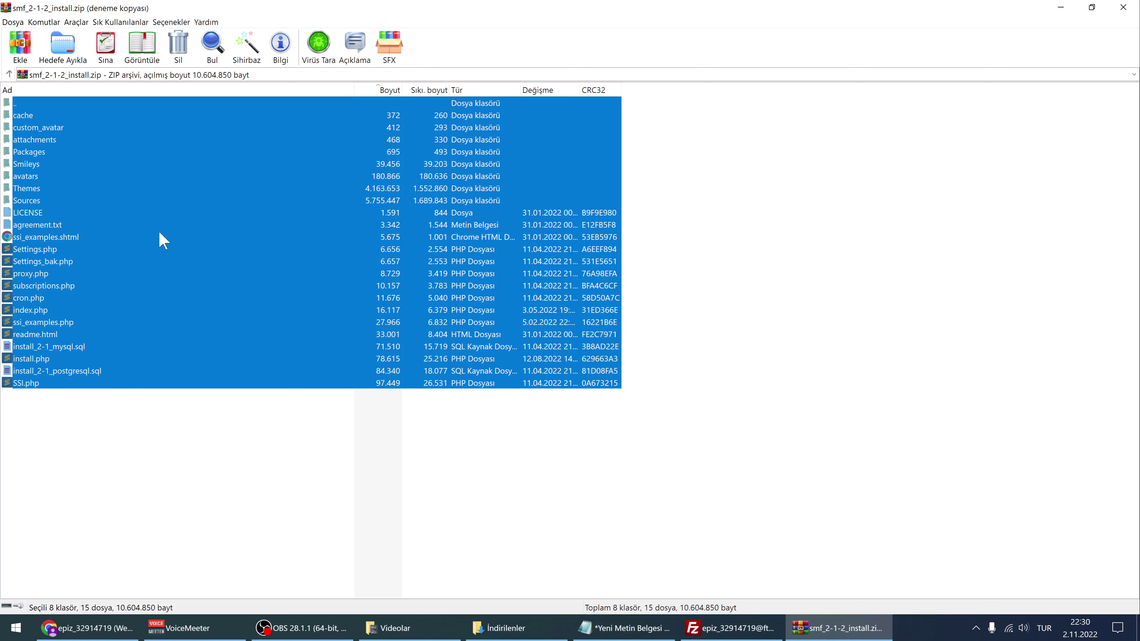
pyautogui.moveTo(158, 228); pyautogui.dragTo(350, 131)
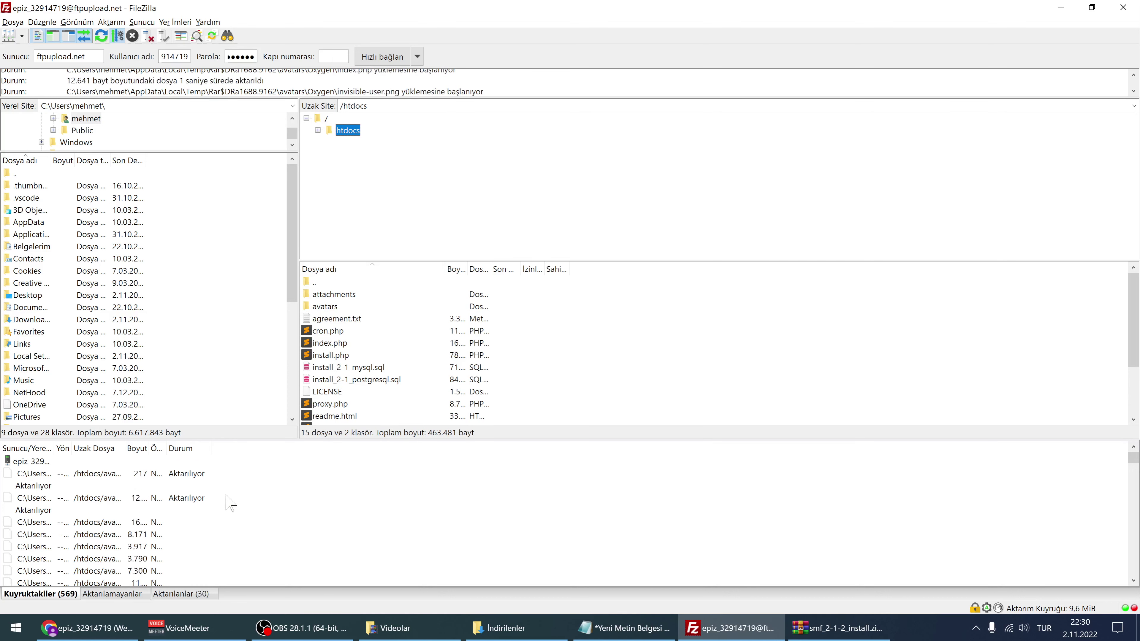
# Check the failed, completed and queued transfer lists, then bring up the InfinityFree account page
pyautogui.click(115, 594)
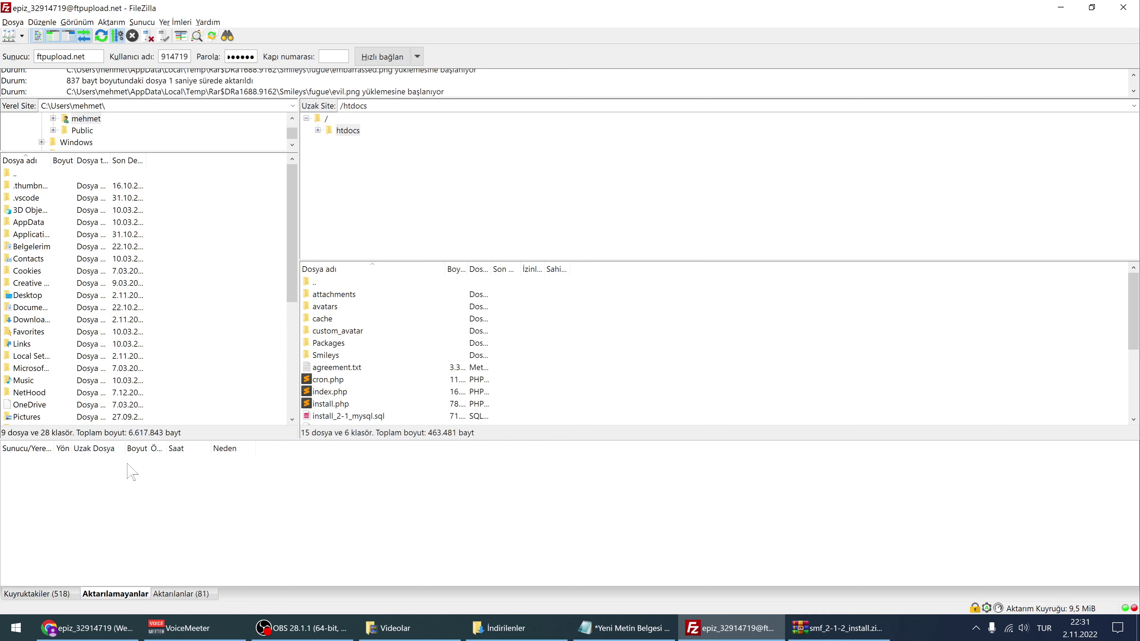
pyautogui.click(35, 595)
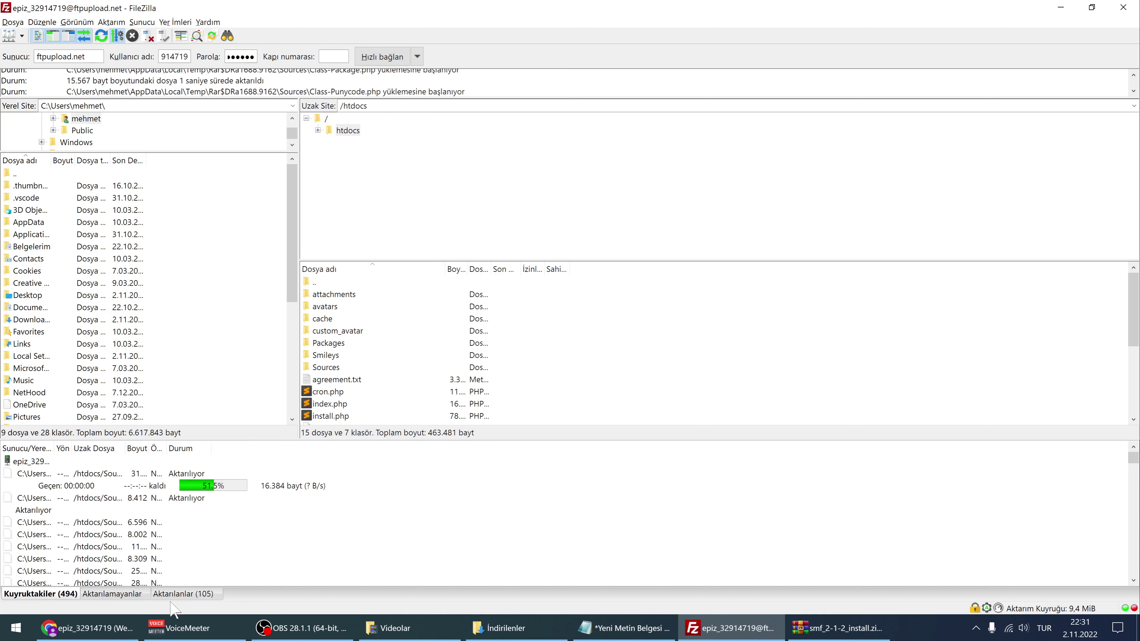
pyautogui.click(182, 593)
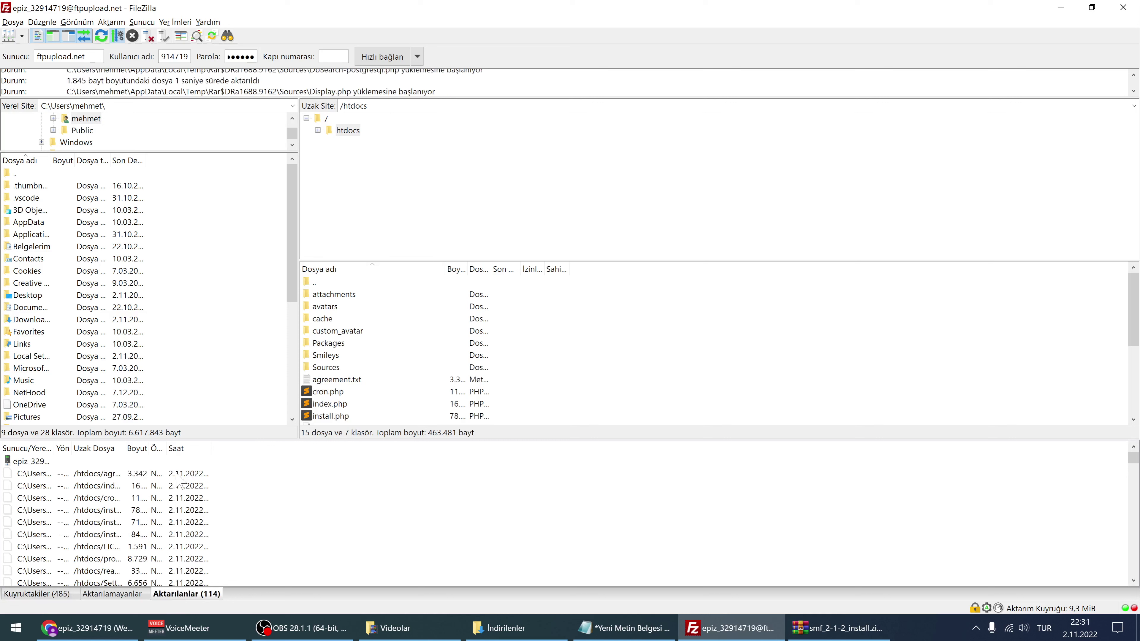
pyautogui.click(72, 594)
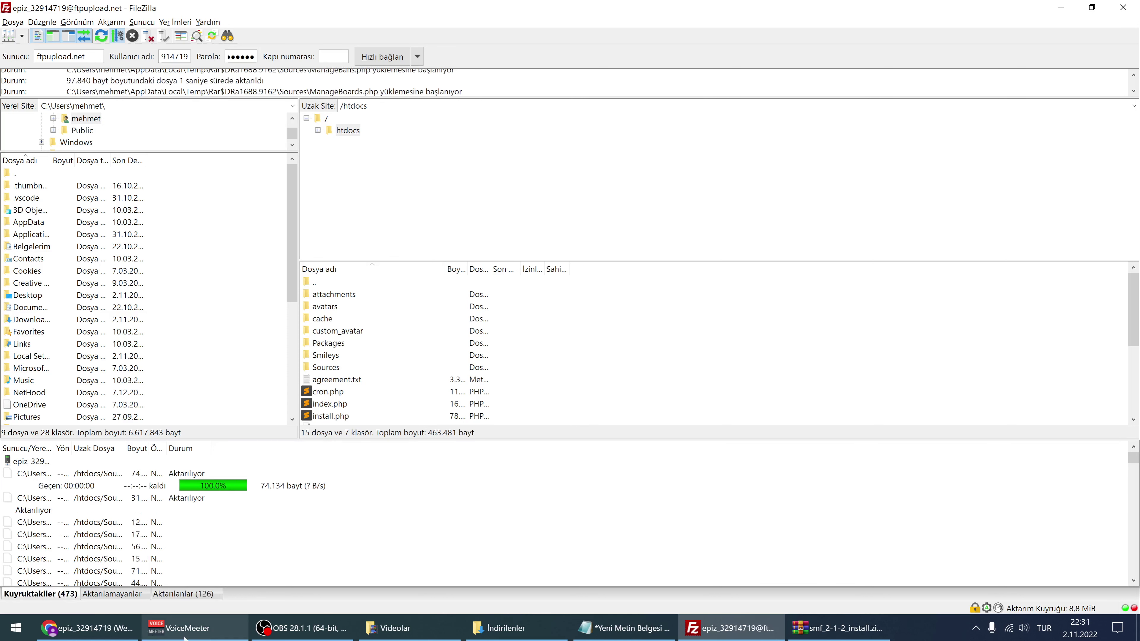
pyautogui.click(87, 628)
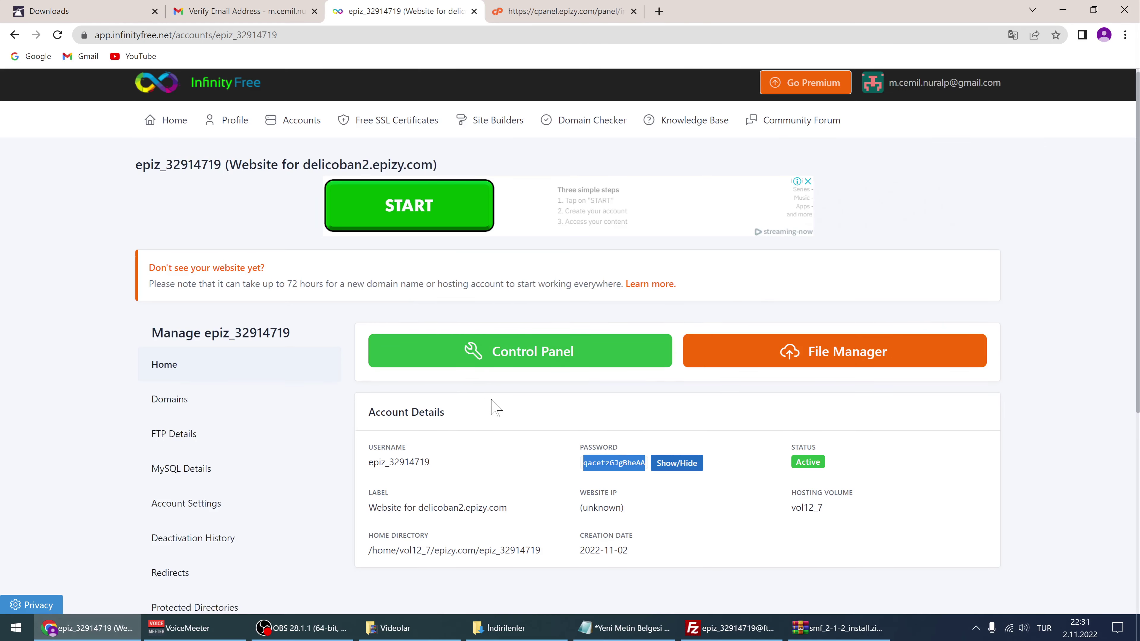
# Copy the website domain delicoban2.epizy.com from the account's Label field
pyautogui.scroll(-3, 493, 406)
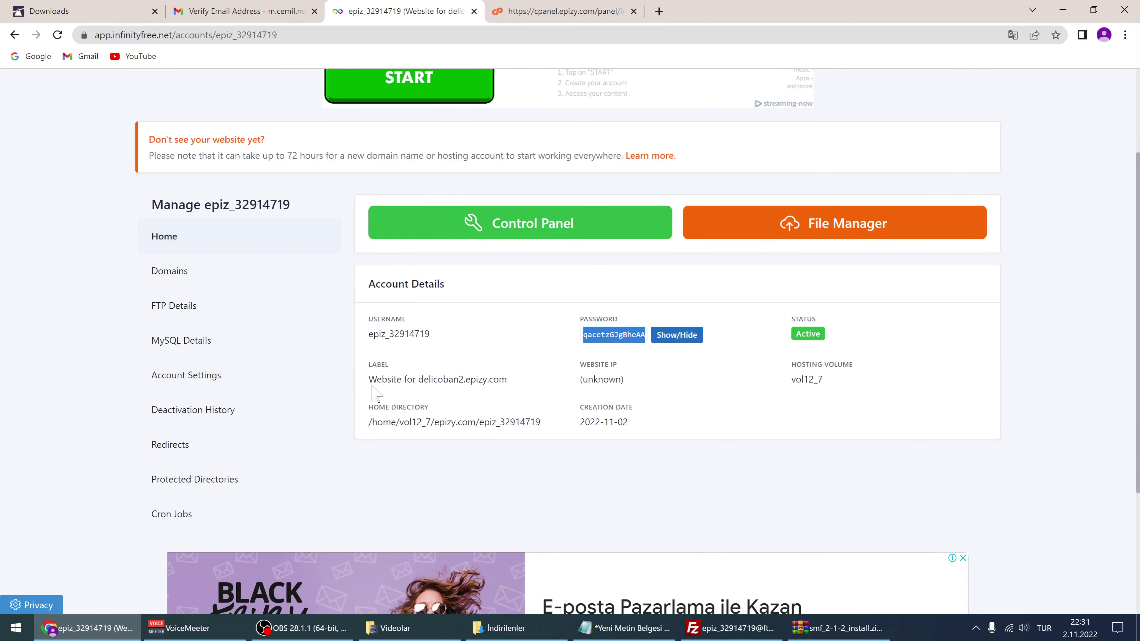
pyautogui.moveTo(370, 383); pyautogui.dragTo(416, 375)
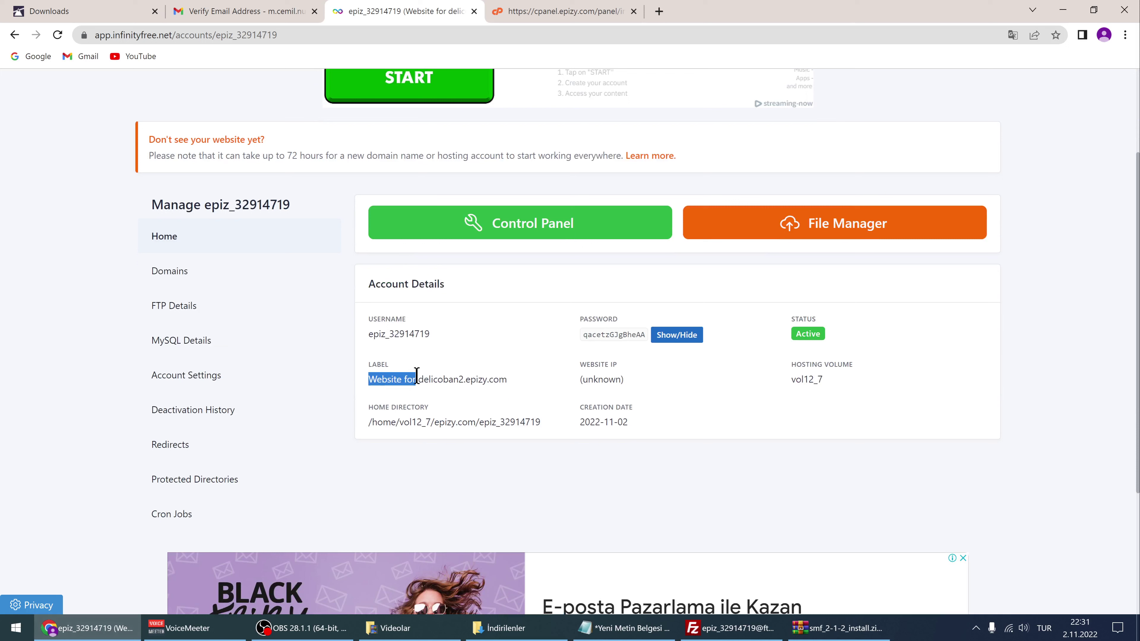
pyautogui.click(431, 399)
pyautogui.moveTo(420, 380); pyautogui.dragTo(505, 381)
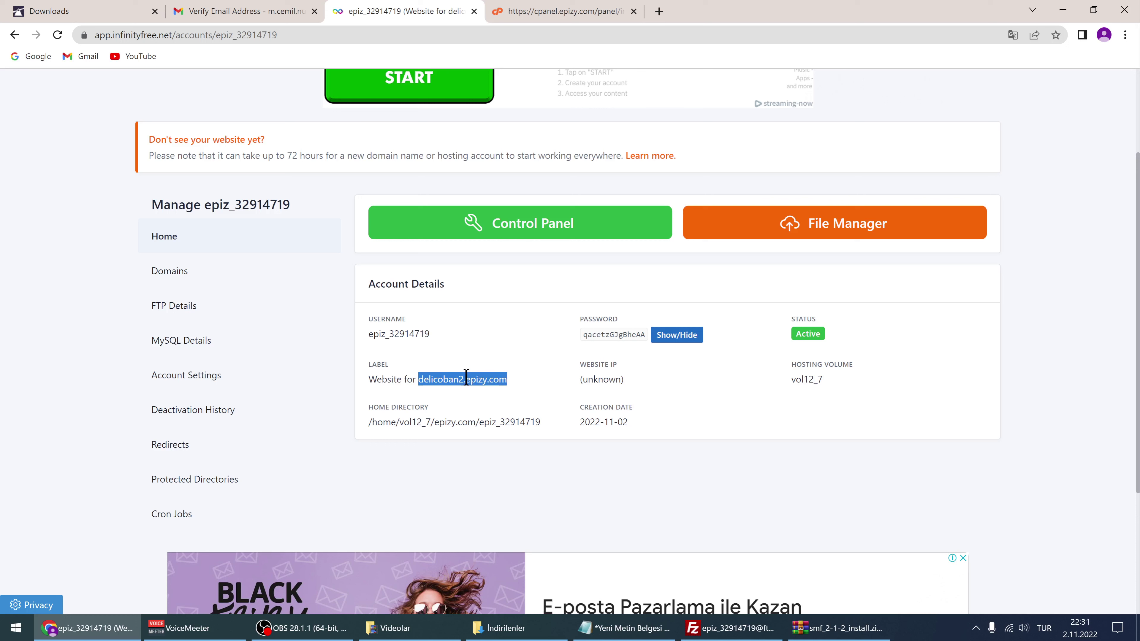
pyautogui.click(478, 400)
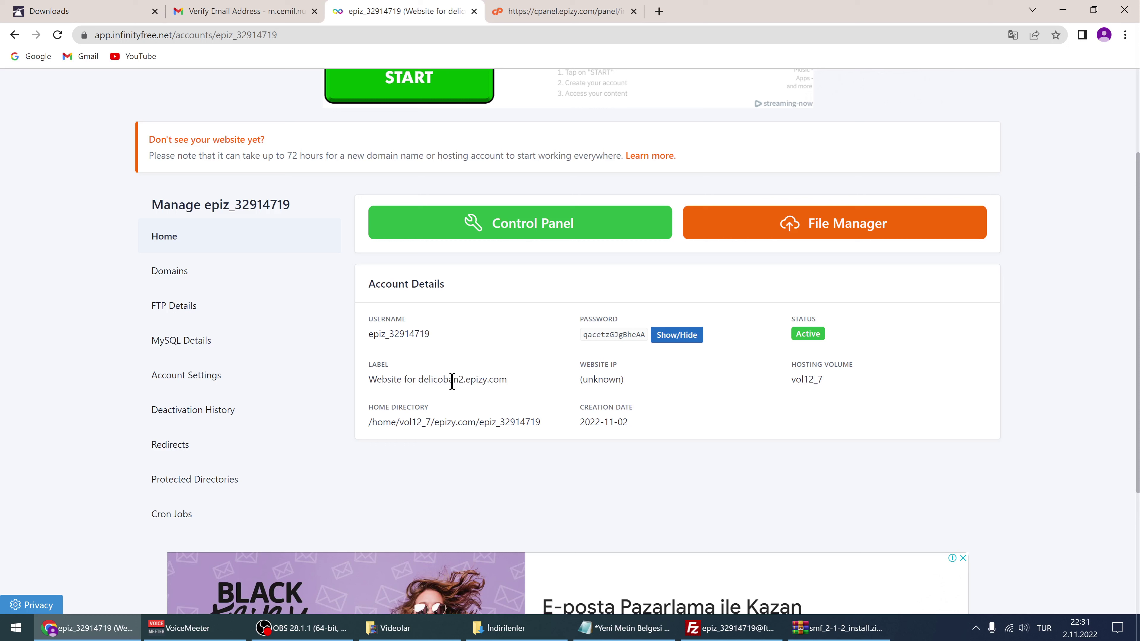
pyautogui.moveTo(419, 382); pyautogui.dragTo(514, 383)
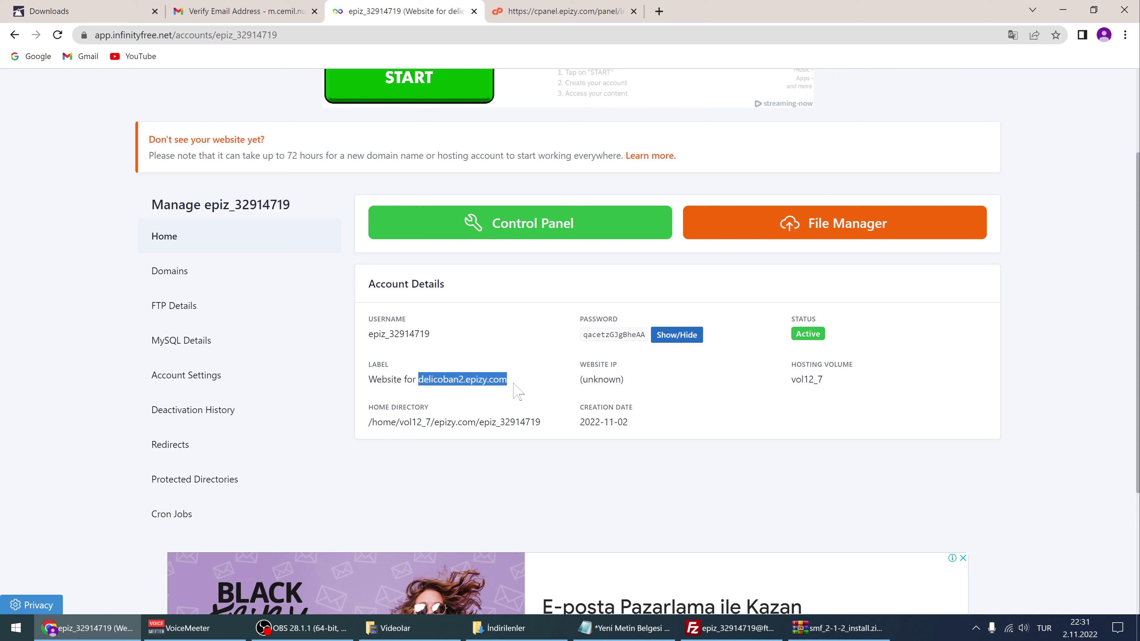
pyautogui.rightClick(469, 379)
pyautogui.click(494, 391)
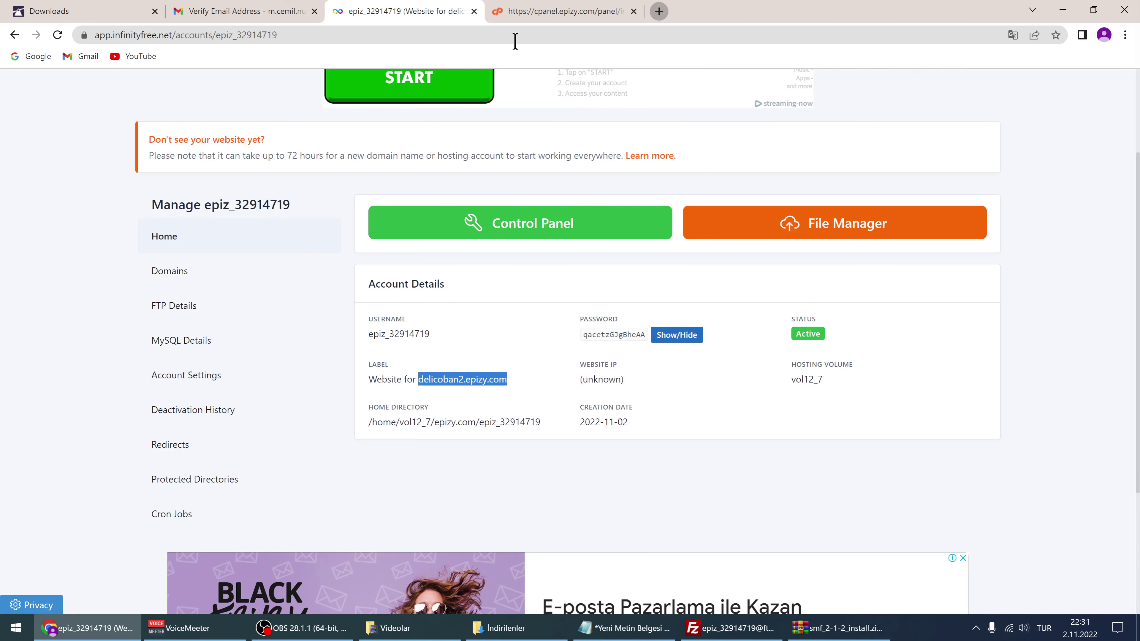
# Load delicoban2.epizy.com in a new tab, reaching the SMF installer's critical error page
pyautogui.hotkey('ctrl', 't')
pyautogui.click(483, 31)
pyautogui.hotkey('ctrl', 'v')
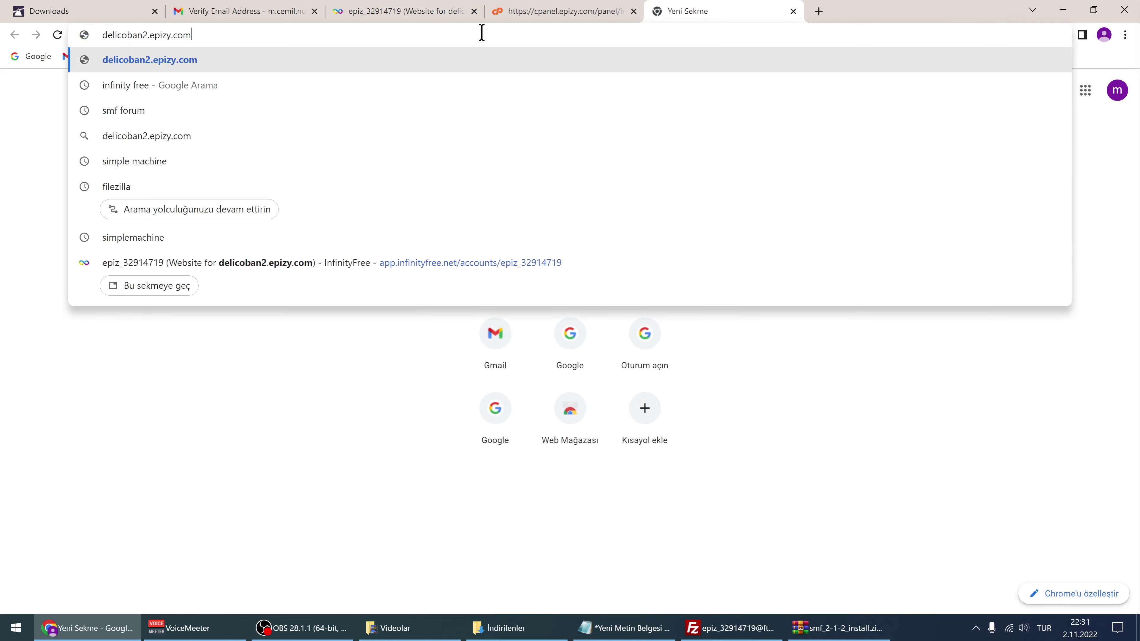
pyautogui.press('Return')
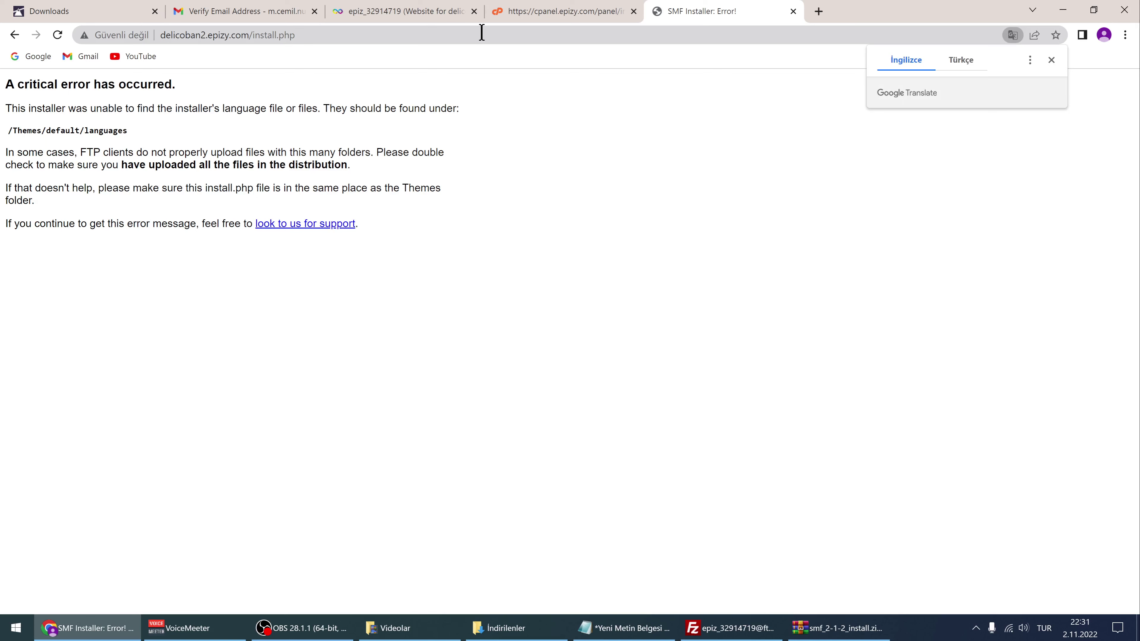
# Check FileZilla's uploads, then dismiss the translation offer on the installer error page
pyautogui.click(765, 627)
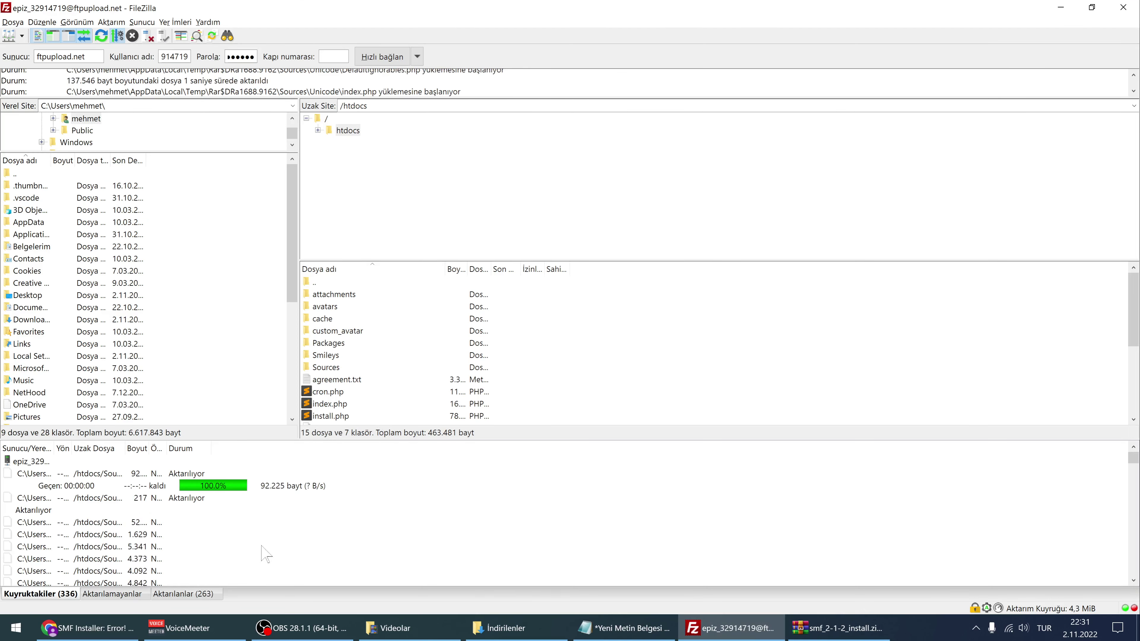
pyautogui.click(112, 626)
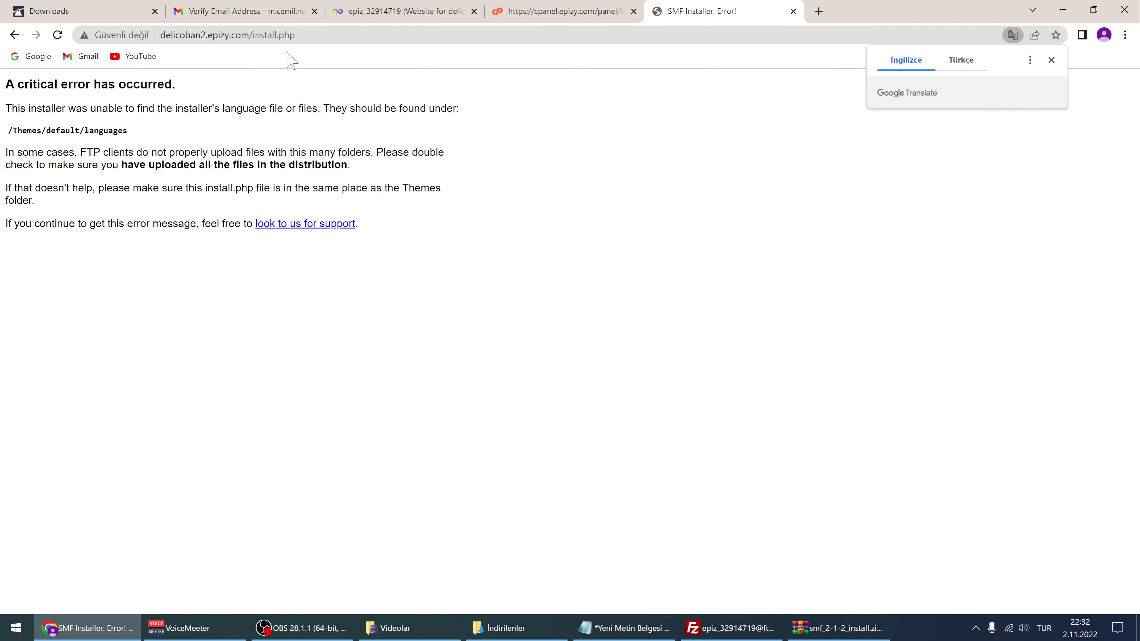
pyautogui.click(1051, 60)
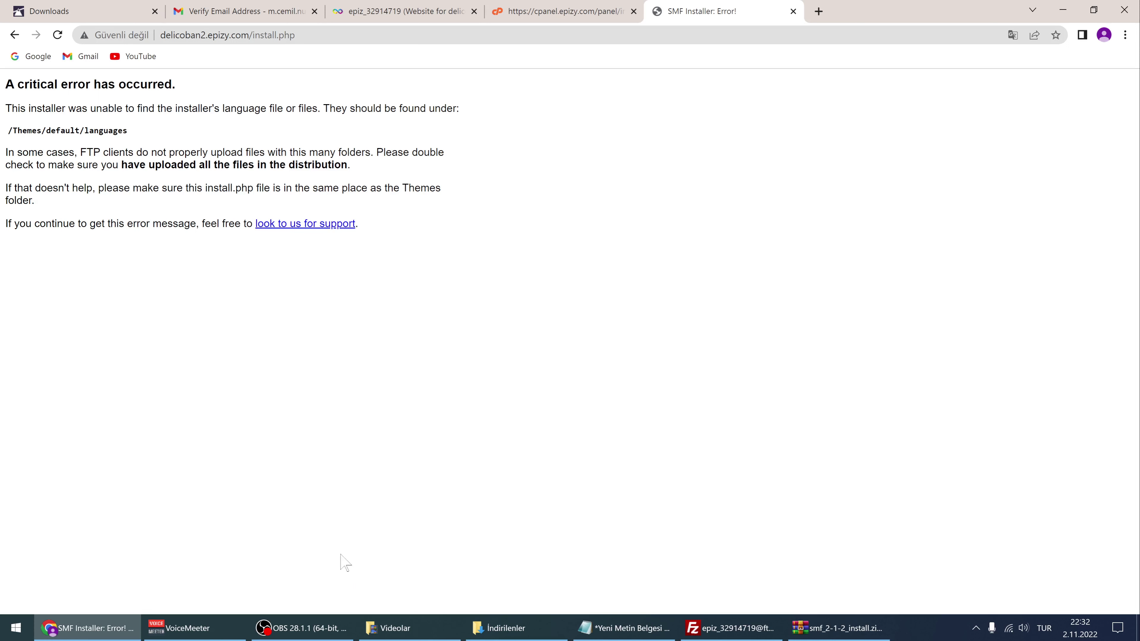
# Go to the InfinityFree hosting account page and select the 72 hours notice text
pyautogui.click(561, 11)
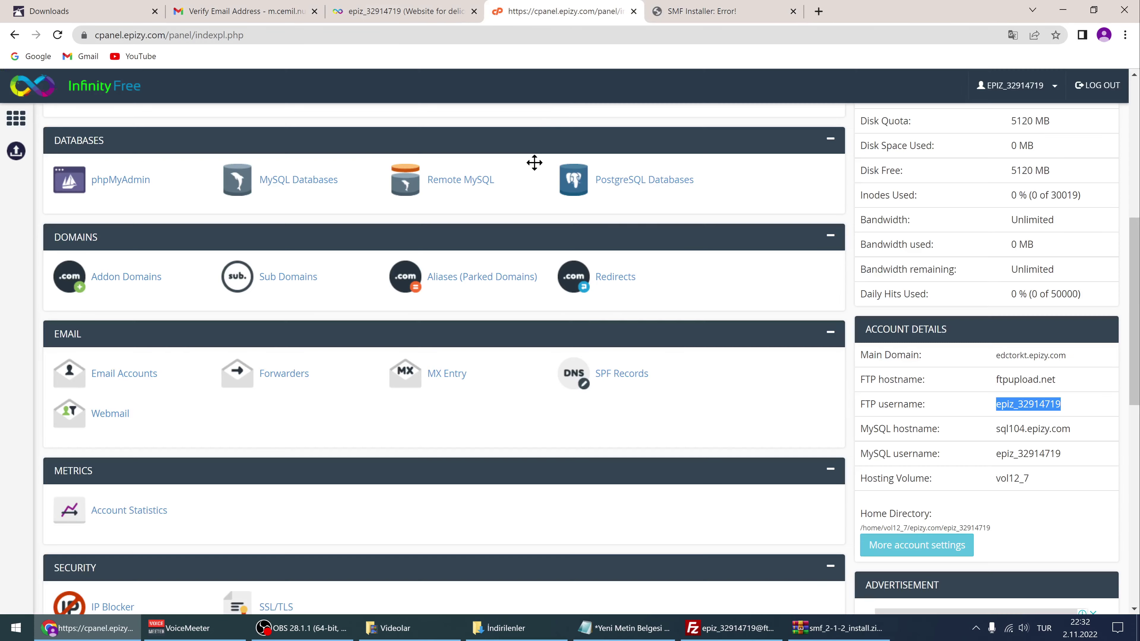
pyautogui.scroll(4, 534, 160)
pyautogui.click(406, 11)
pyautogui.scroll(3, 211, 271)
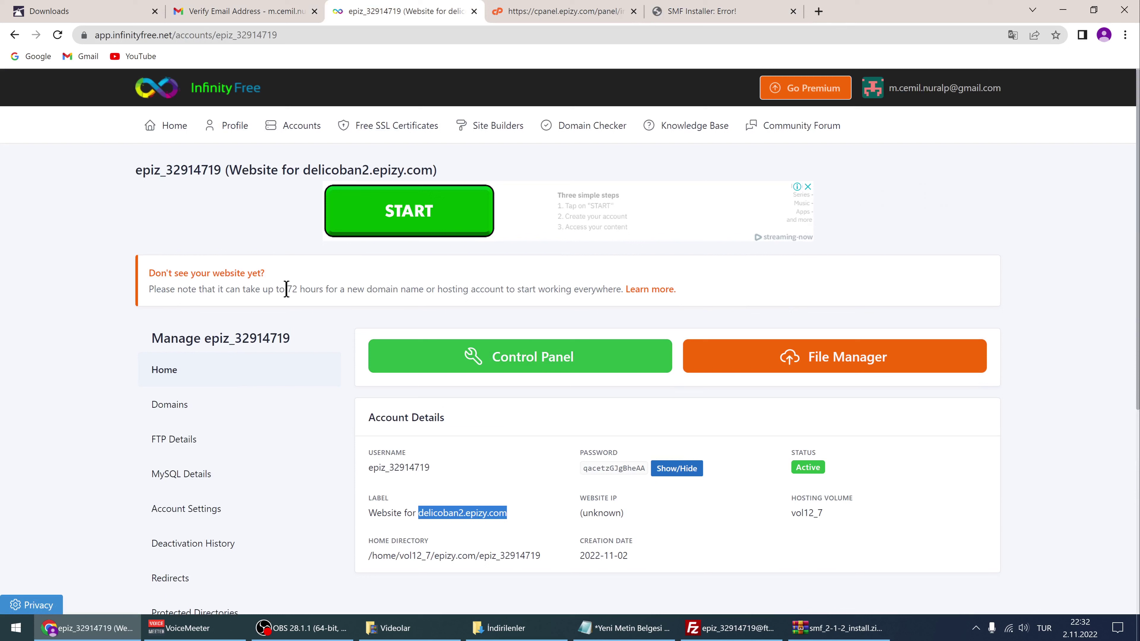
pyautogui.moveTo(286, 289); pyautogui.dragTo(404, 289)
# Translate the account page into Turkish, restore English, and return to the installer error page
pyautogui.rightClick(486, 274)
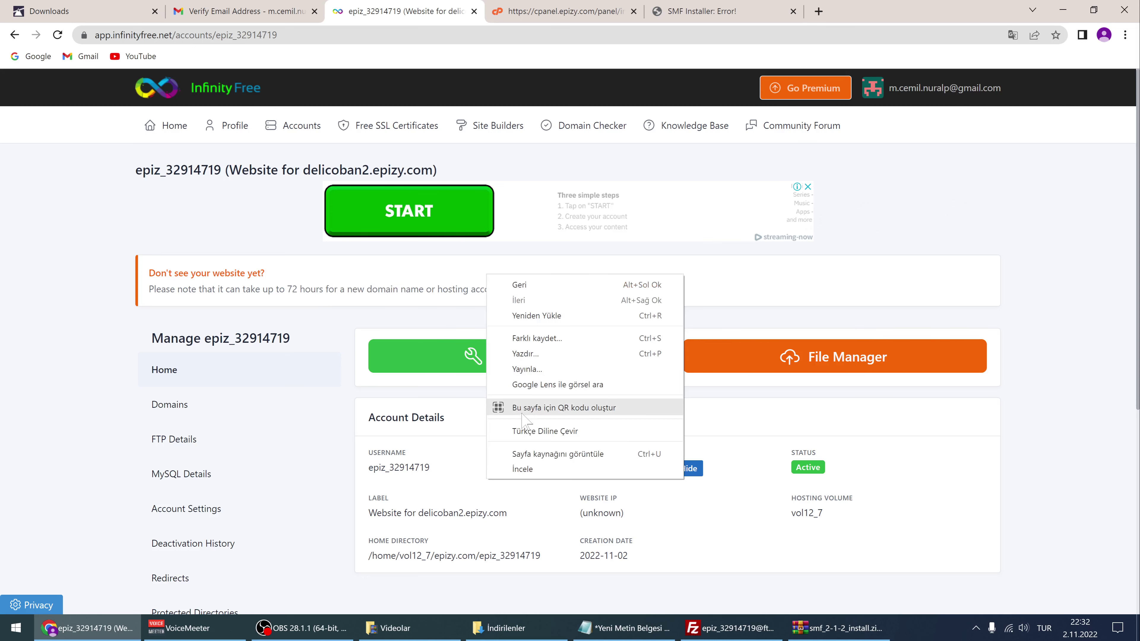
pyautogui.click(524, 431)
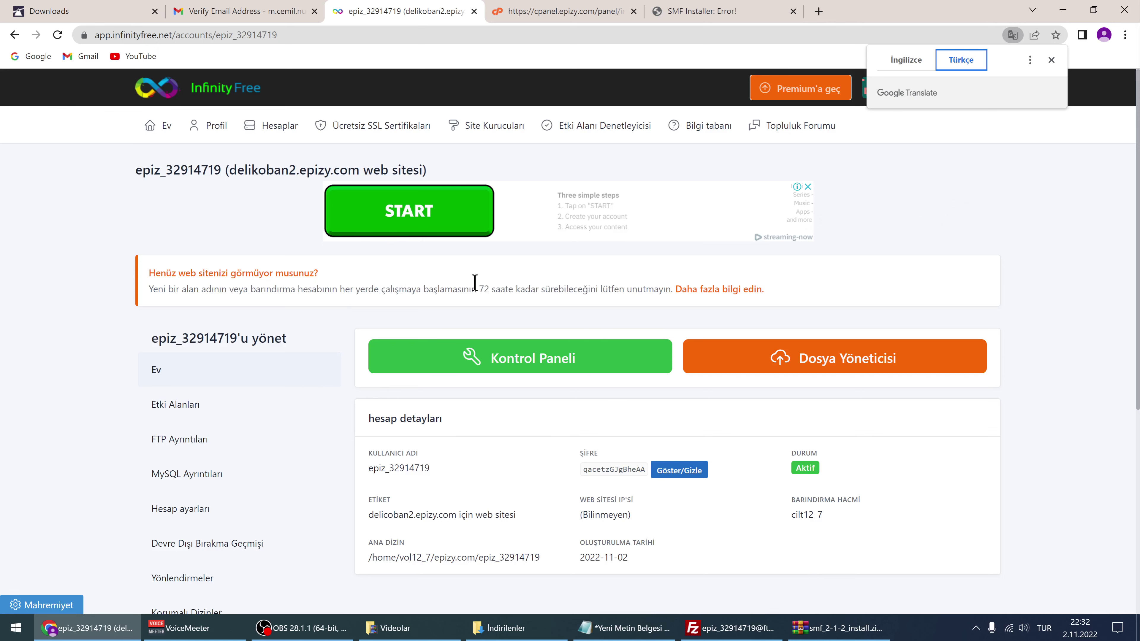
pyautogui.click(909, 64)
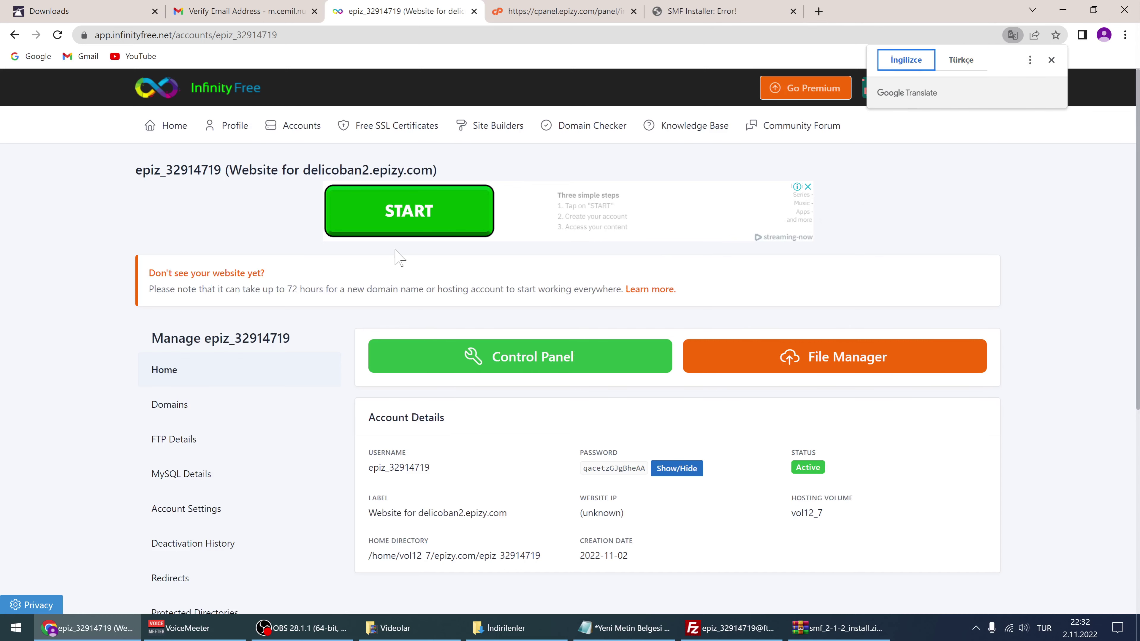
pyautogui.click(601, 10)
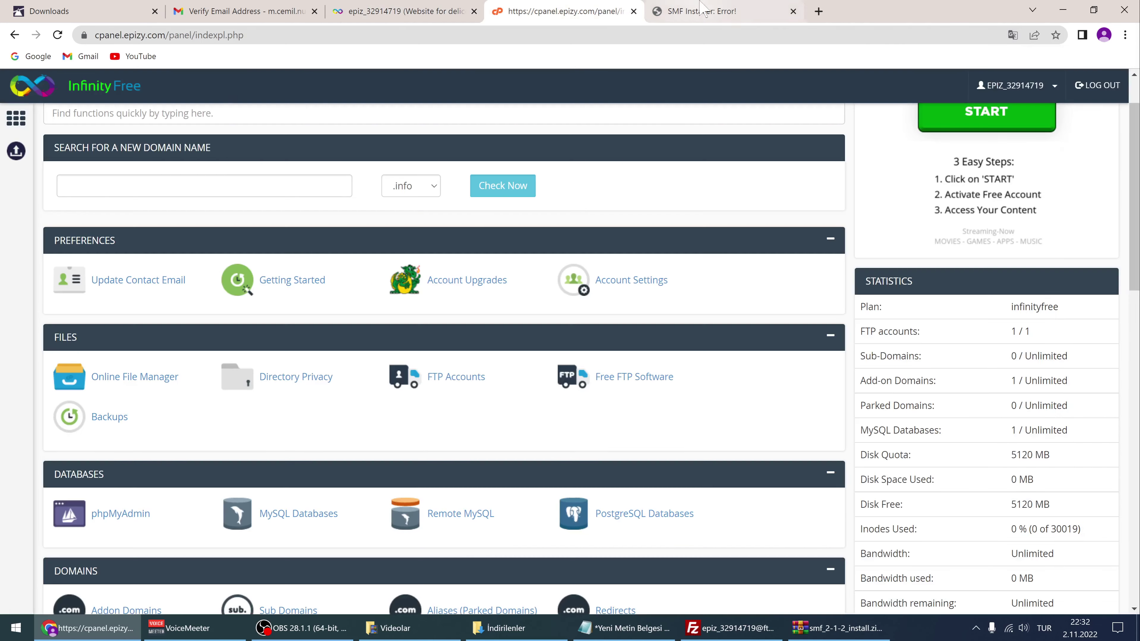
pyautogui.click(704, 10)
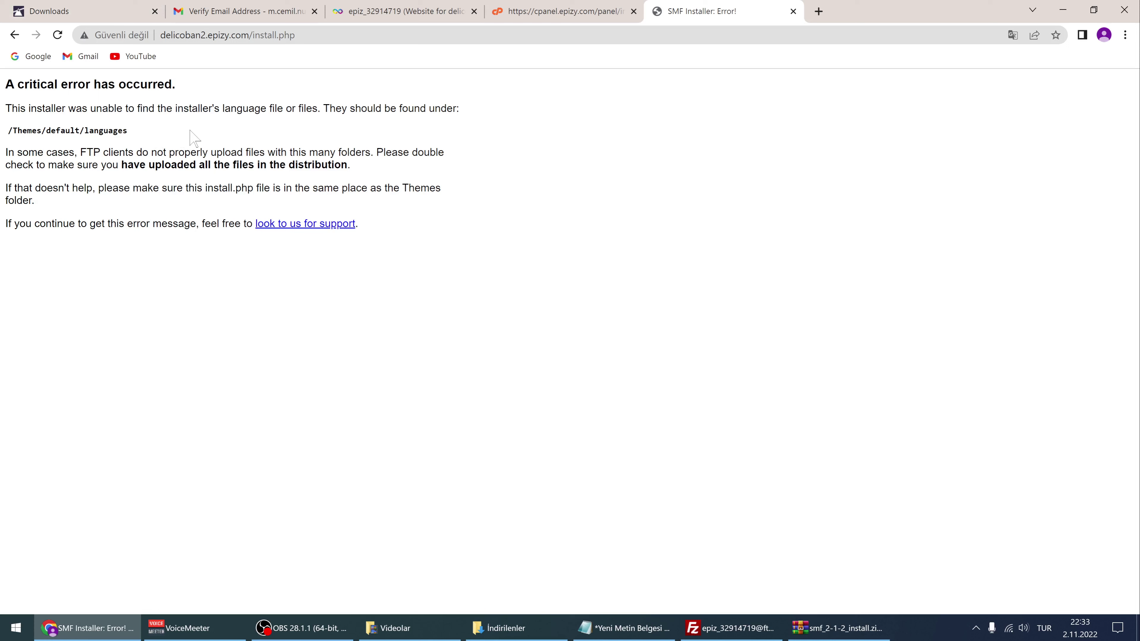
# Reload install.php to the 0% Welcome step, check FileZilla, then bring up smf_2-1-2_install.zip
pyautogui.click(58, 34)
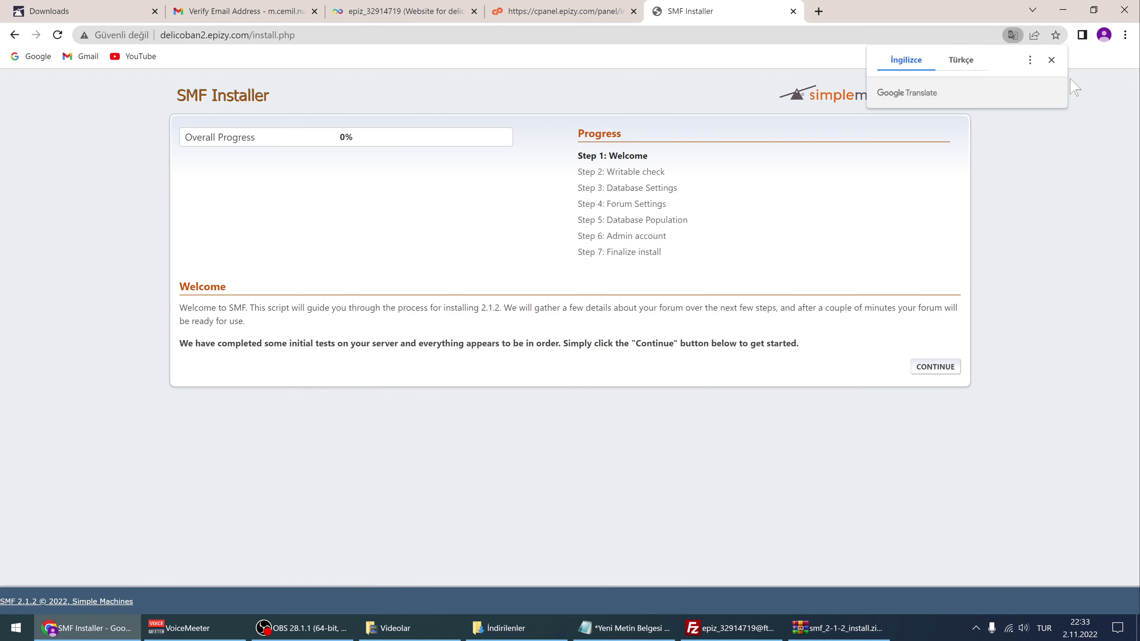
pyautogui.click(1051, 60)
pyautogui.click(729, 627)
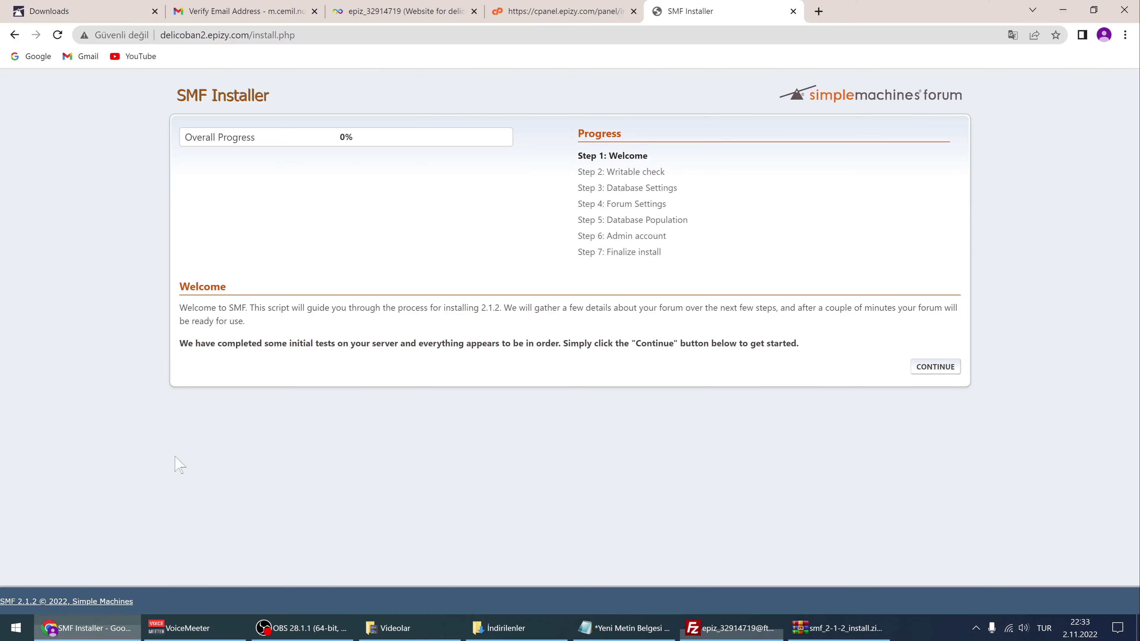
pyautogui.click(85, 628)
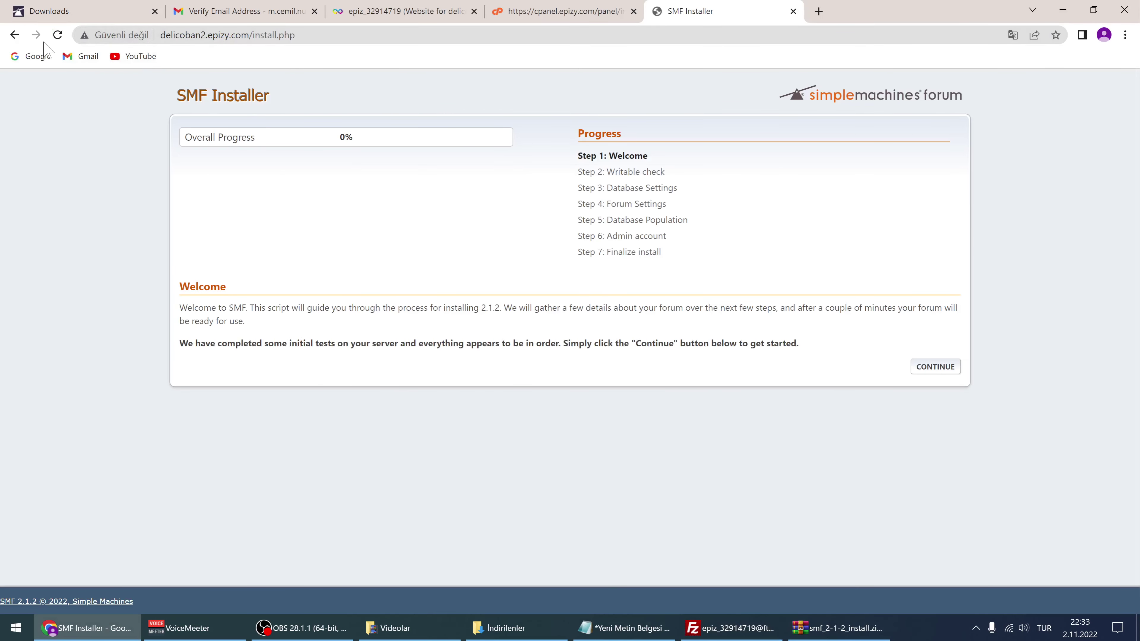
pyautogui.click(201, 35)
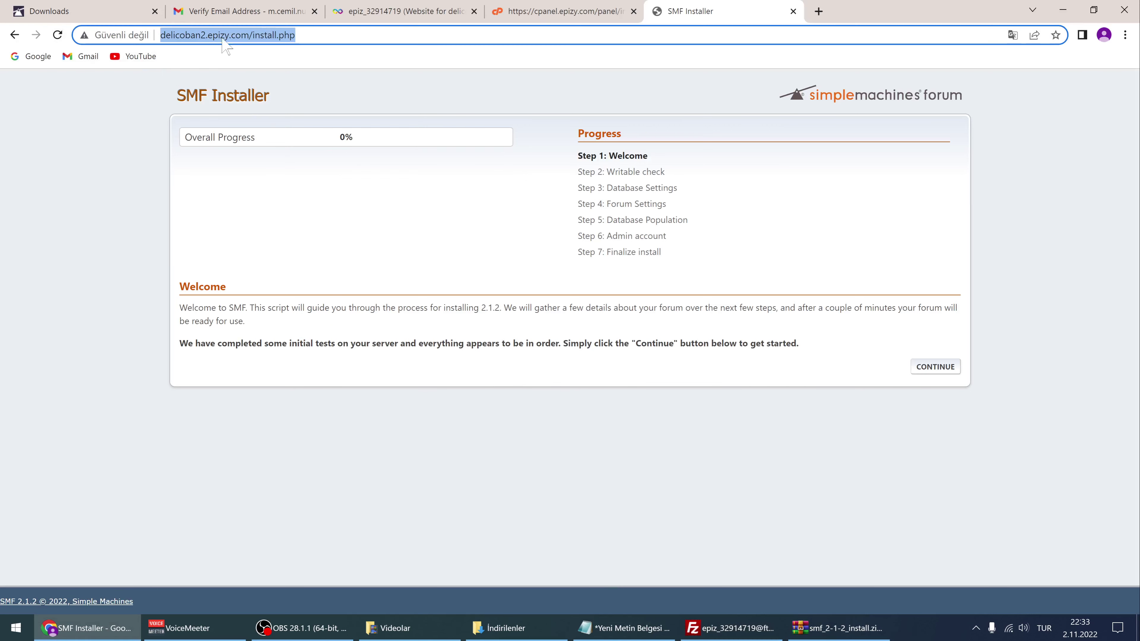
pyautogui.click(825, 635)
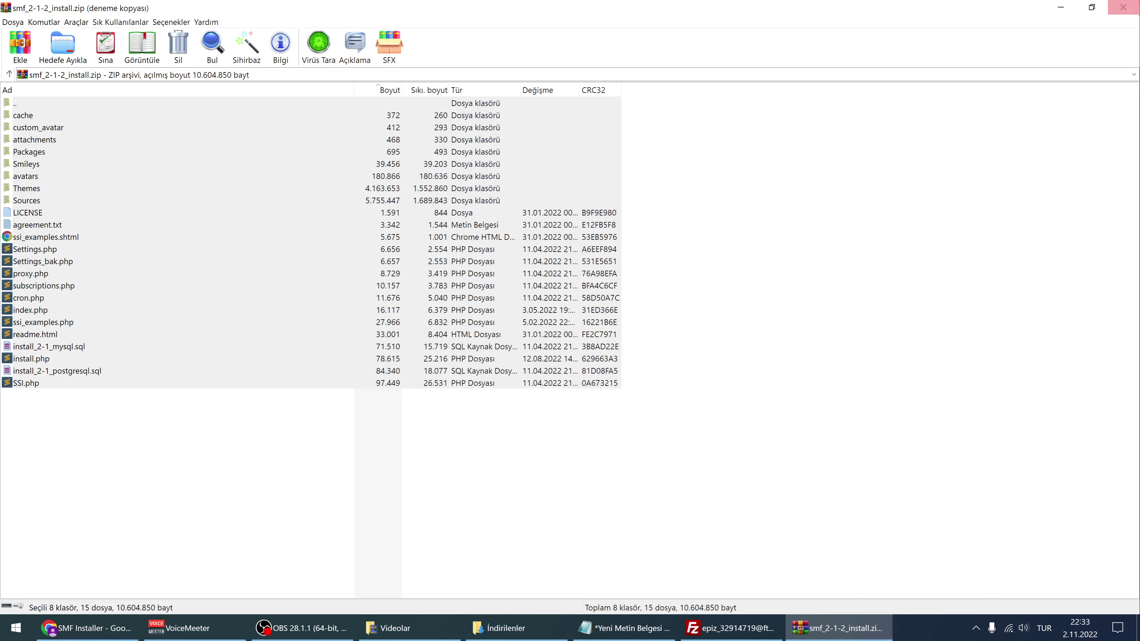
# Close the SMF install archive and check FileZilla's upload progress into /htdocs
pyautogui.click(1125, 7)
pyautogui.click(722, 628)
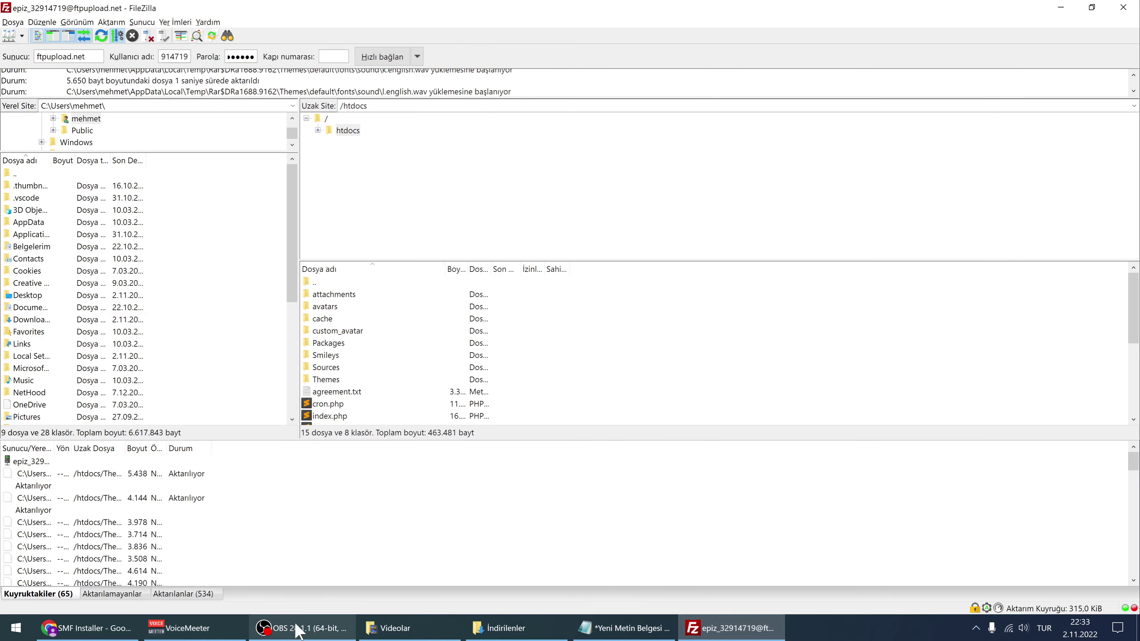
pyautogui.click(306, 628)
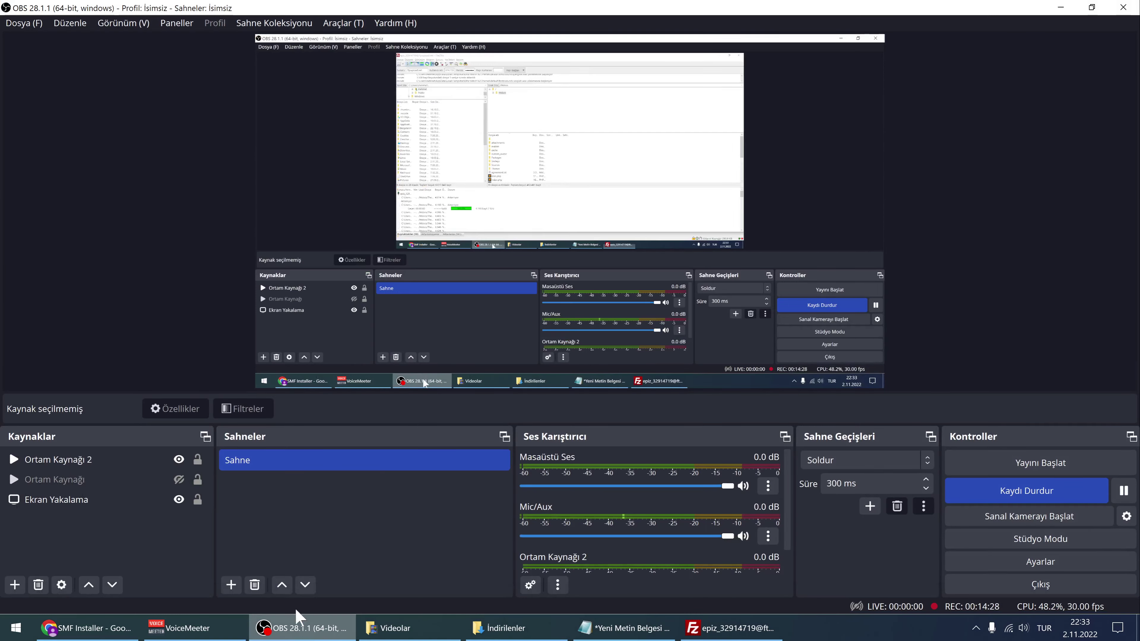
pyautogui.click(179, 459)
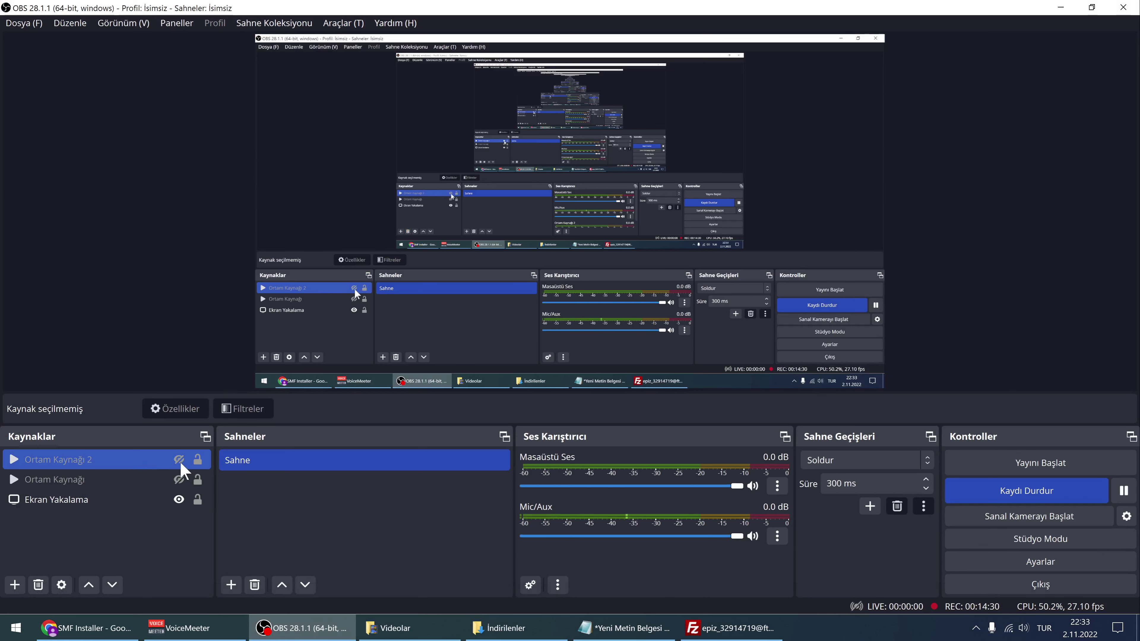
pyautogui.click(179, 459)
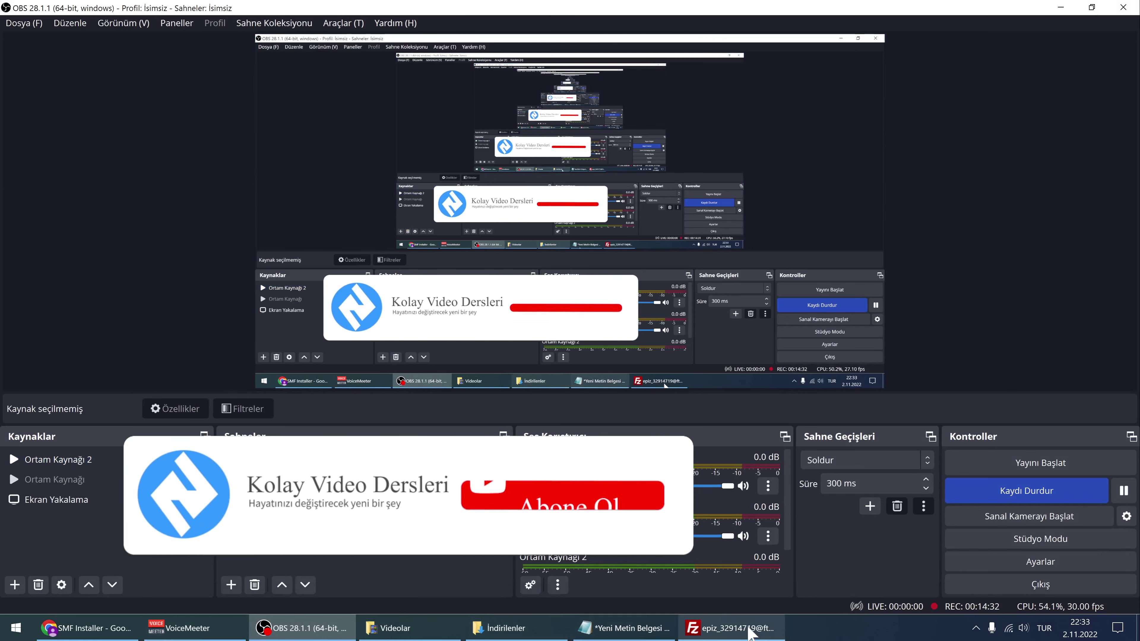
pyautogui.click(106, 637)
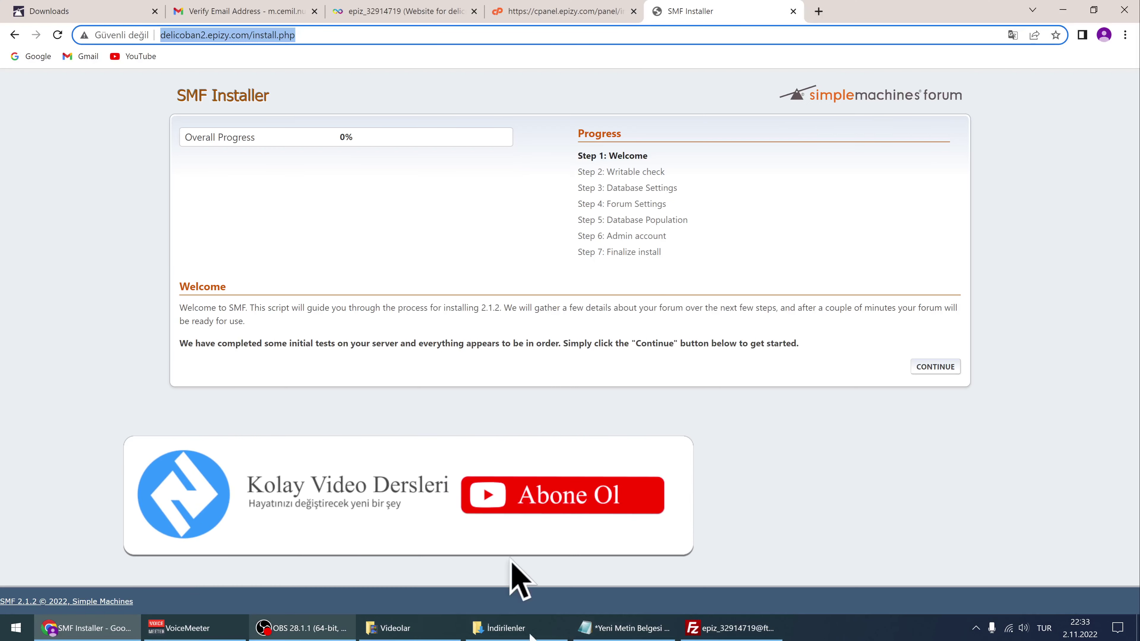
pyautogui.click(731, 629)
# Close the Notepad notes window, choosing Kaydet to save it
pyautogui.click(621, 628)
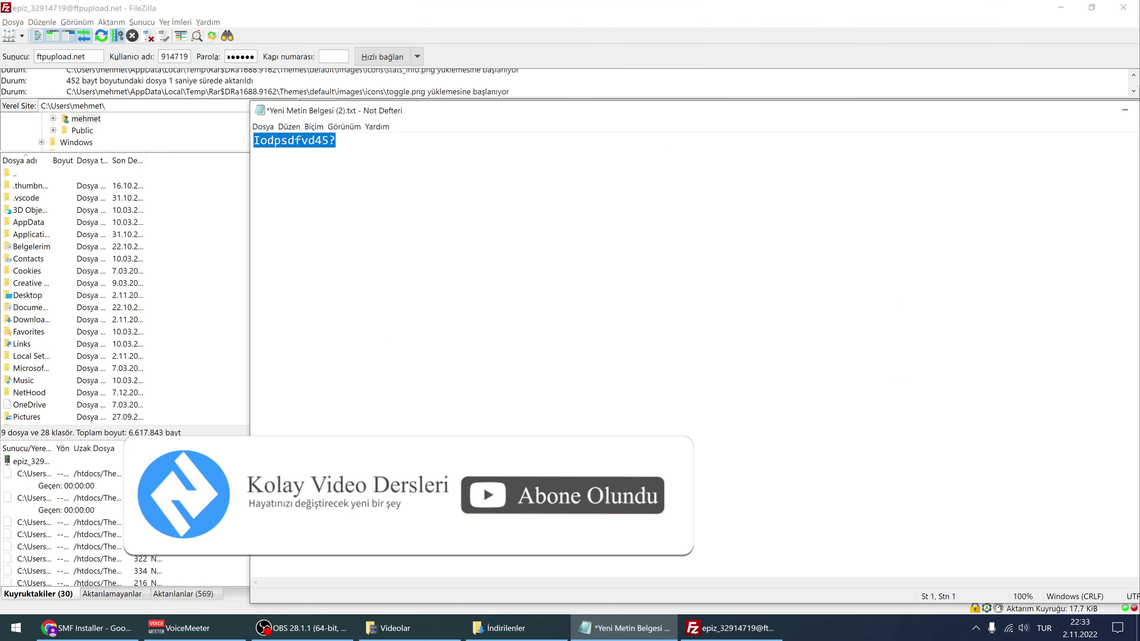
pyautogui.moveTo(491, 112); pyautogui.dragTo(326, 104)
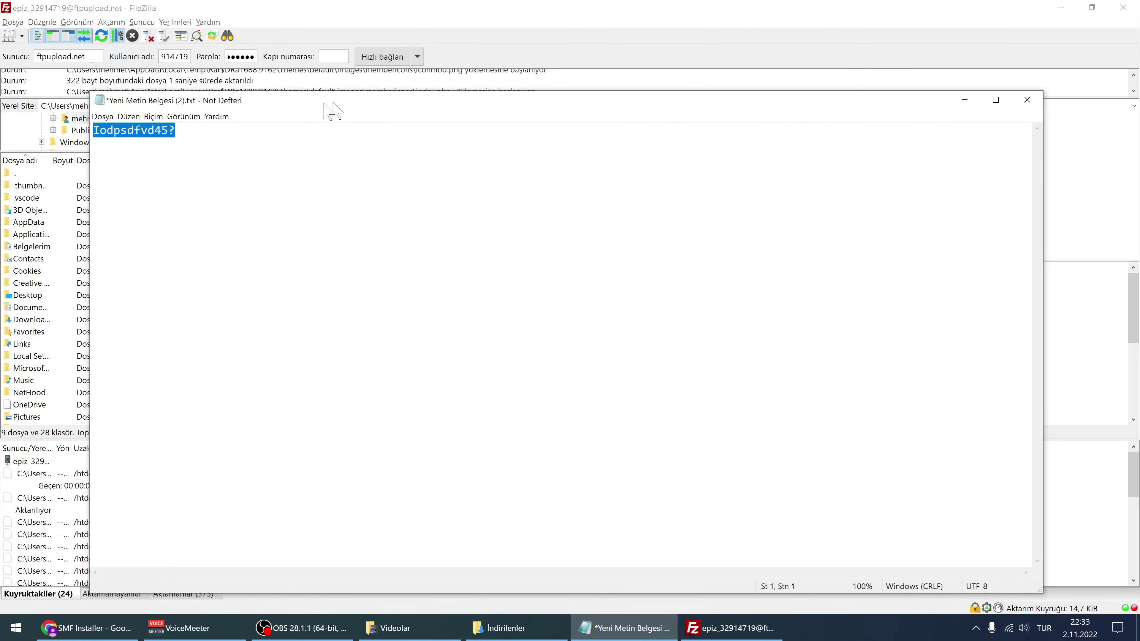
pyautogui.click(1024, 101)
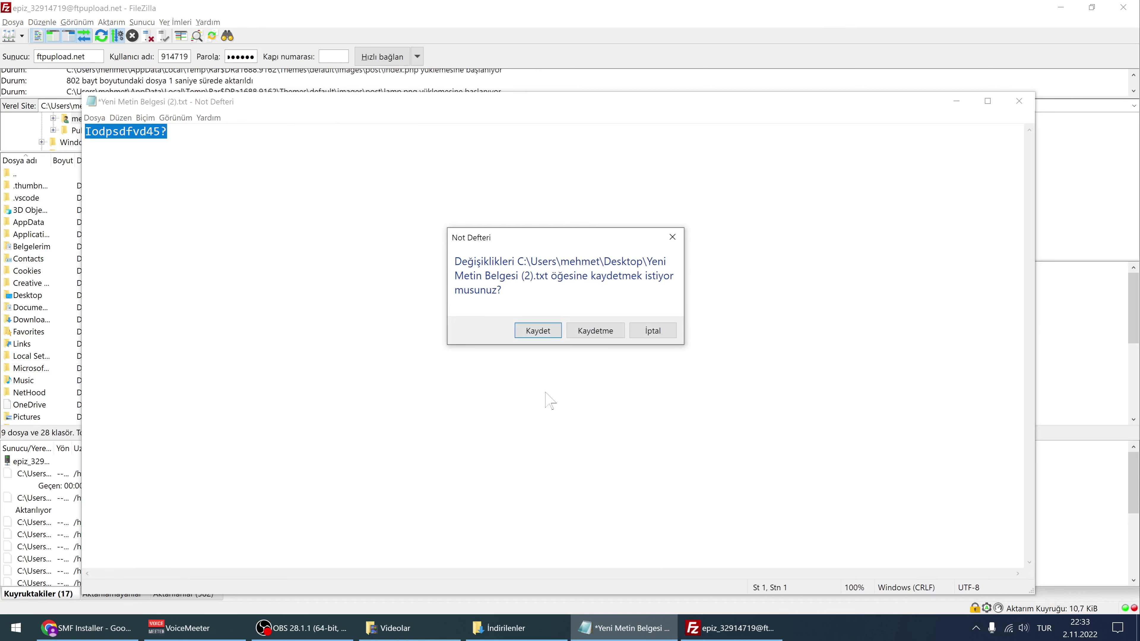
pyautogui.click(537, 331)
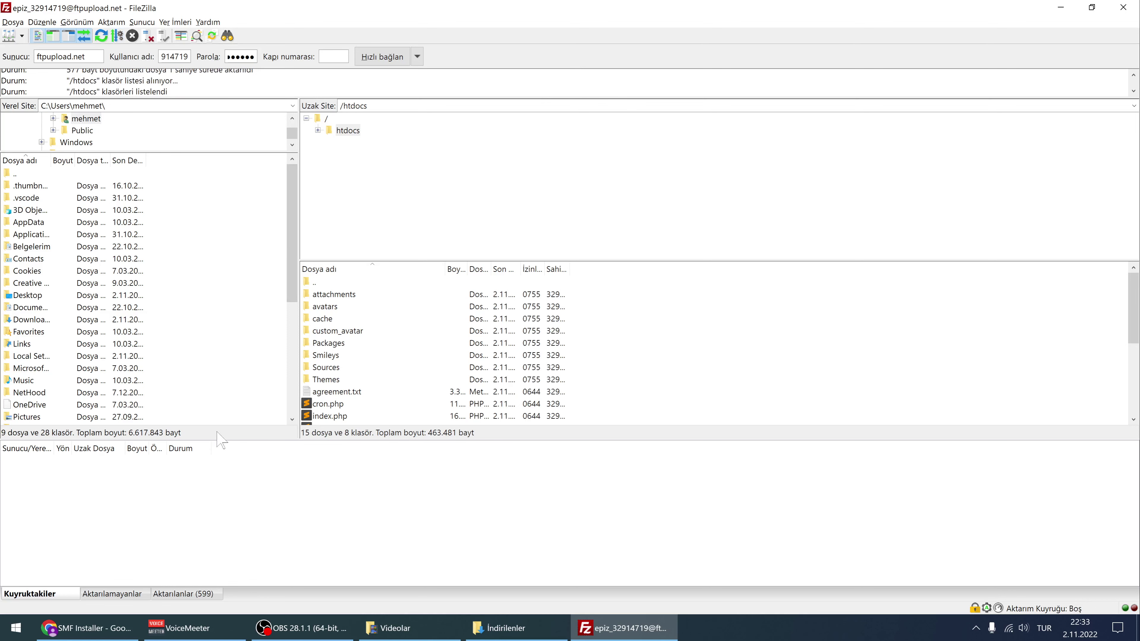
# Reload the installer, dismiss translation, continue to Database Settings, and select localhost in Server name
pyautogui.click(87, 628)
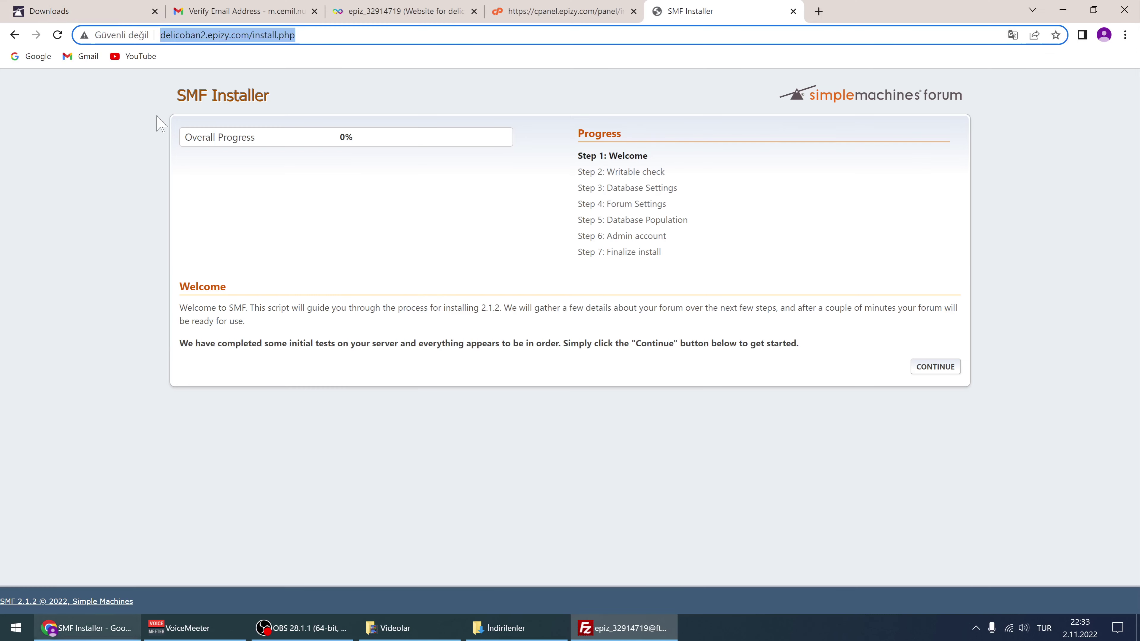
pyautogui.click(58, 35)
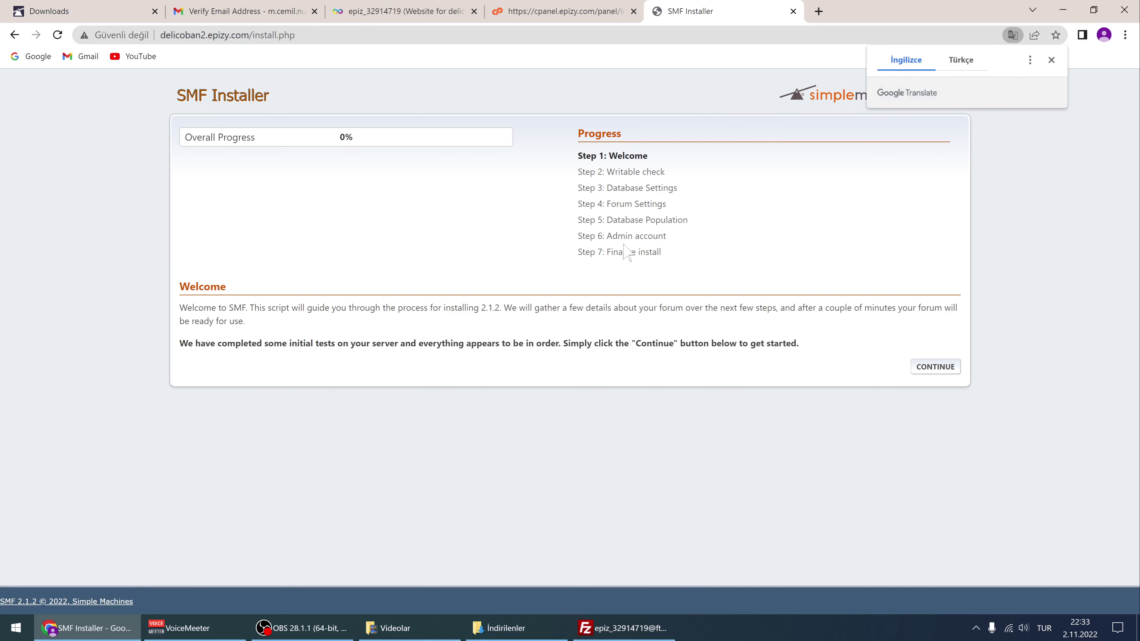
pyautogui.click(1051, 59)
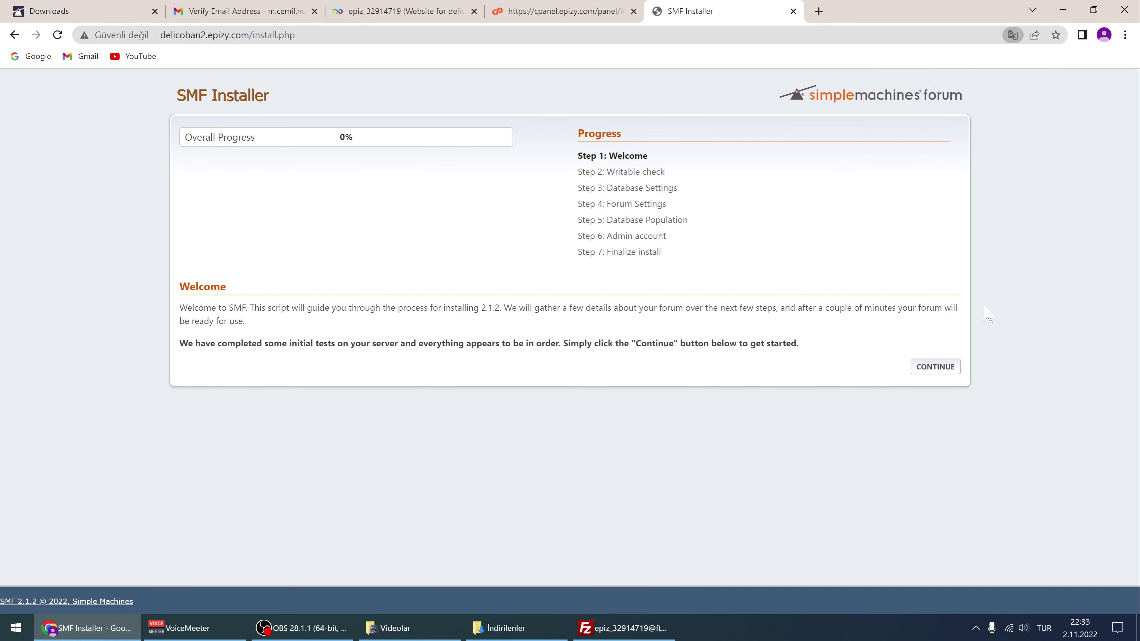
pyautogui.click(934, 367)
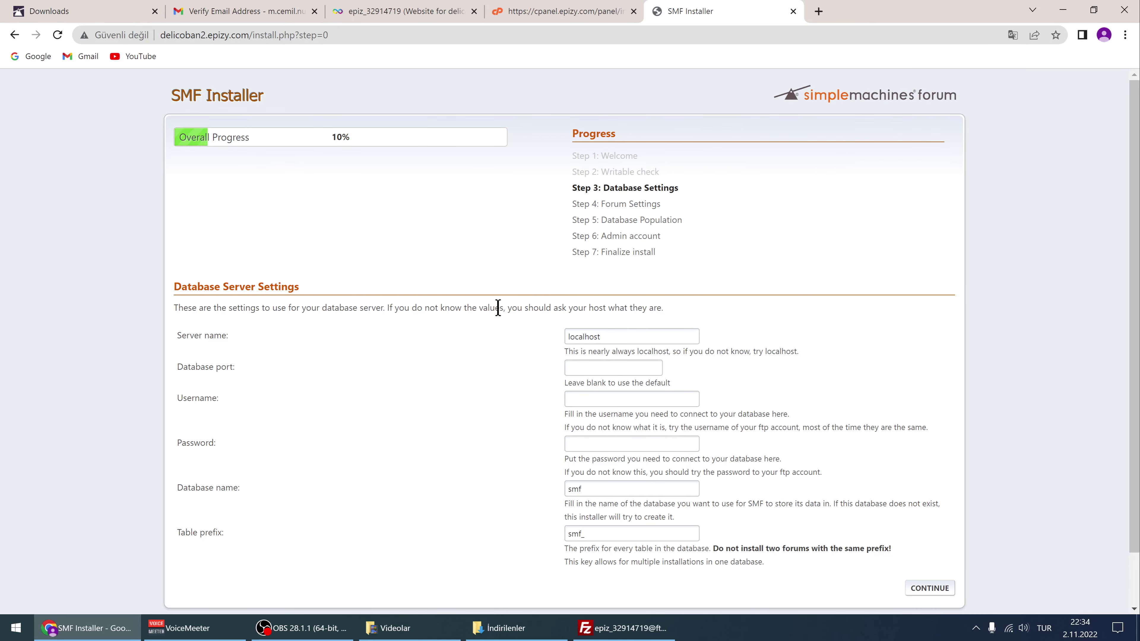
pyautogui.scroll(-1, 498, 308)
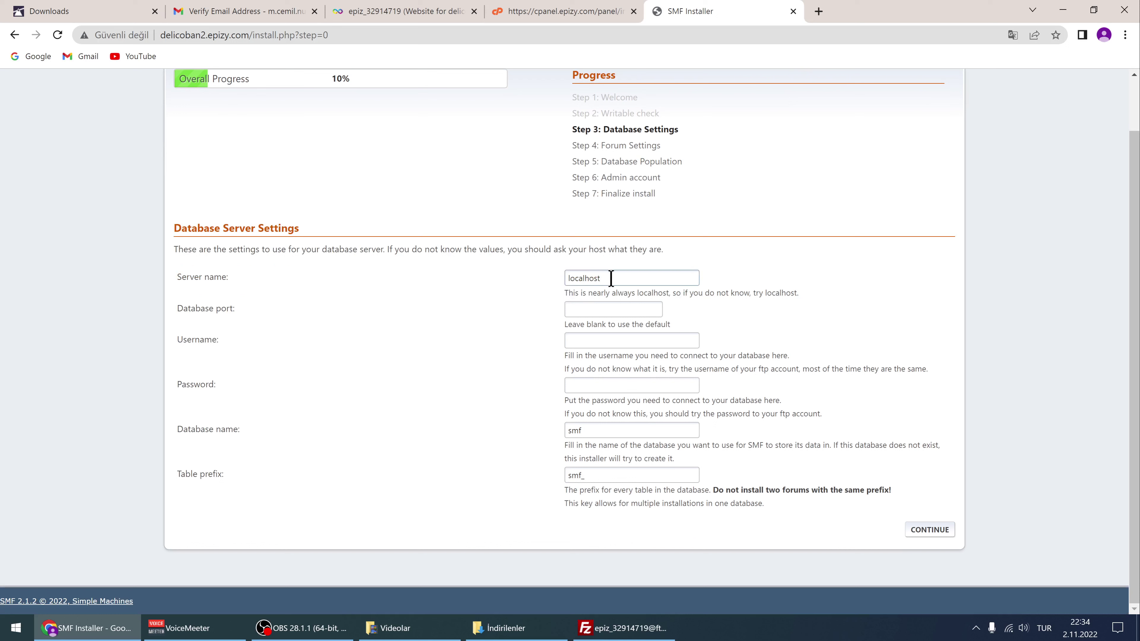
pyautogui.moveTo(611, 279); pyautogui.dragTo(568, 279)
# Reselect localhost in Server name and switch over to the InfinityFree control panel
pyautogui.click(629, 280)
pyautogui.moveTo(627, 278); pyautogui.dragTo(561, 271)
pyautogui.click(497, 10)
pyautogui.click(453, 11)
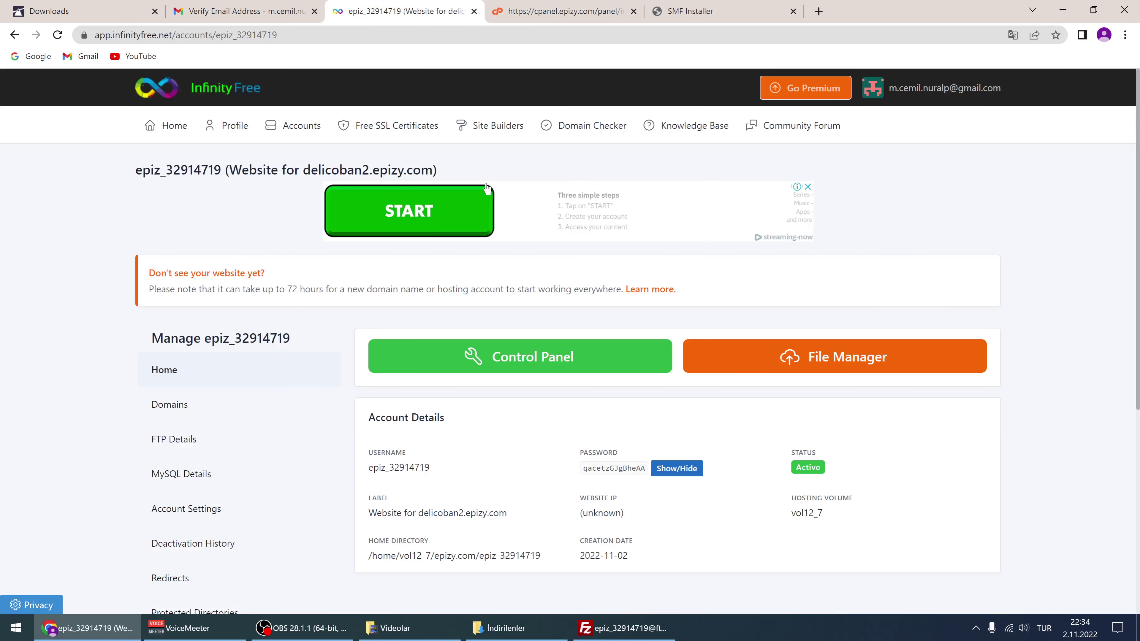
pyautogui.click(561, 29)
pyautogui.click(551, 16)
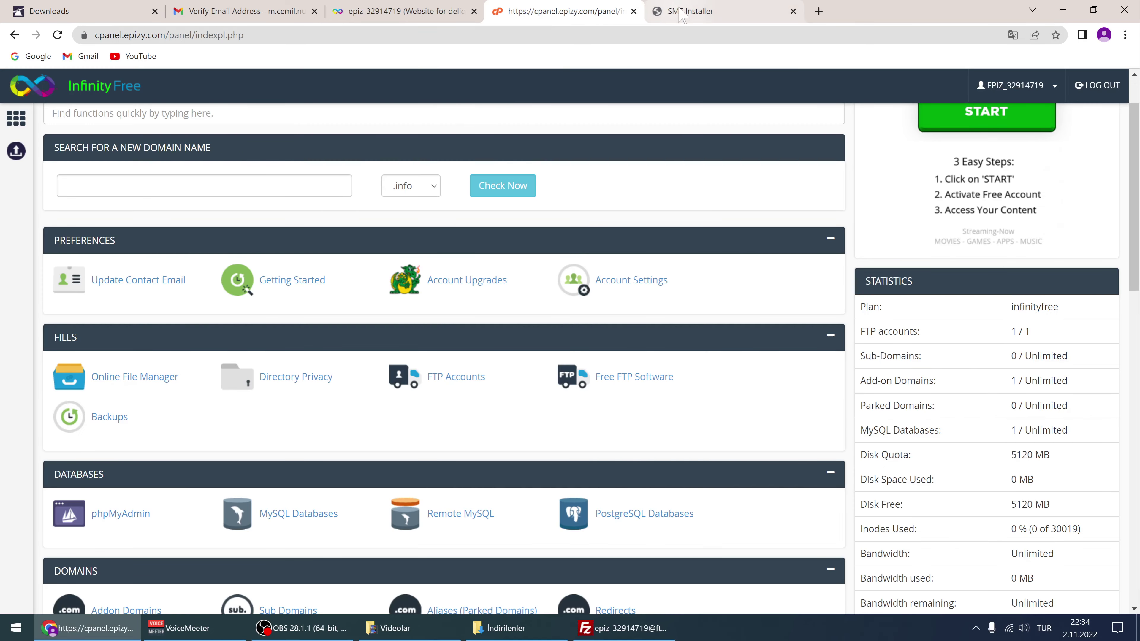
pyautogui.click(686, 11)
pyautogui.click(574, 11)
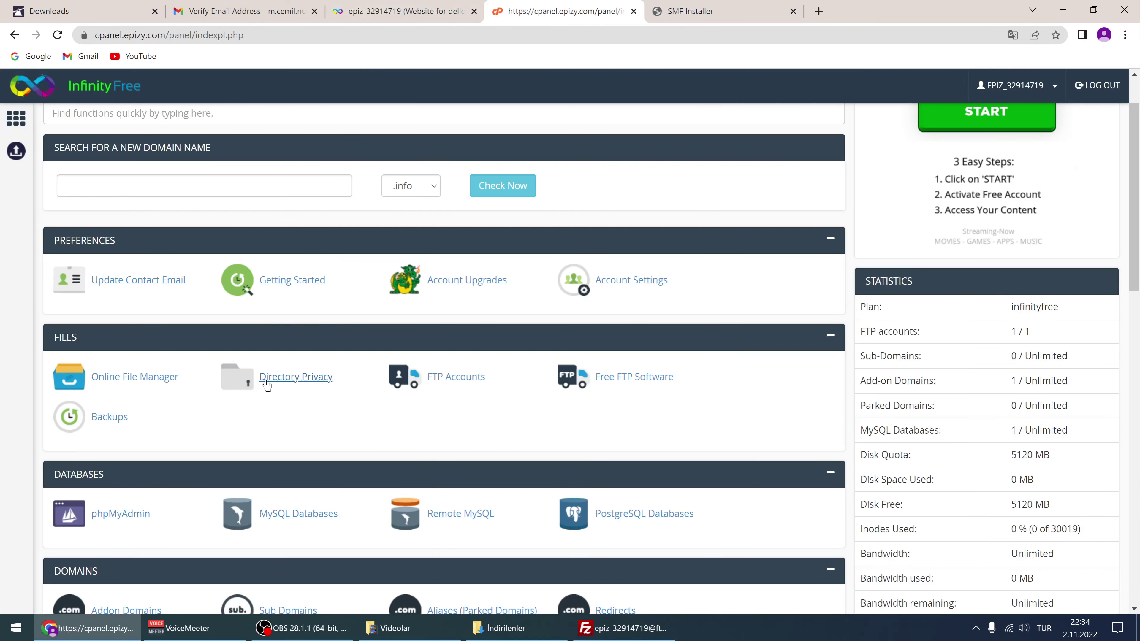
pyautogui.scroll(-3, 319, 394)
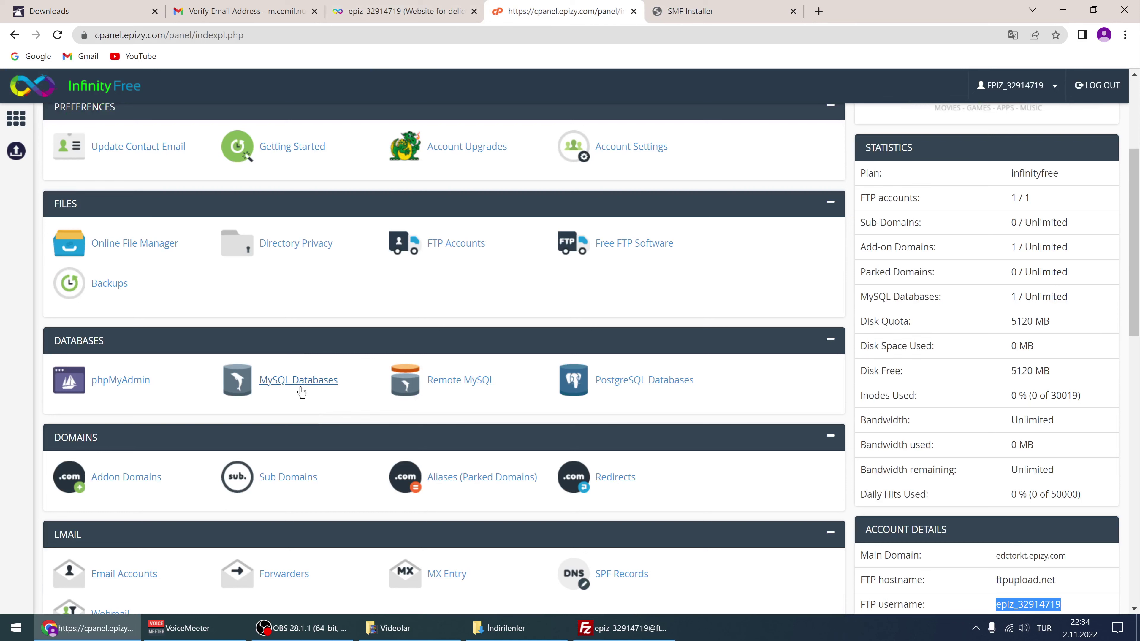
# Copy host name sql104.epizy.com from MySQL Databases and return to the installer form
pyautogui.click(302, 381)
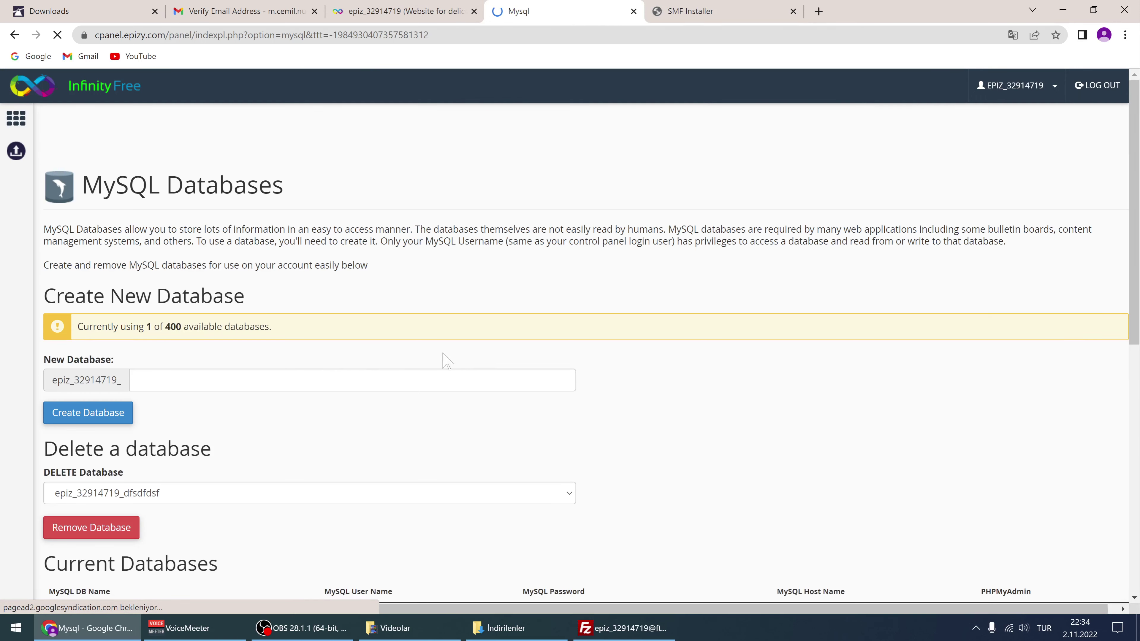
pyautogui.scroll(-8, 516, 395)
pyautogui.scroll(1, 718, 310)
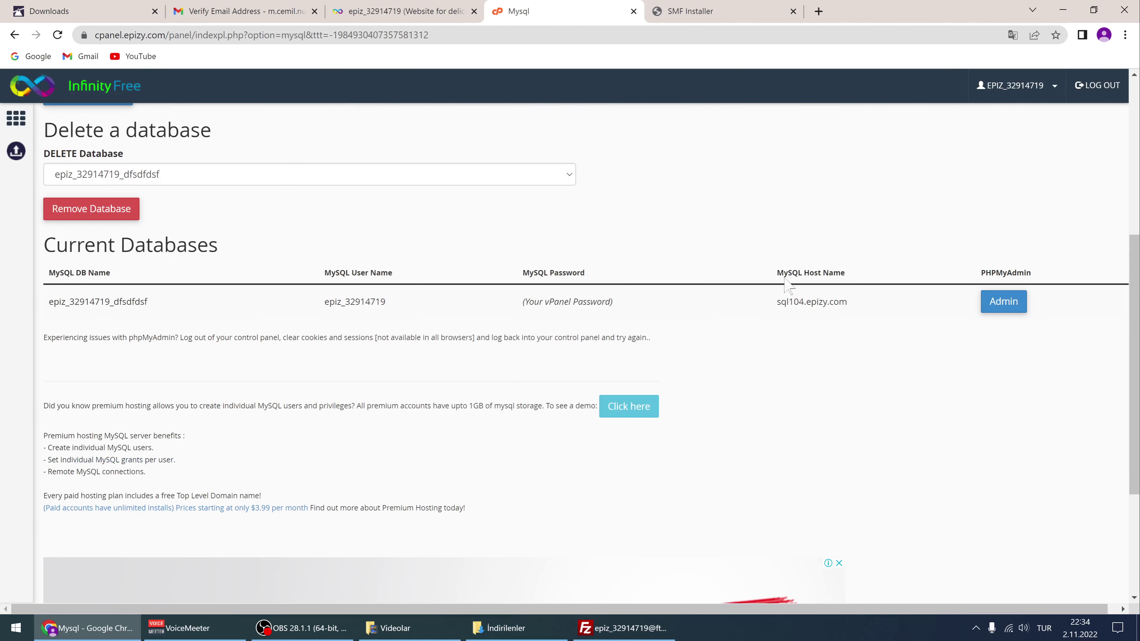
pyautogui.moveTo(802, 272); pyautogui.dragTo(844, 265)
pyautogui.click(794, 307)
pyautogui.moveTo(777, 304); pyautogui.dragTo(858, 310)
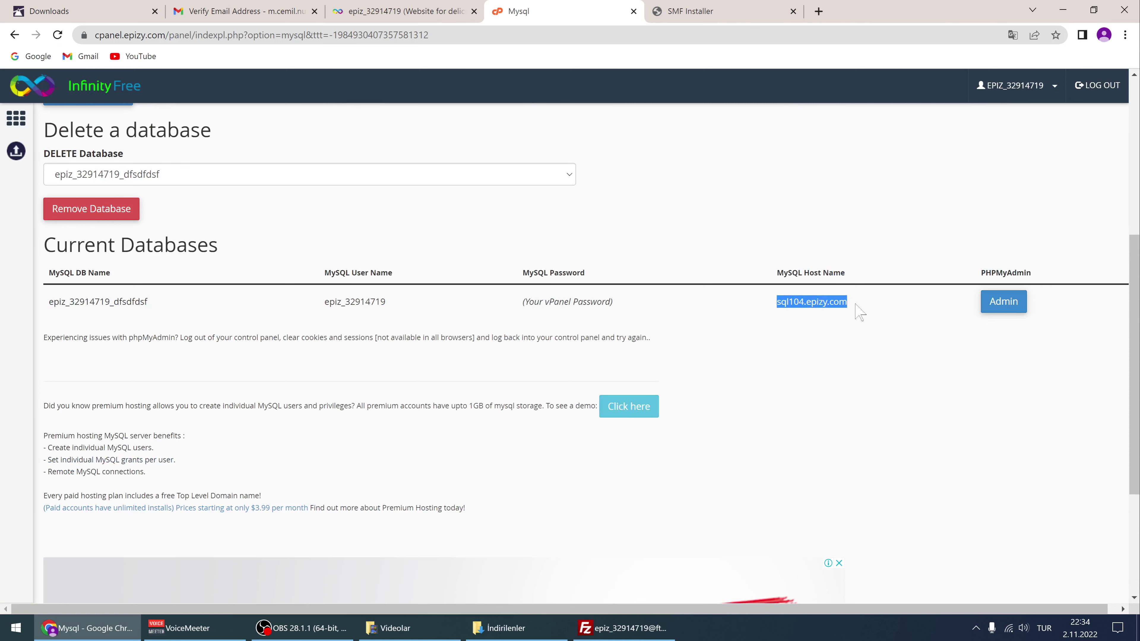
pyautogui.rightClick(815, 305)
pyautogui.click(827, 317)
pyautogui.click(691, 11)
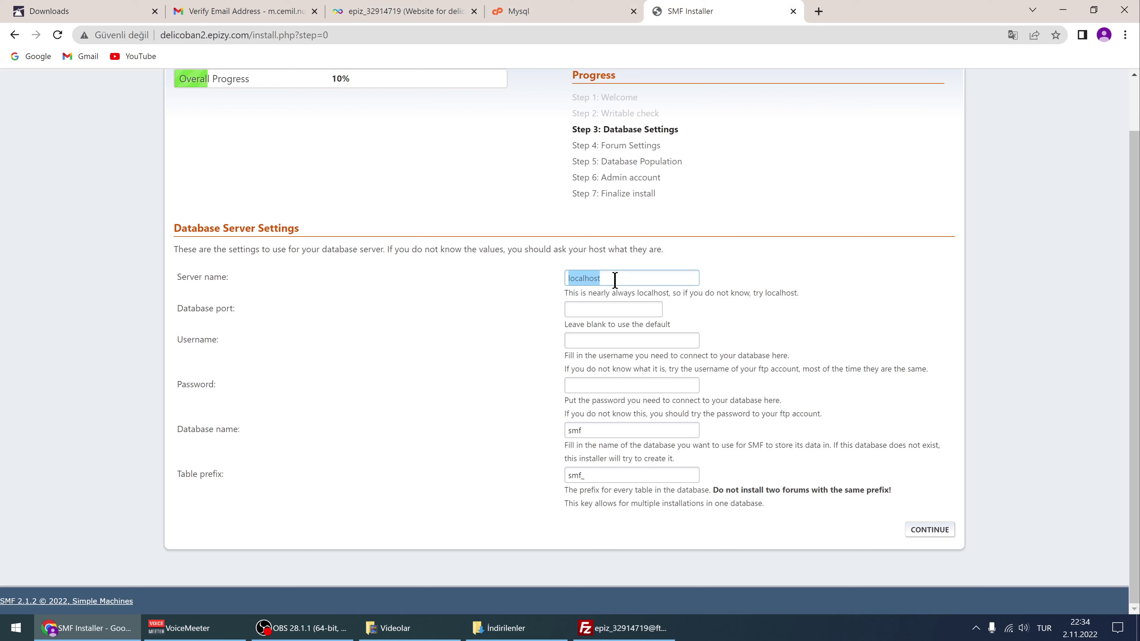
# Replace localhost in Server name with the copied host name sql104.epizy.com
pyautogui.press('BackSpace')
pyautogui.hotkey('ctrl', 'v')
pyautogui.click(605, 312)
# Copy the MySQL username from the databases page and paste it into Username
pyautogui.click(538, 11)
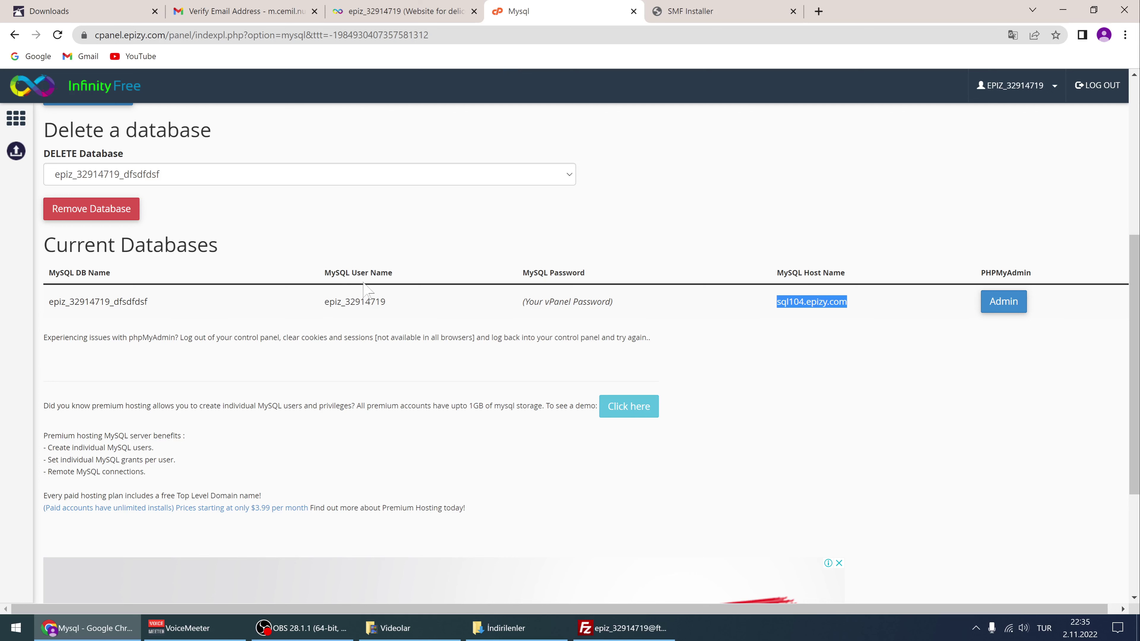
pyautogui.doubleClick(371, 272)
pyautogui.moveTo(322, 301); pyautogui.dragTo(391, 314)
pyautogui.rightClick(361, 298)
pyautogui.click(388, 310)
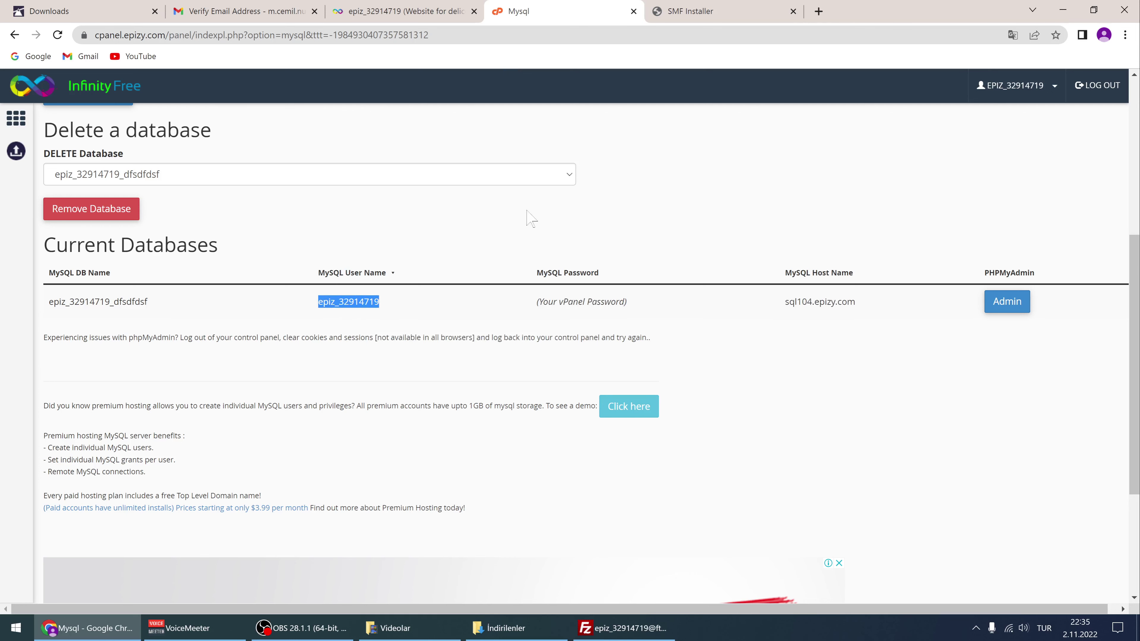
pyautogui.click(693, 10)
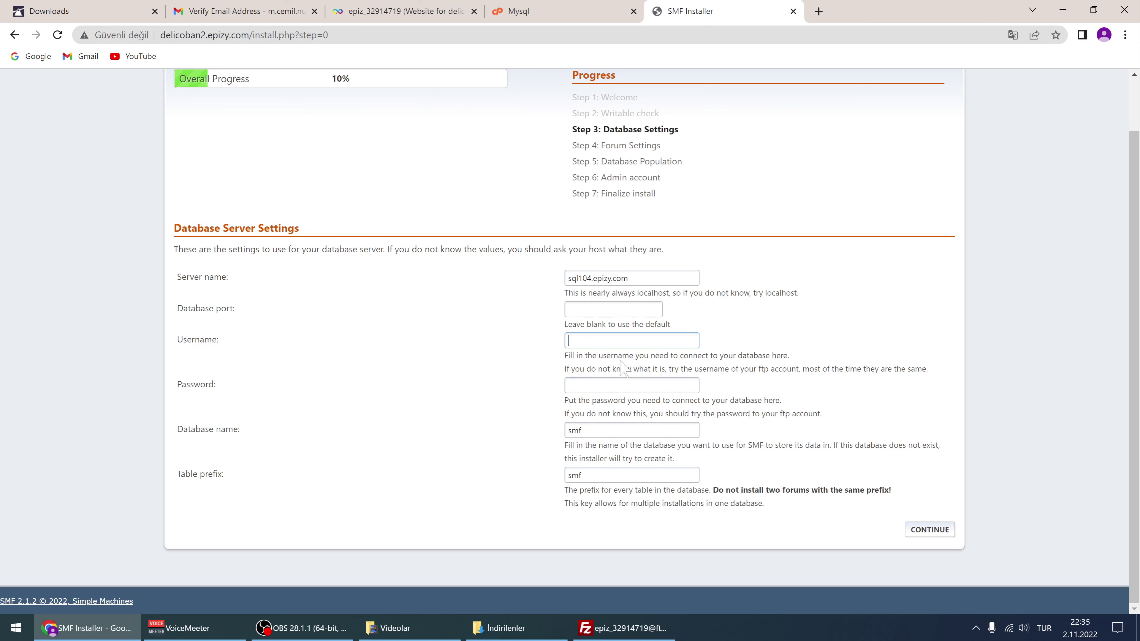
pyautogui.hotkey('ctrl', 'v')
pyautogui.click(577, 389)
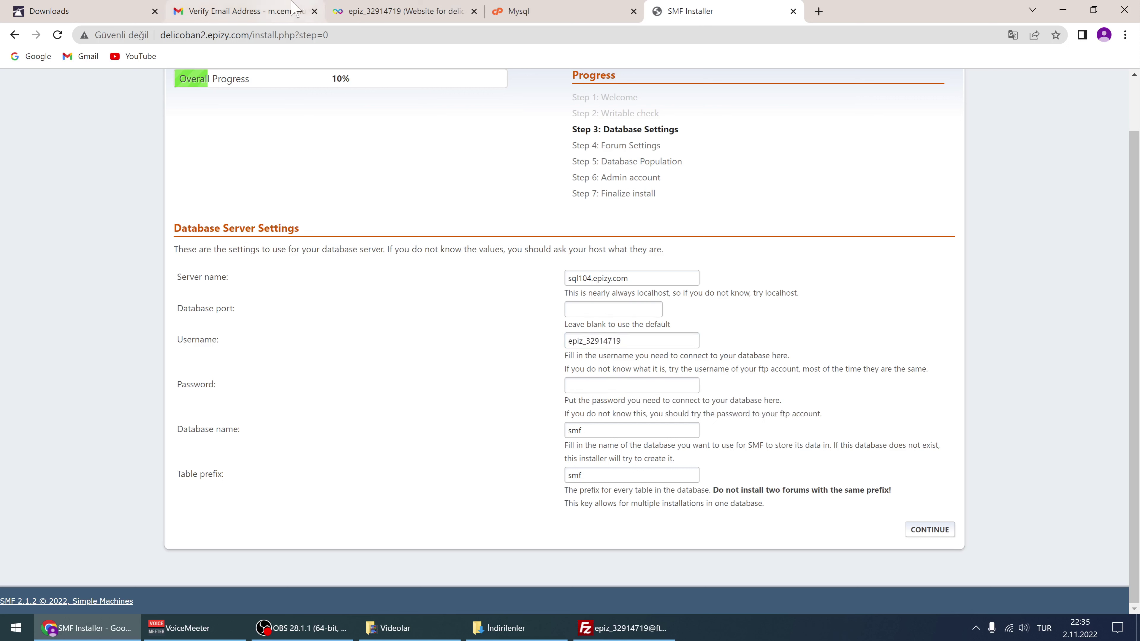
# Copy the hosting account password from the account overview page and return to the installer
pyautogui.click(402, 11)
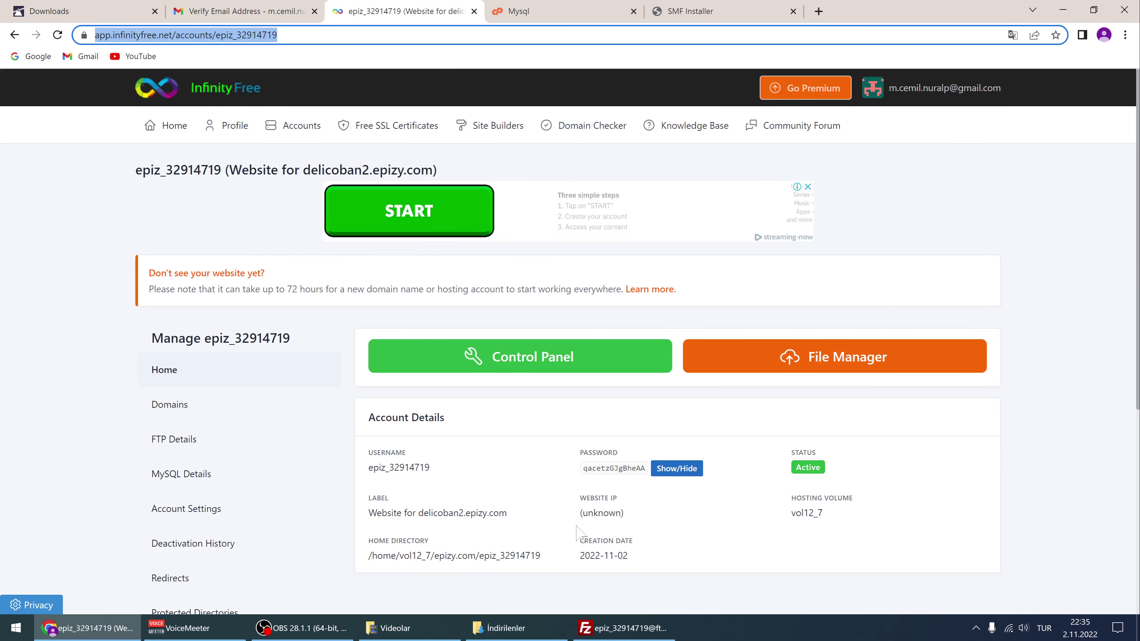
pyautogui.doubleClick(617, 469)
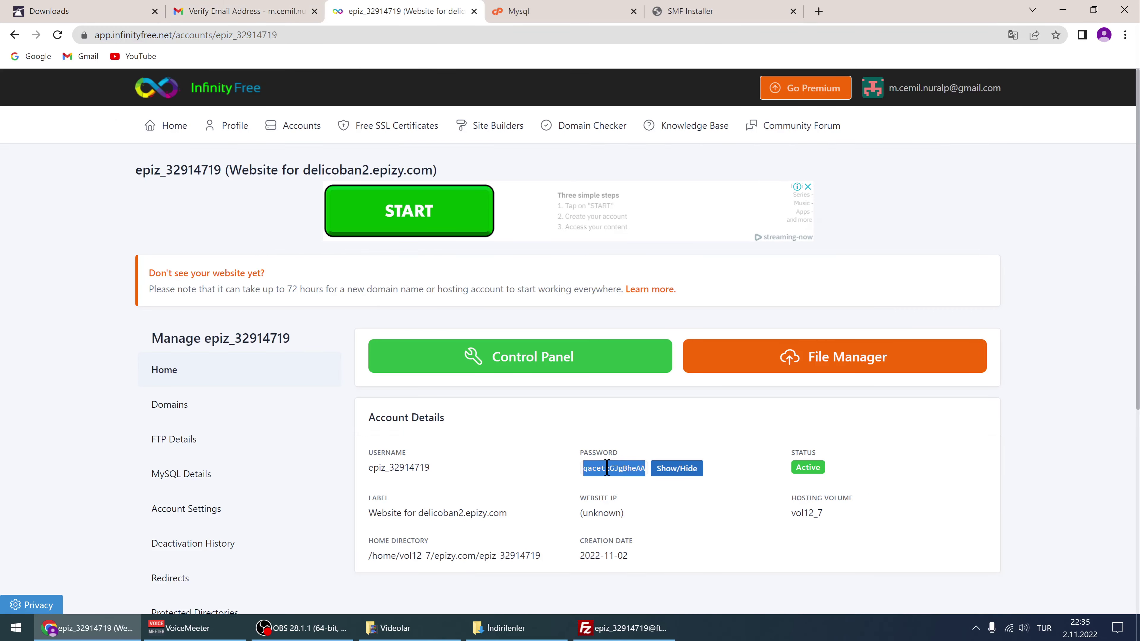
pyautogui.rightClick(608, 468)
pyautogui.click(624, 477)
pyautogui.rightClick(602, 468)
pyautogui.click(614, 476)
pyautogui.click(539, 12)
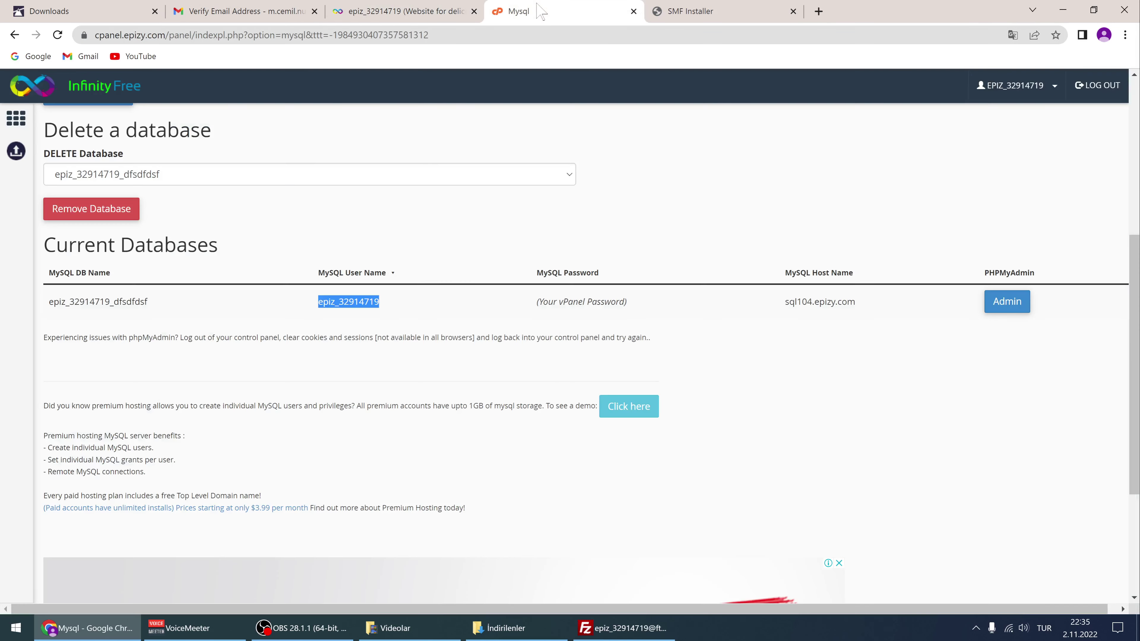
pyautogui.click(691, 11)
# Paste the password and replace database name smf with the copied MySQL database name
pyautogui.click(592, 386)
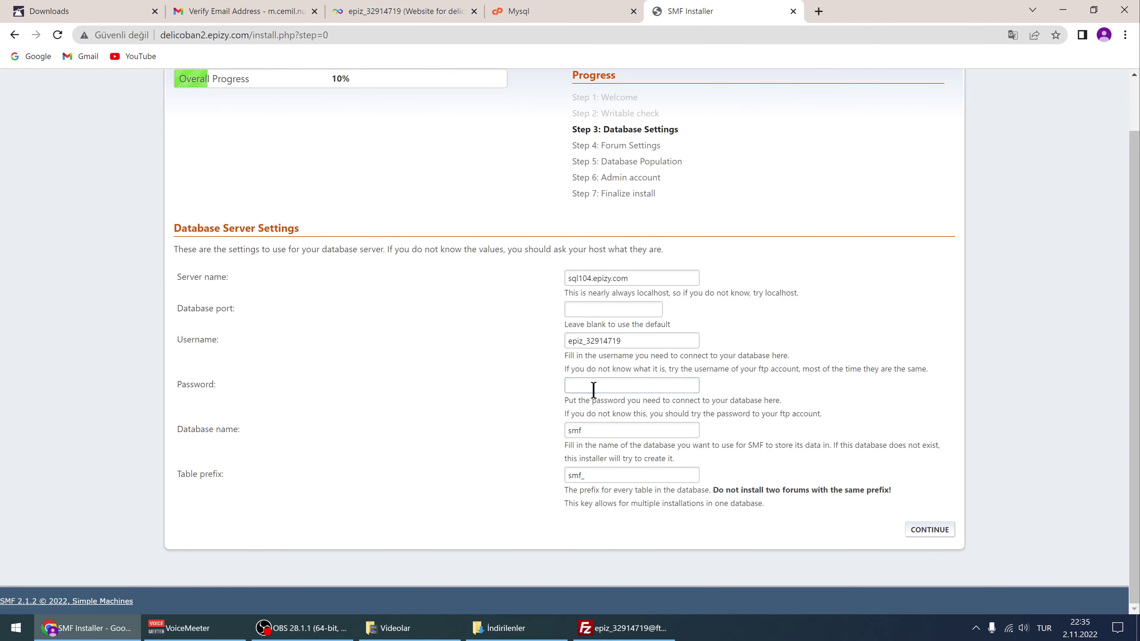
pyautogui.hotkey('ctrl', 'v')
pyautogui.moveTo(604, 430); pyautogui.dragTo(546, 428)
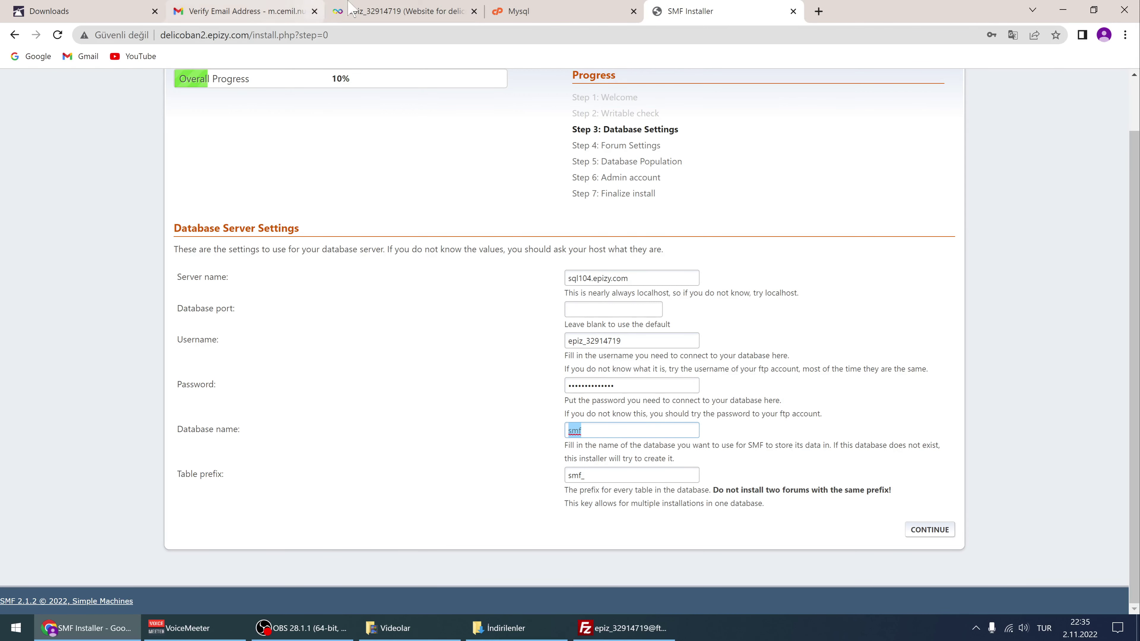
pyautogui.click(404, 11)
pyautogui.click(518, 11)
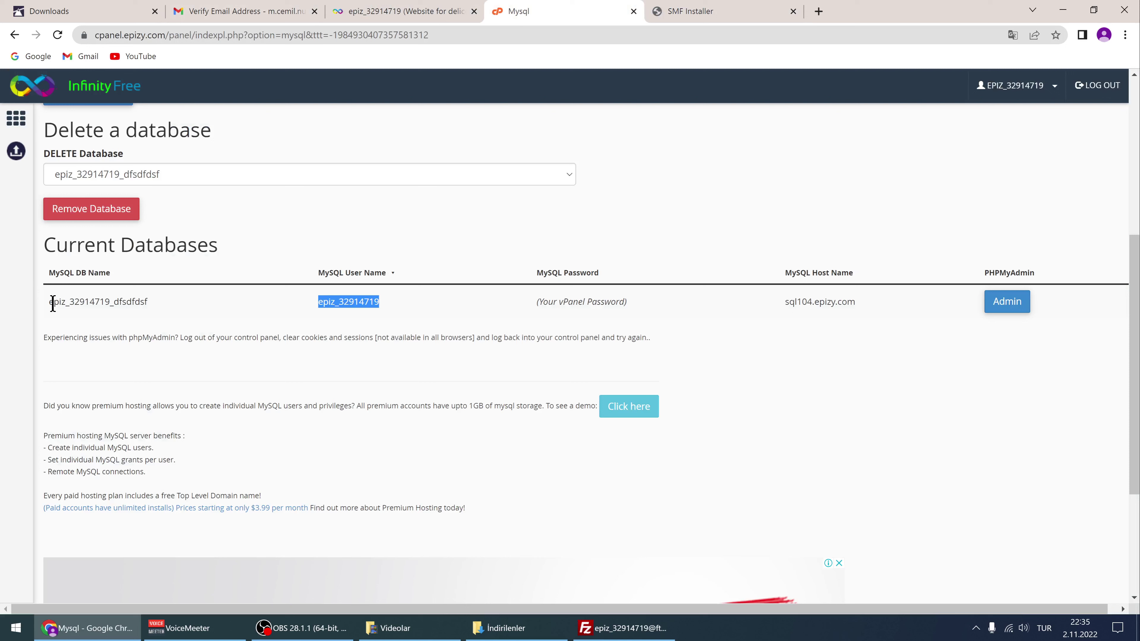
pyautogui.moveTo(53, 302); pyautogui.dragTo(146, 302)
pyautogui.doubleClick(87, 302)
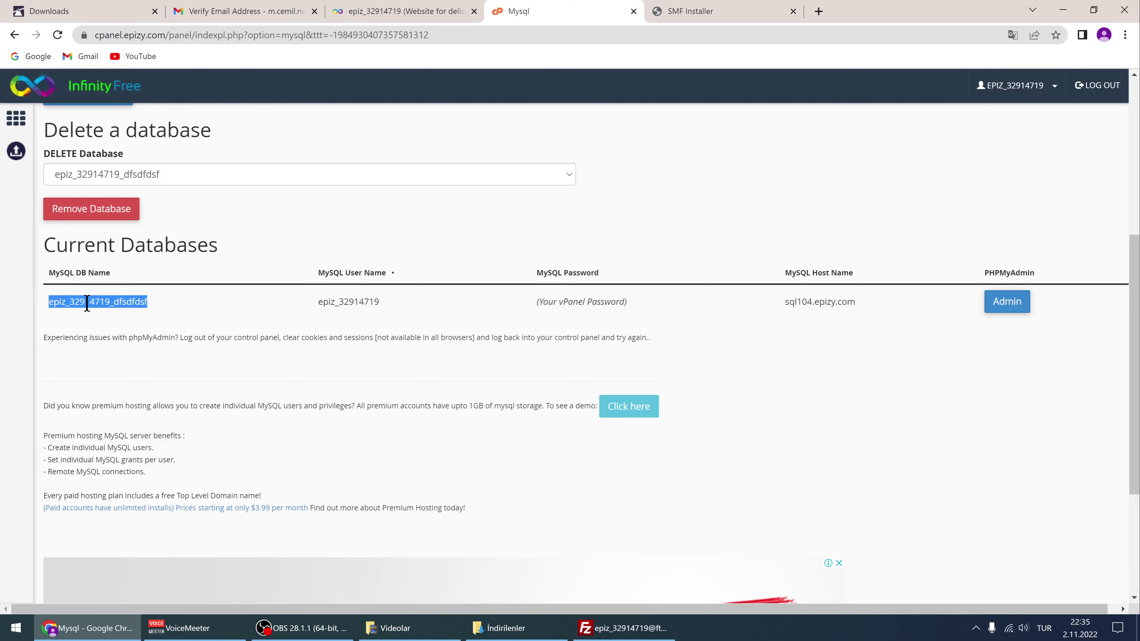
pyautogui.rightClick(100, 303)
pyautogui.click(130, 312)
pyautogui.click(756, 9)
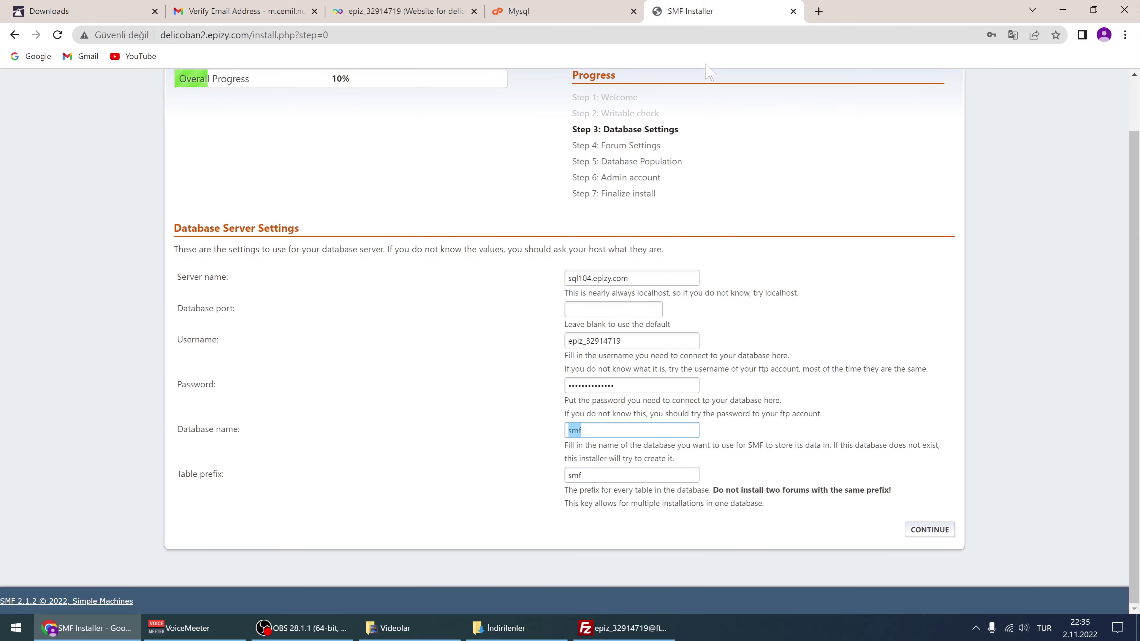
pyautogui.doubleClick(592, 431)
pyautogui.hotkey('ctrl', 'v')
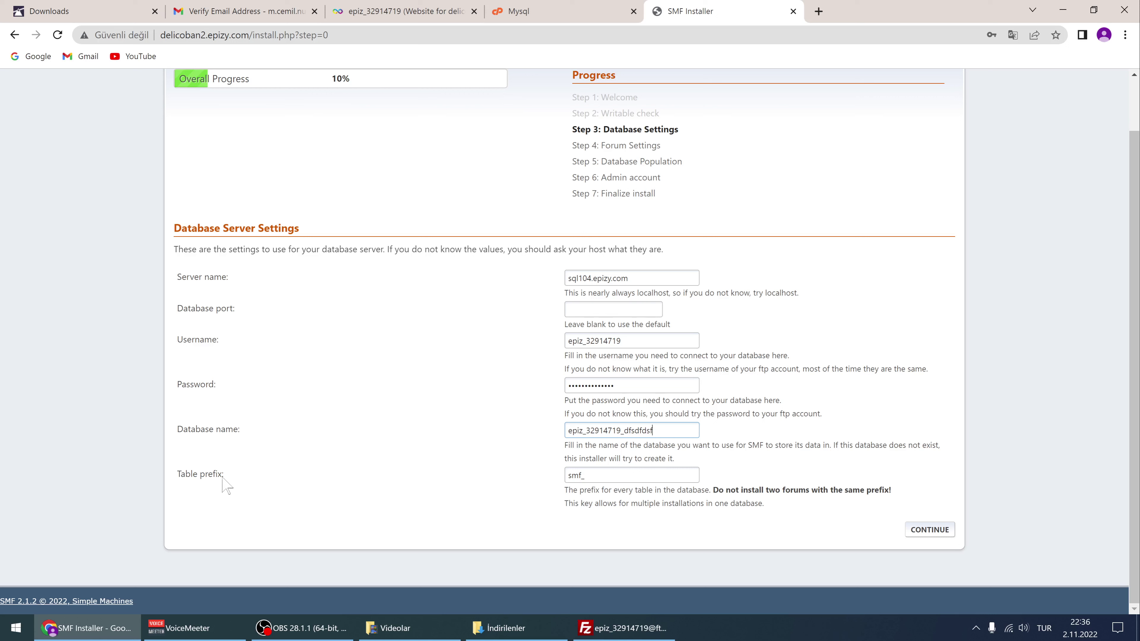
# Review the table prefix field, leaving it as smf_
pyautogui.click(212, 478)
pyautogui.moveTo(603, 476); pyautogui.dragTo(561, 483)
pyautogui.click(528, 491)
pyautogui.moveTo(603, 475); pyautogui.dragTo(569, 476)
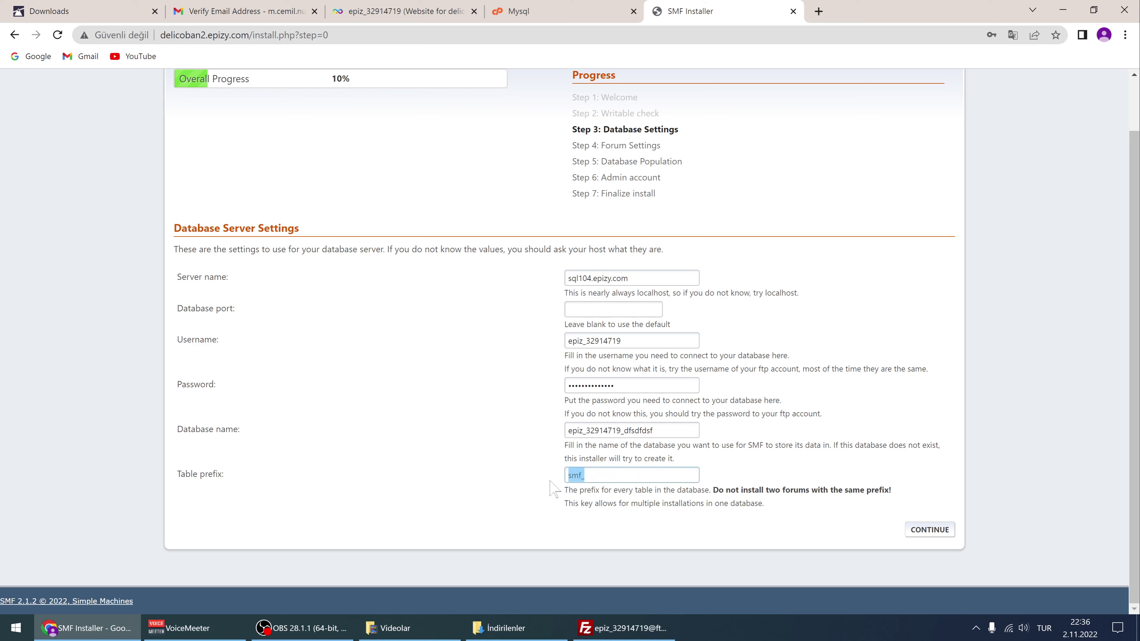
pyautogui.click(548, 507)
pyautogui.moveTo(583, 475); pyautogui.dragTo(568, 476)
pyautogui.click(592, 477)
pyautogui.doubleClick(594, 476)
pyautogui.click(609, 499)
# Submit the database settings, decline saving the password, and name the forum 'kolay video dersleri'
pyautogui.click(929, 529)
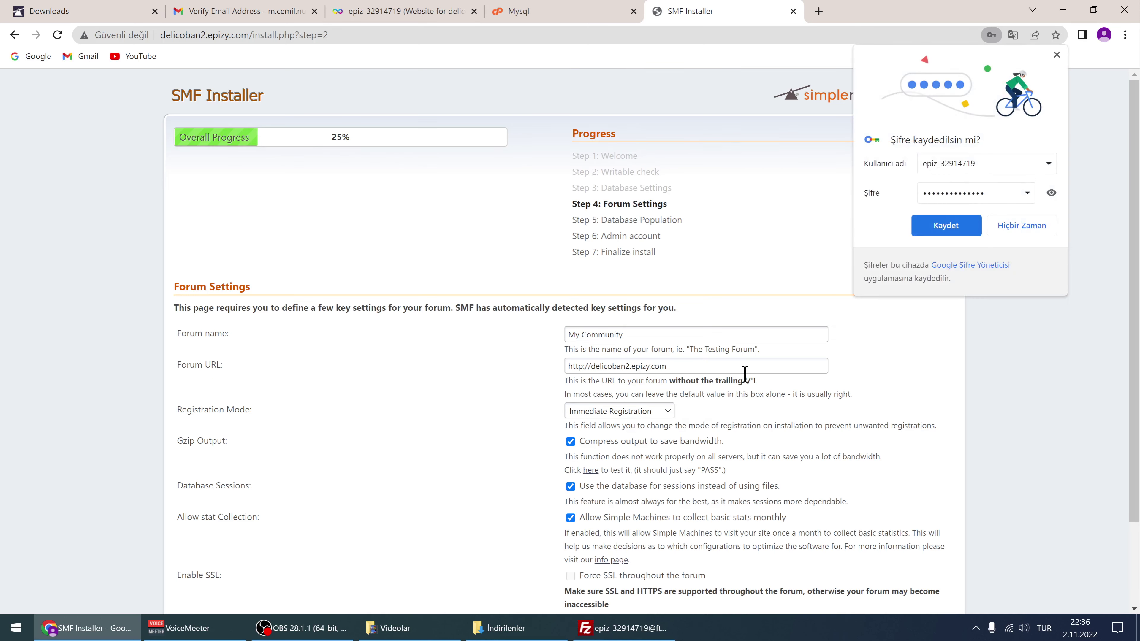
pyautogui.click(1005, 226)
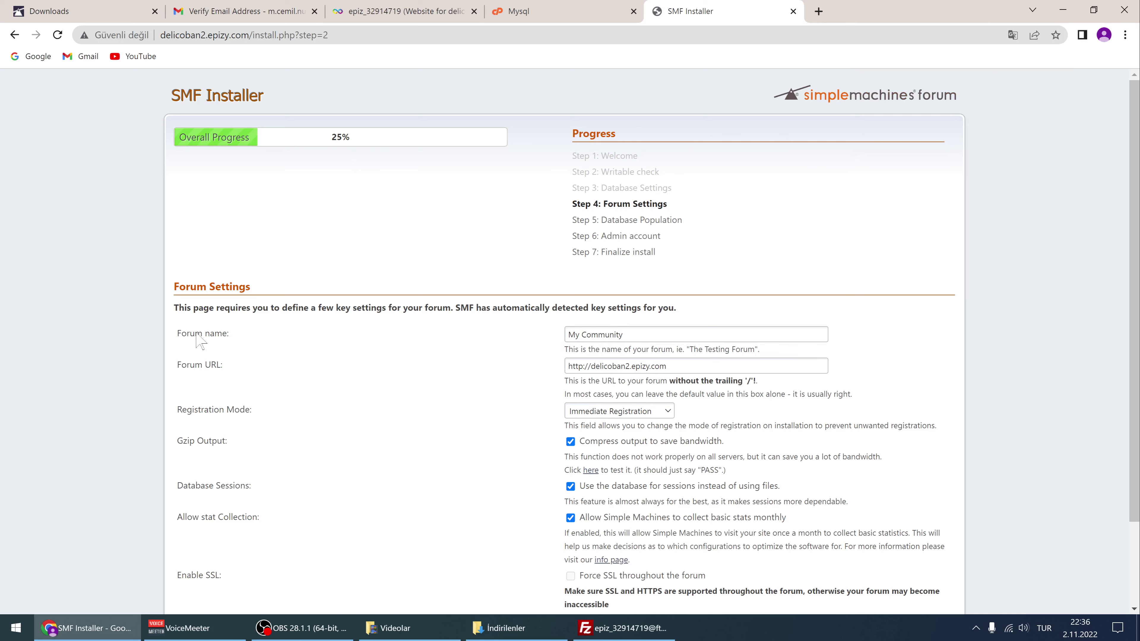
pyautogui.moveTo(637, 334); pyautogui.dragTo(529, 351)
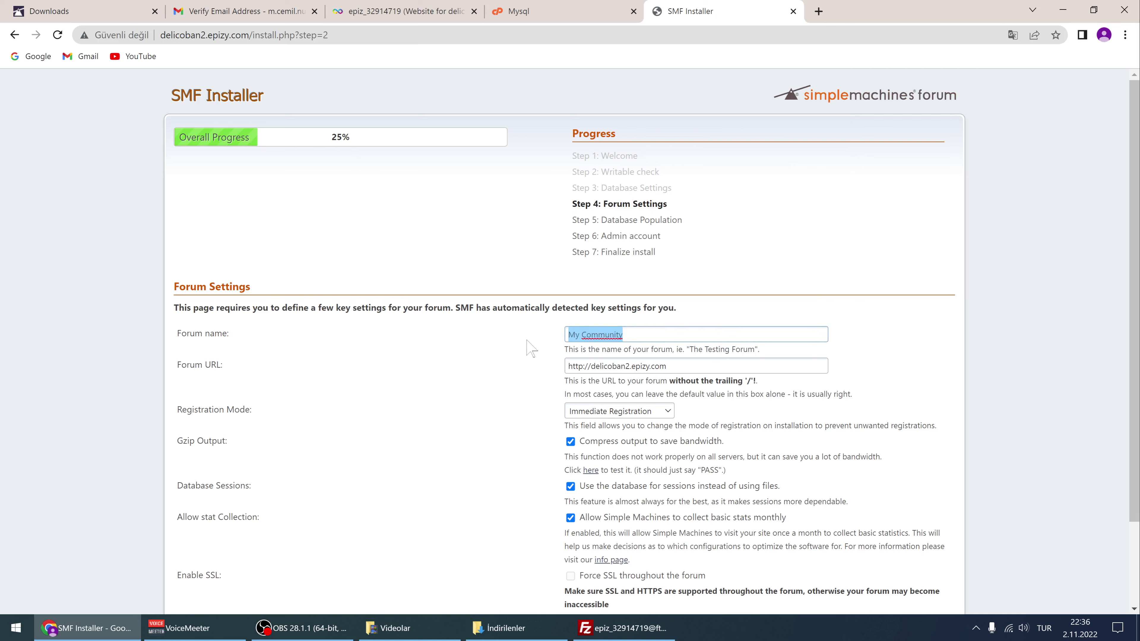
pyautogui.write('kolay video dersleri')
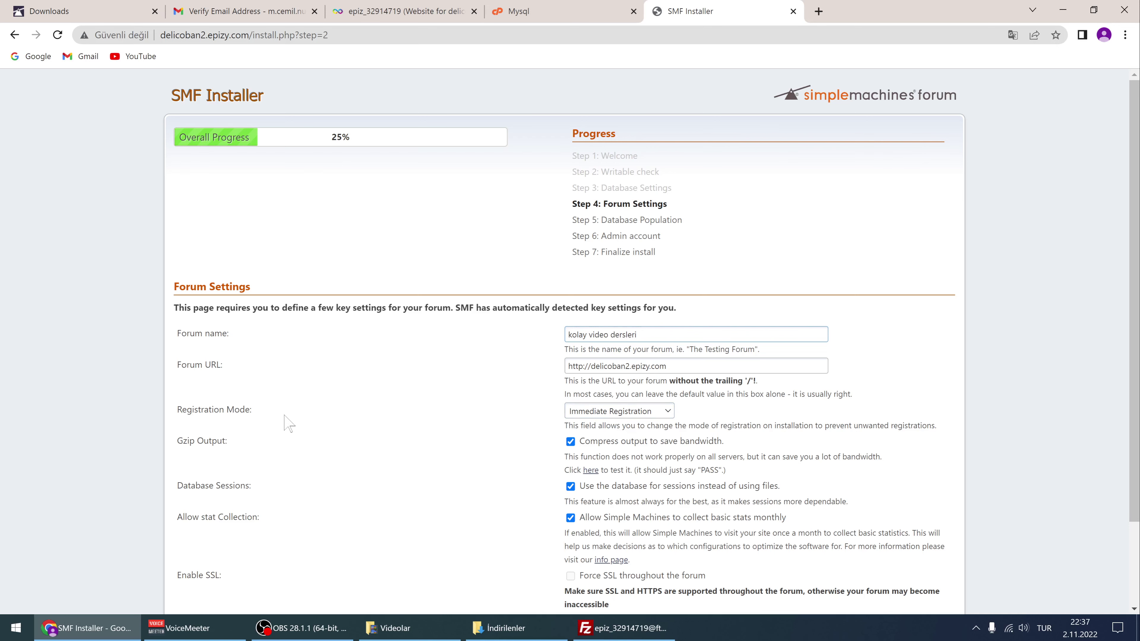
# Set Registration Mode to Email Activation and submit the forum settings
pyautogui.scroll(-2, 428, 426)
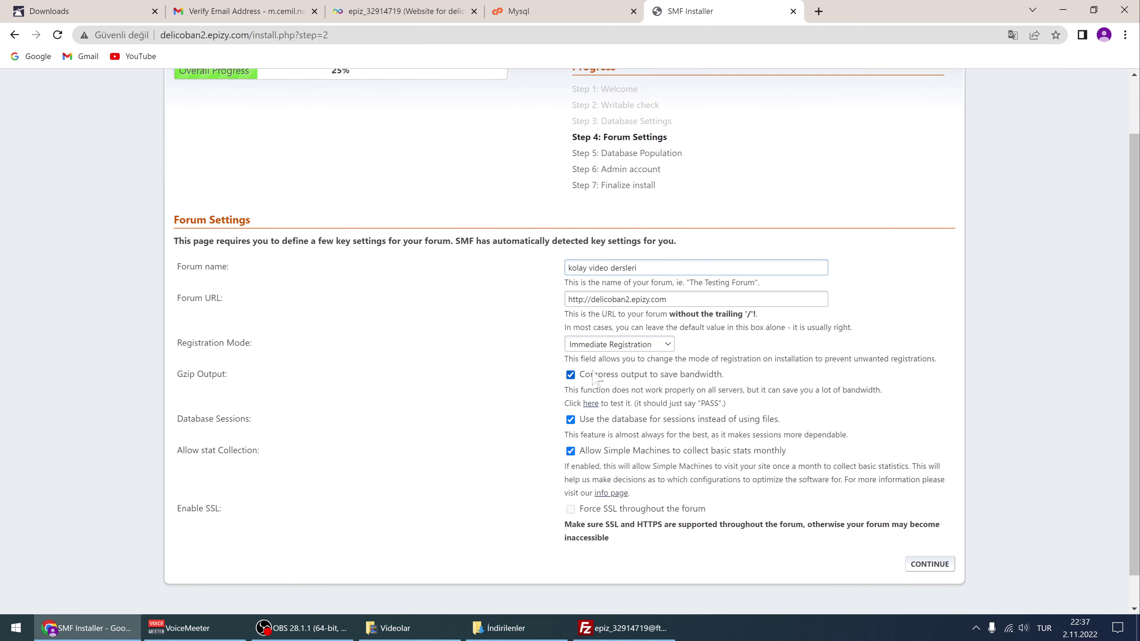
pyautogui.click(619, 345)
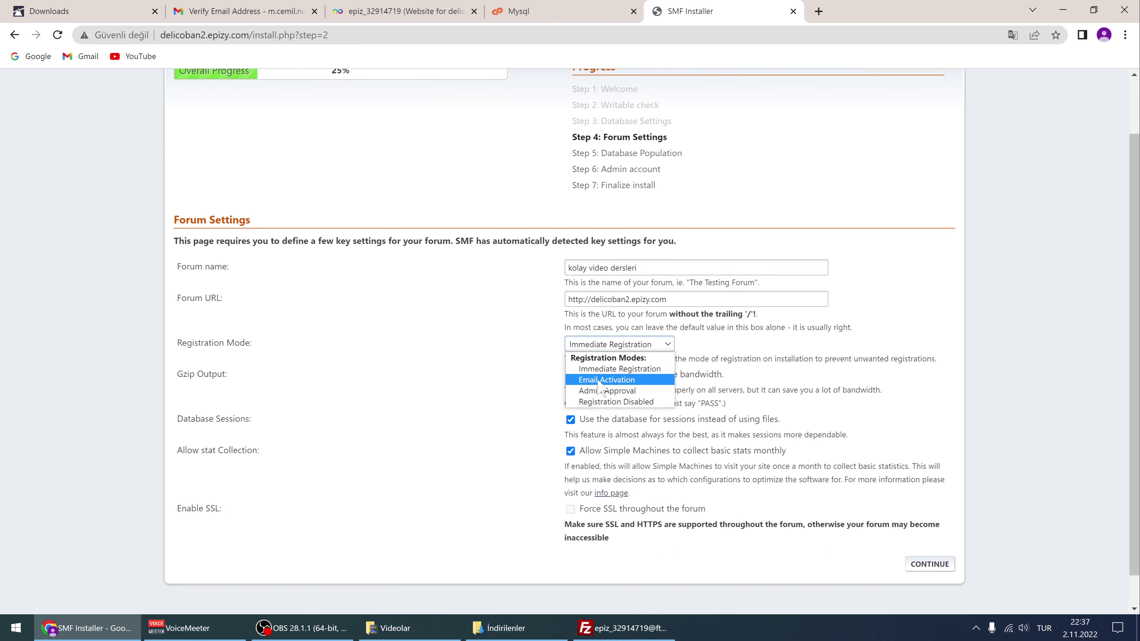
pyautogui.click(618, 386)
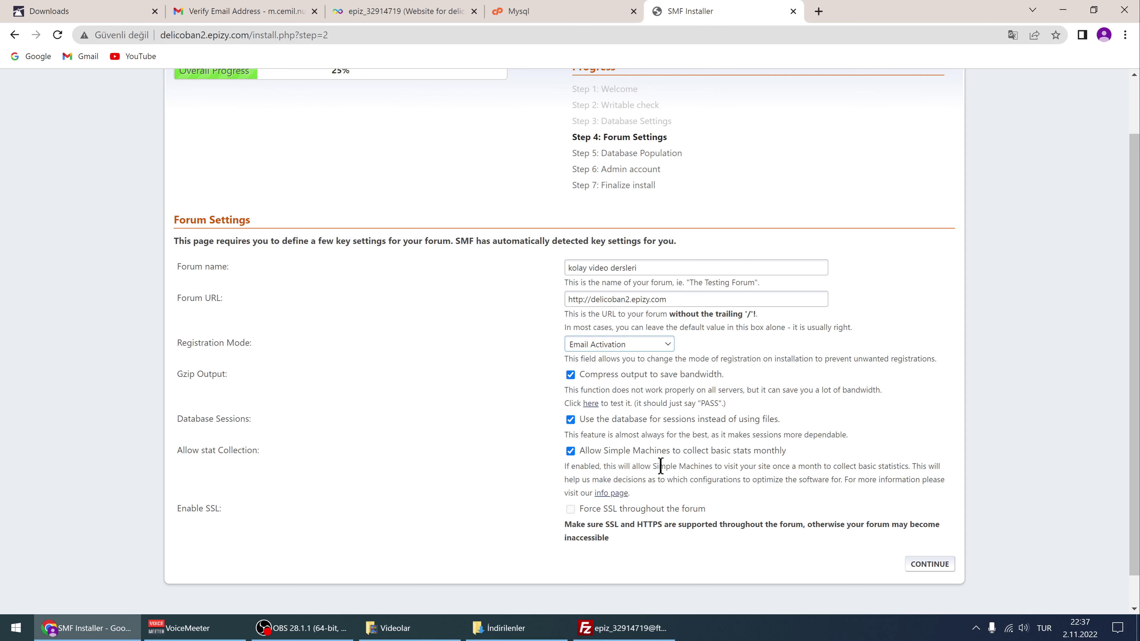
pyautogui.scroll(-1, 660, 466)
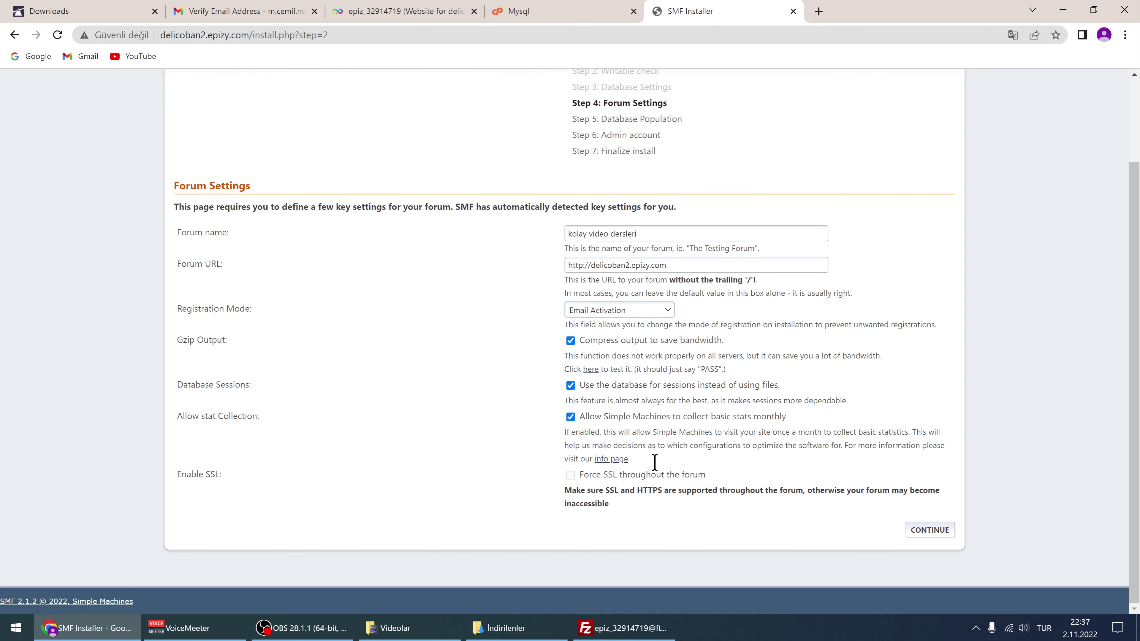
pyautogui.click(924, 533)
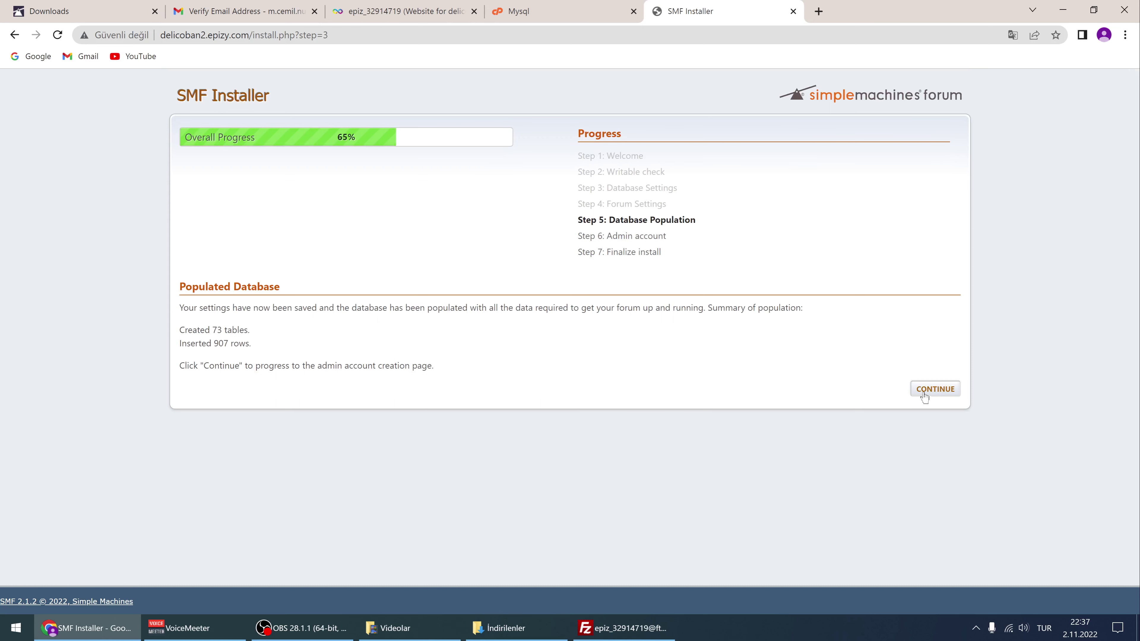
# Continue past Populated Database and enter the admin username and password twice
pyautogui.click(939, 391)
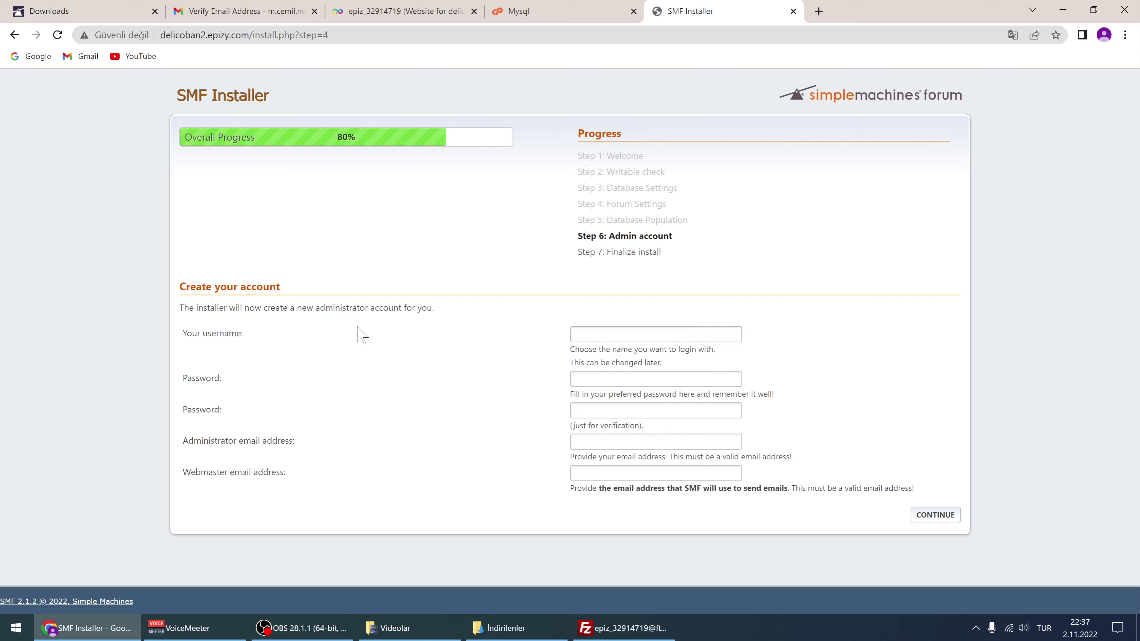
pyautogui.click(607, 335)
pyautogui.press('BackSpace')
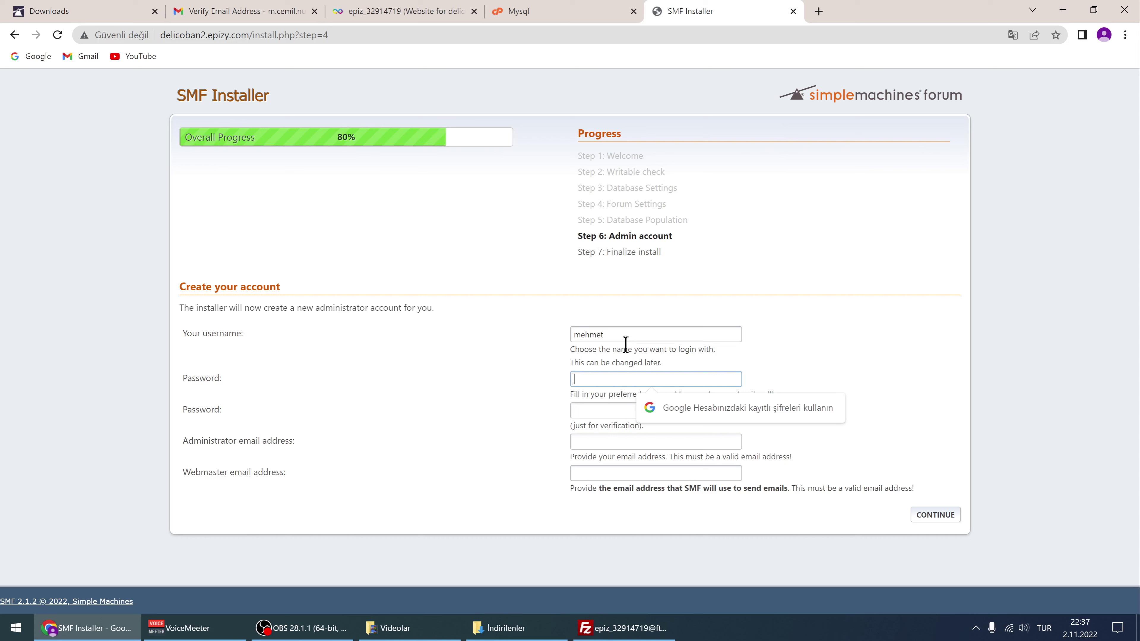
pyautogui.write('1')
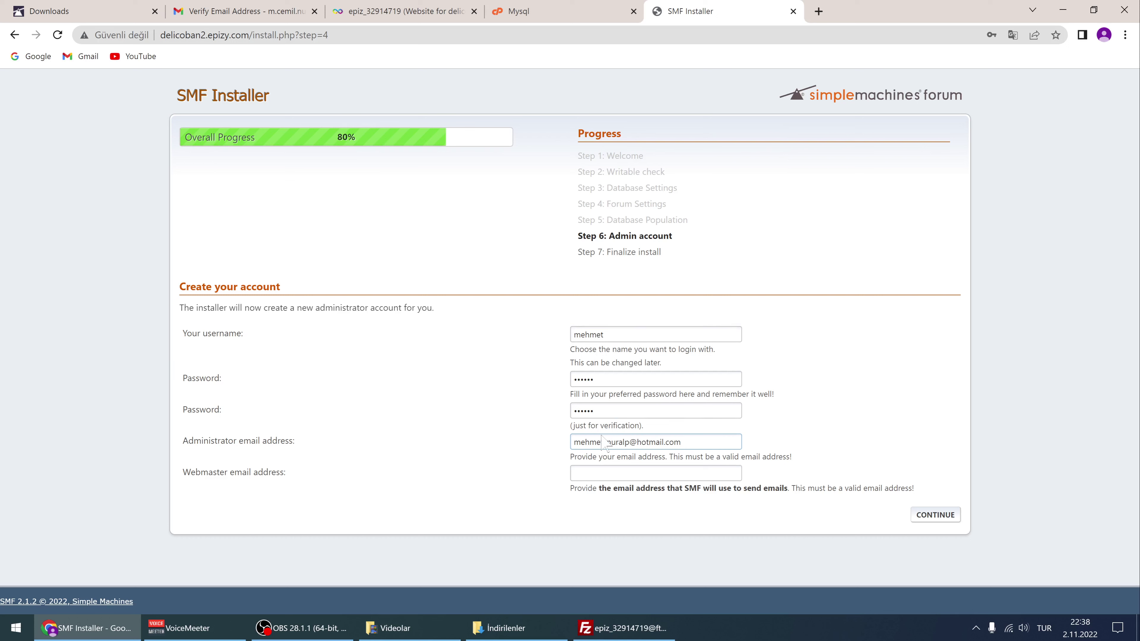
# Copy the administrator e-mail into Webmaster email address, fixing a wrong paste
pyautogui.tripleClick(631, 442)
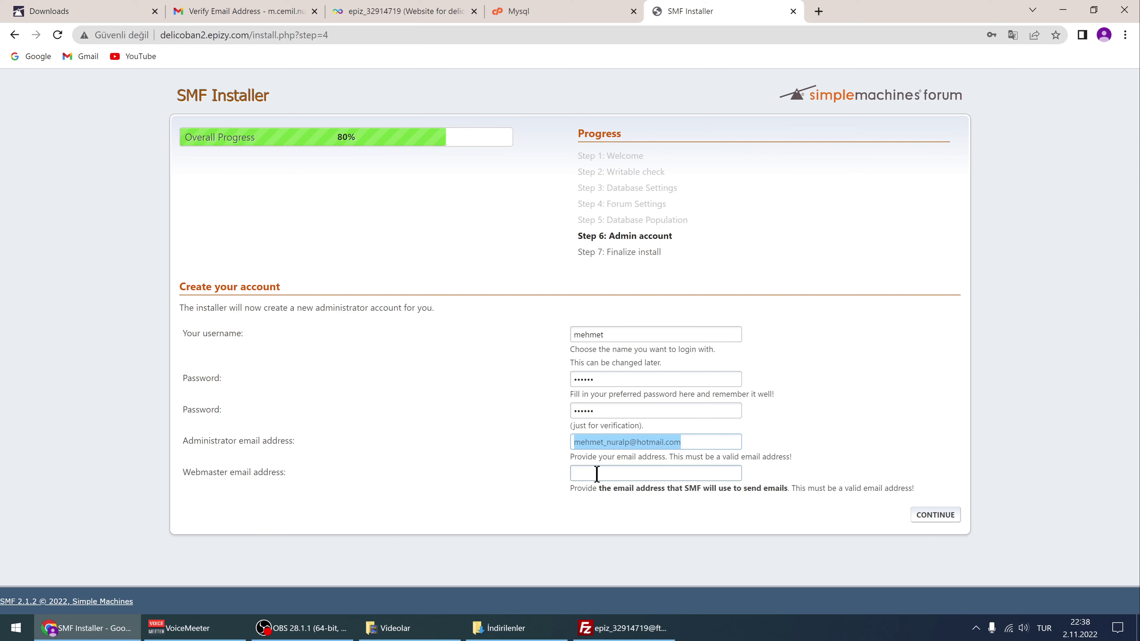
pyautogui.click(598, 473)
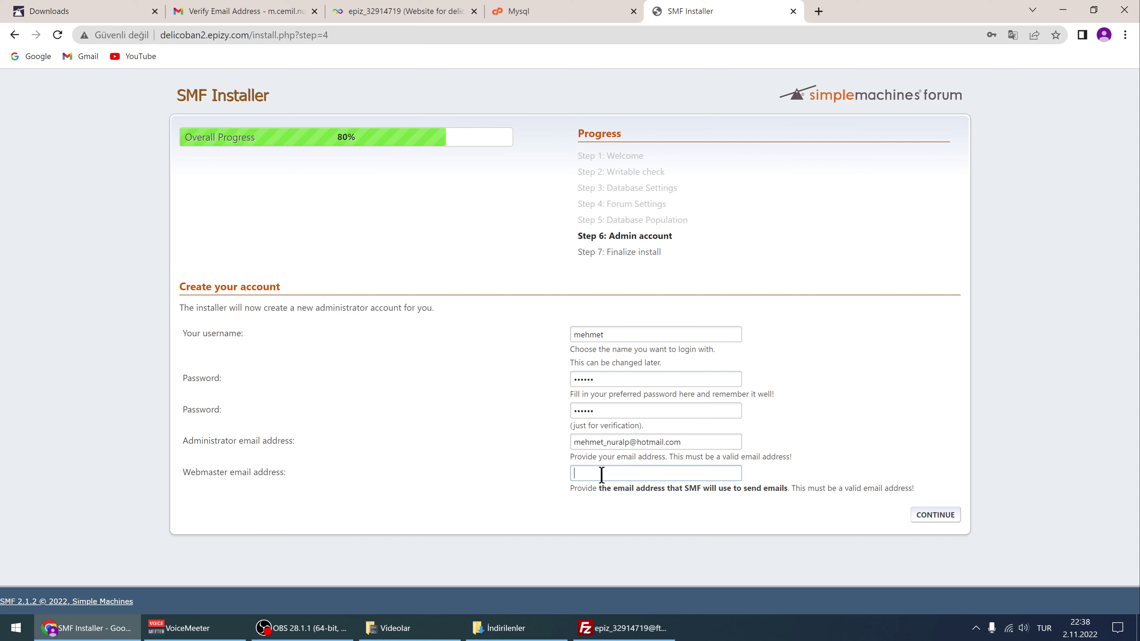
pyautogui.hotkey('ctrl', 'v')
pyautogui.moveTo(656, 473); pyautogui.dragTo(533, 497)
pyautogui.press('BackSpace')
pyautogui.moveTo(691, 442); pyautogui.dragTo(553, 454)
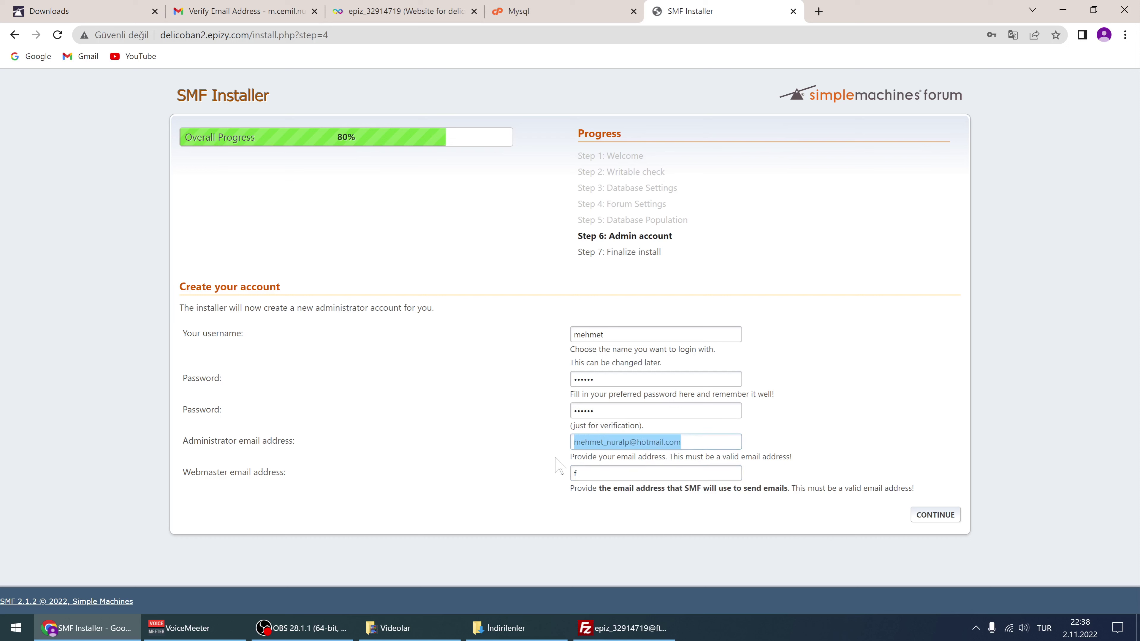
pyautogui.moveTo(624, 462); pyautogui.dragTo(544, 482)
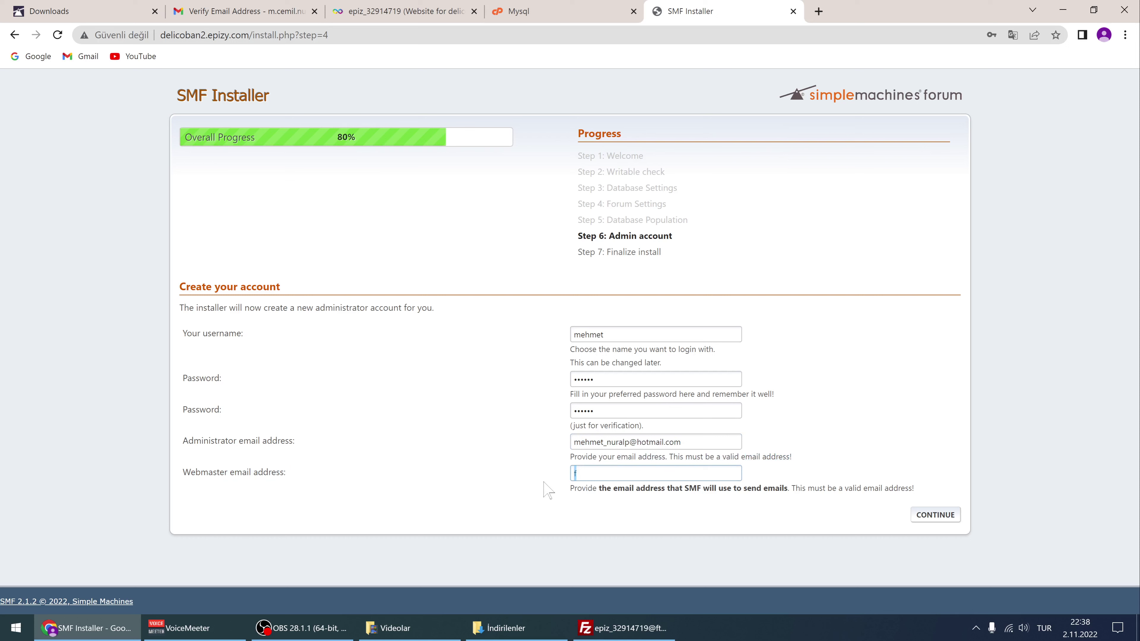
pyautogui.hotkey('ctrl', 'v')
# Submit the admin account details and dismiss Chrome's password warning and save-password prompts
pyautogui.click(937, 519)
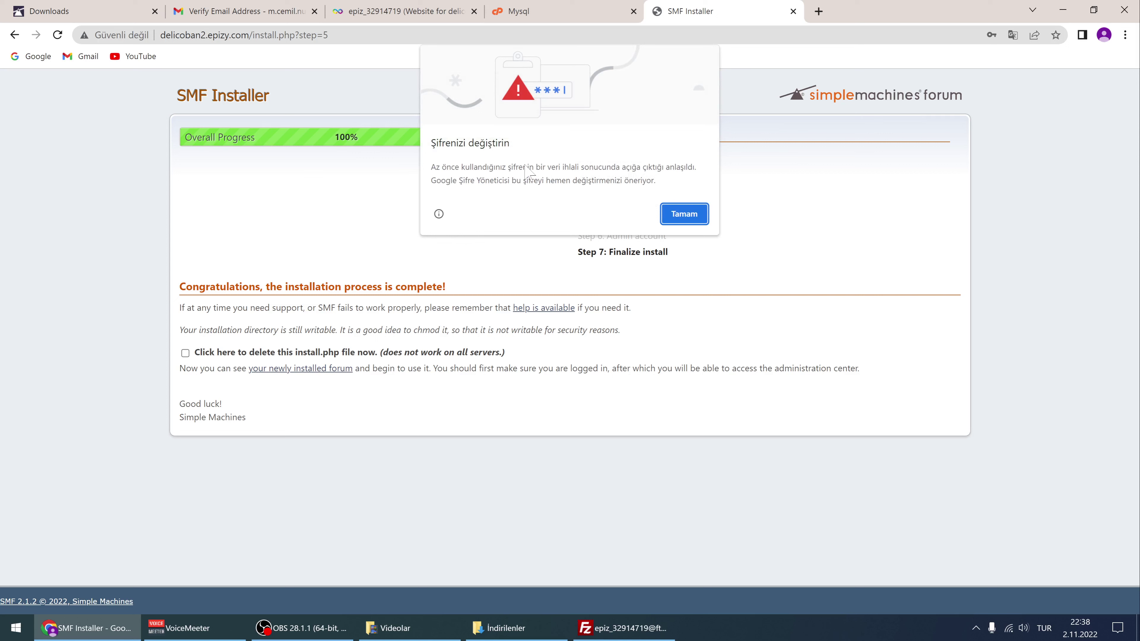
pyautogui.click(694, 217)
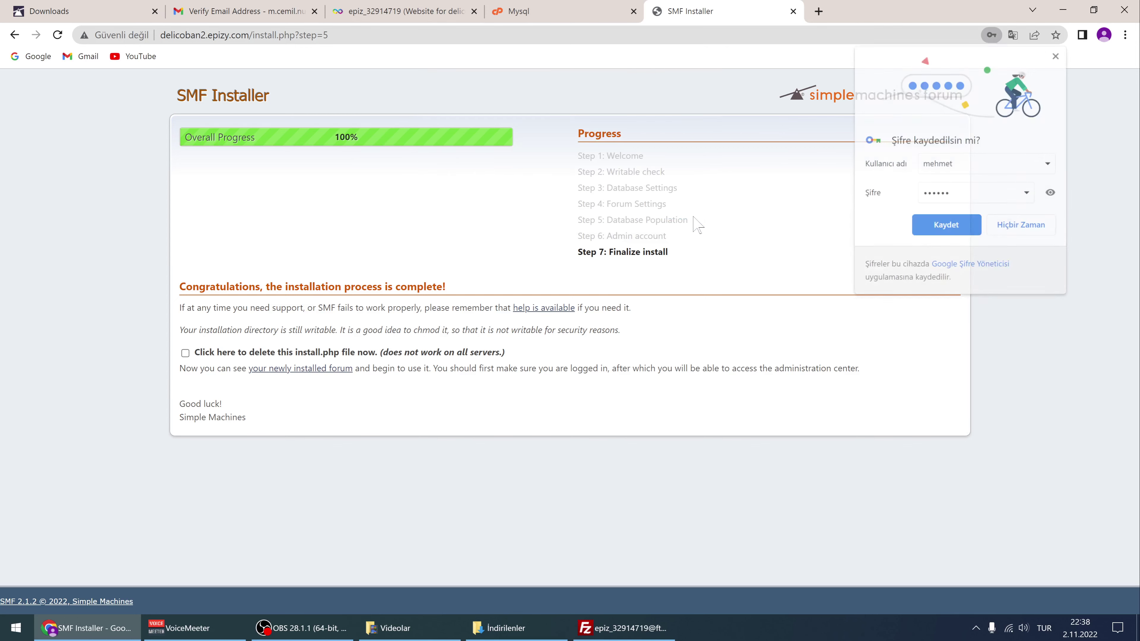
pyautogui.click(1031, 232)
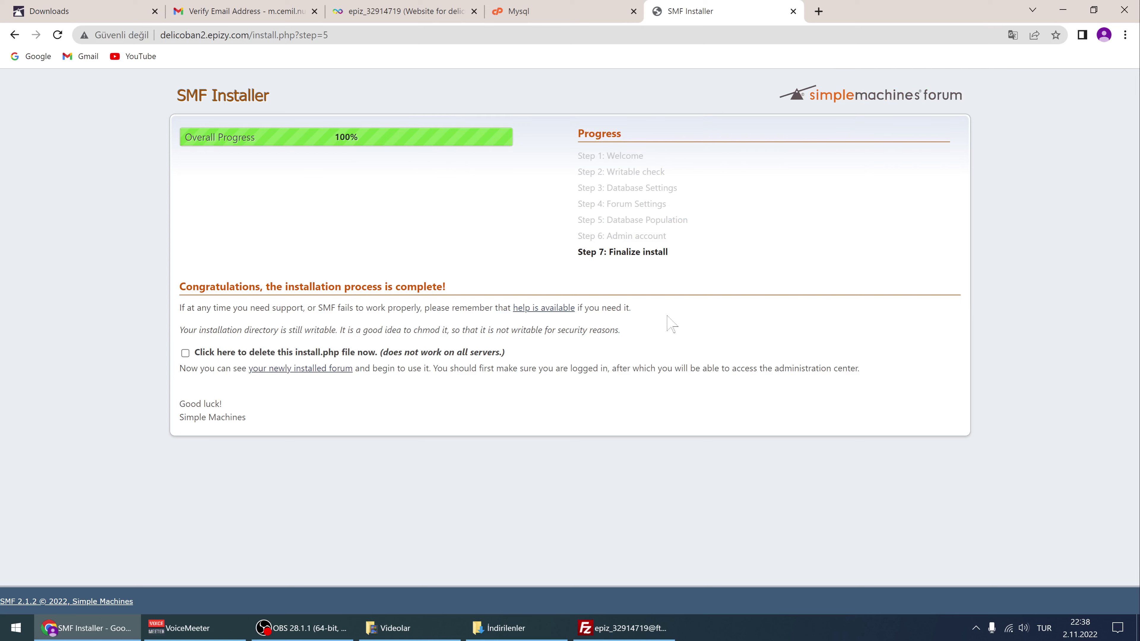
# Translate the completed installer page into Turkish, then switch it back to English (İngilizce)
pyautogui.rightClick(684, 318)
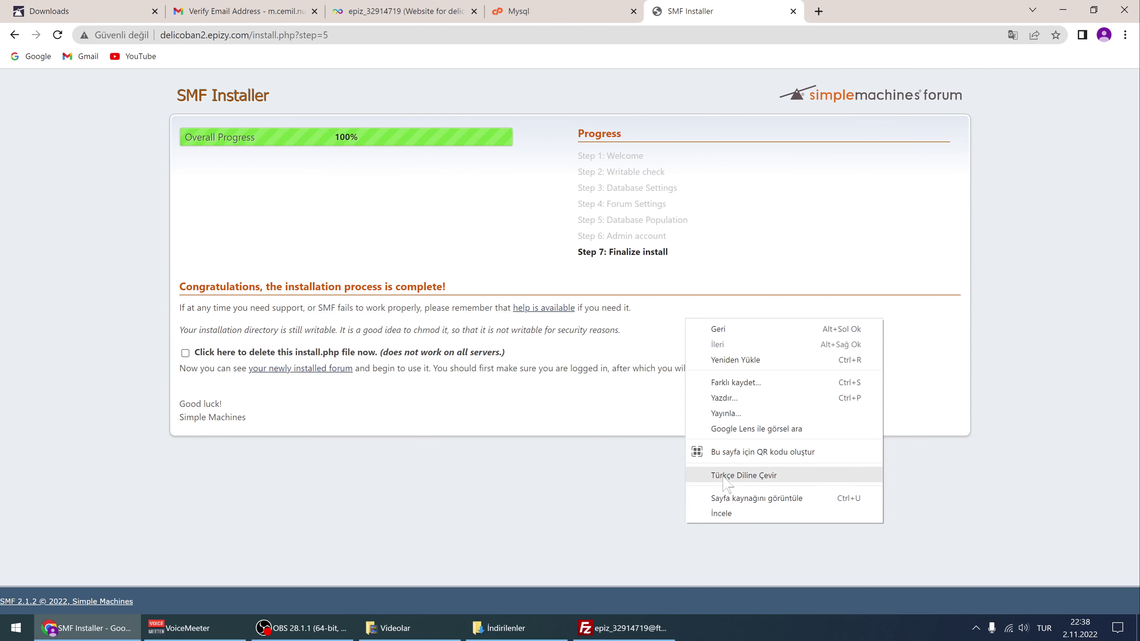
pyautogui.click(743, 475)
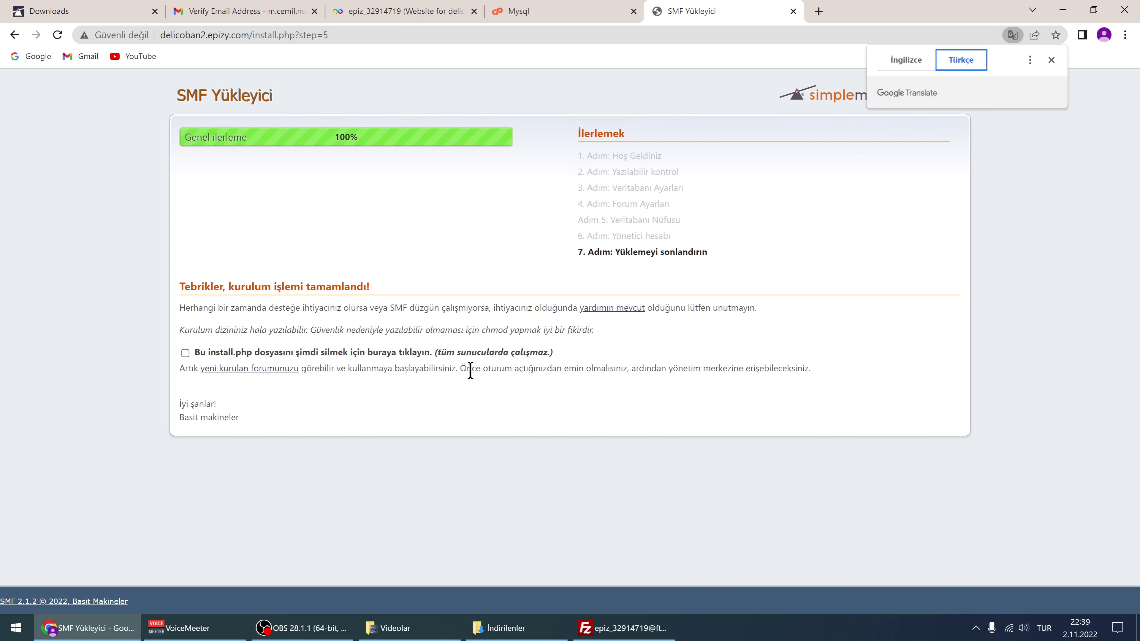
pyautogui.click(906, 62)
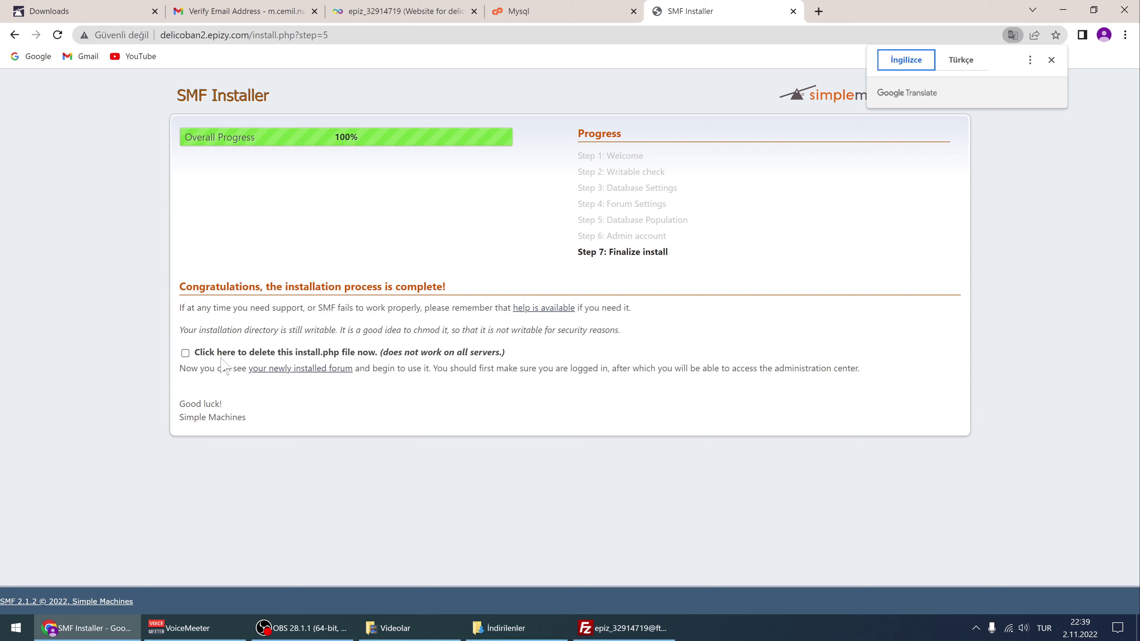
# Have the finished installer delete install.php, then switch to FileZilla
pyautogui.click(185, 353)
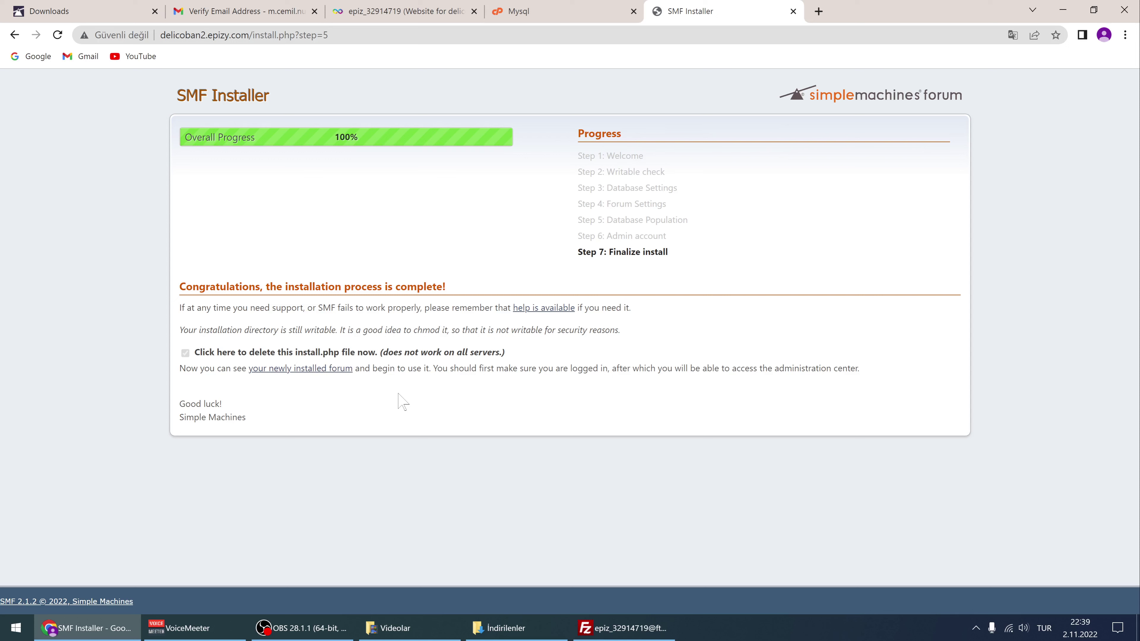
pyautogui.click(626, 628)
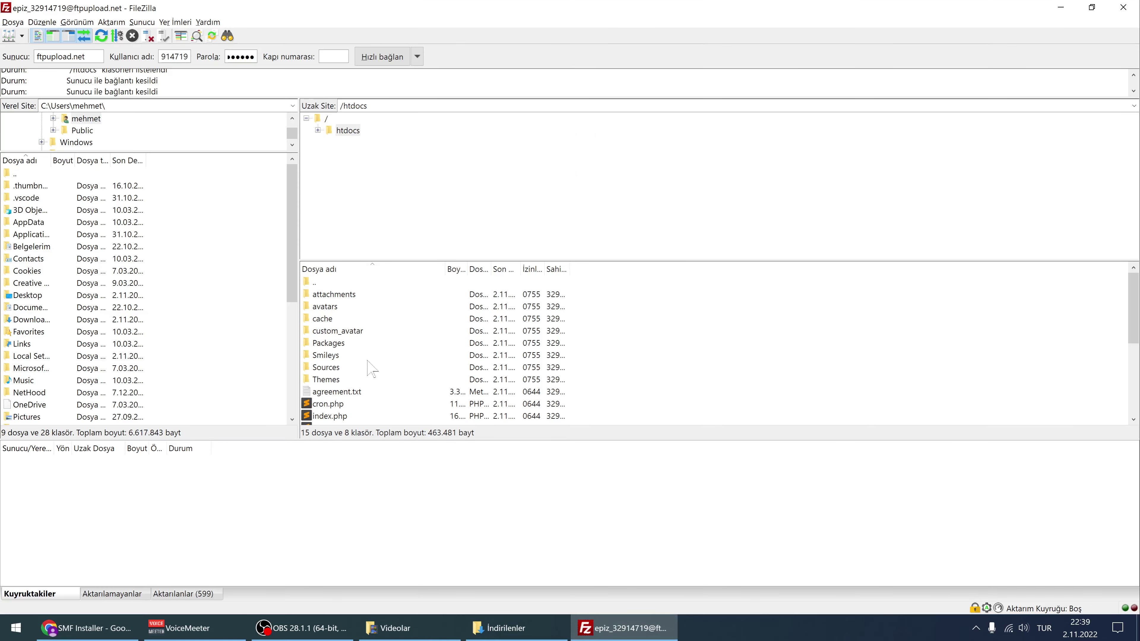
# Scroll the server's htdocs listing and select ssi_examples.shtml and install.php
pyautogui.scroll(-4, 384, 364)
pyautogui.scroll(4, 368, 357)
pyautogui.scroll(-4, 353, 373)
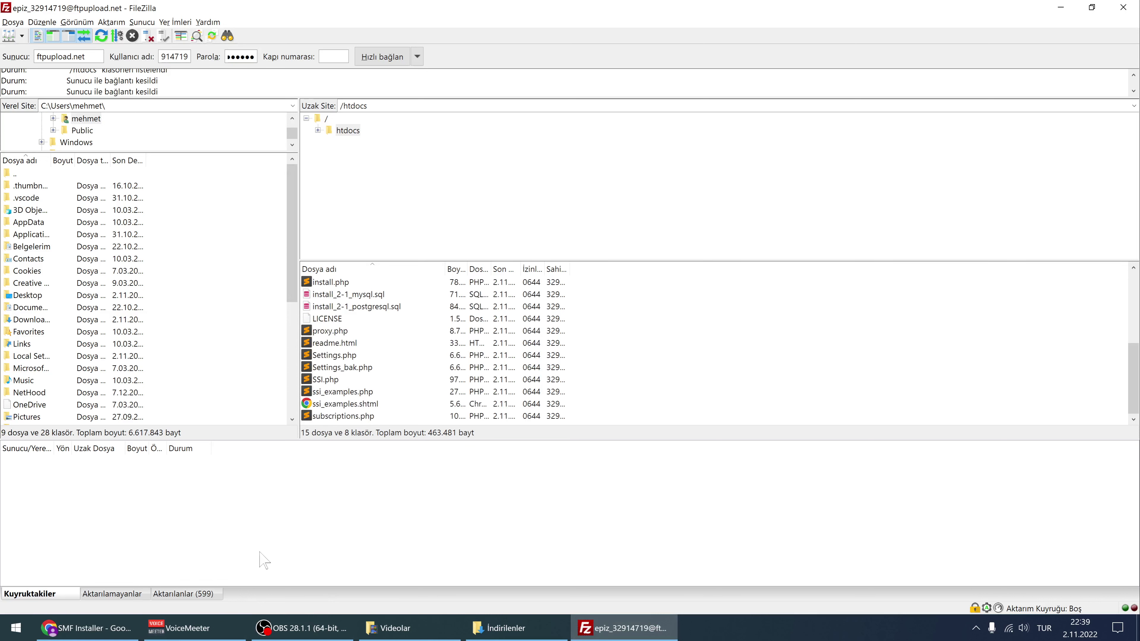
pyautogui.click(83, 628)
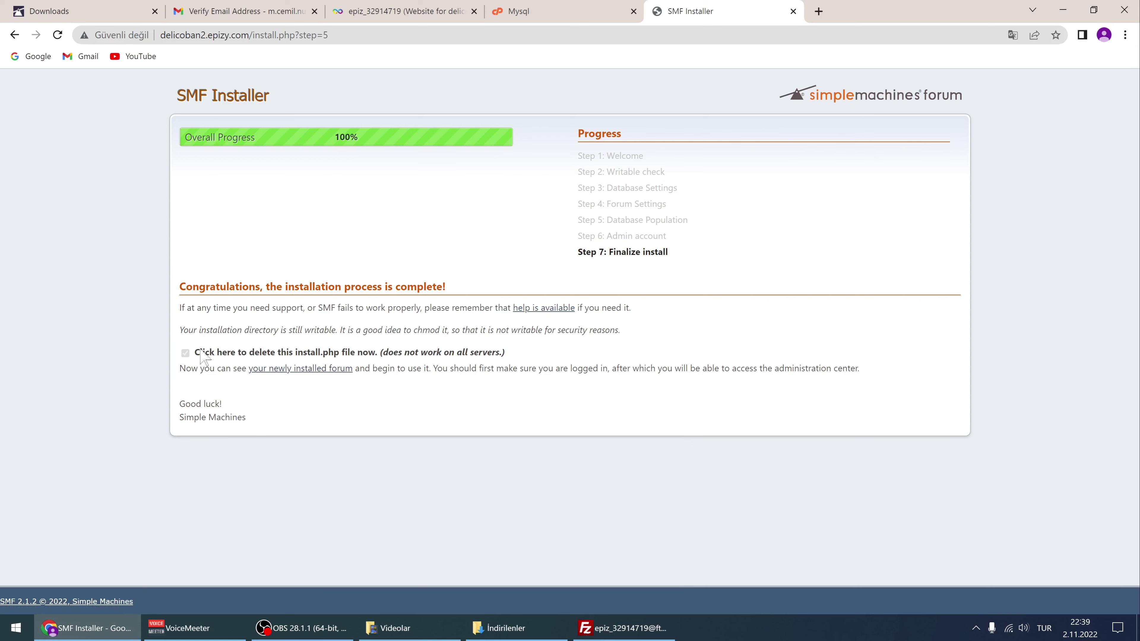
pyautogui.click(646, 629)
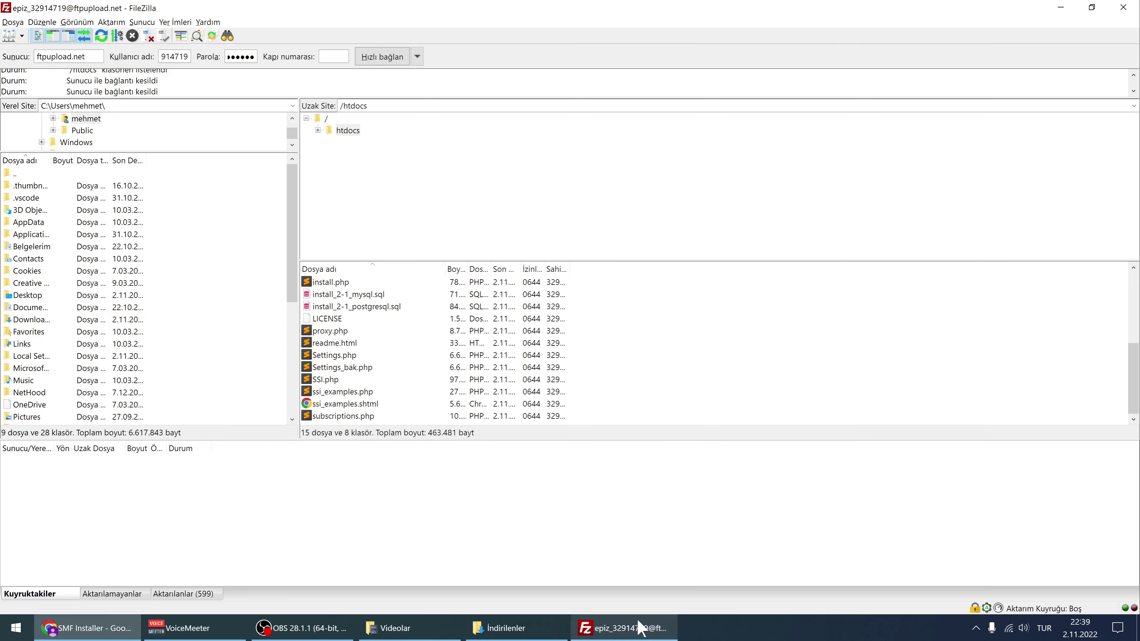
pyautogui.click(352, 403)
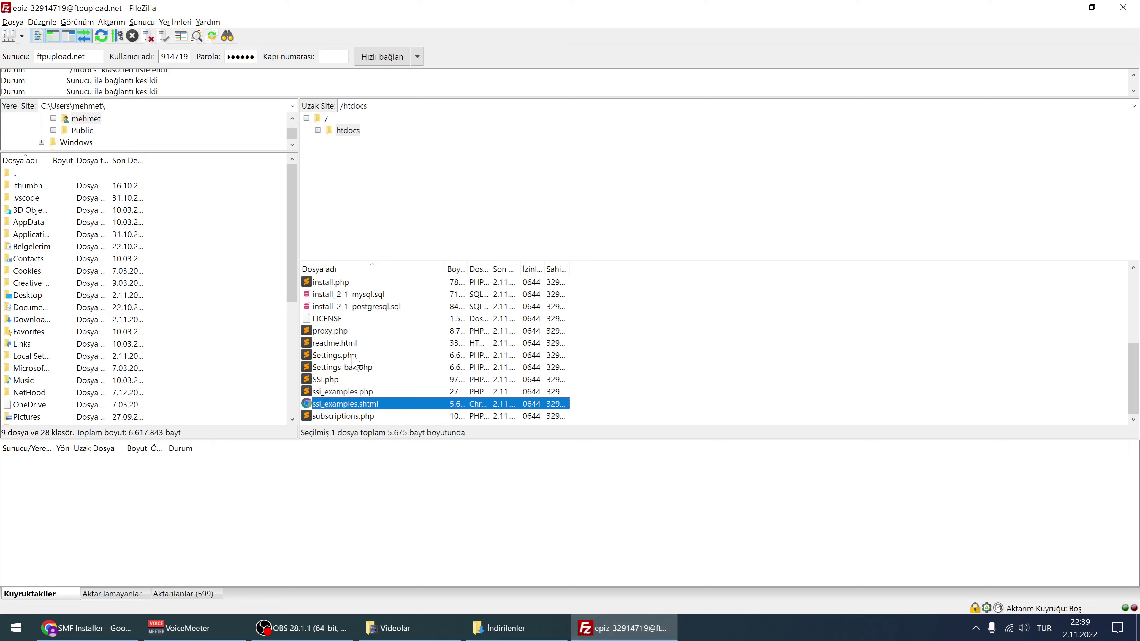
pyautogui.click(339, 282)
# Browse htdocs and attachments, confirm install.php is still on the server, and return to the installer page
pyautogui.click(347, 131)
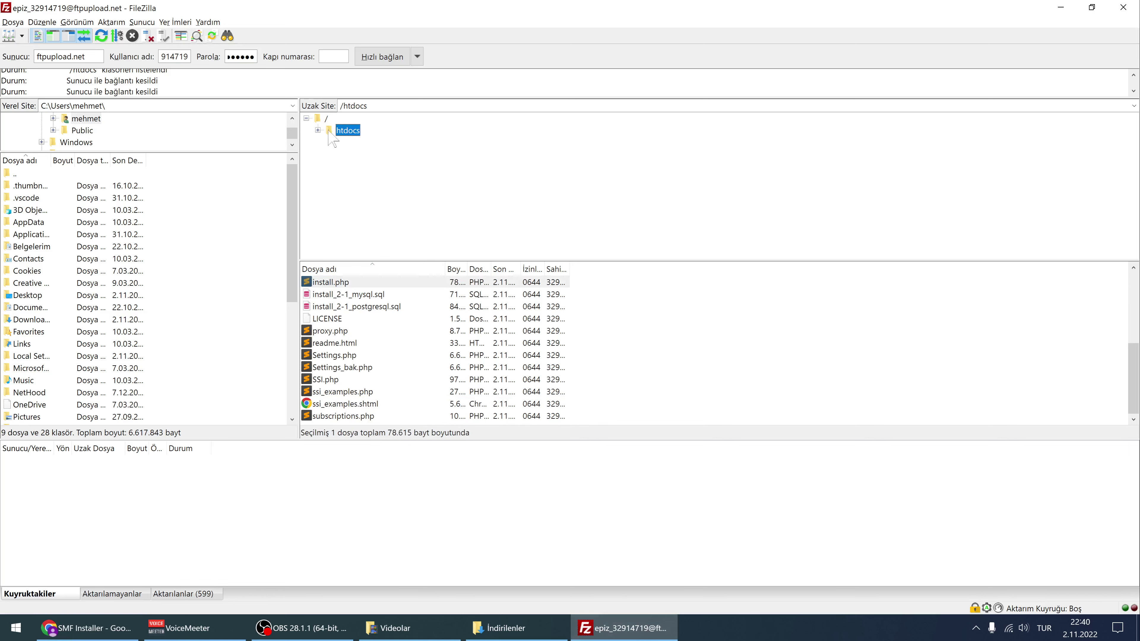
pyautogui.click(349, 142)
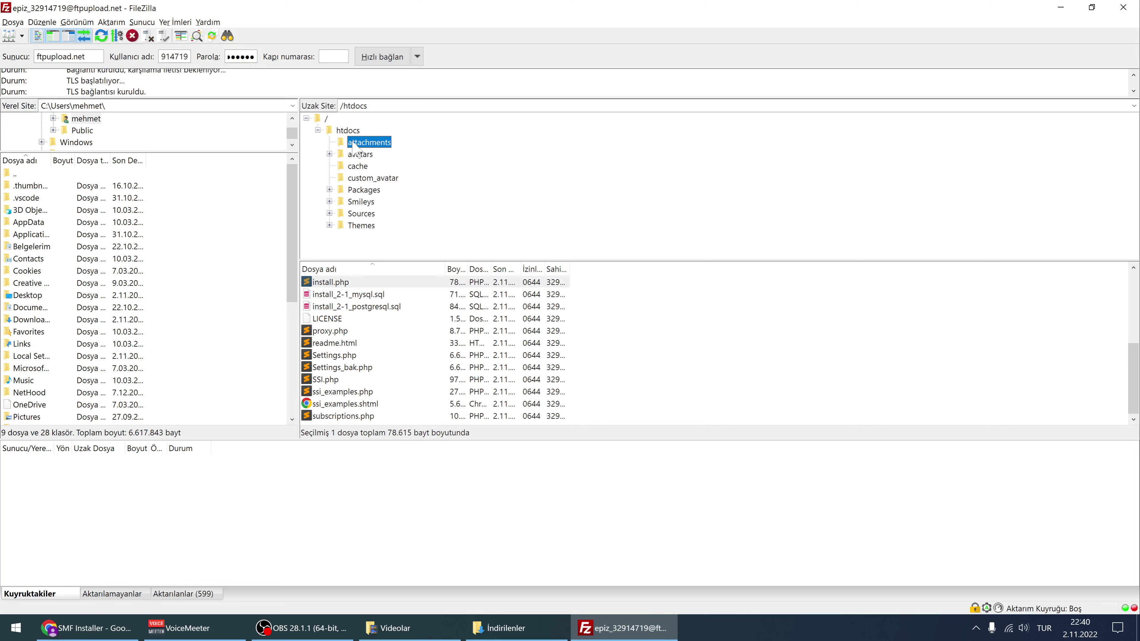
pyautogui.click(348, 130)
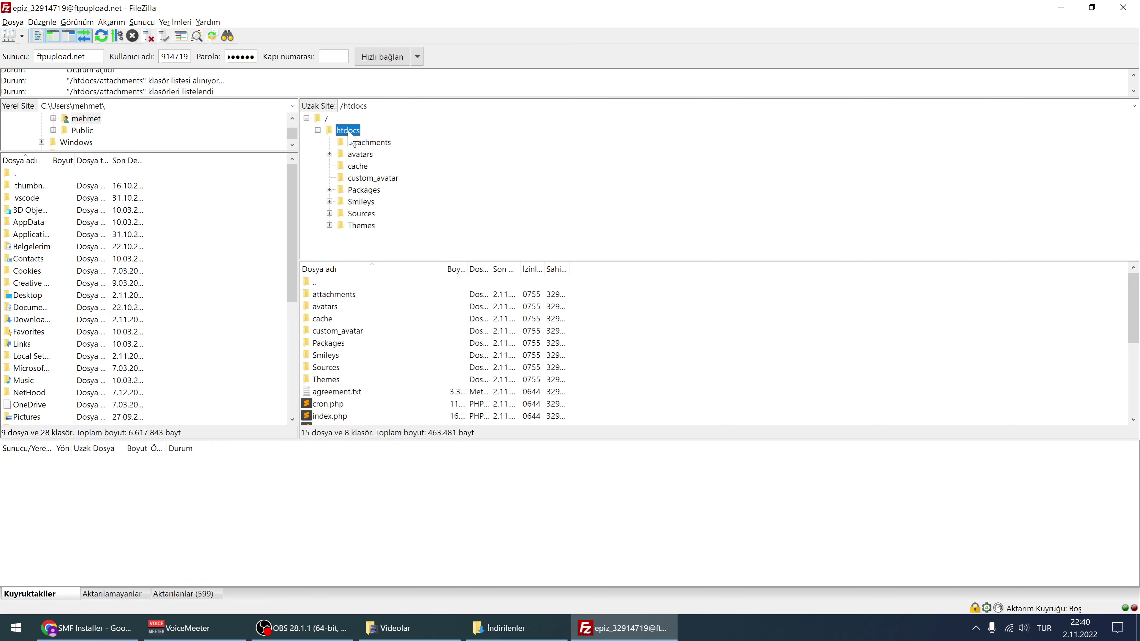
pyautogui.scroll(-4, 395, 336)
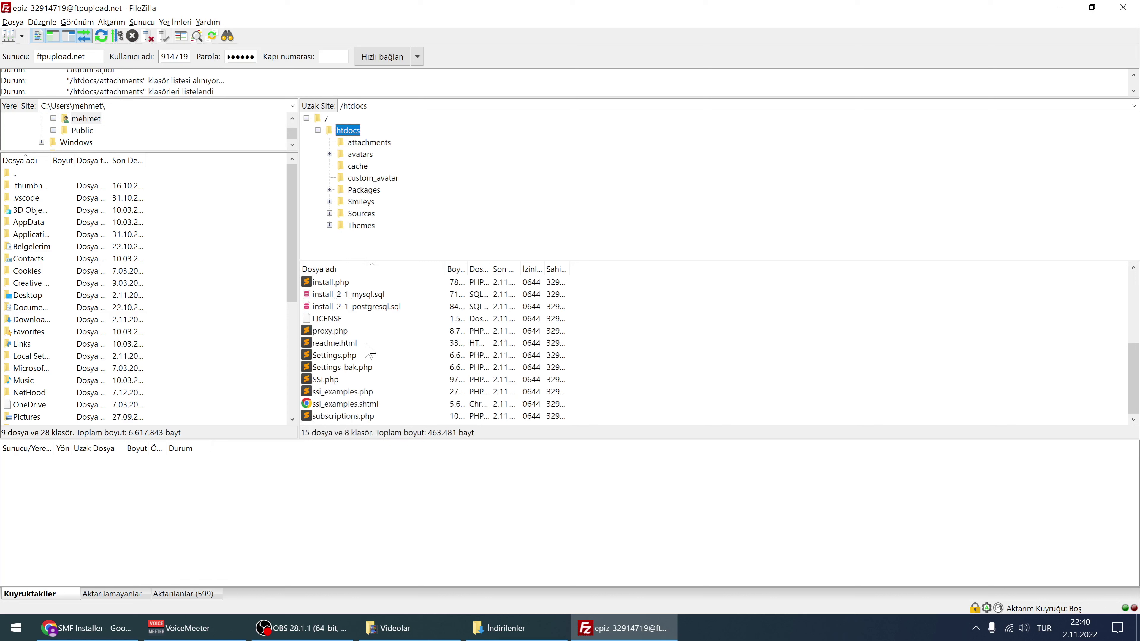
pyautogui.scroll(3, 369, 362)
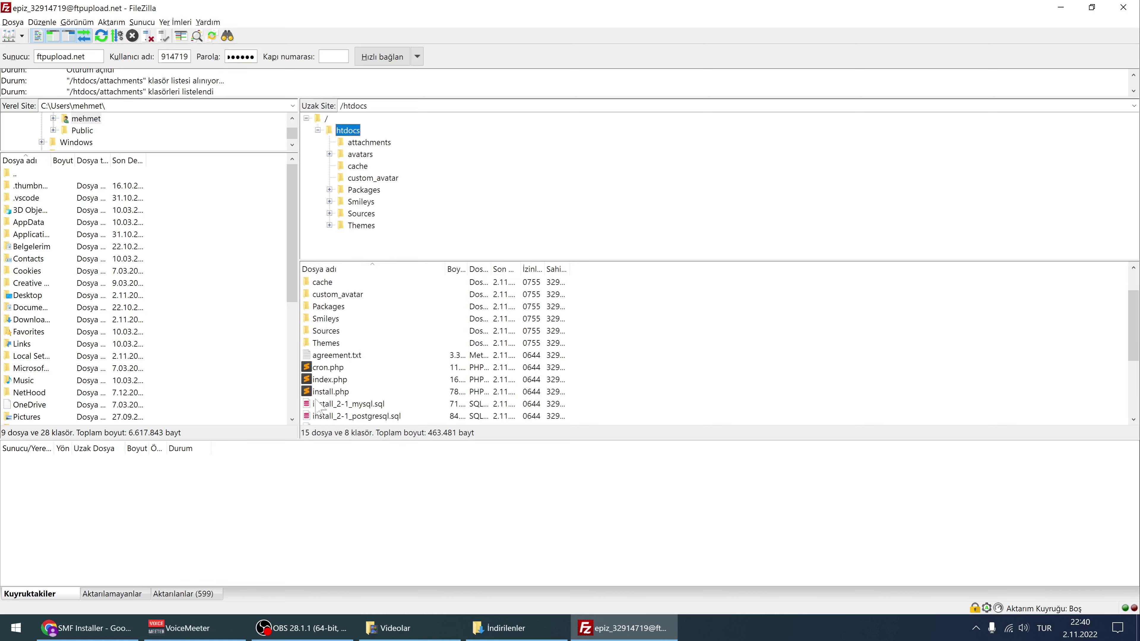
pyautogui.click(331, 392)
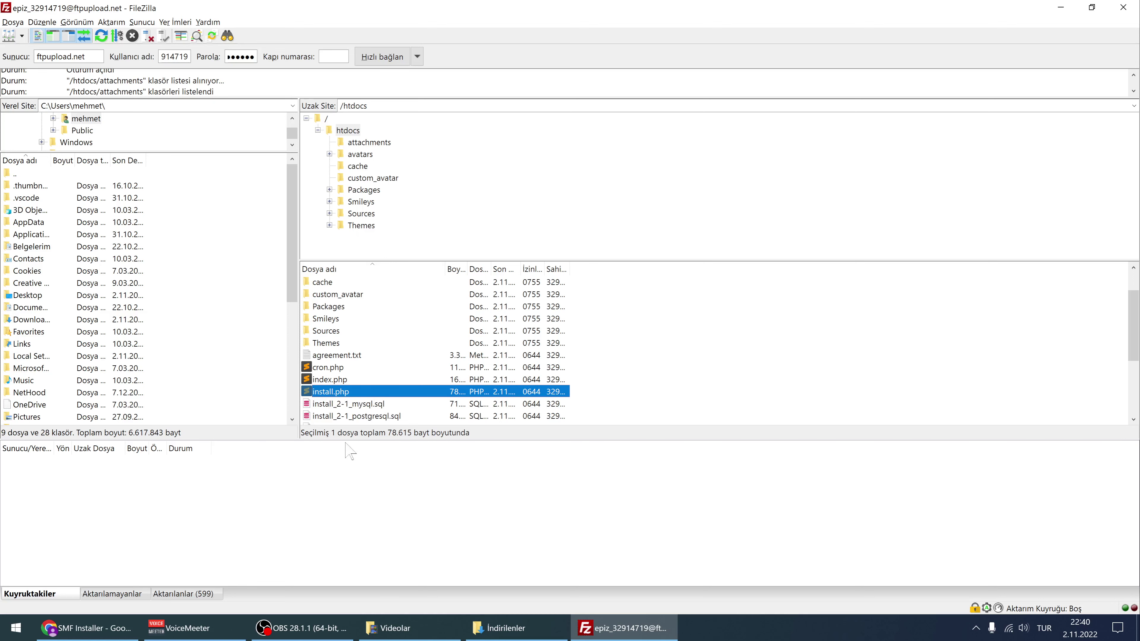
pyautogui.click(112, 626)
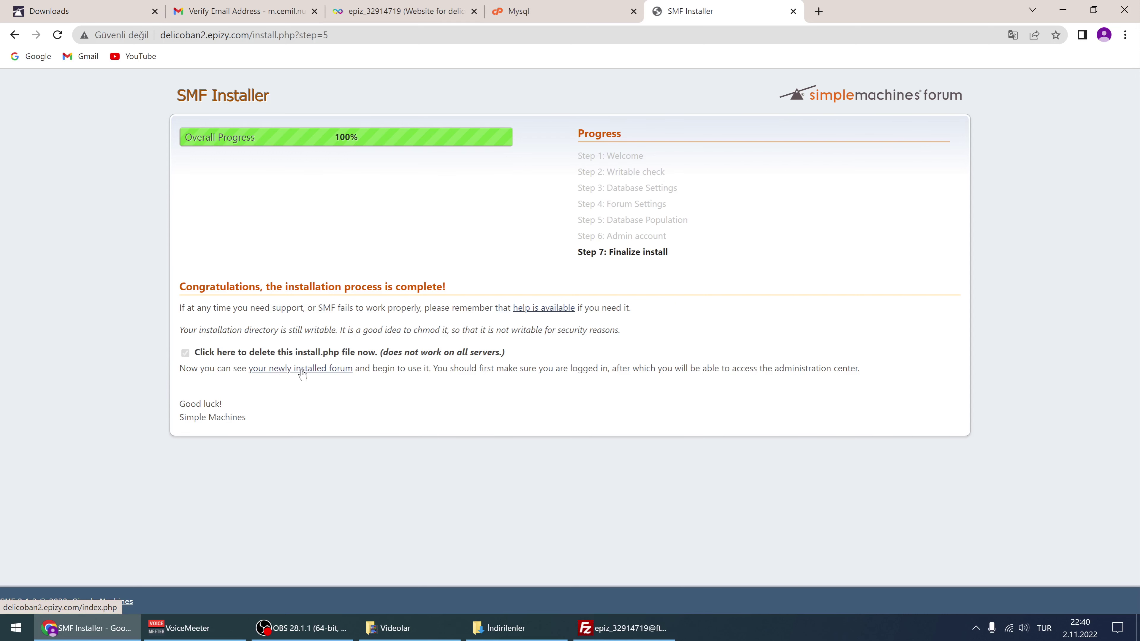
# Open the newly installed kolay video dersleri forum and go to its Admin area
pyautogui.click(301, 369)
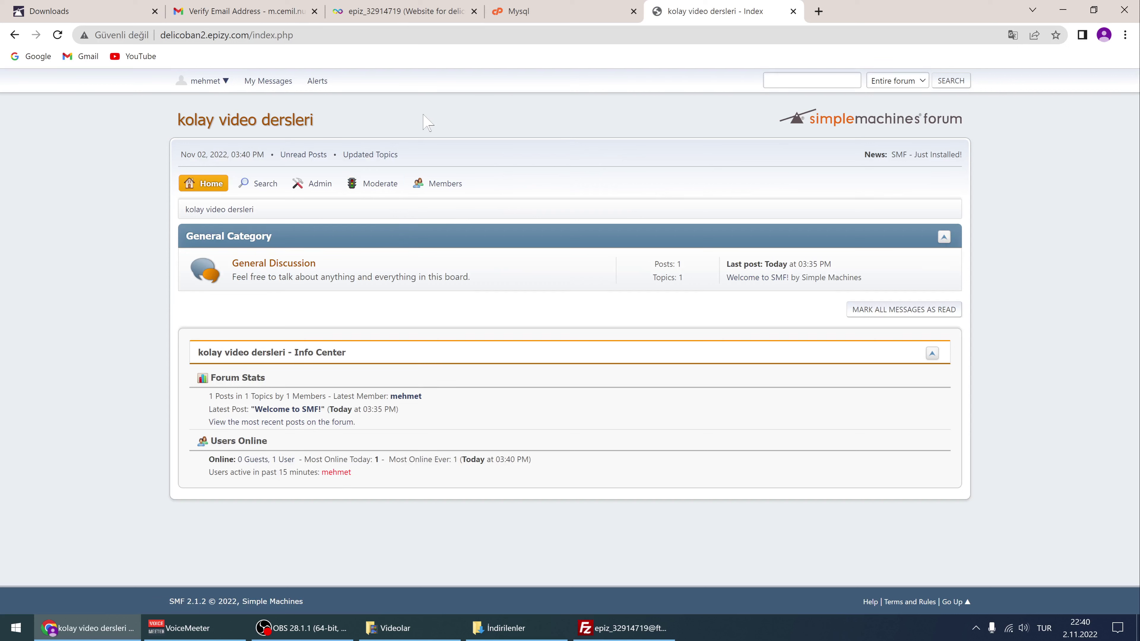
pyautogui.click(220, 81)
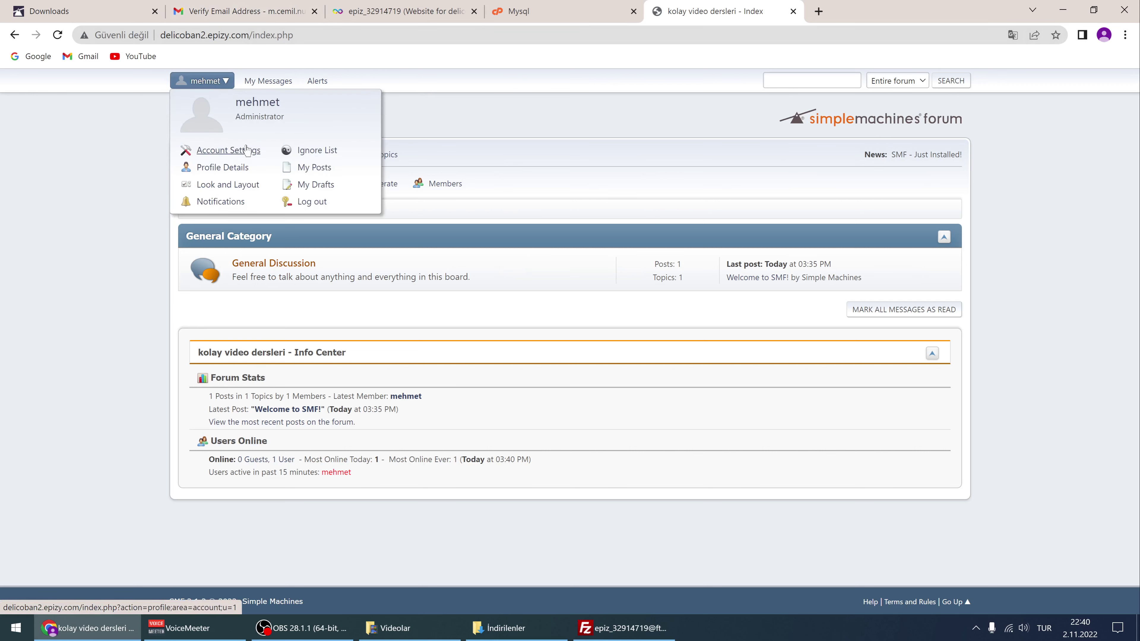
pyautogui.click(462, 120)
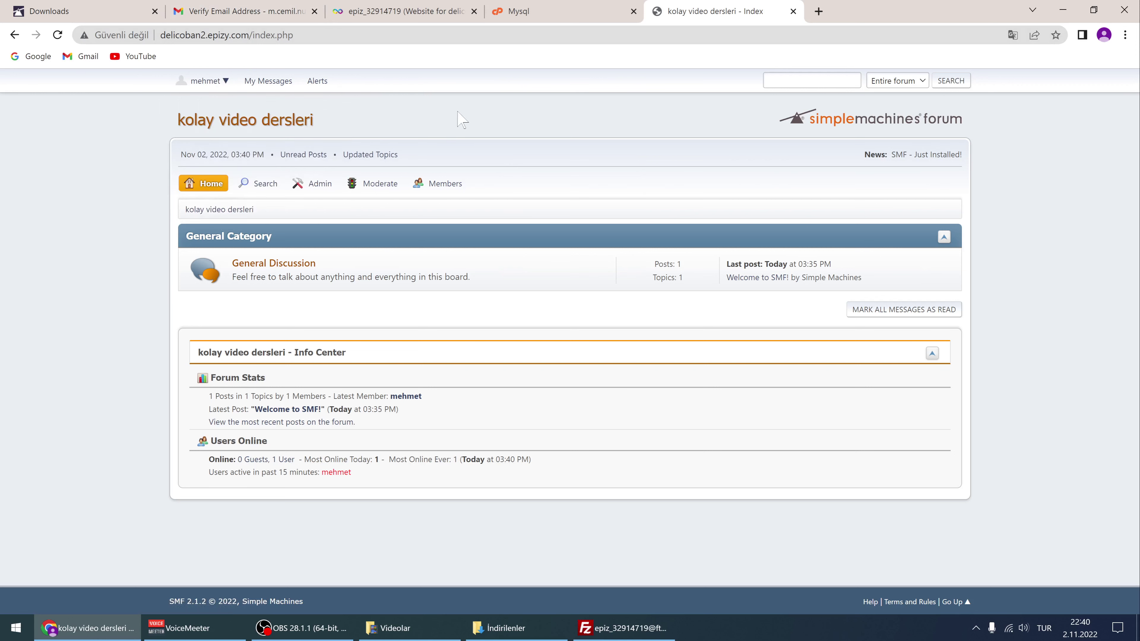
pyautogui.moveTo(319, 186)
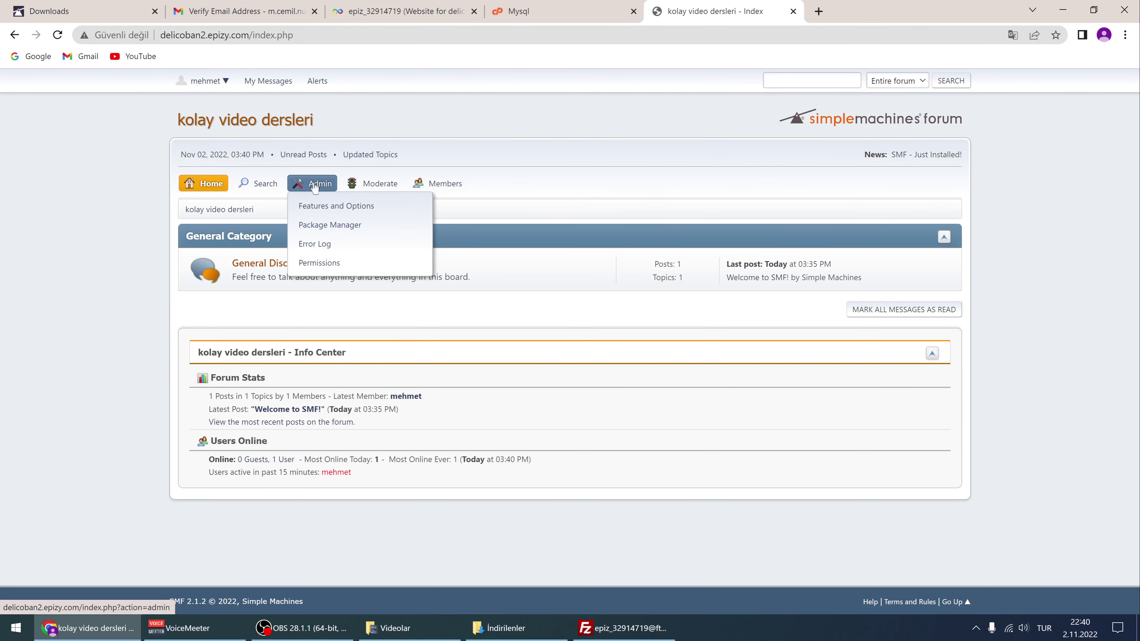
pyautogui.click(315, 186)
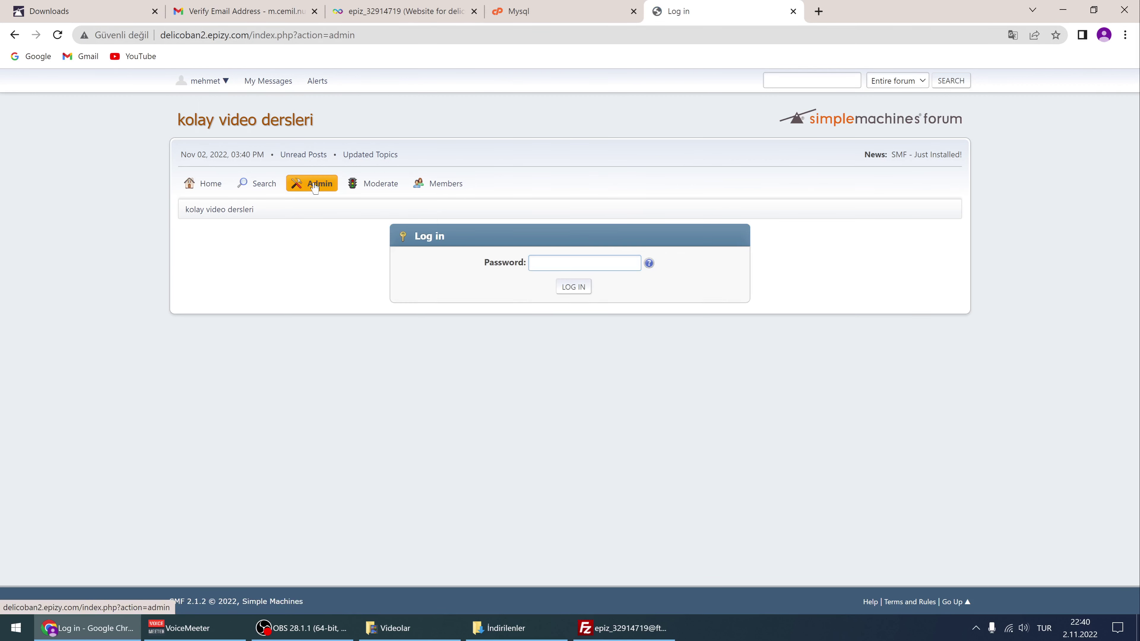
# Log in to the Administration Center with the admin password and look through it
pyautogui.click(549, 264)
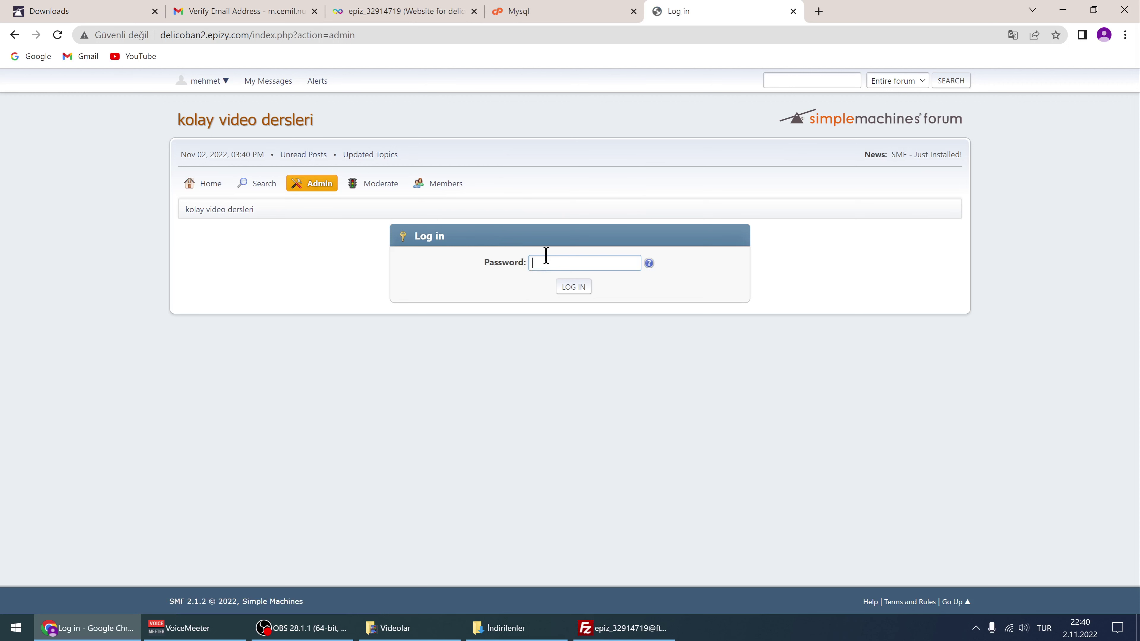
pyautogui.click(549, 265)
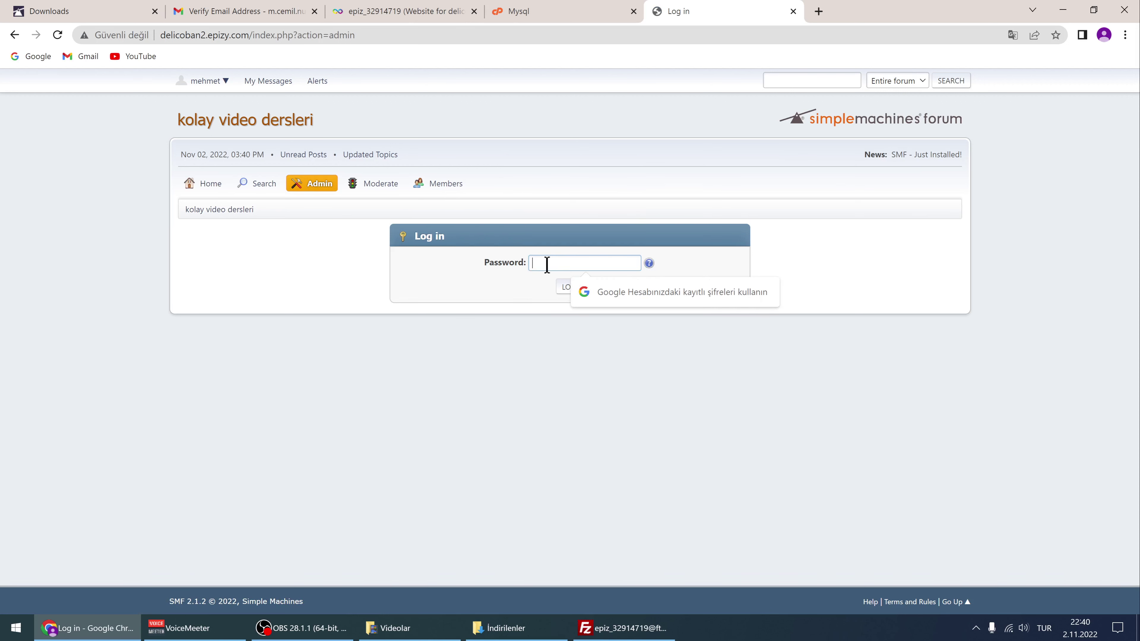
pyautogui.write('••••••')
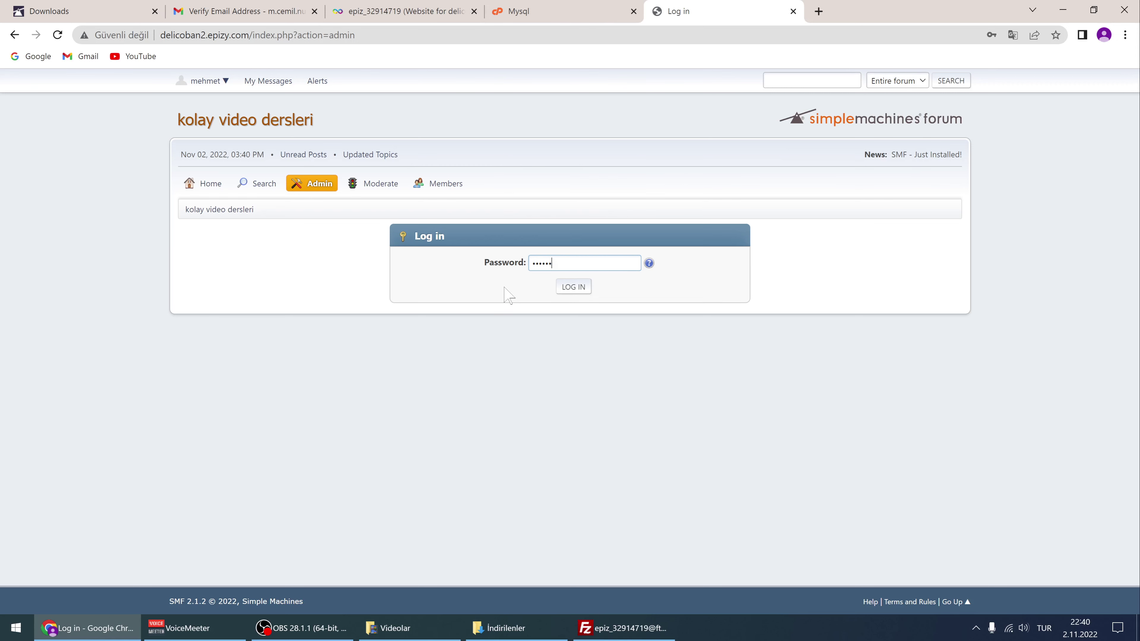
pyautogui.click(569, 291)
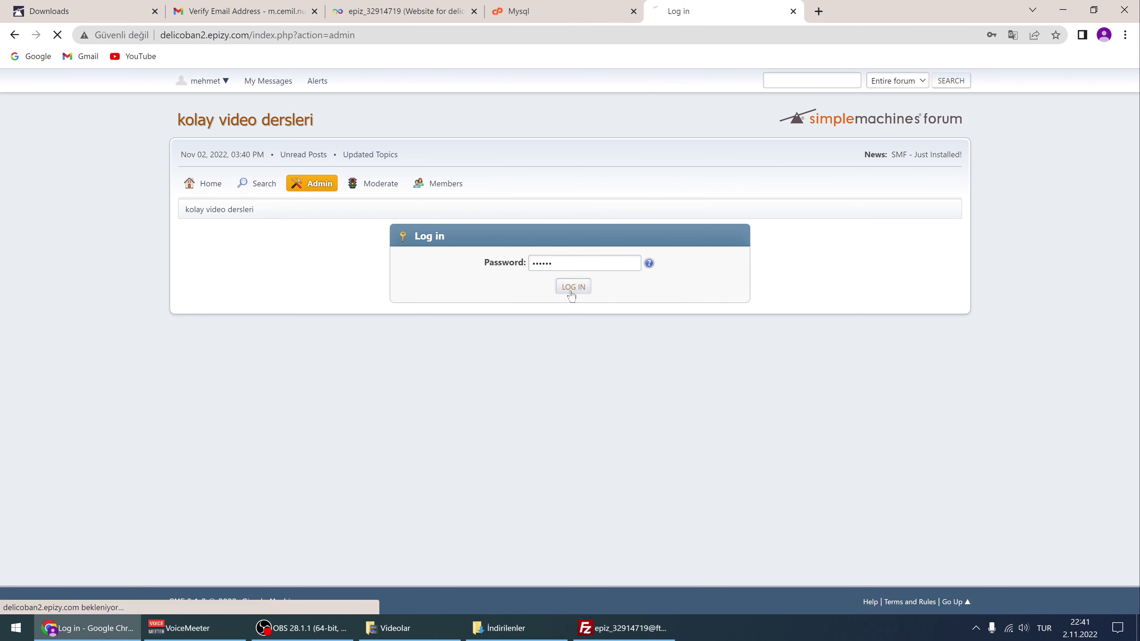
pyautogui.scroll(-3, 406, 264)
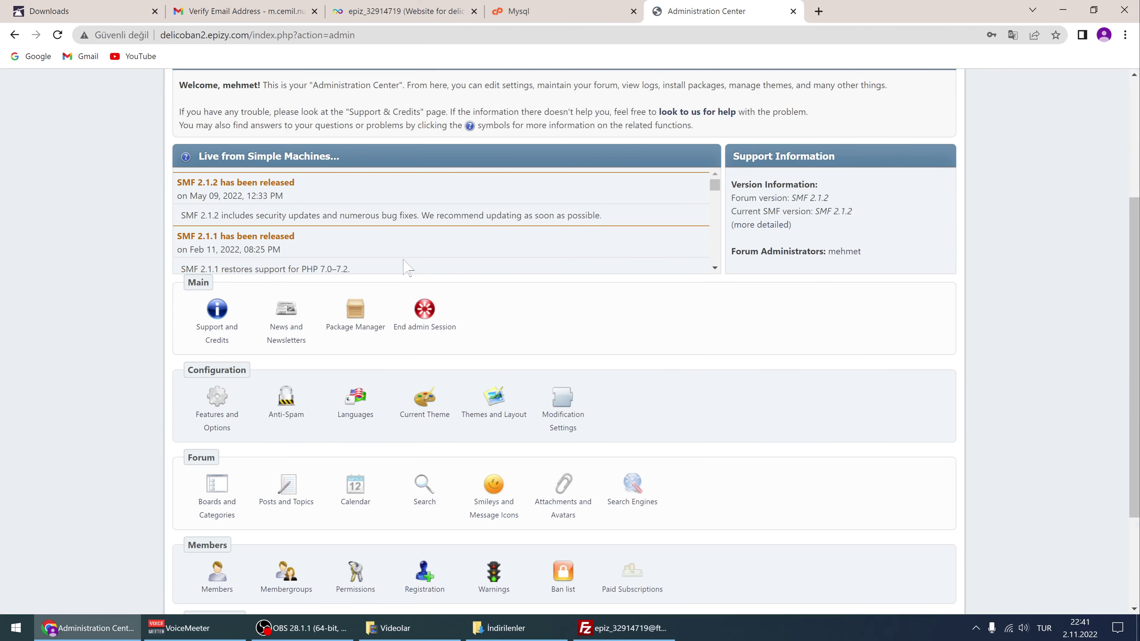
pyautogui.scroll(-5, 410, 262)
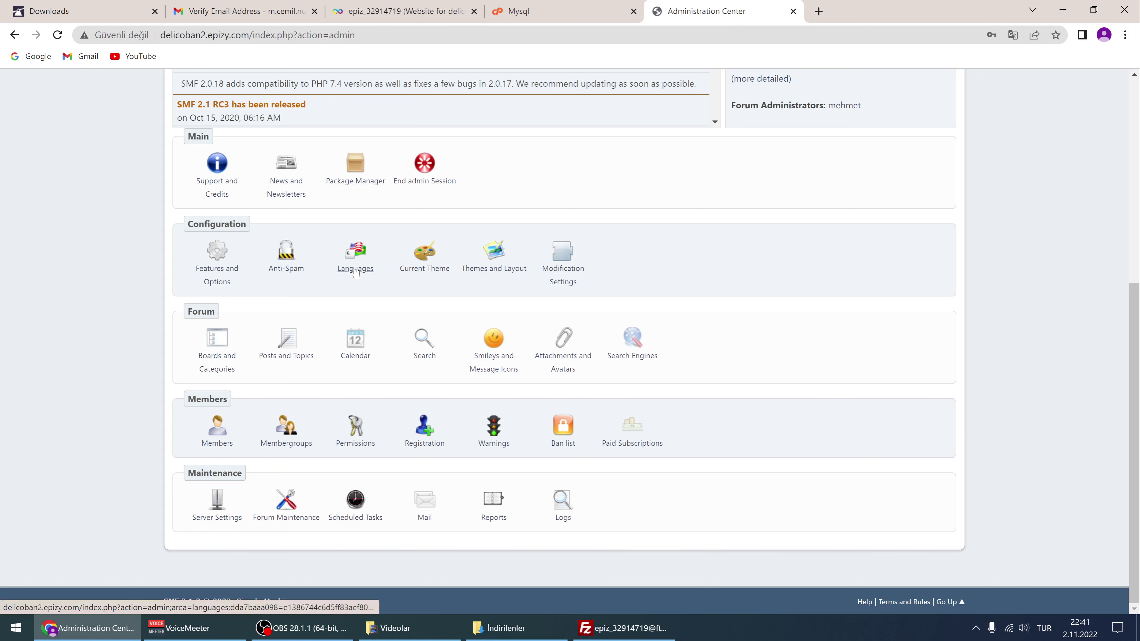
pyautogui.scroll(5, 459, 218)
pyautogui.scroll(1, 459, 218)
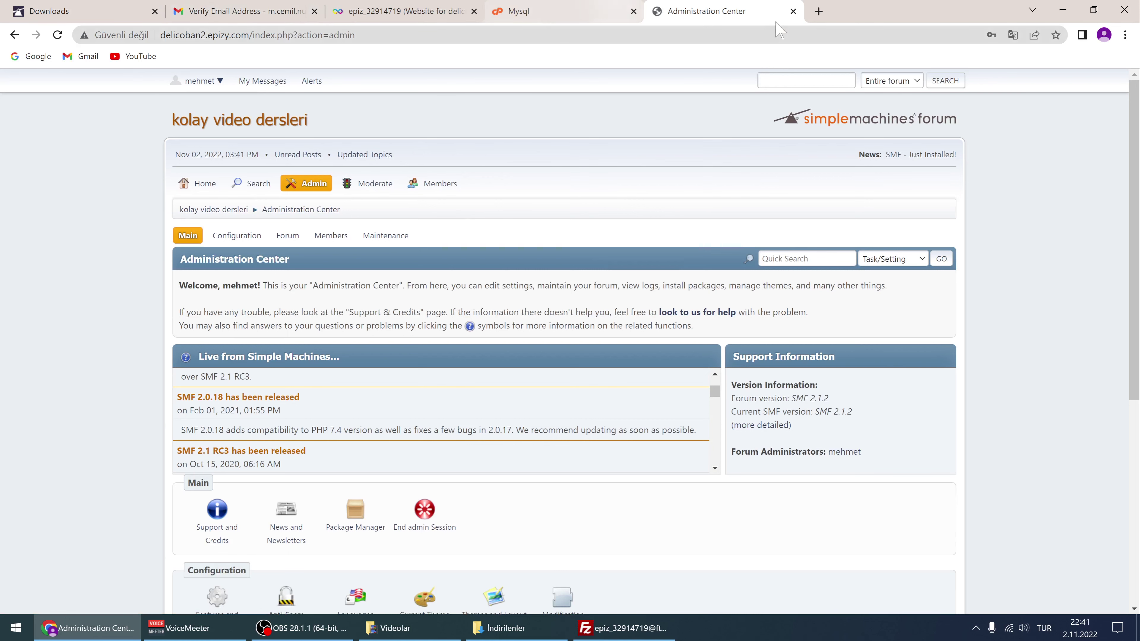
pyautogui.click(86, 10)
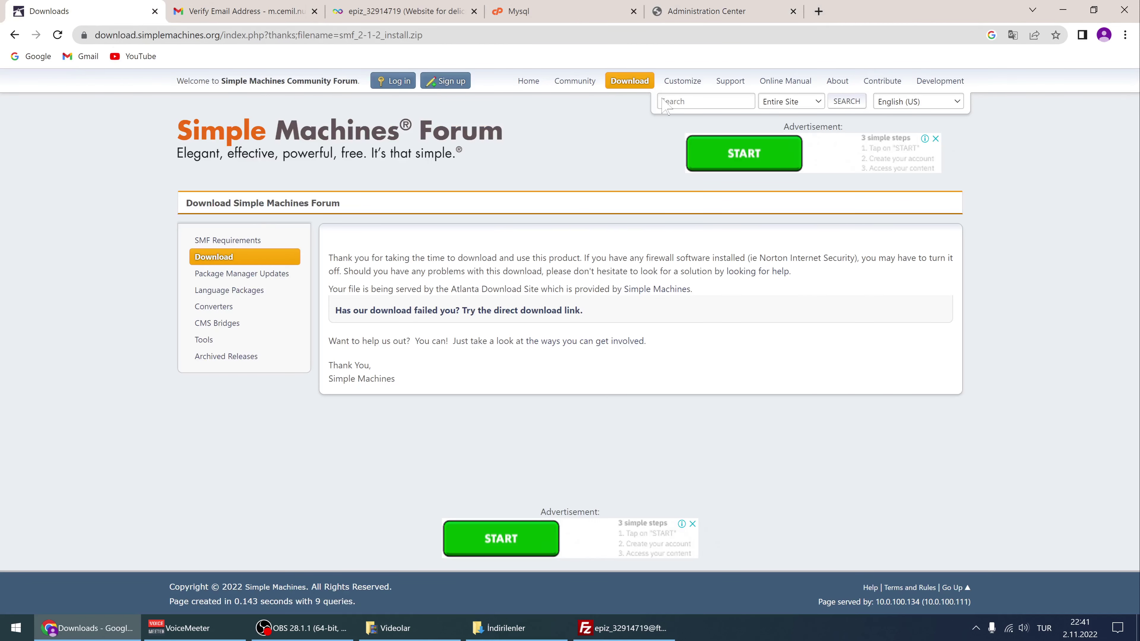
# Download the Turkish 2.1.2 language pack smf_2-1-2_language-turkish.zip from the Language Packages page
pyautogui.click(631, 84)
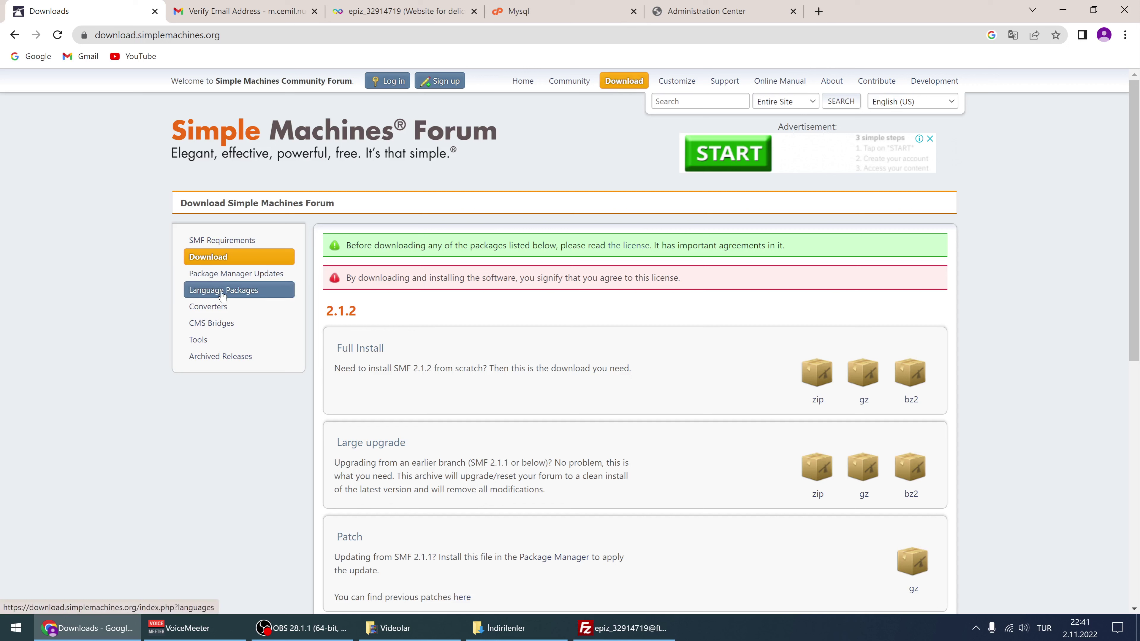
pyautogui.click(257, 294)
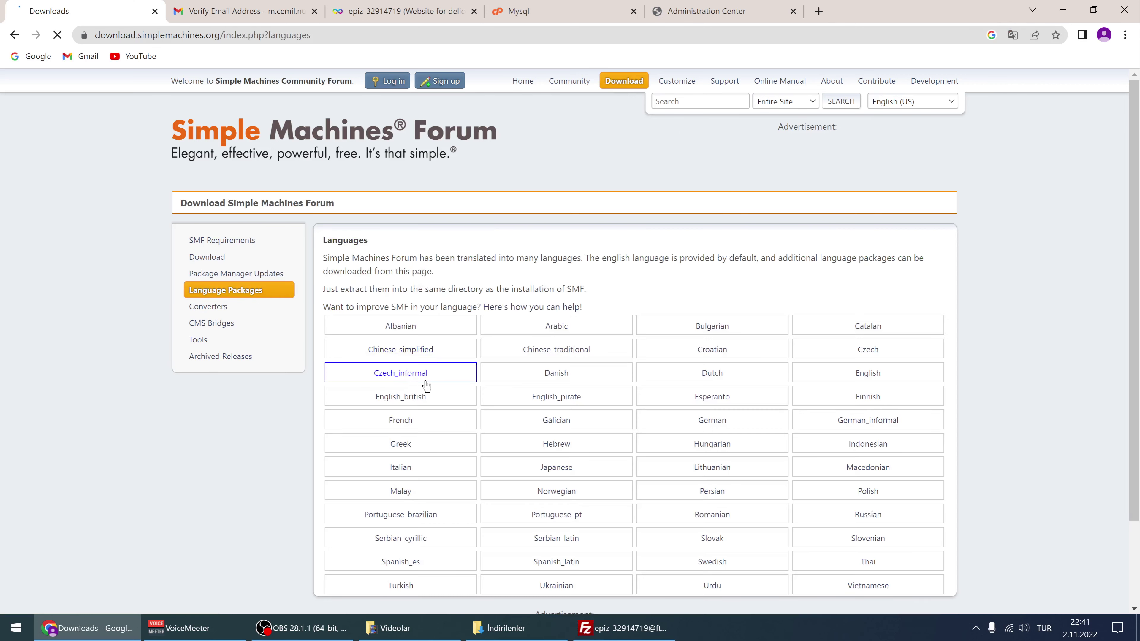
pyautogui.scroll(-2, 426, 386)
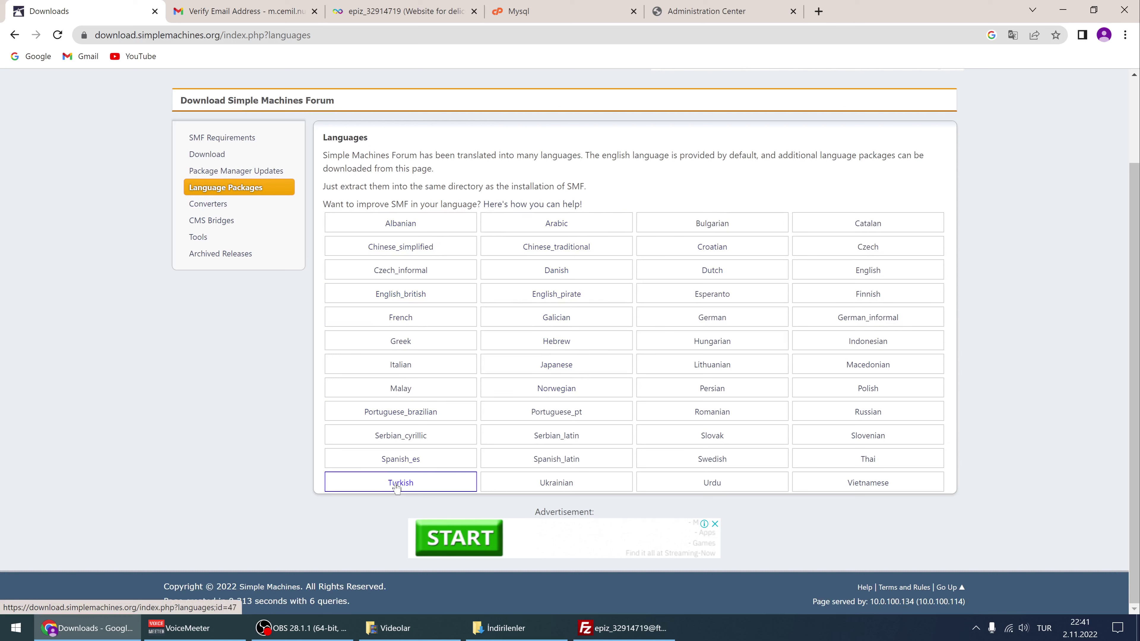
pyautogui.click(396, 486)
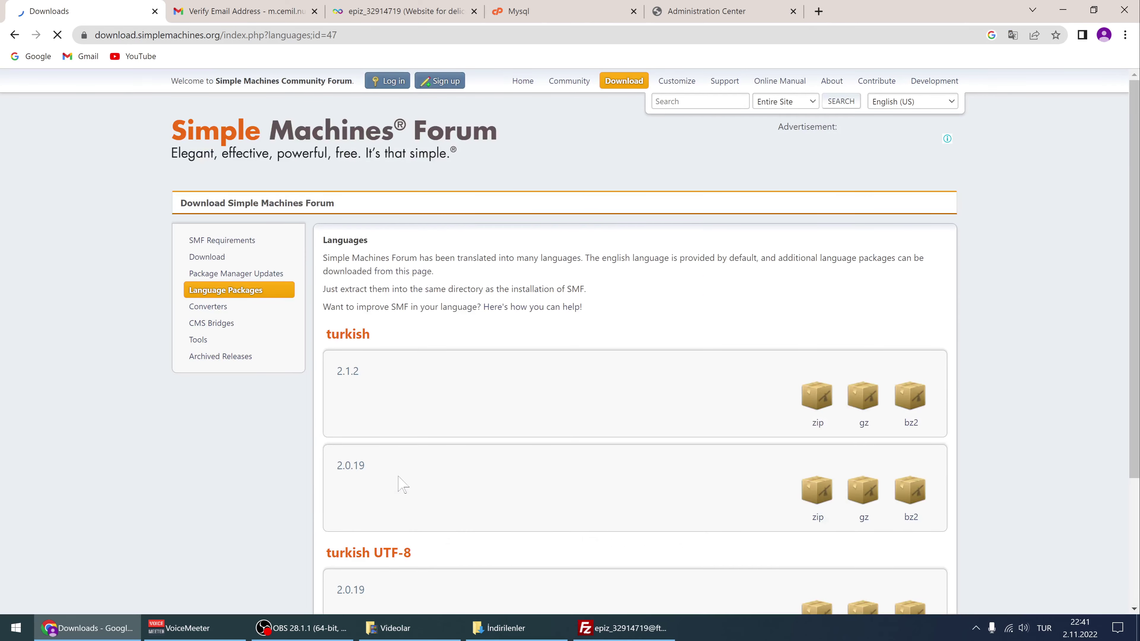
pyautogui.moveTo(336, 378); pyautogui.dragTo(364, 381)
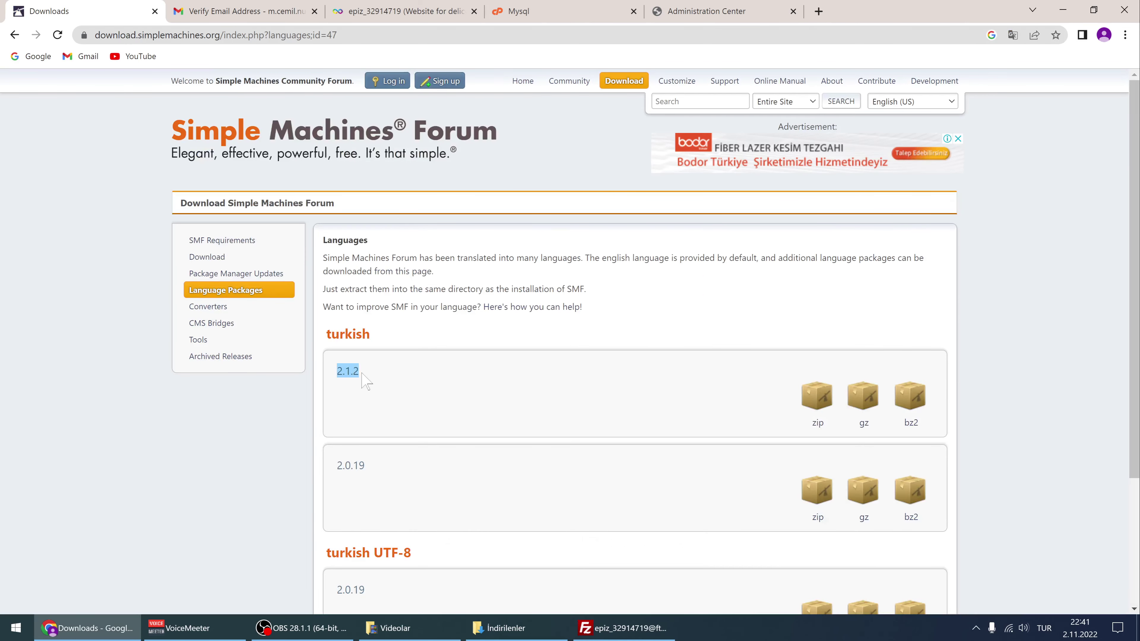
pyautogui.click(500, 379)
pyautogui.click(818, 401)
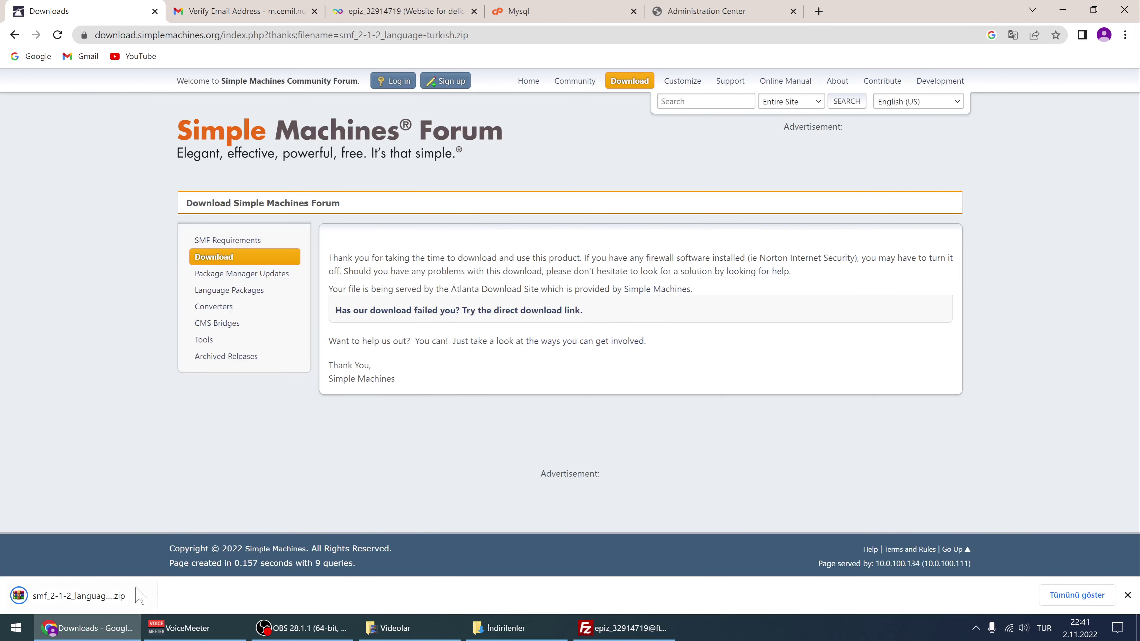
pyautogui.click(498, 627)
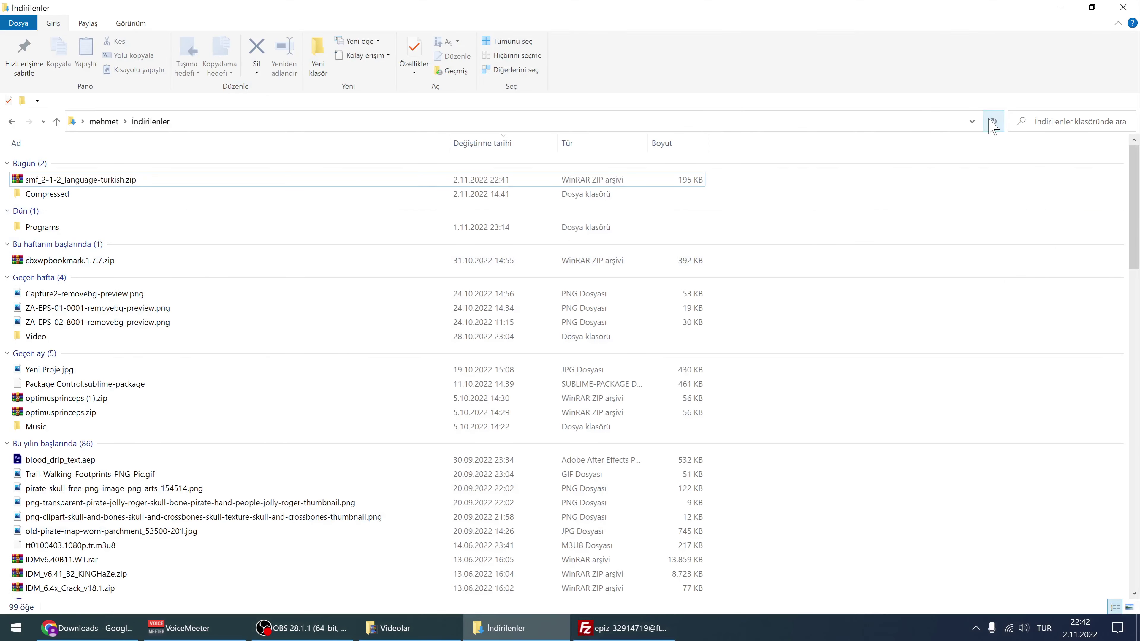
# Move smf_2-1-2_language-turkish.zip to the desktop and show the server's htdocs in FileZilla
pyautogui.click(135, 182)
pyautogui.moveTo(103, 188); pyautogui.dragTo(505, 327)
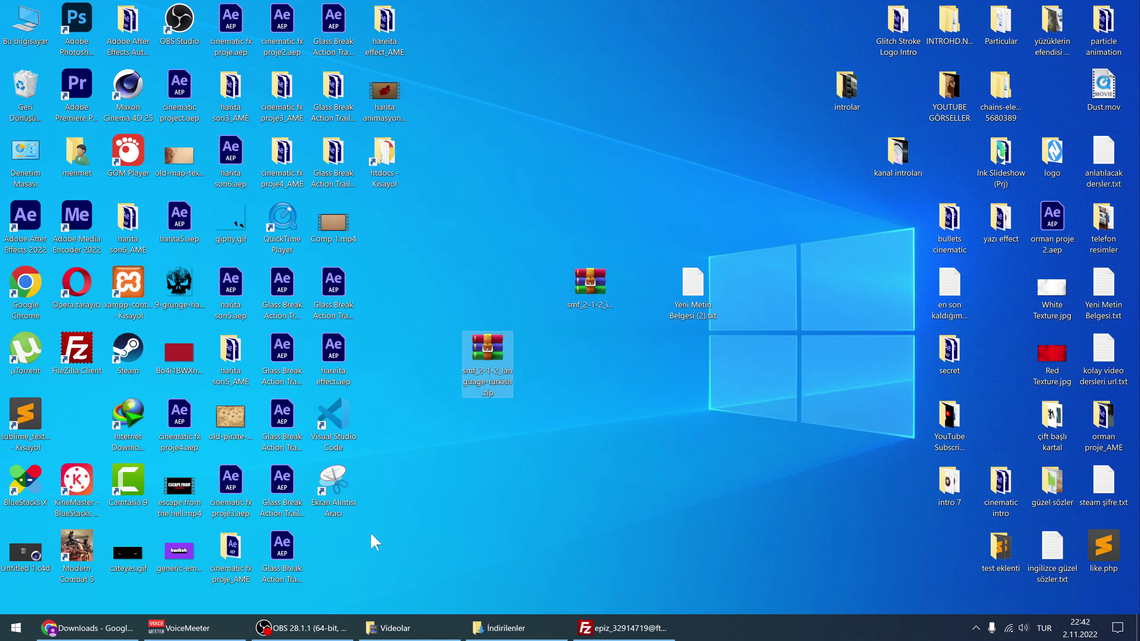
pyautogui.click(618, 635)
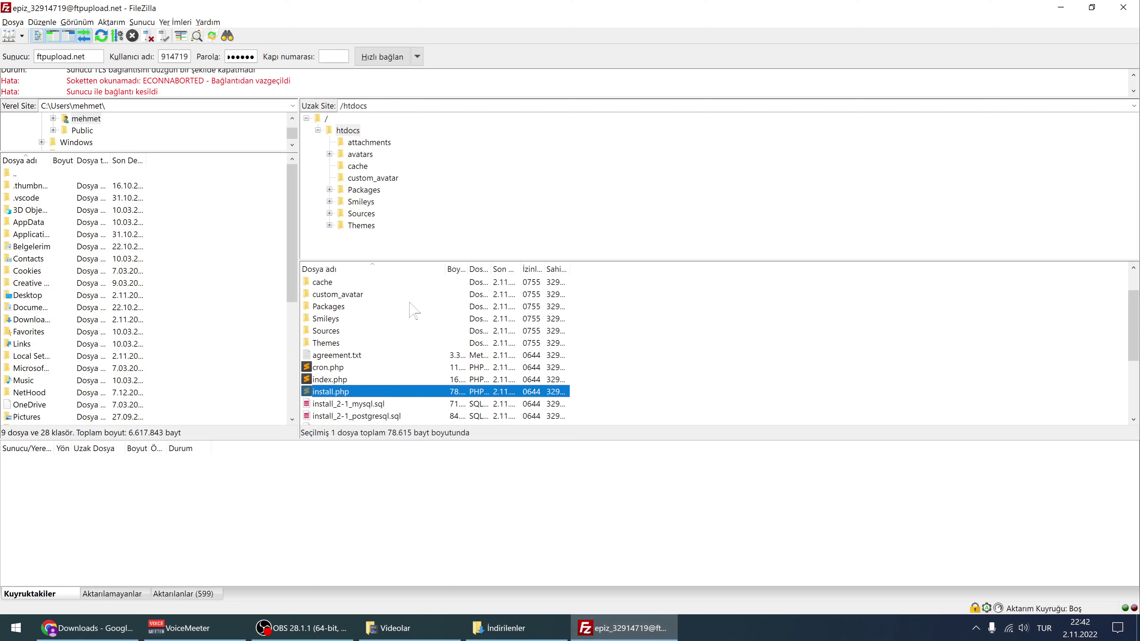
pyautogui.click(342, 131)
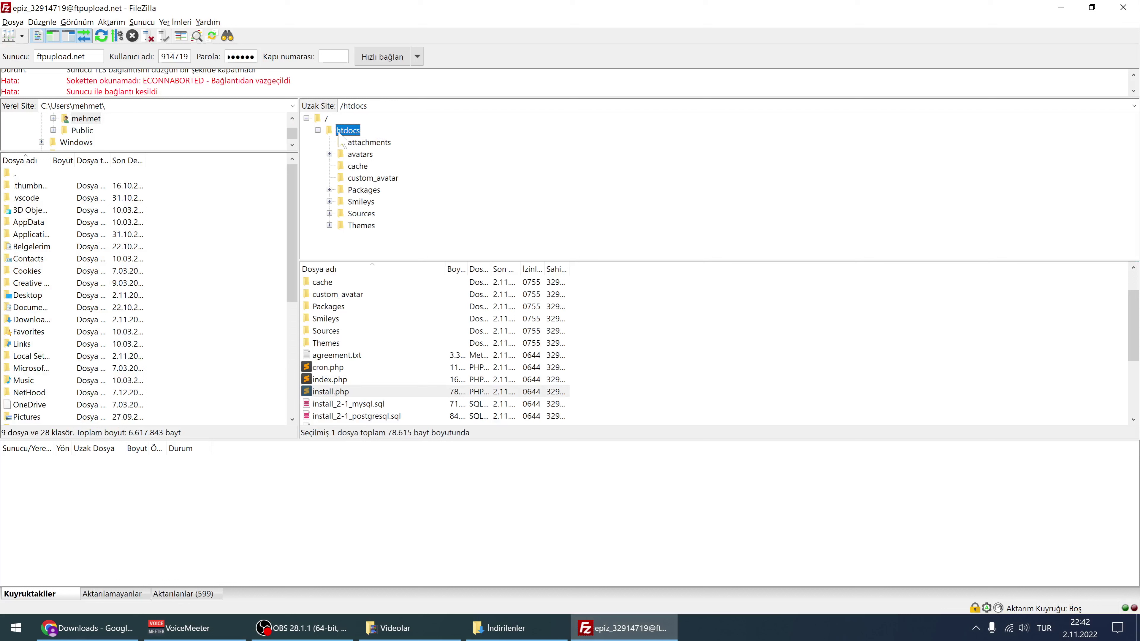
# Look inside the server's Themes folder, go back to htdocs, and minimize to the desktop
pyautogui.click(362, 225)
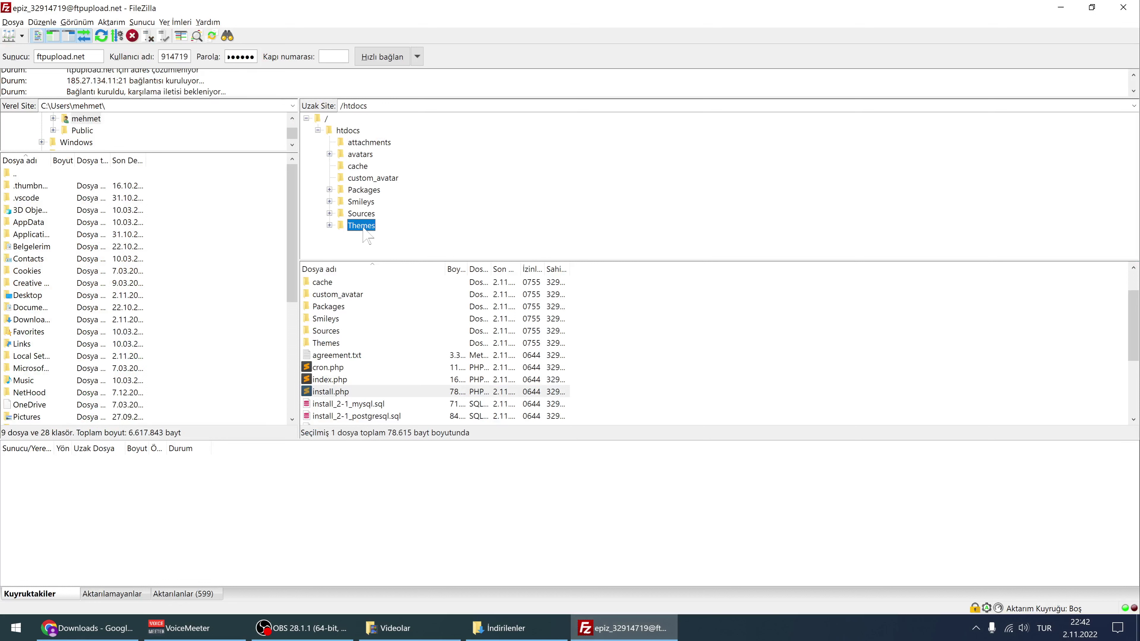
pyautogui.click(349, 133)
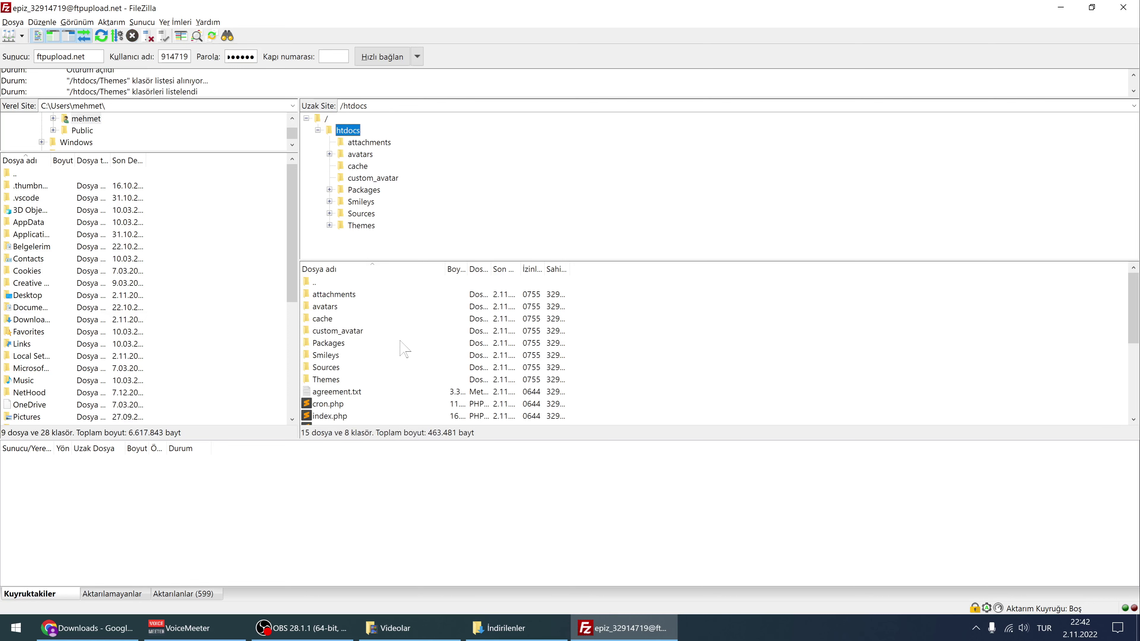
pyautogui.press('super+d')
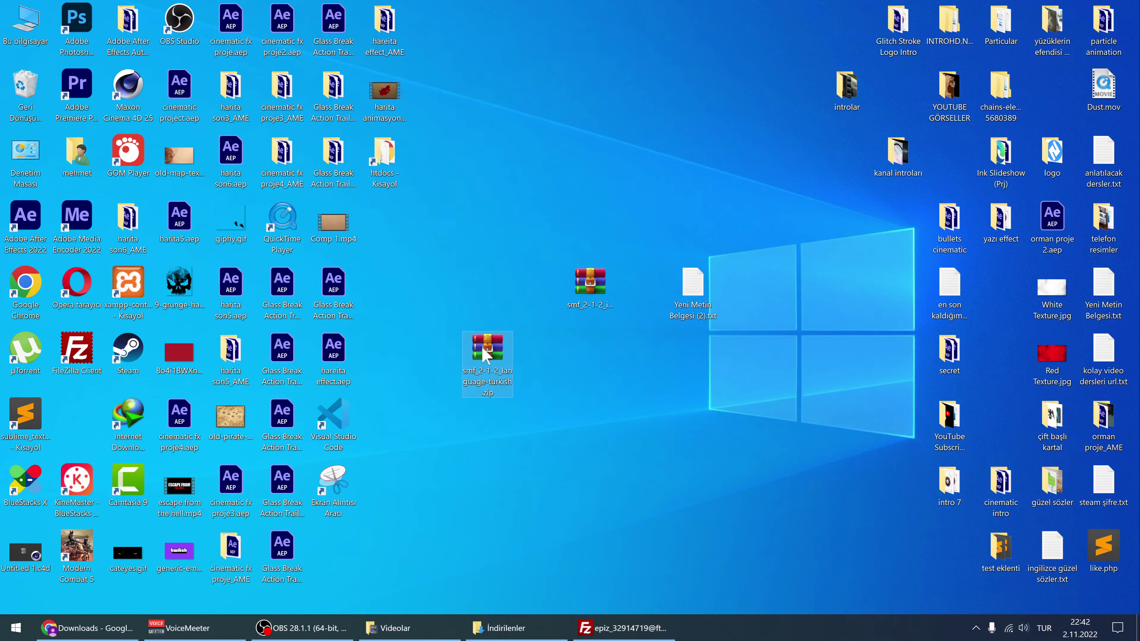
# Open the Turkish zip in WinRAR and upload its Themes folder into the server's htdocs
pyautogui.doubleClick(487, 353)
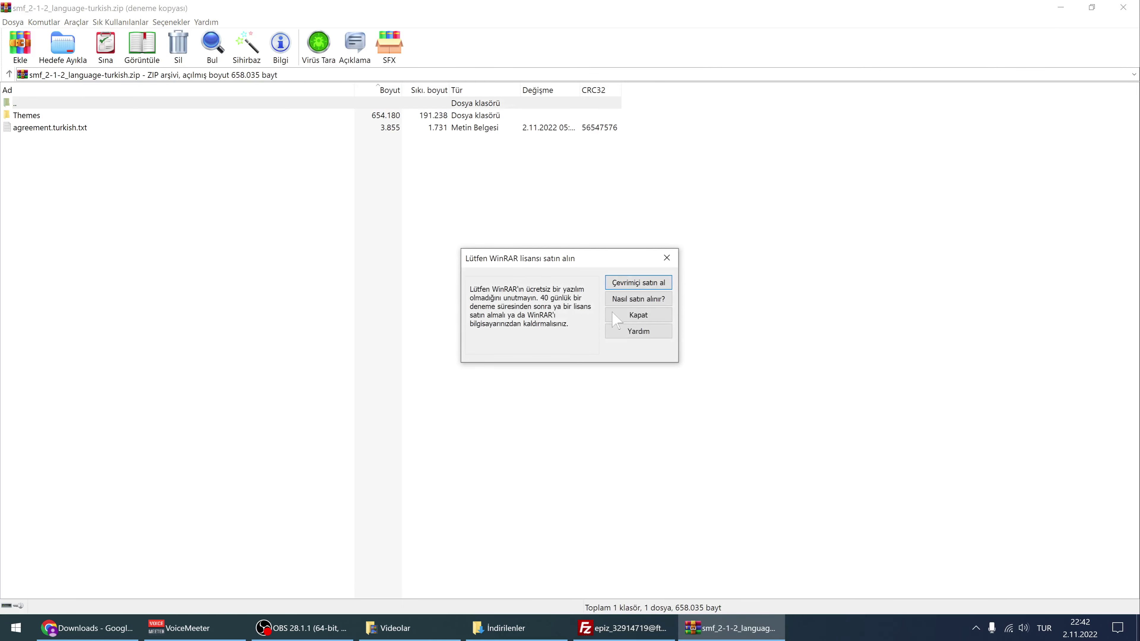
pyautogui.click(633, 315)
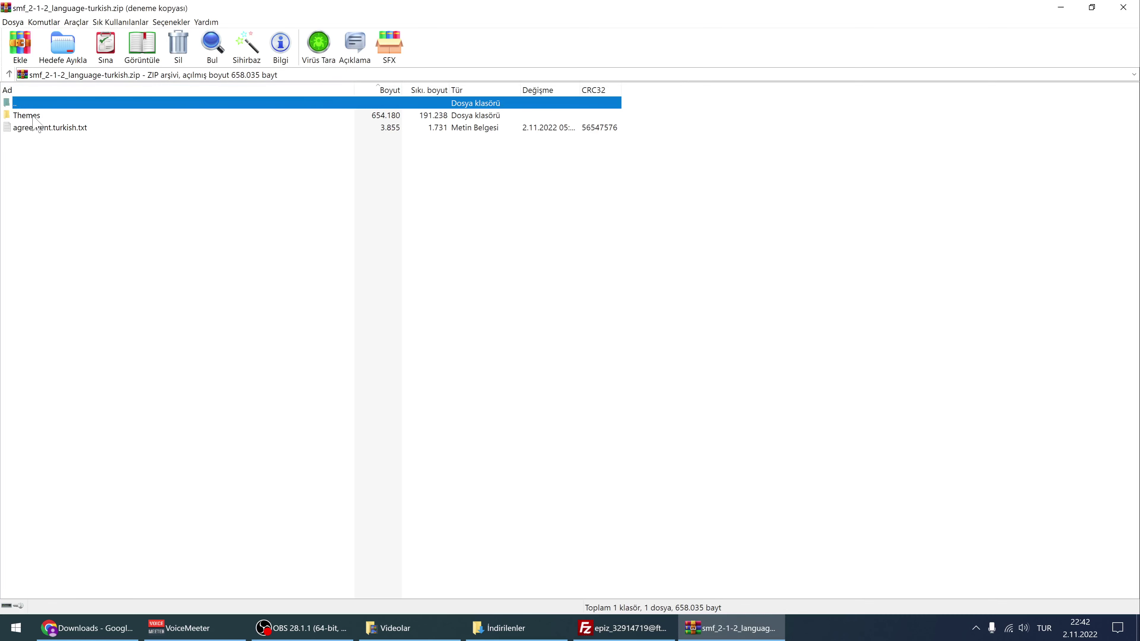
pyautogui.moveTo(36, 112); pyautogui.dragTo(351, 134)
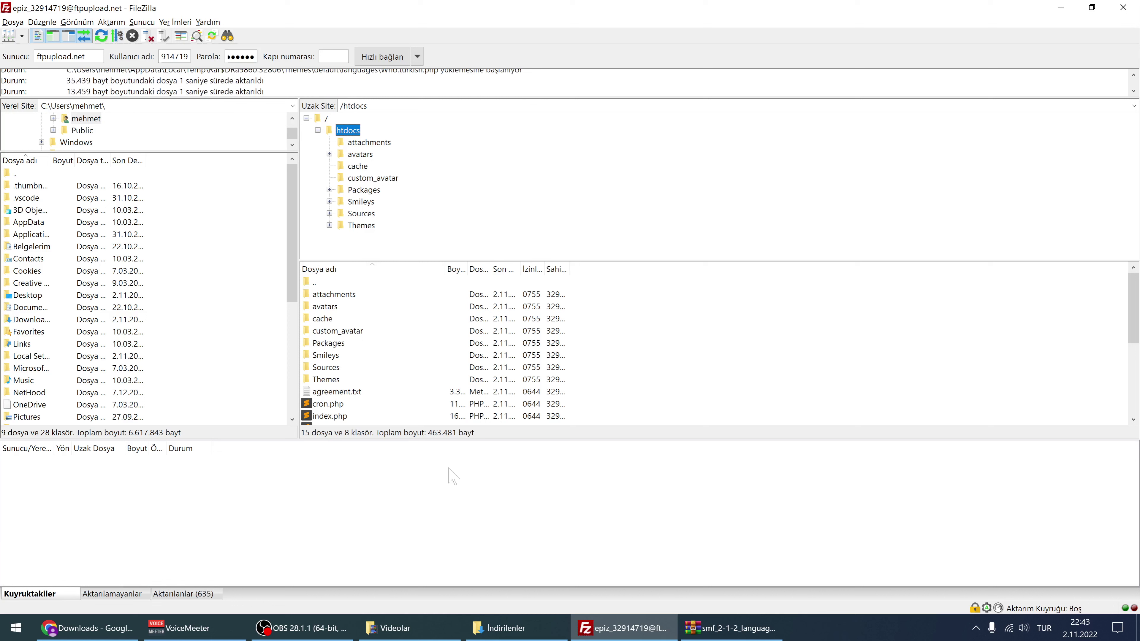
# Open /htdocs/Themes on the server to see the default folder and index.php
pyautogui.click(319, 381)
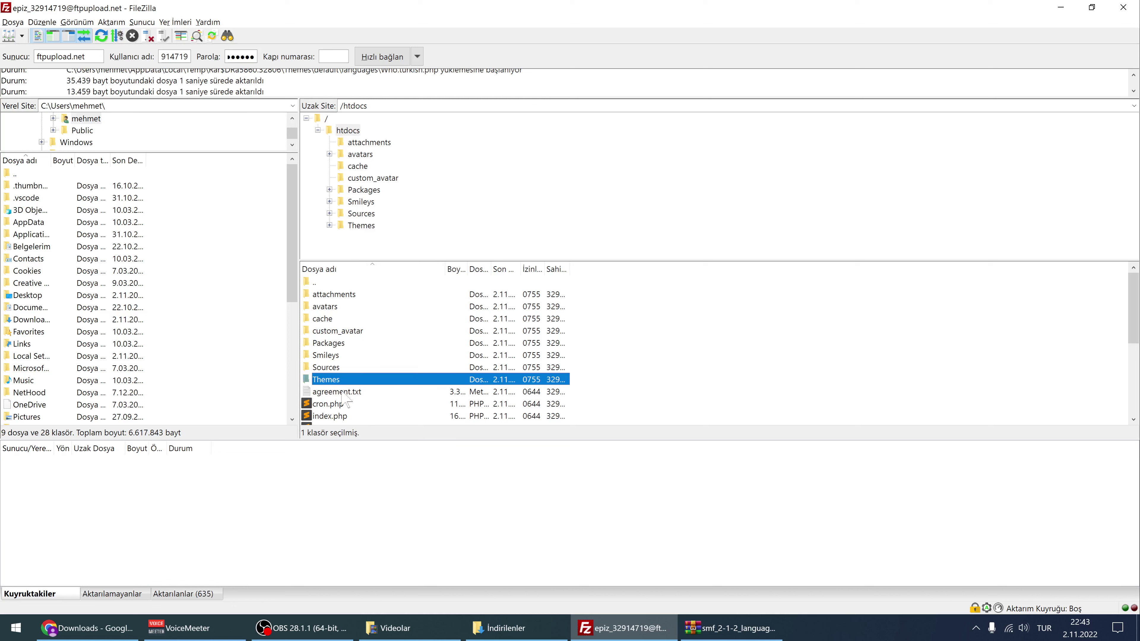
pyautogui.doubleClick(320, 381)
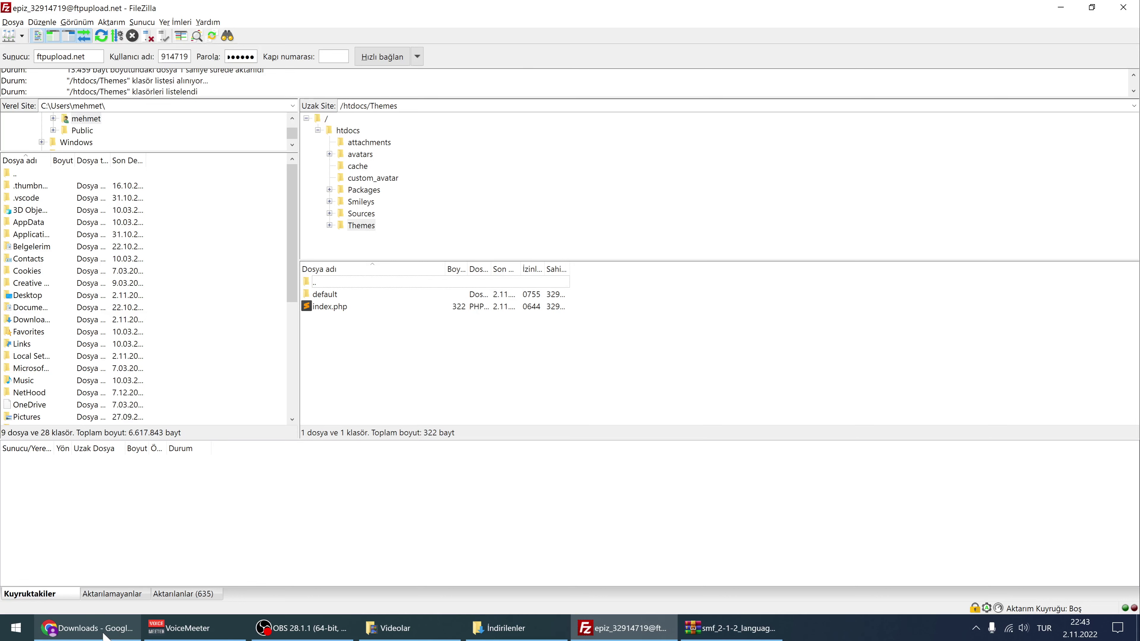
# Return to the Administration Center tab, reload it, and reach Edit Languages listing Turkish (tr_TR)
pyautogui.click(112, 624)
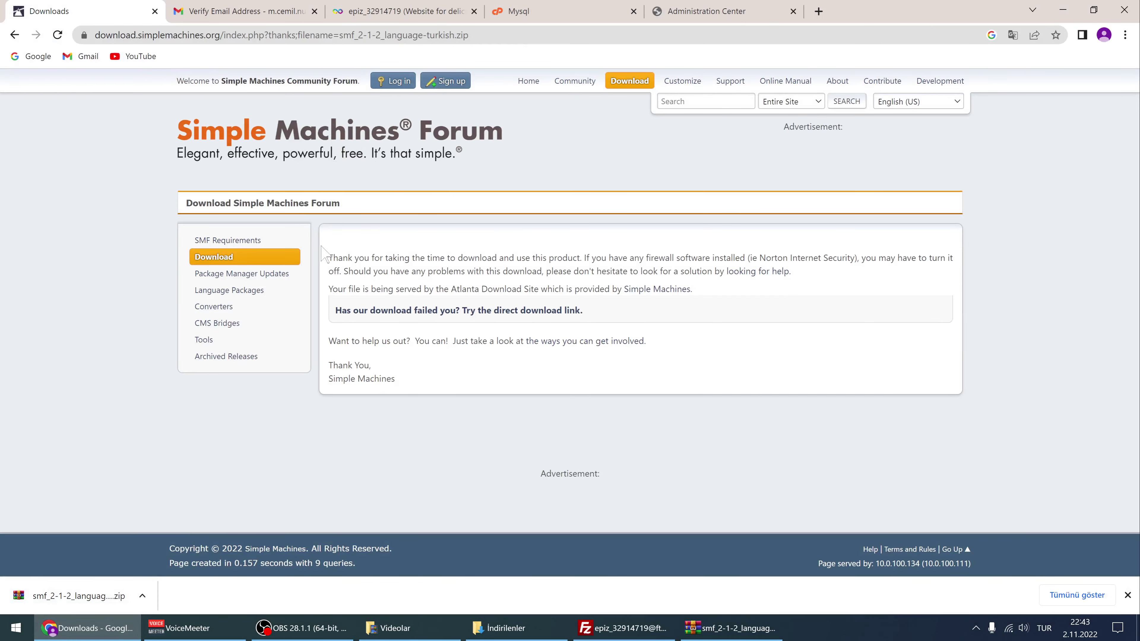
pyautogui.click(521, 12)
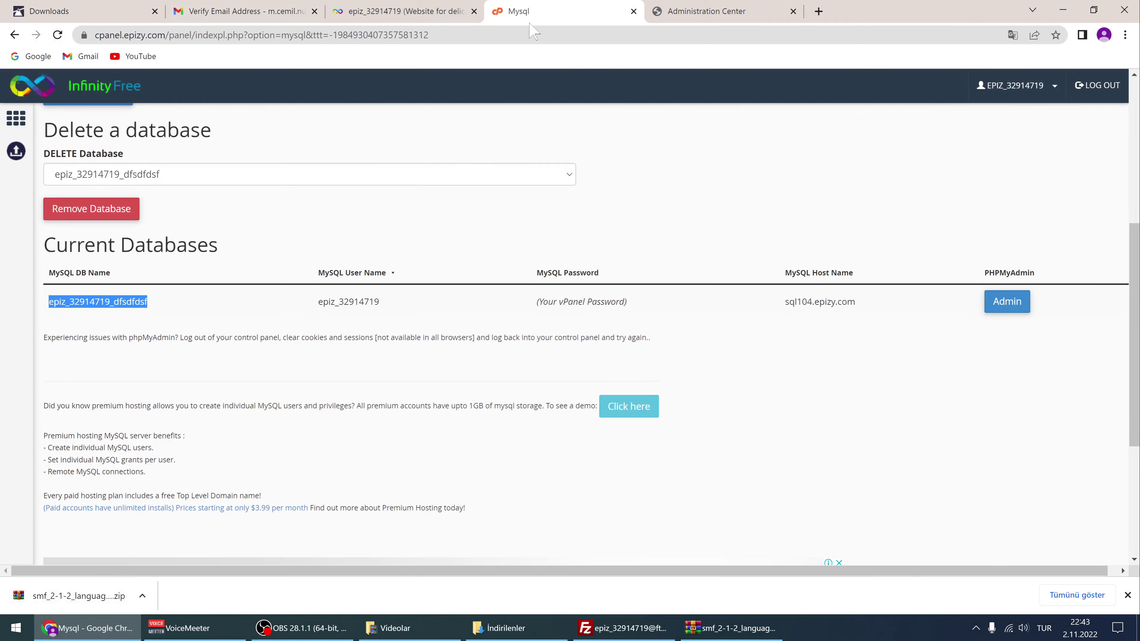
pyautogui.click(404, 11)
pyautogui.click(706, 10)
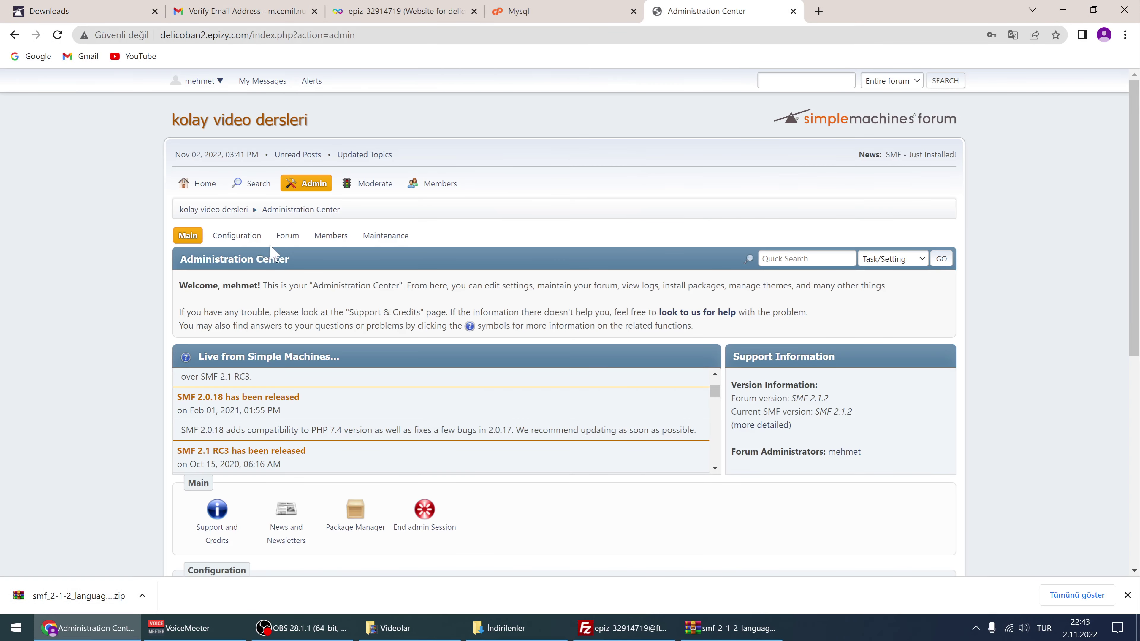
pyautogui.click(306, 184)
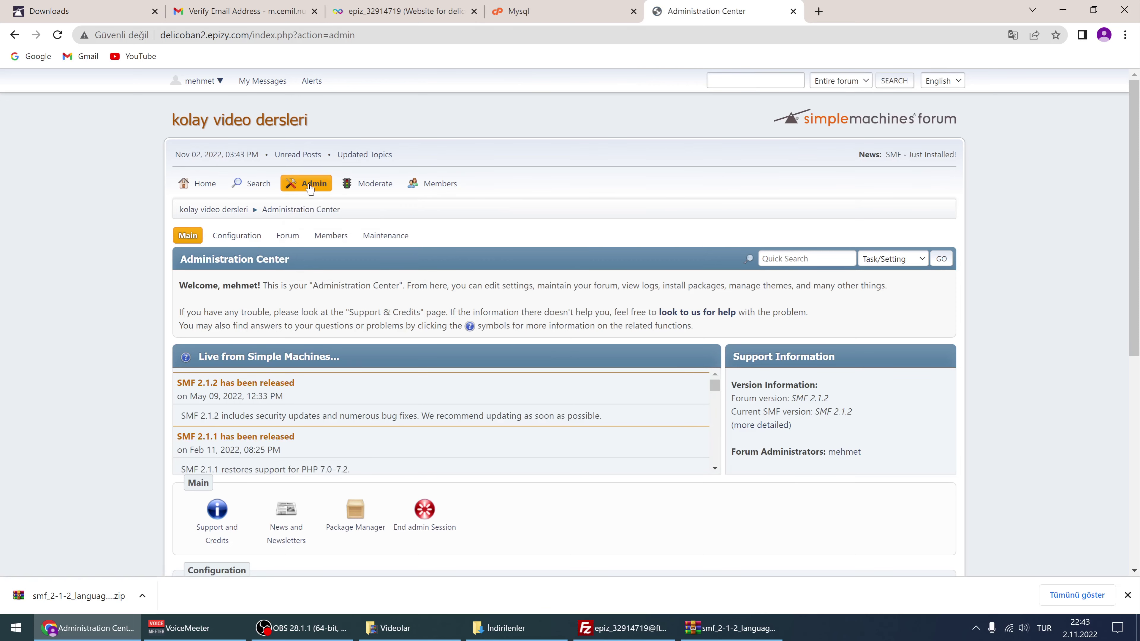
pyautogui.scroll(-5, 355, 368)
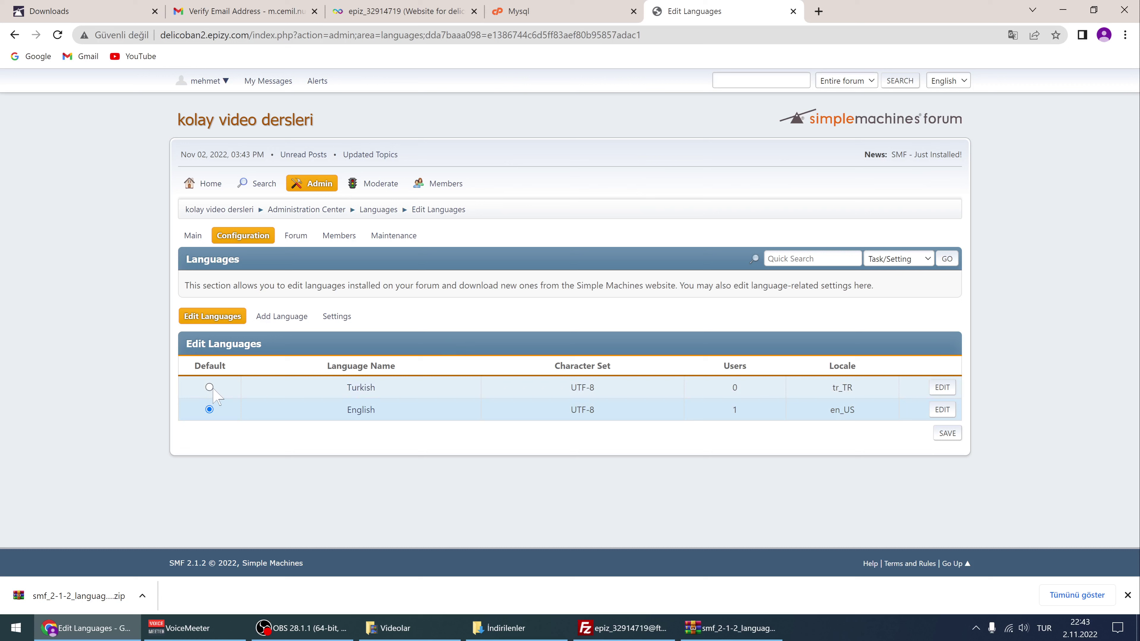
# Save Turkish as the default language and open the now-Turkish forum home page
pyautogui.click(946, 433)
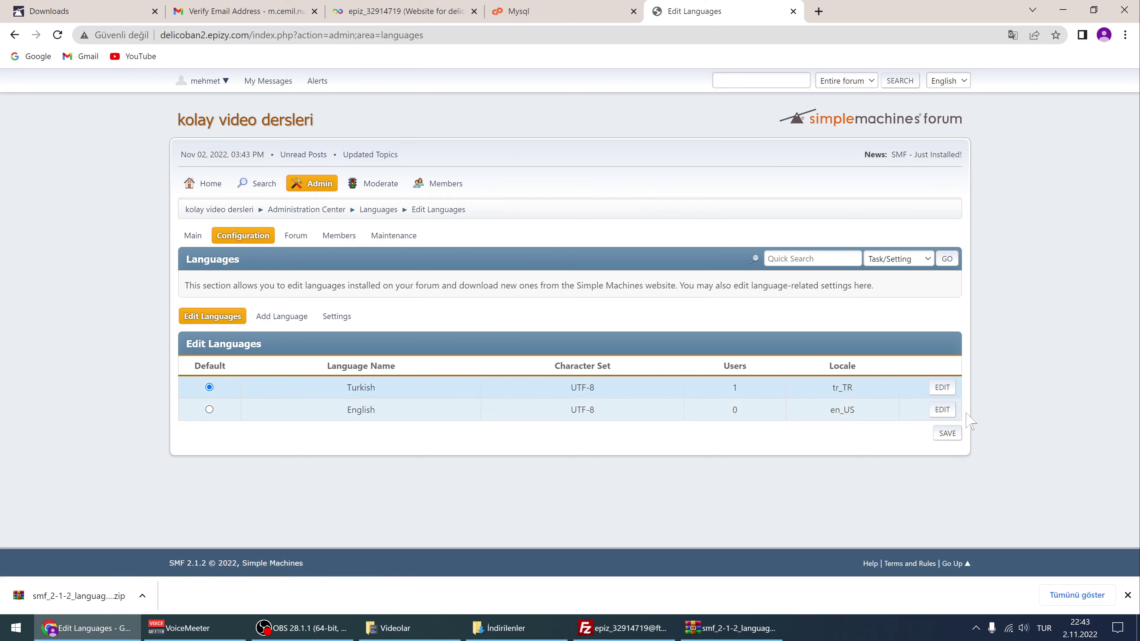
pyautogui.click(947, 434)
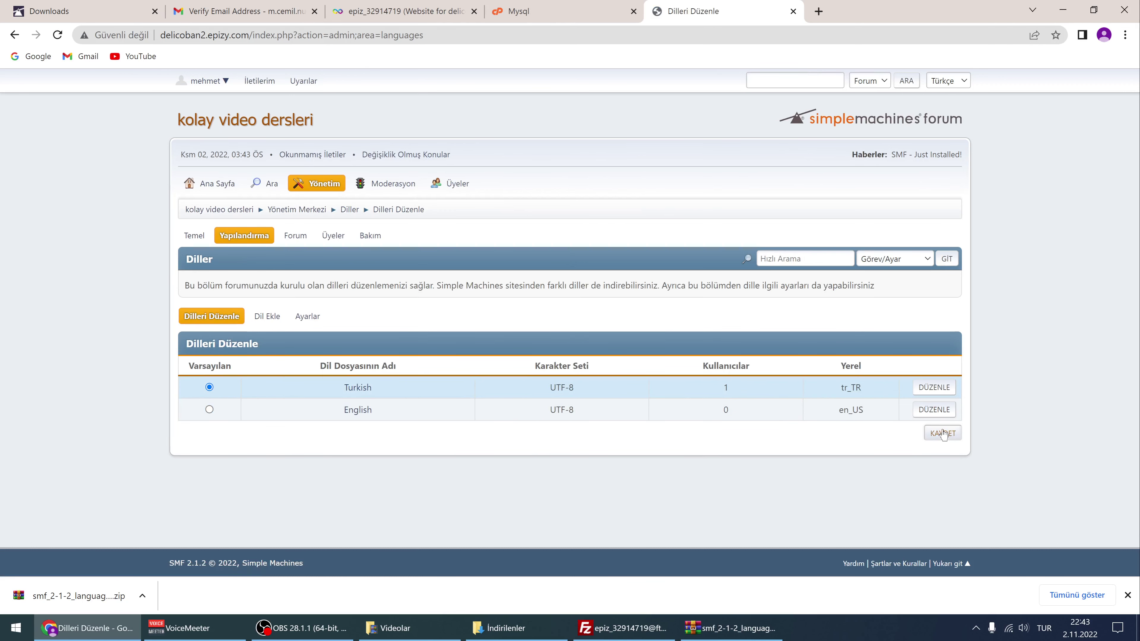
pyautogui.click(305, 122)
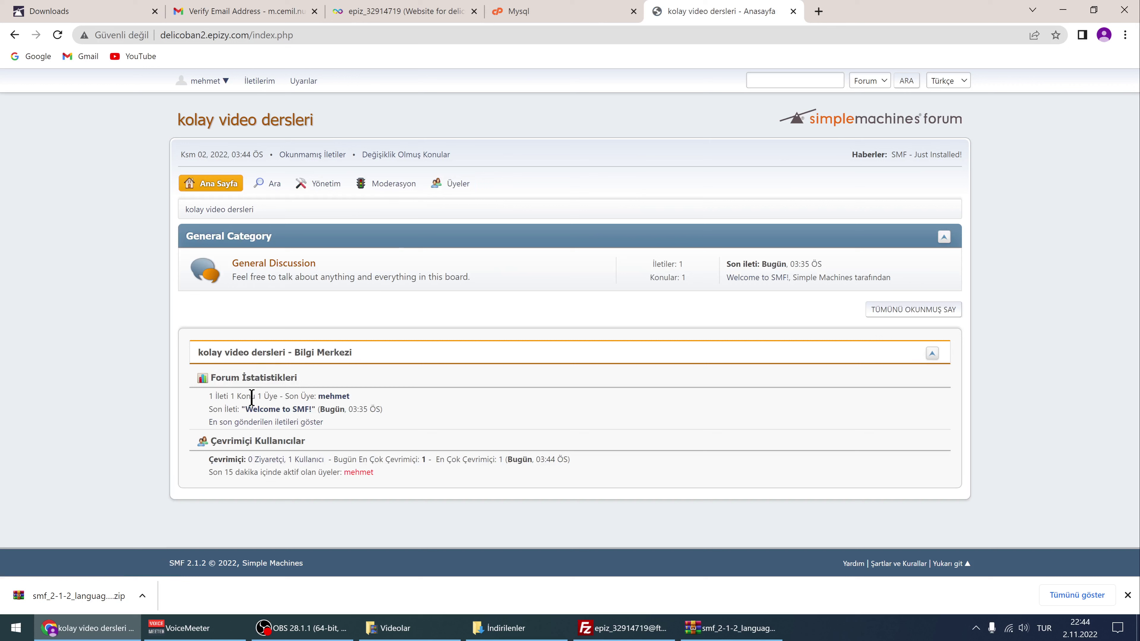
# Glance over the forum statistics, then return to the Yönetim Merkezi, now displayed in Turkish
pyautogui.moveTo(252, 396); pyautogui.dragTo(390, 435)
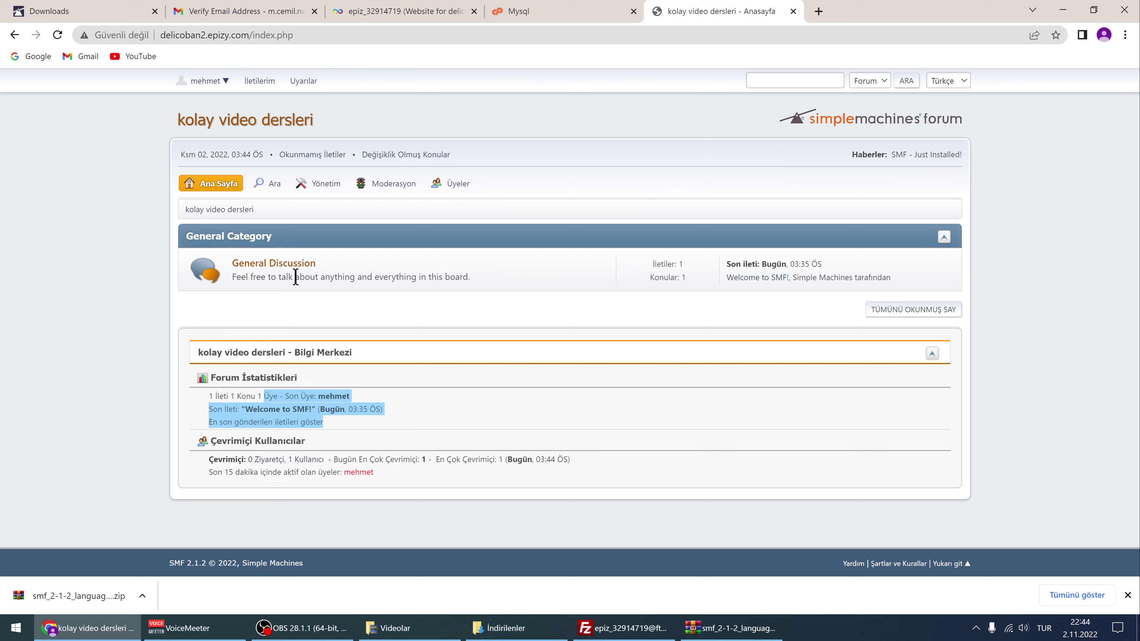
pyautogui.moveTo(328, 188)
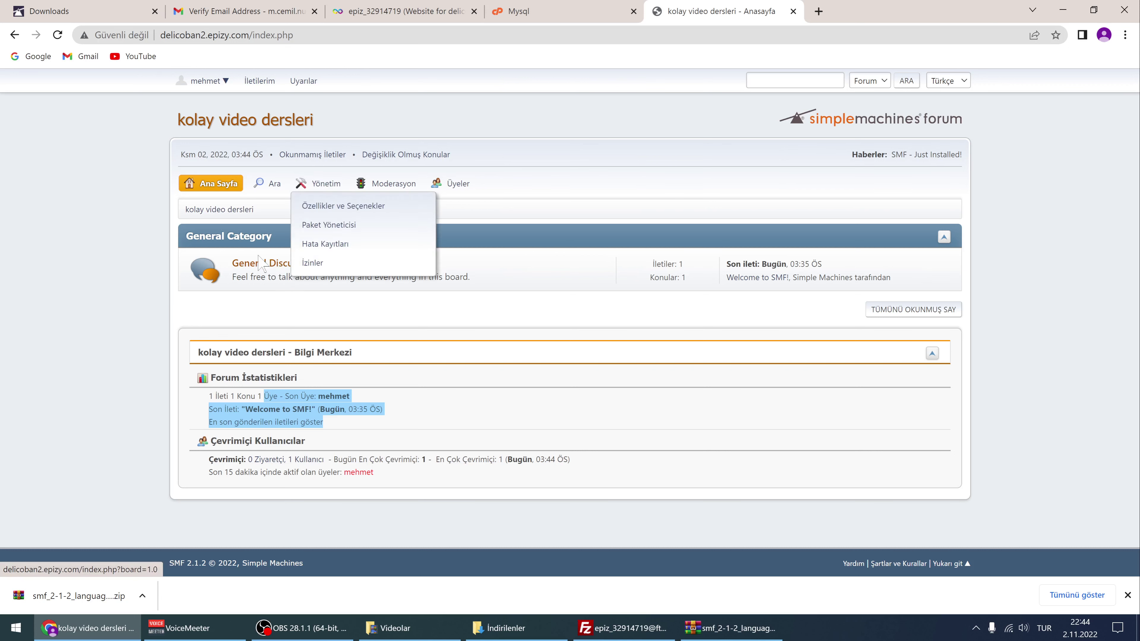
pyautogui.click(307, 297)
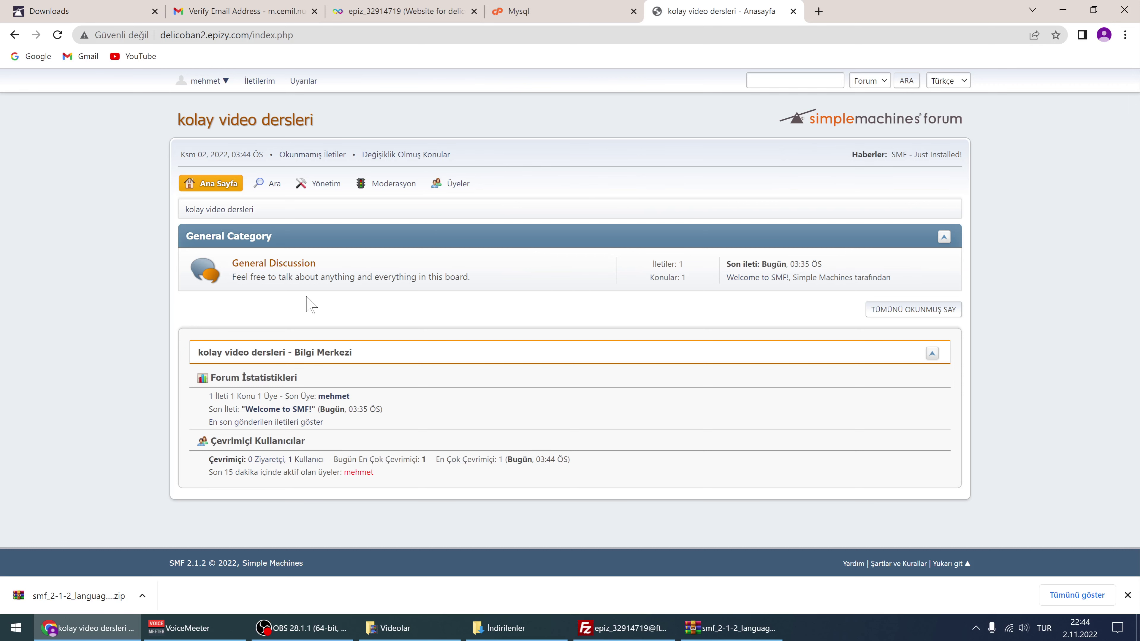
pyautogui.click(329, 186)
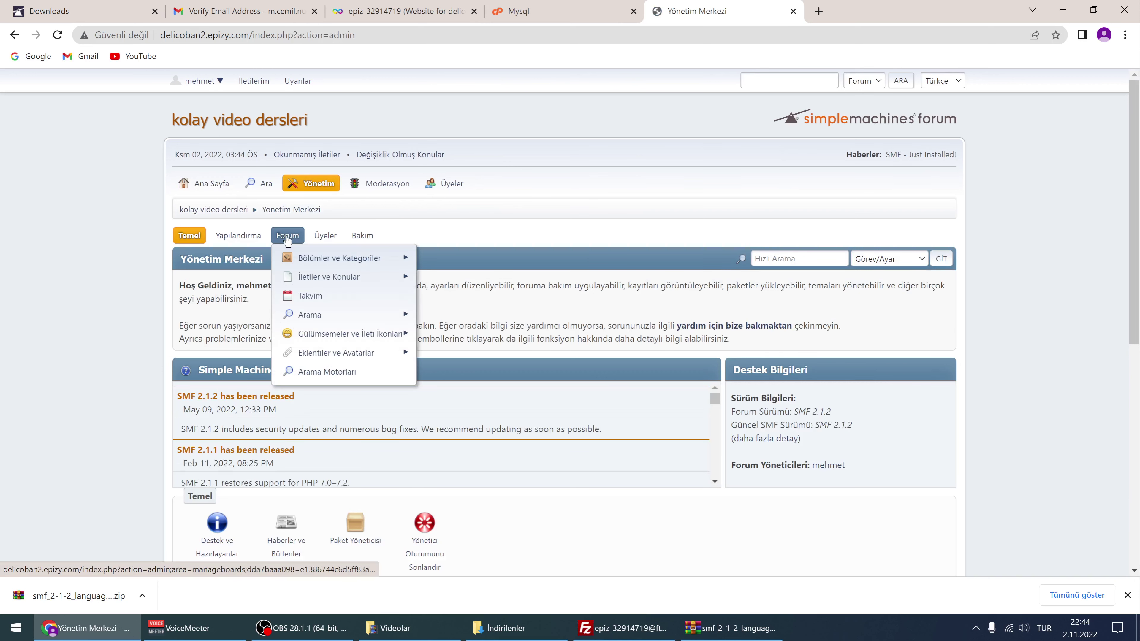
# In Category and Board Management, add a 'dersler' category in the İlk sırada position
pyautogui.click(289, 238)
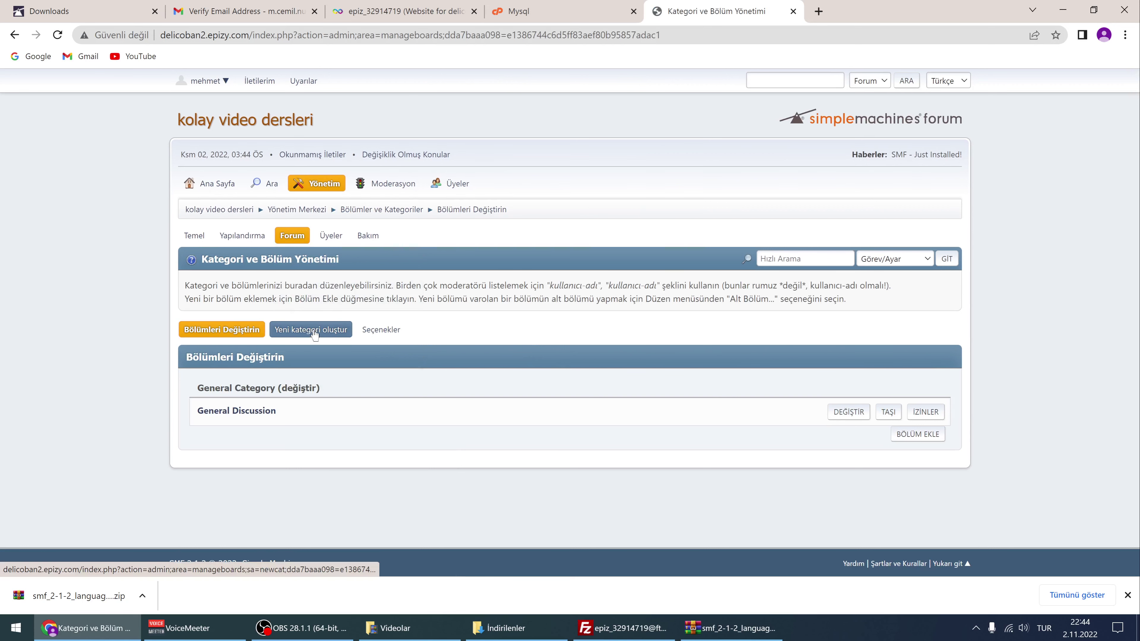
pyautogui.click(308, 333)
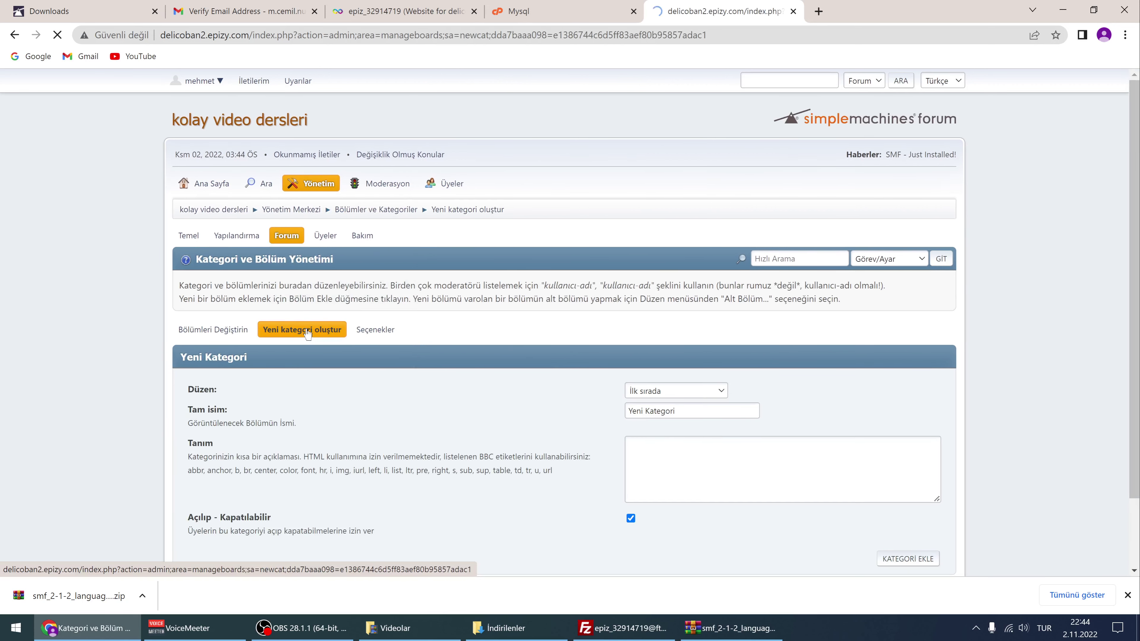
pyautogui.click(663, 391)
pyautogui.click(667, 402)
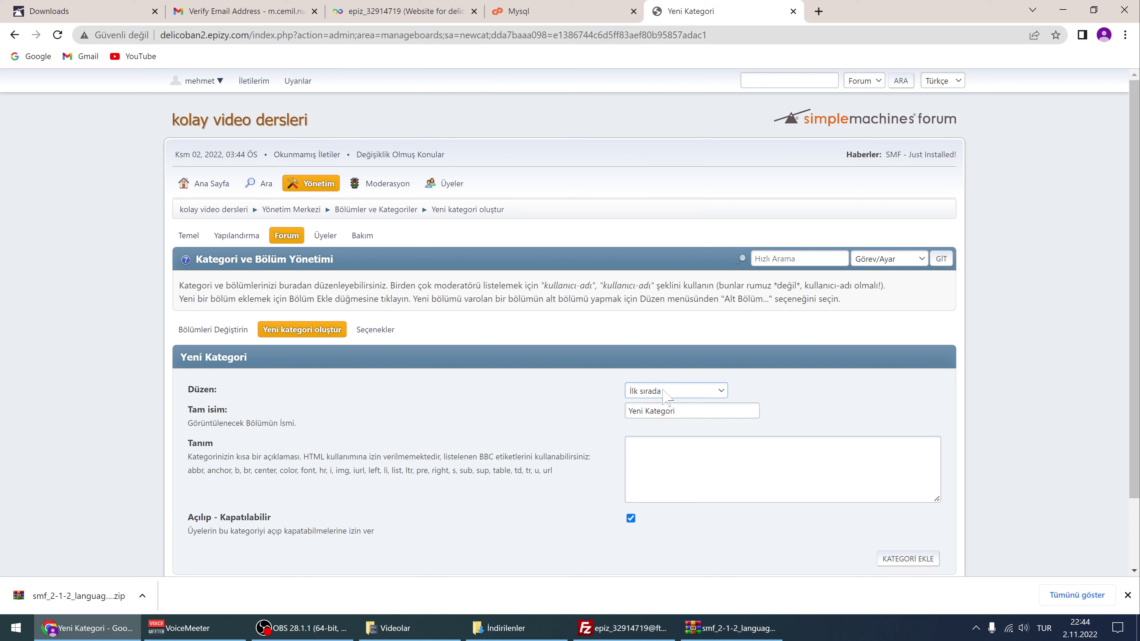
pyautogui.click(657, 391)
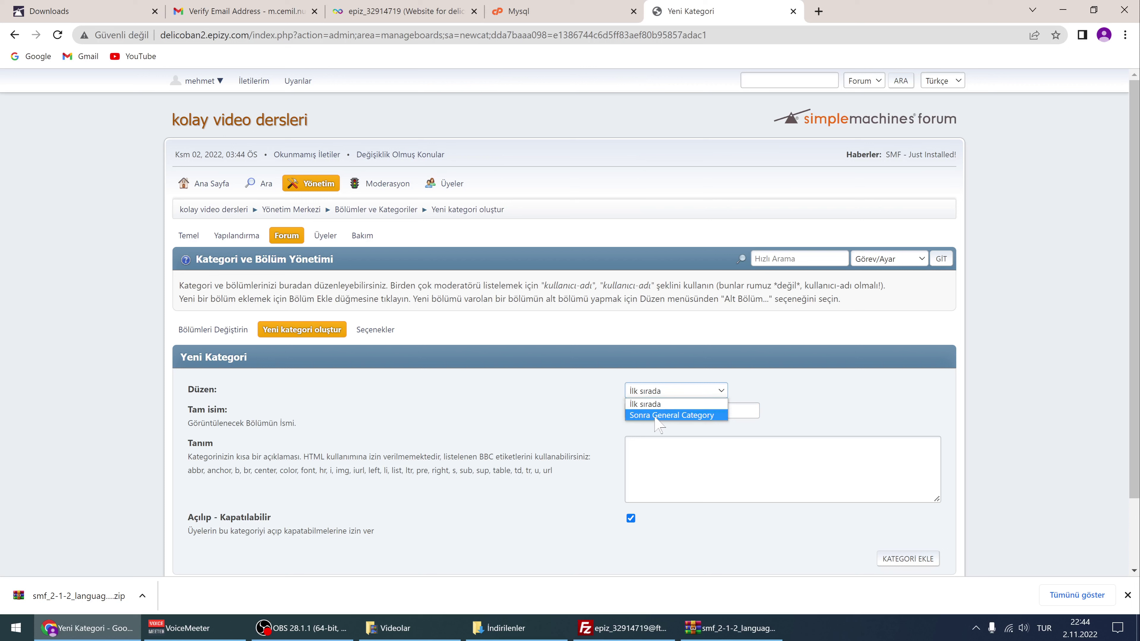
pyautogui.click(597, 415)
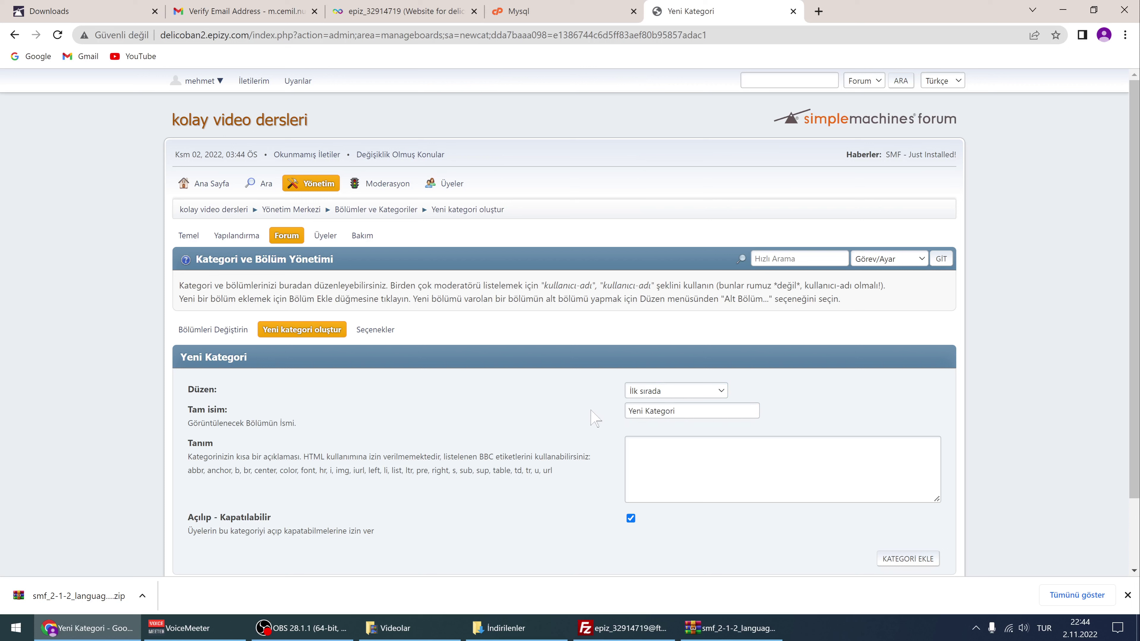
pyautogui.press('Tab')
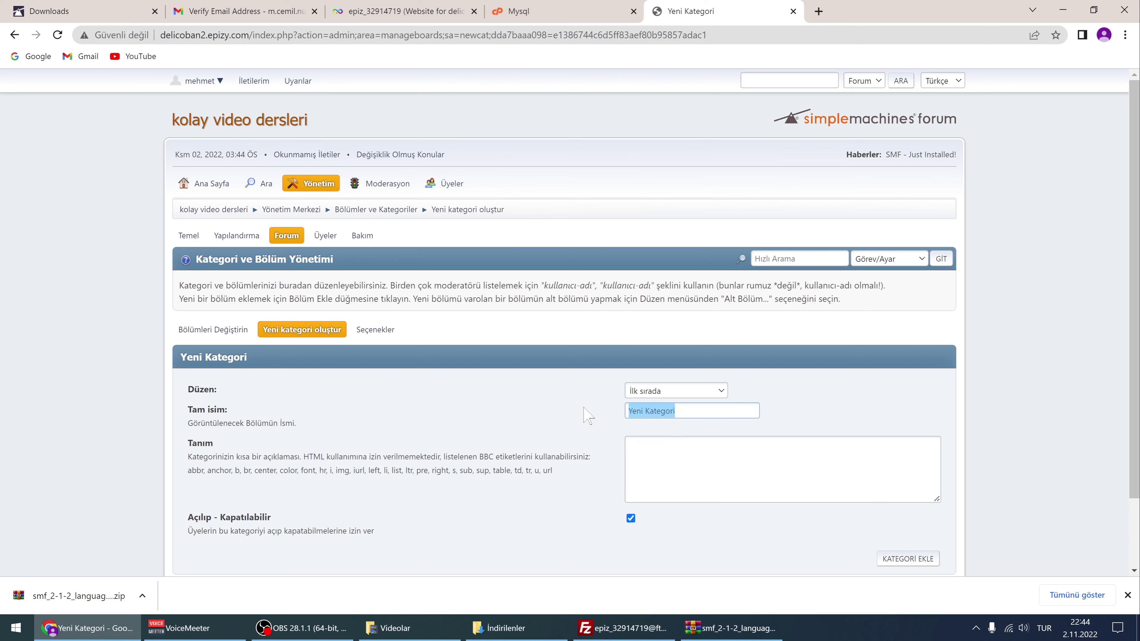
pyautogui.write('dersler')
pyautogui.scroll(-3, 590, 359)
pyautogui.click(896, 478)
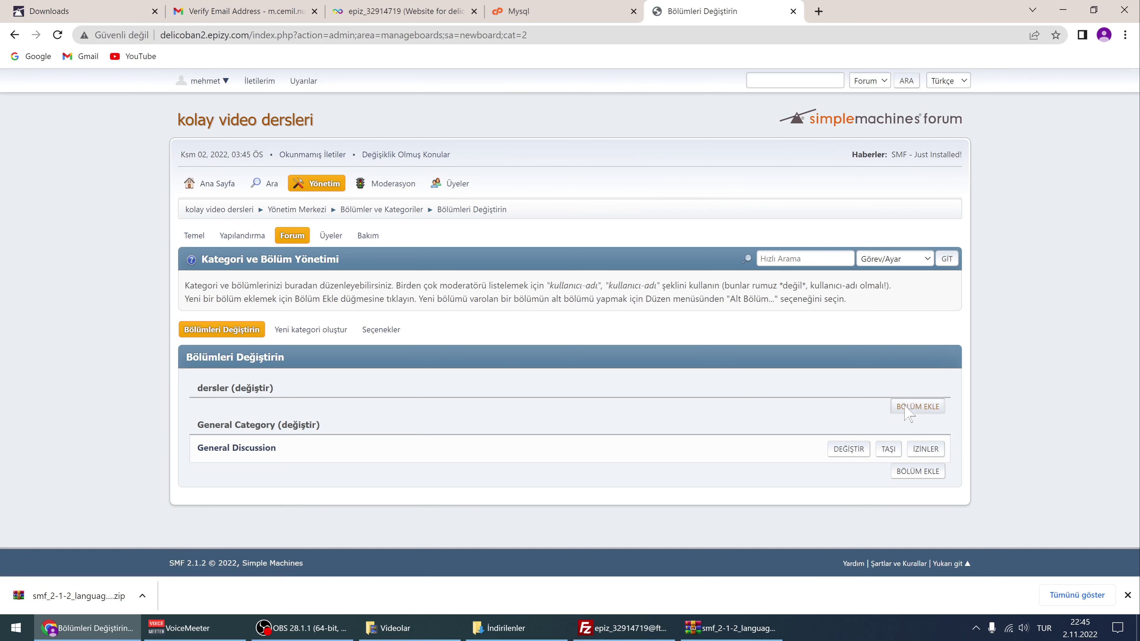
# Keep dersler as the new board's category and replace the default name with 'html dersleri'
pyautogui.click(658, 391)
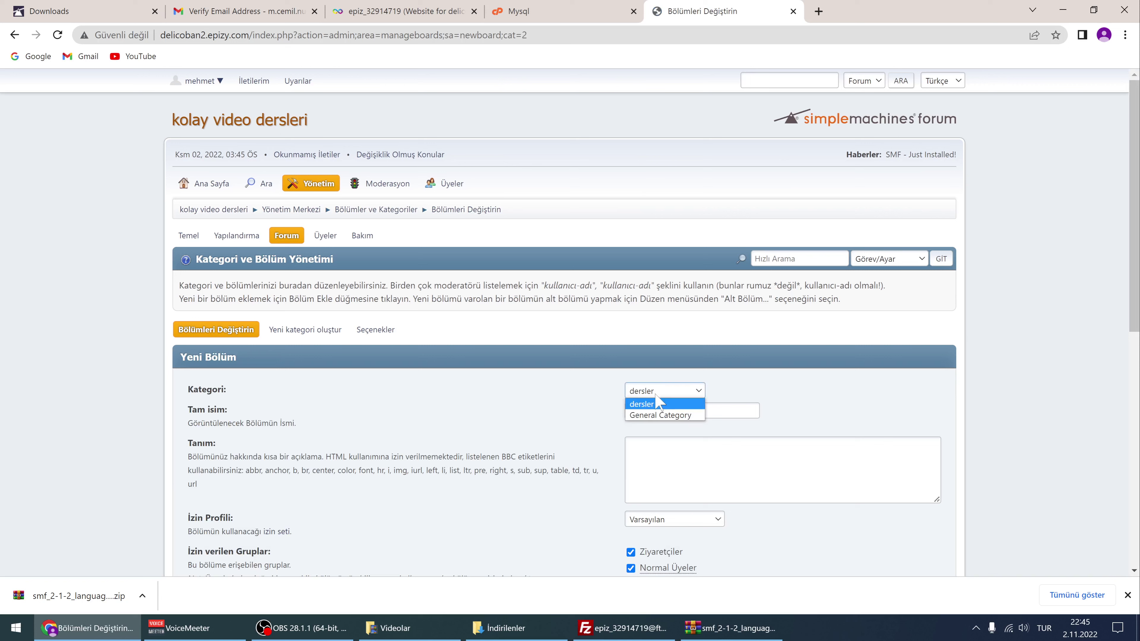
pyautogui.click(642, 404)
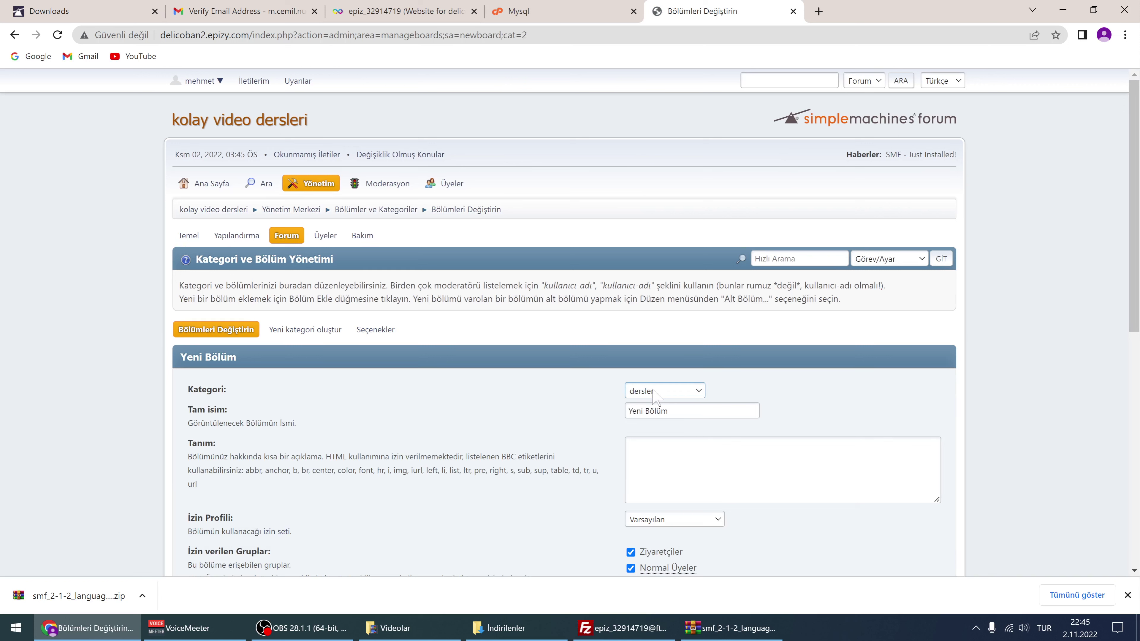
pyautogui.moveTo(681, 413); pyautogui.dragTo(587, 404)
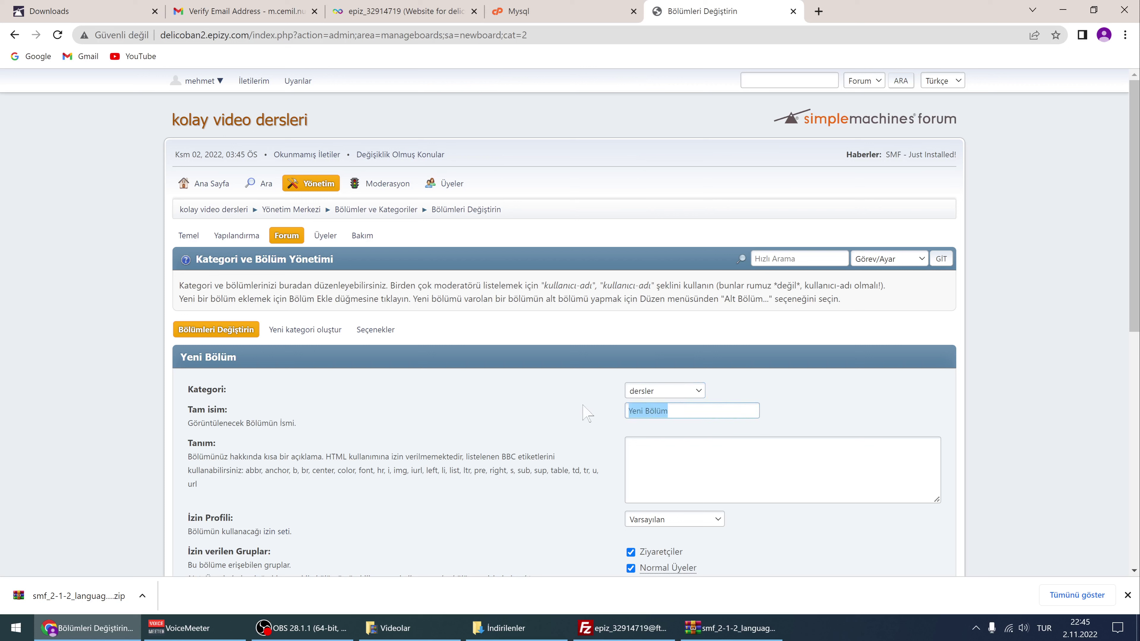
pyautogui.press('BackSpace')
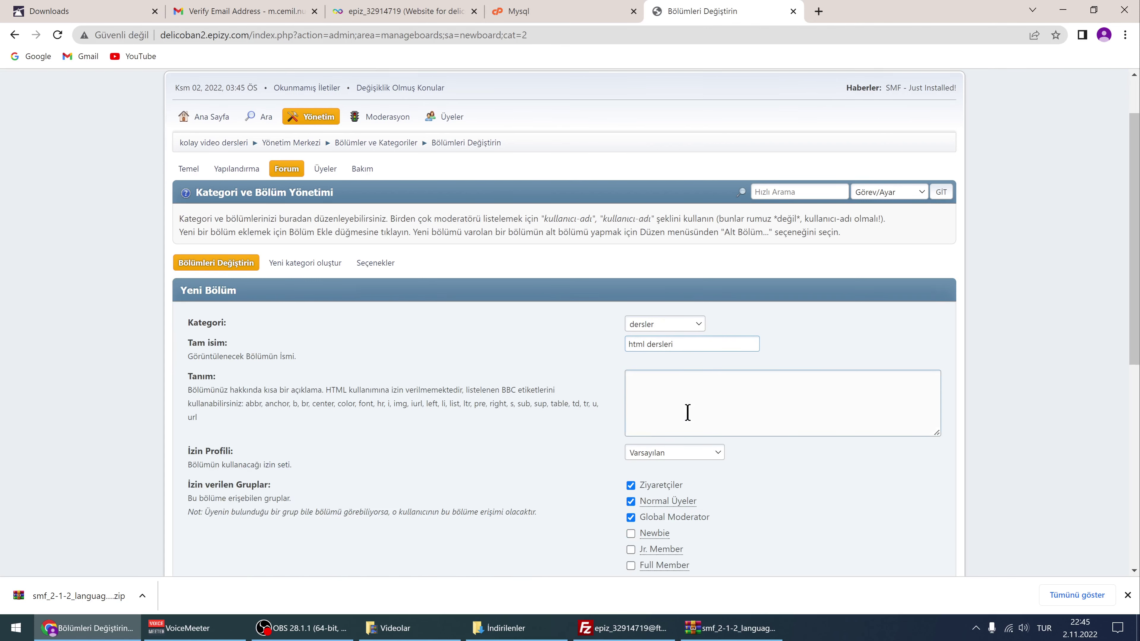
pyautogui.scroll(-10, 822, 479)
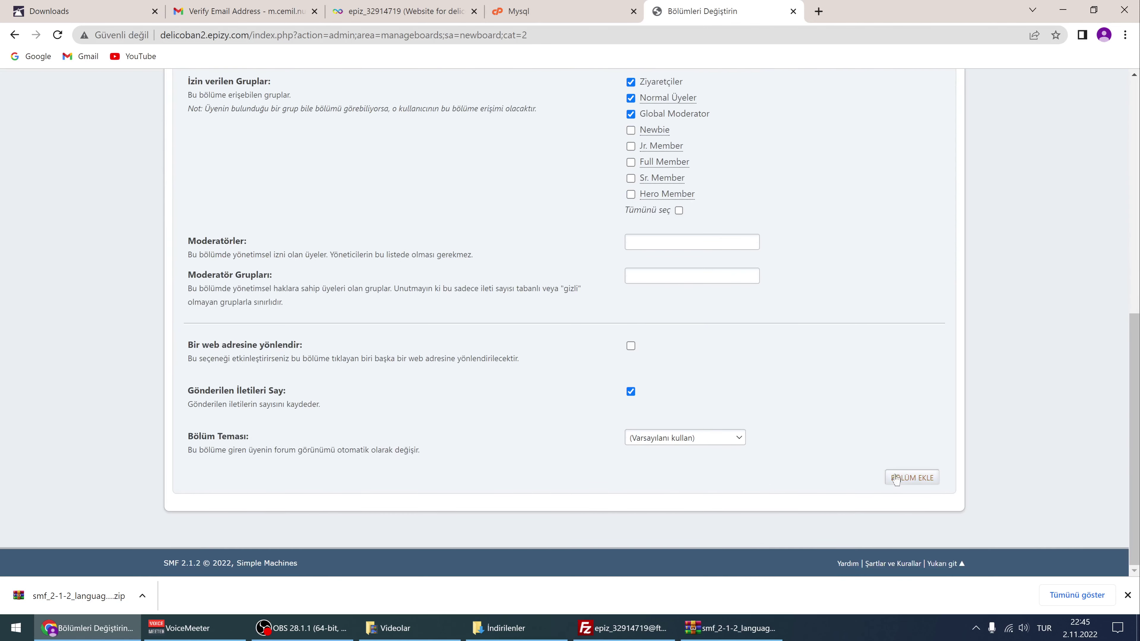
pyautogui.scroll(3, 650, 336)
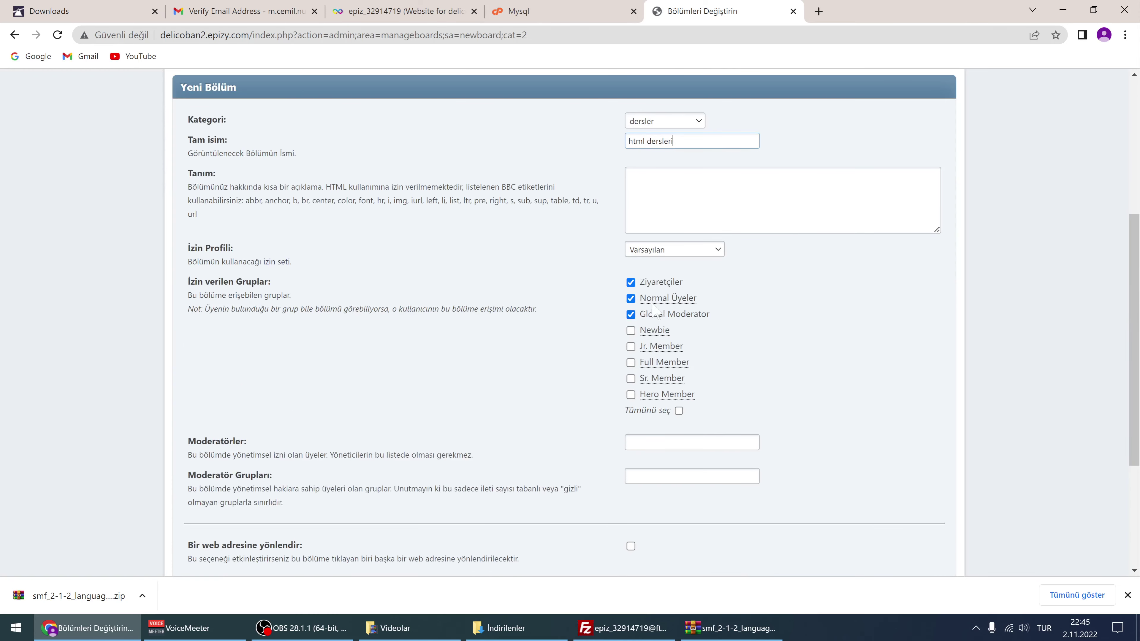
pyautogui.moveTo(652, 299)
pyautogui.scroll(-1, 745, 355)
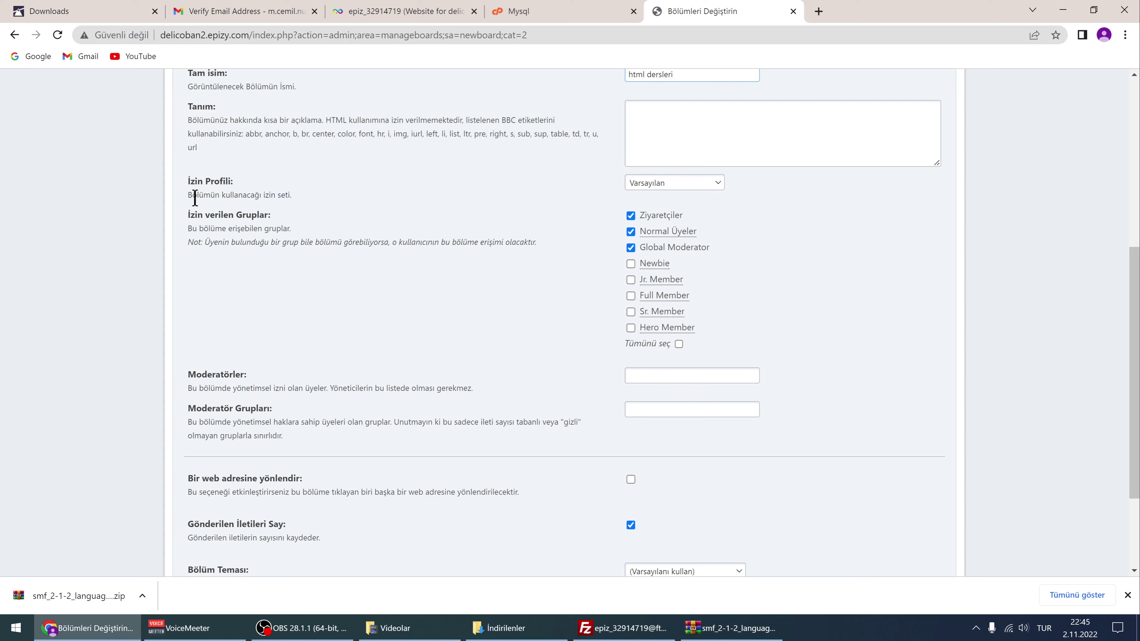
# Keep the default permission profile, add the html dersleri board, and go to the forum home page
pyautogui.click(649, 184)
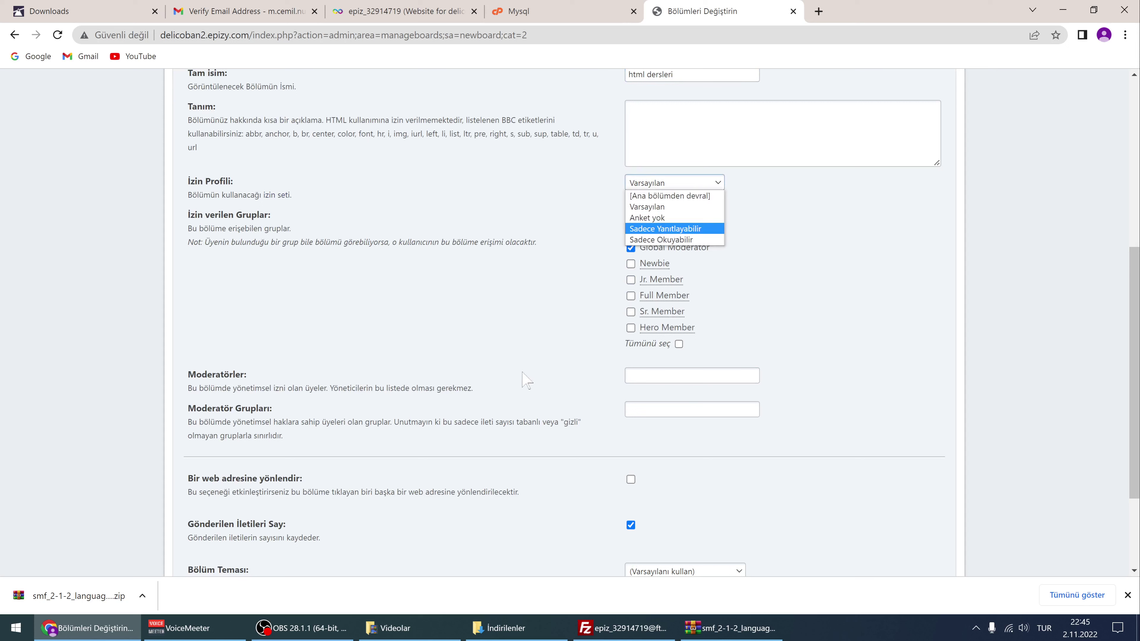
pyautogui.click(498, 369)
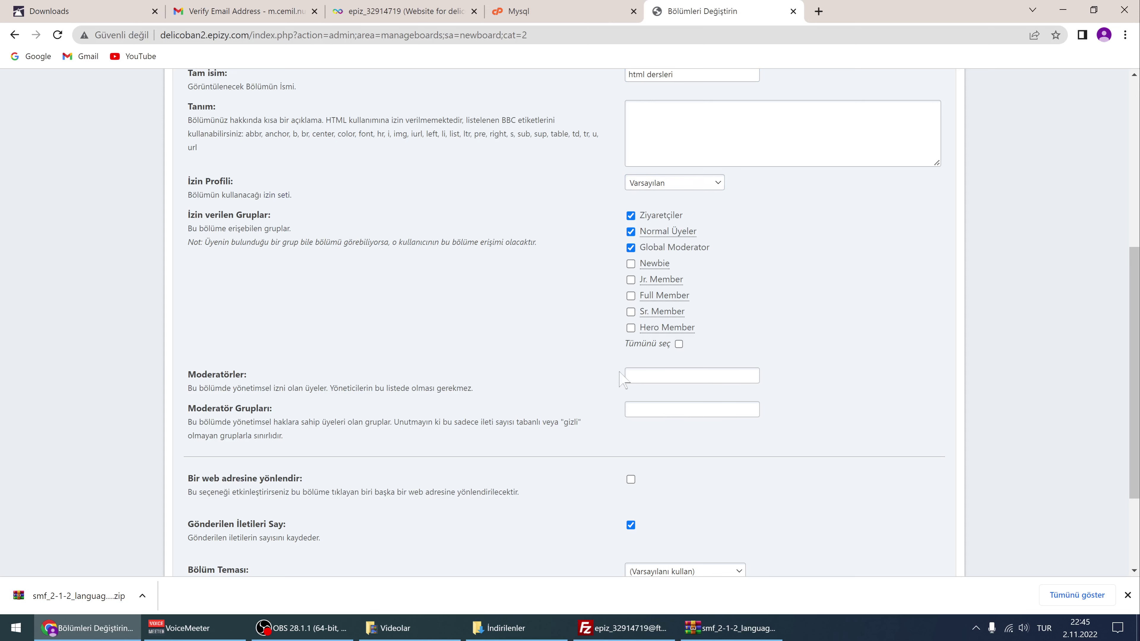
pyautogui.click(642, 376)
pyautogui.scroll(-1, 525, 400)
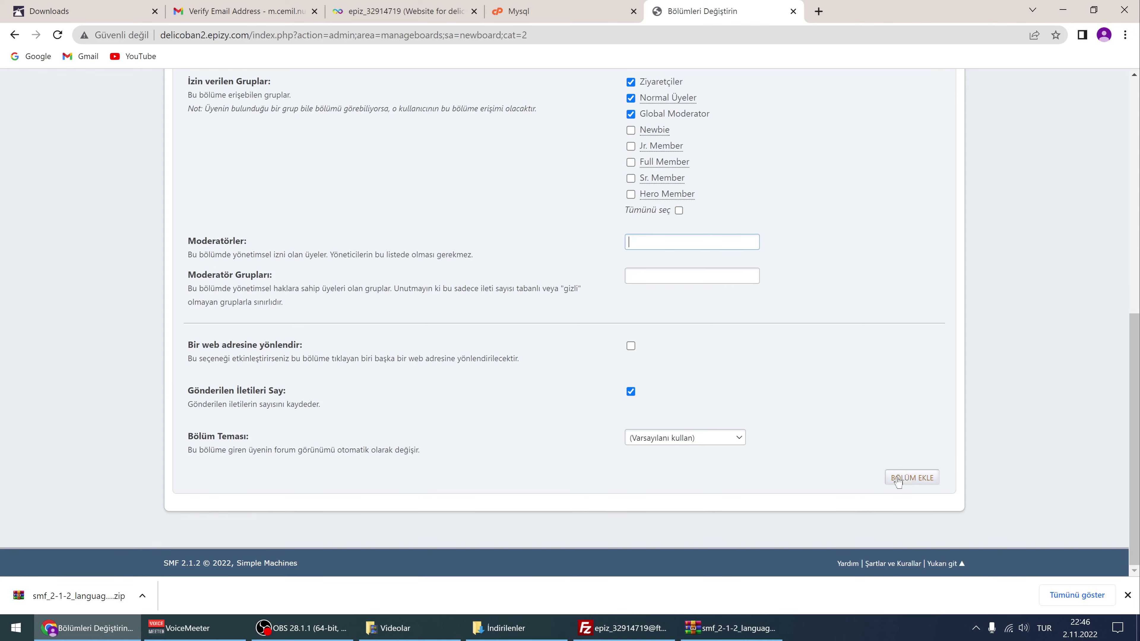
pyautogui.click(911, 477)
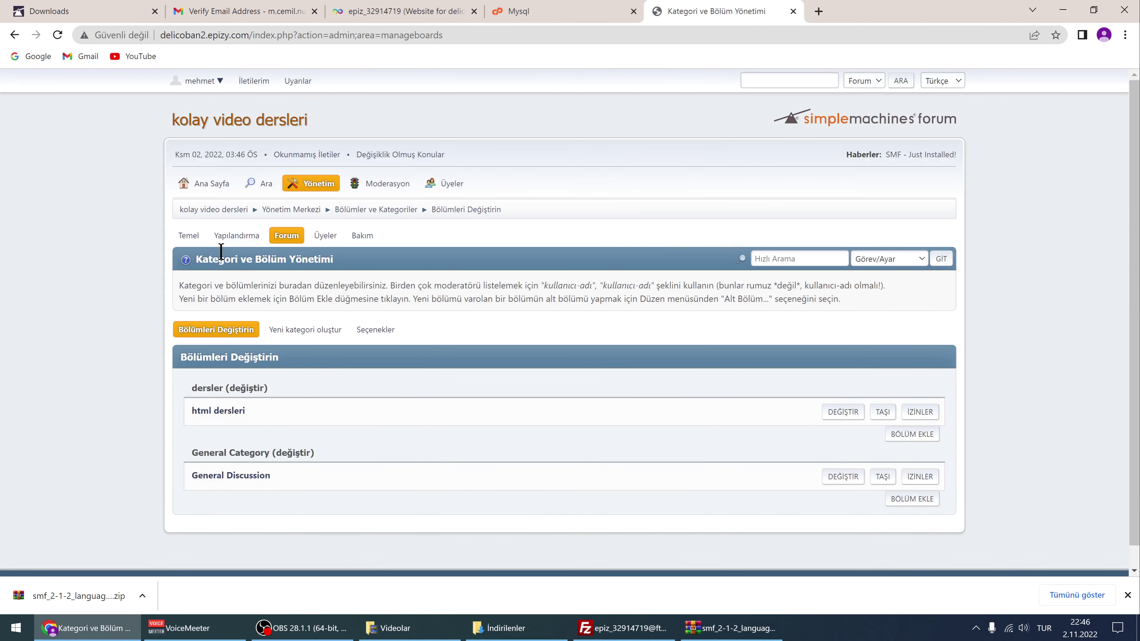
pyautogui.click(232, 122)
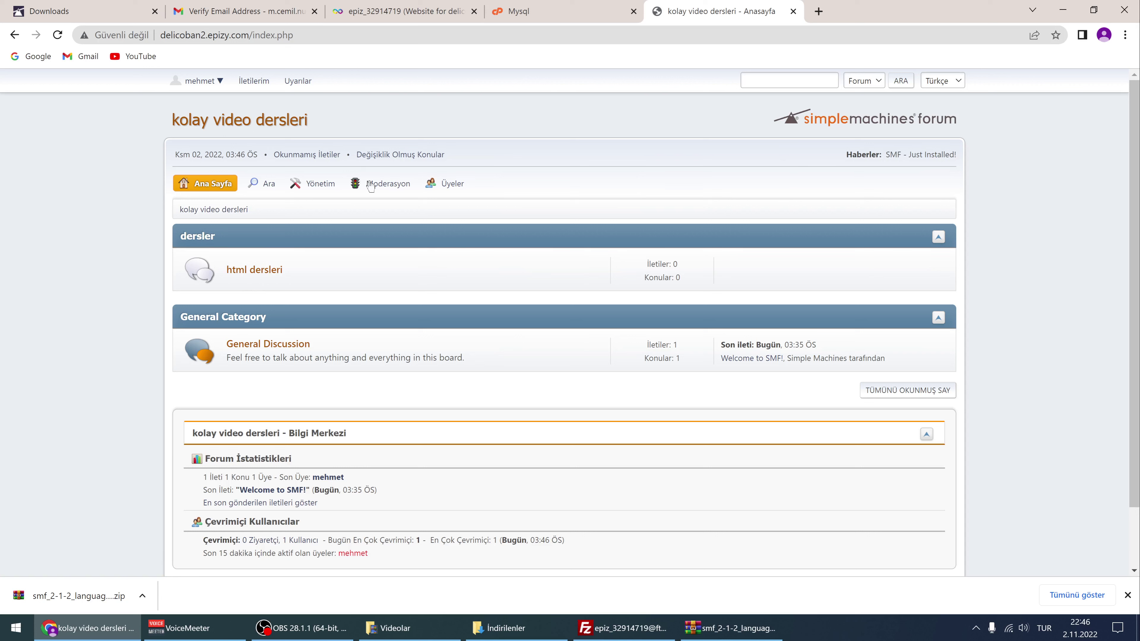
# View the empty html dersleri board, then return to the Ana Sayfa
pyautogui.click(250, 270)
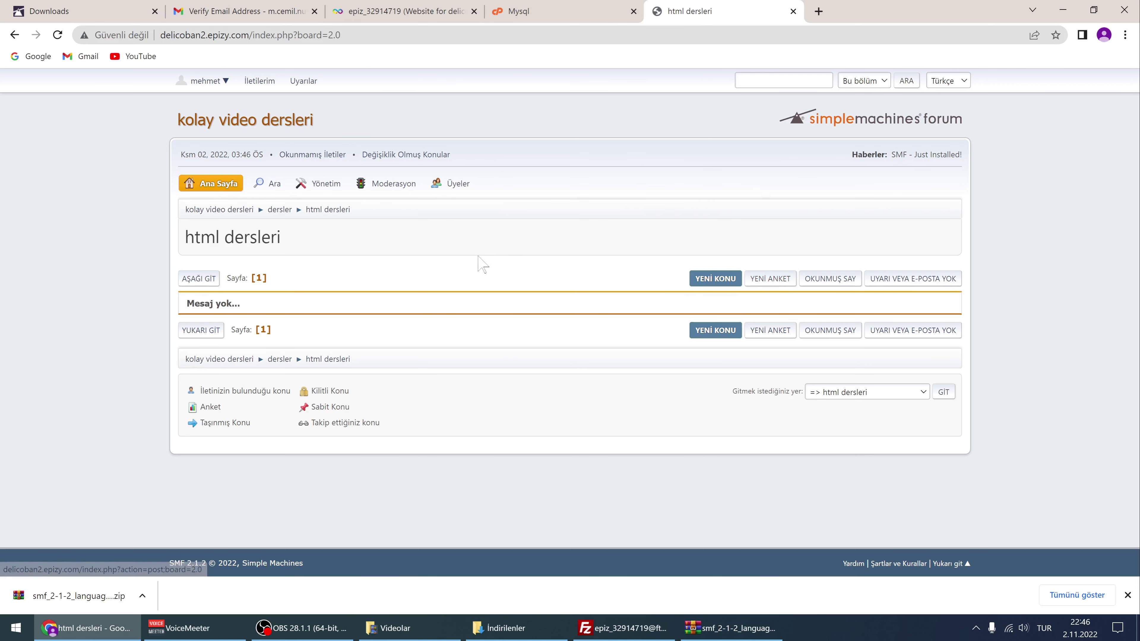
pyautogui.click(212, 184)
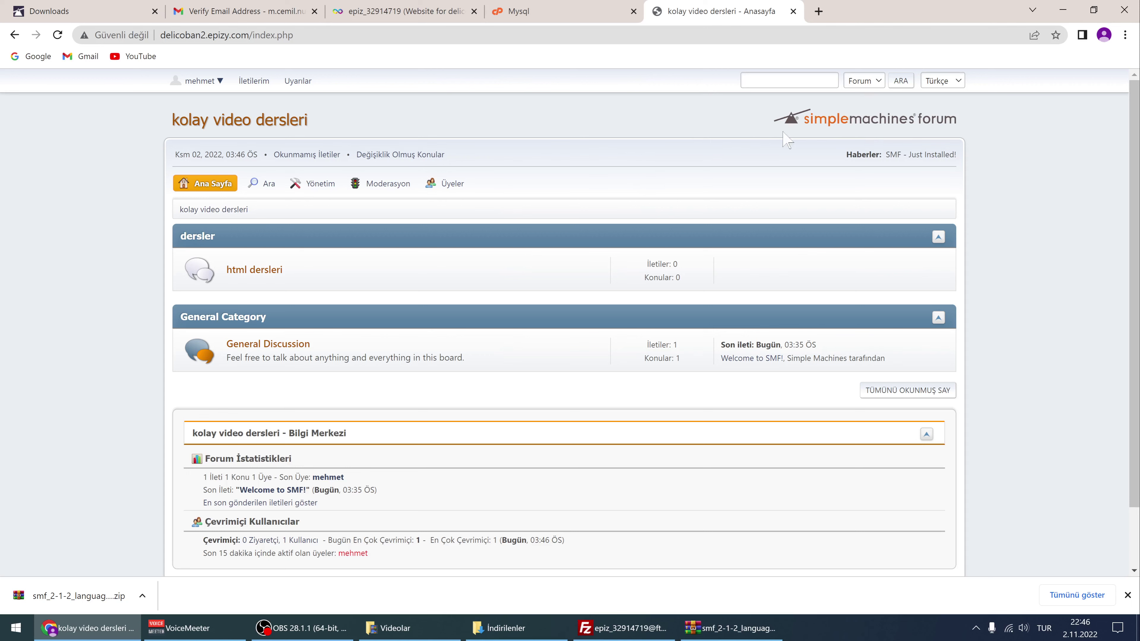
# Open the administration center and browse the Özellikler ve Seçenekler settings
pyautogui.click(310, 188)
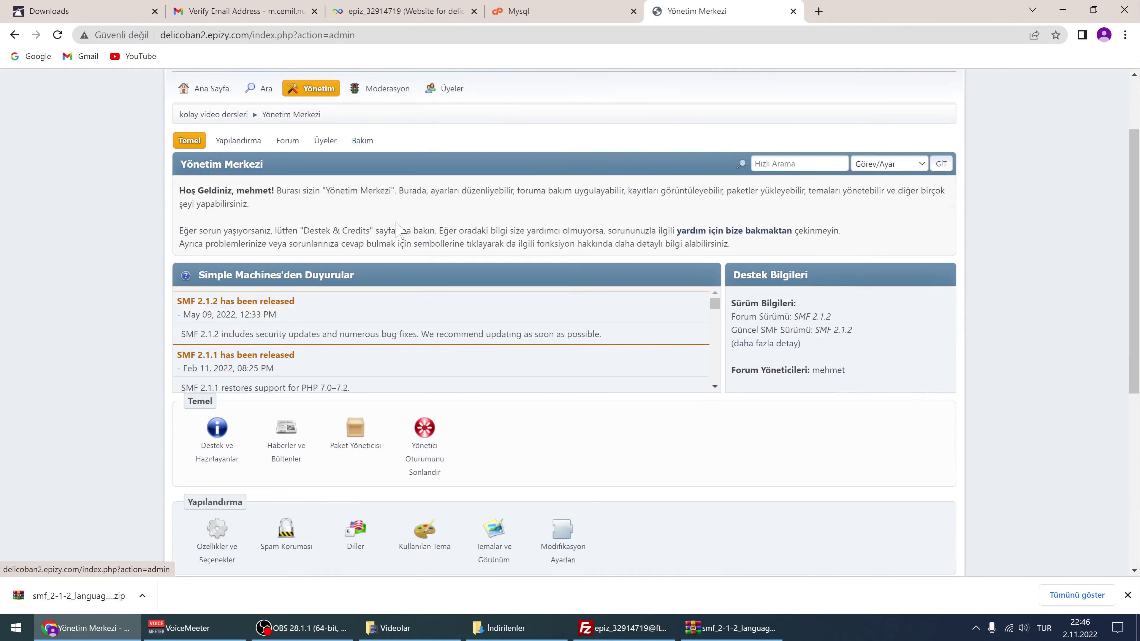
pyautogui.scroll(-3, 397, 220)
pyautogui.scroll(3, 341, 211)
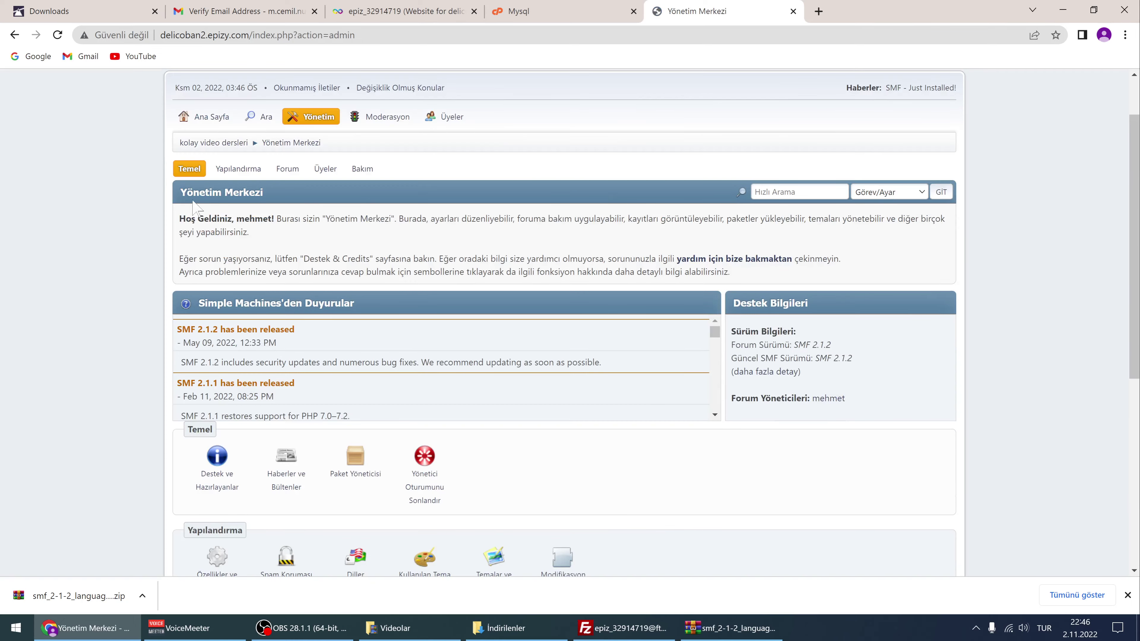
pyautogui.click(238, 171)
pyautogui.moveTo(260, 224)
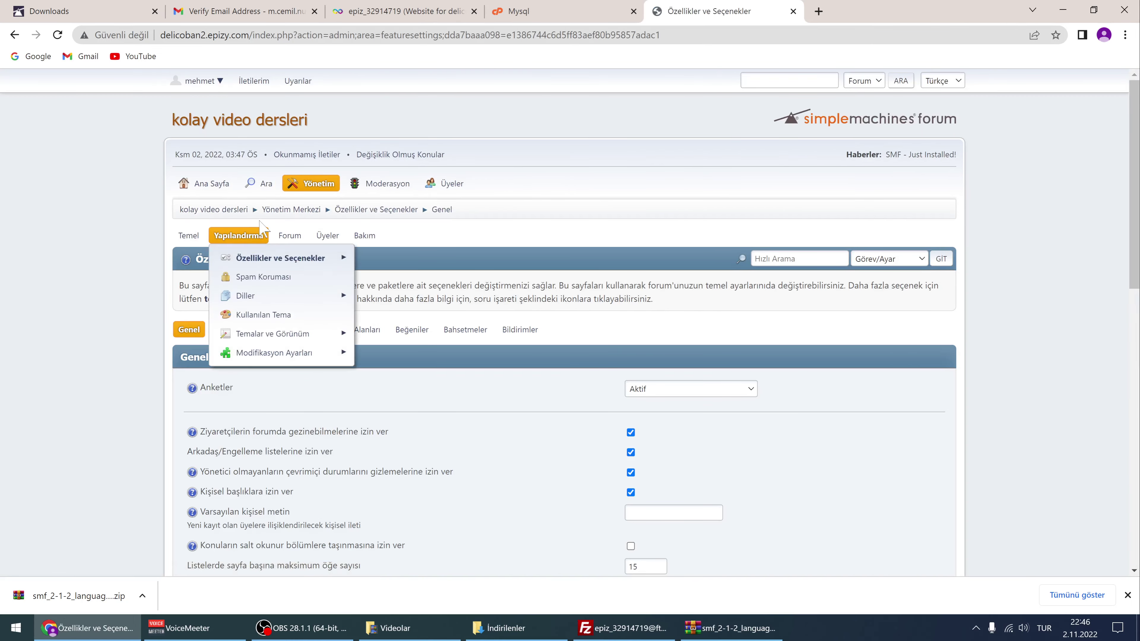
pyautogui.scroll(-1, 261, 226)
pyautogui.moveTo(292, 172)
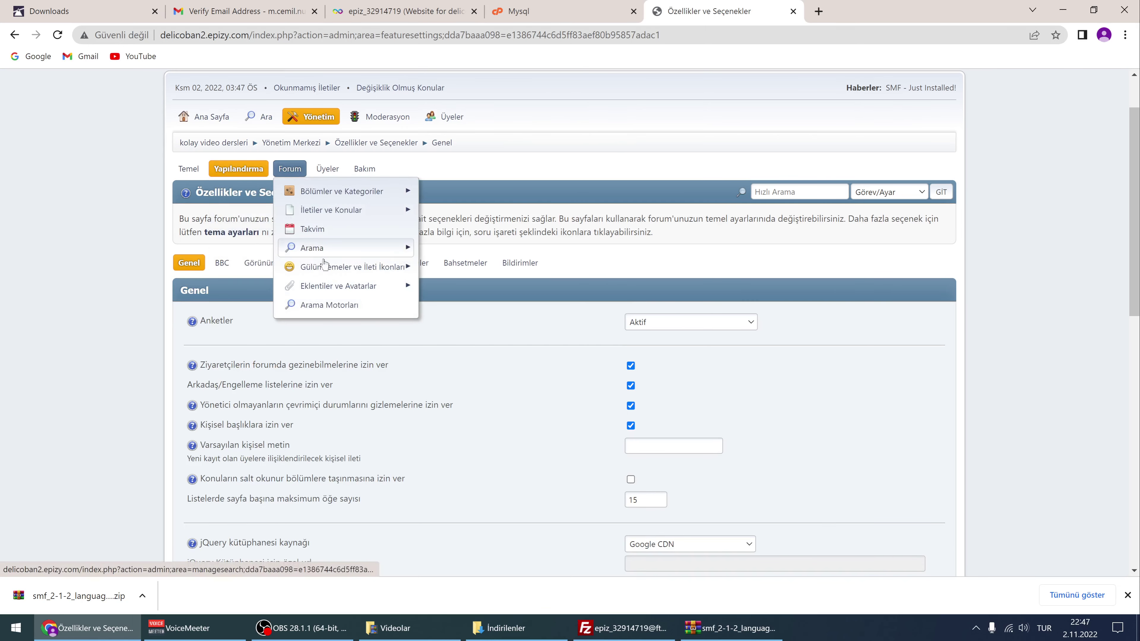
pyautogui.click(198, 170)
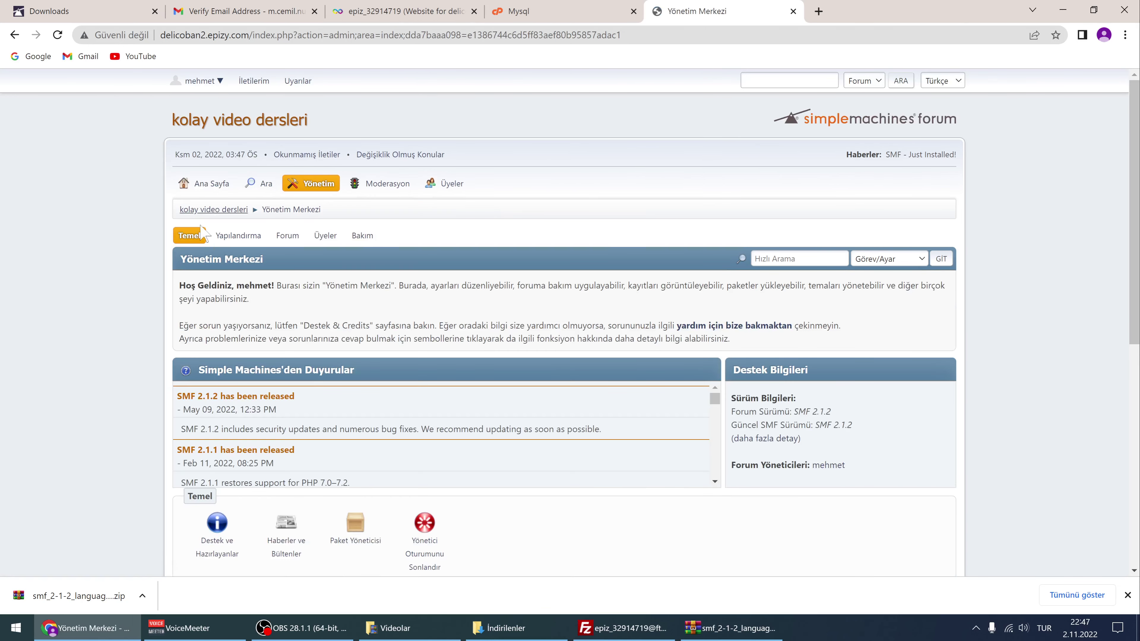
# Follow the tema ayarları link to the SMF Default Theme - Curve2 settings page
pyautogui.moveTo(200, 237)
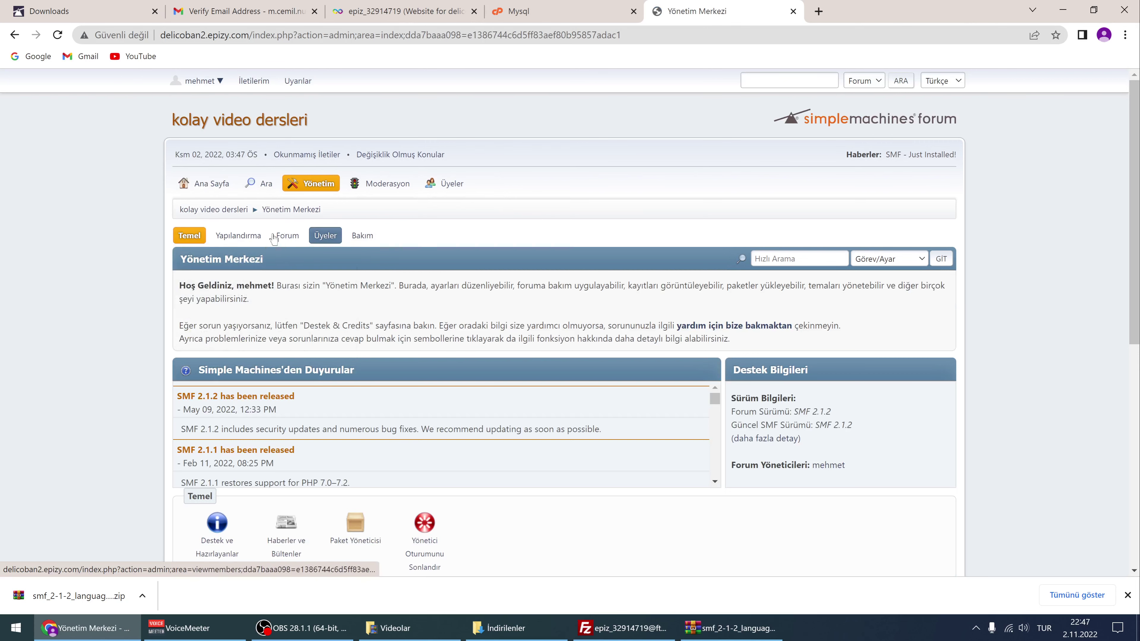
pyautogui.scroll(-8, 379, 283)
pyautogui.scroll(4, 379, 283)
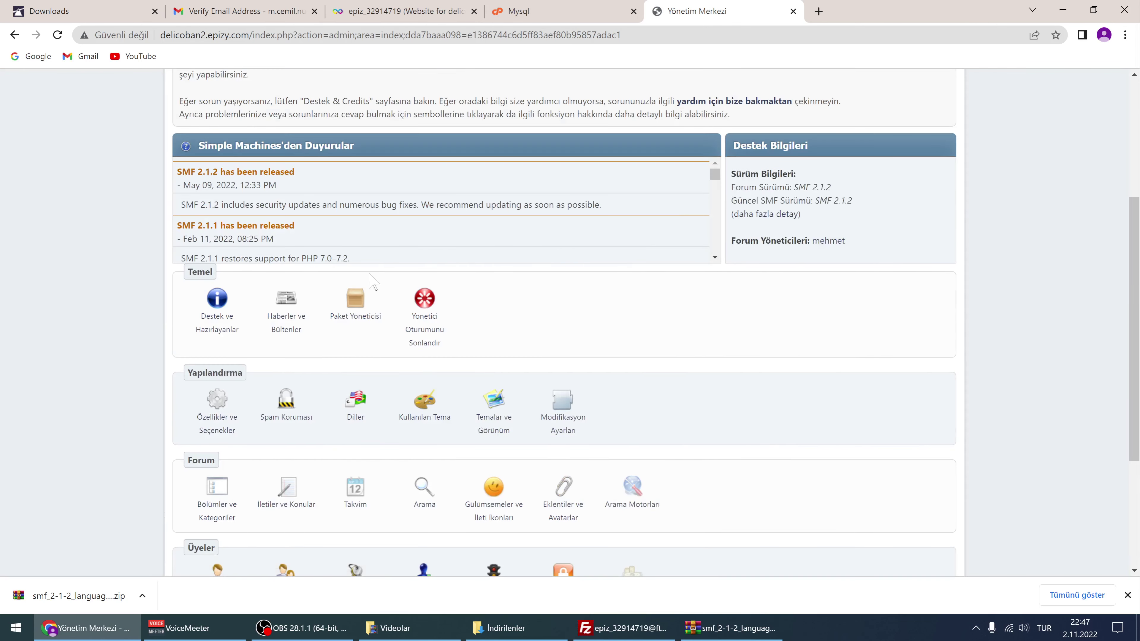
pyautogui.scroll(-2, 376, 281)
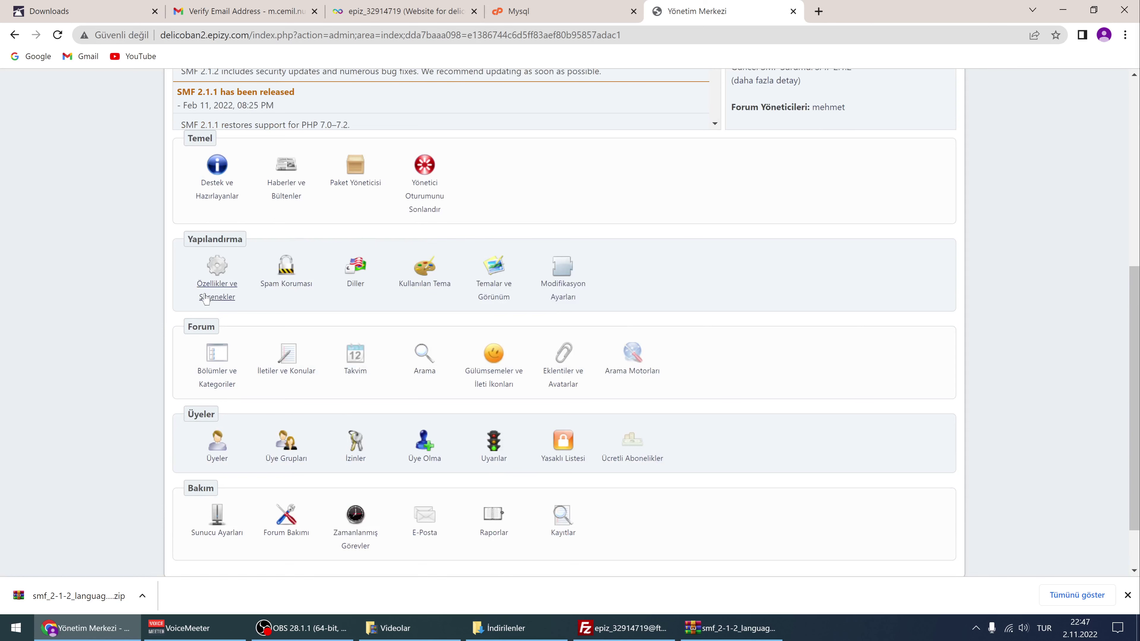
pyautogui.click(213, 293)
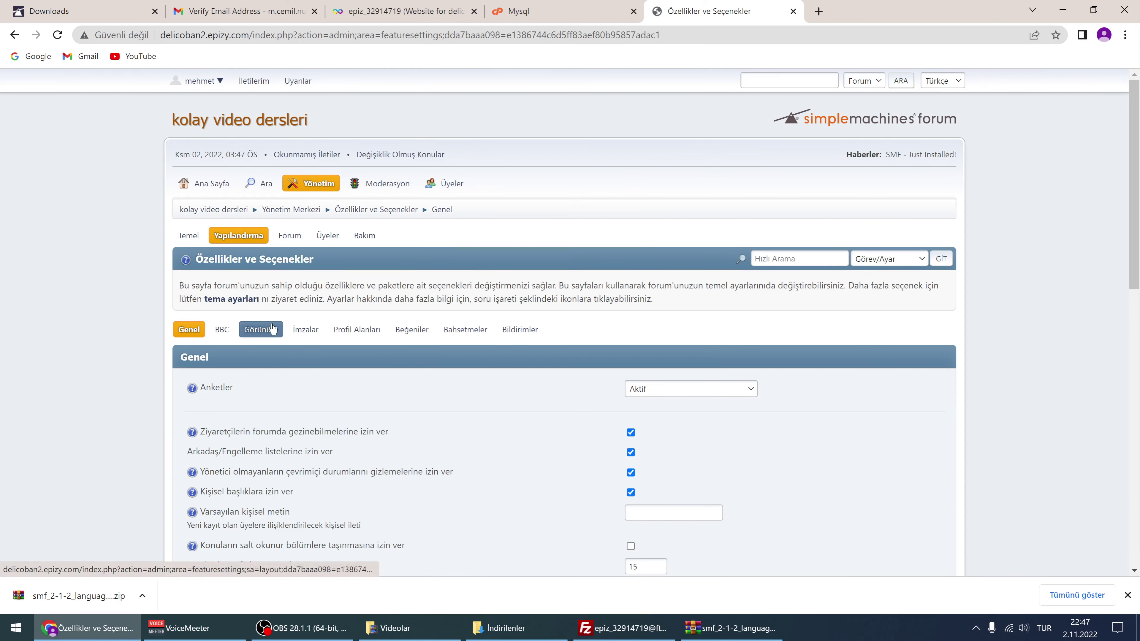
pyautogui.click(317, 185)
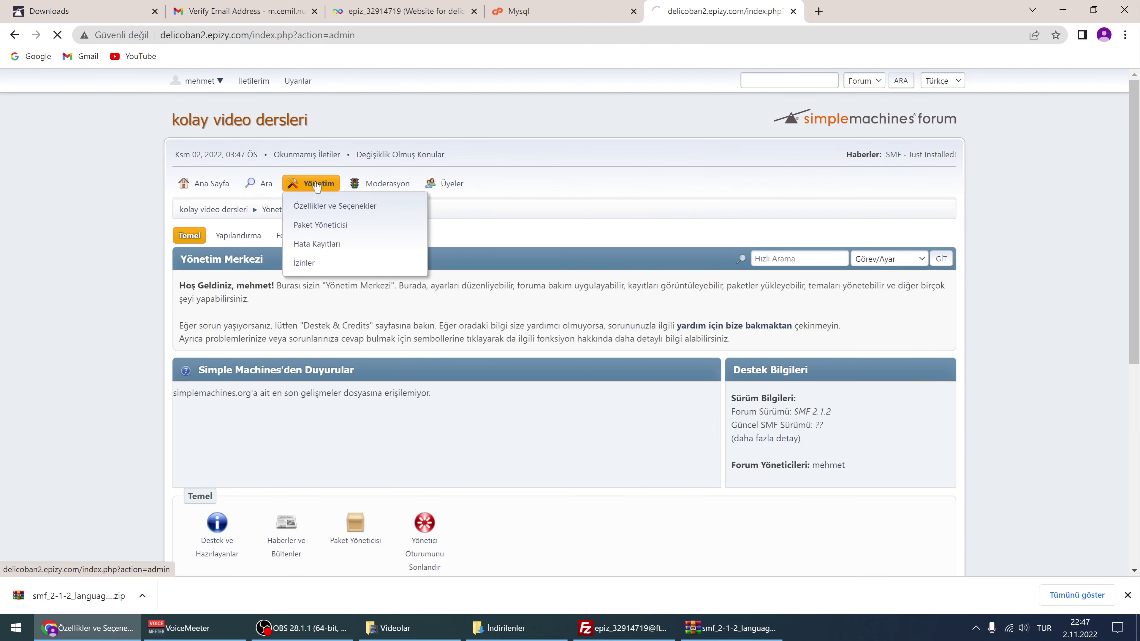
pyautogui.click(234, 236)
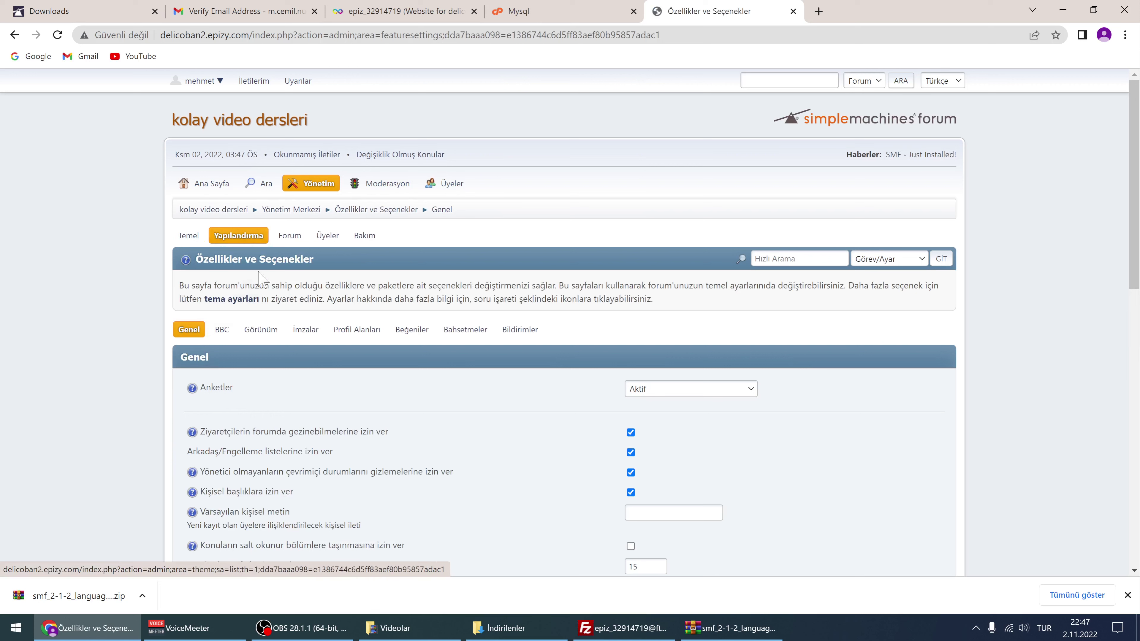
pyautogui.moveTo(238, 241)
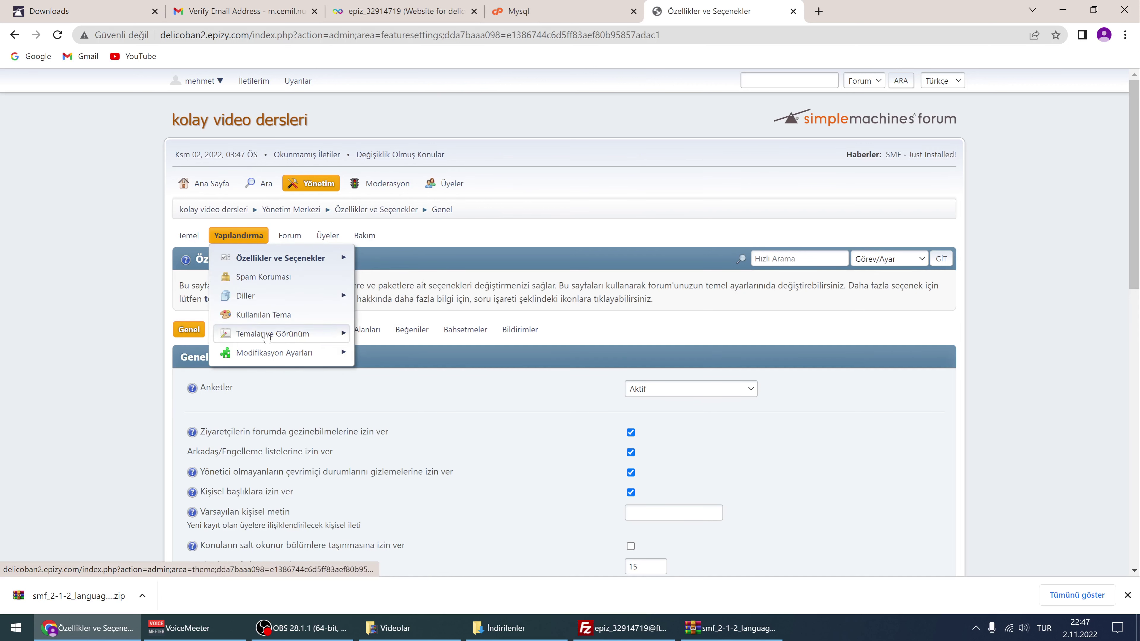
pyautogui.moveTo(275, 339)
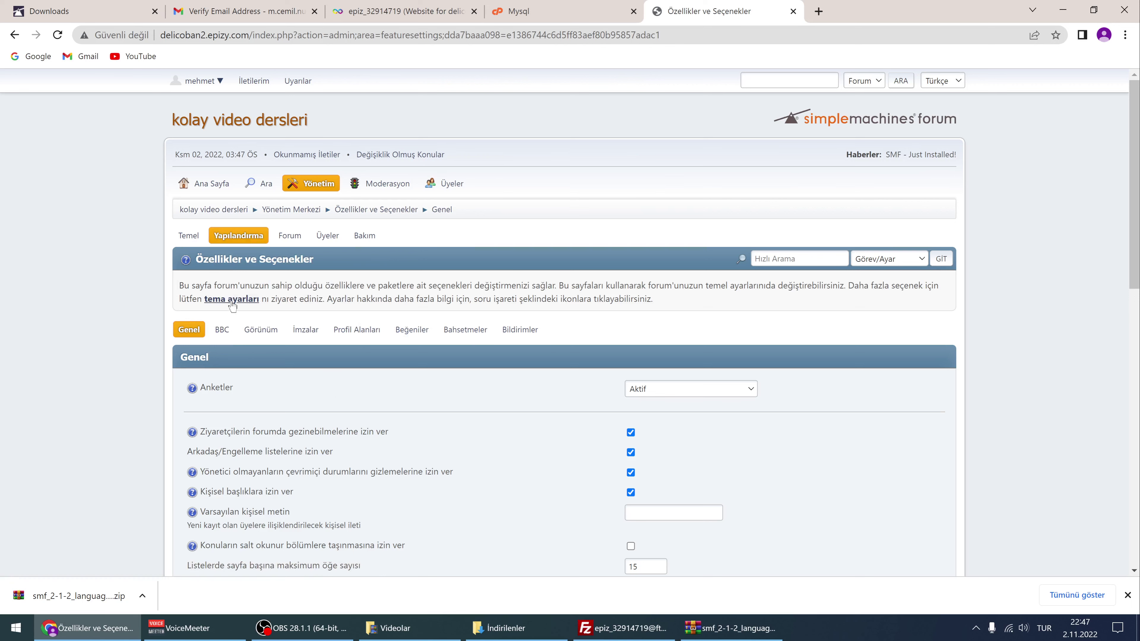
pyautogui.click(233, 299)
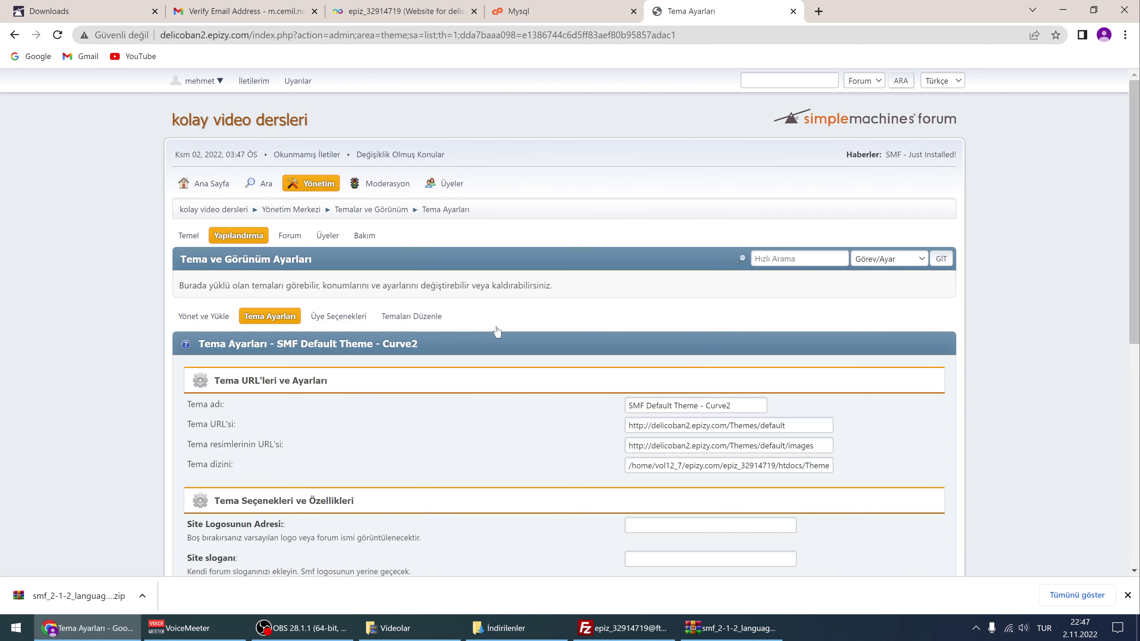
# Enter 'kolay video dersleri' in Site Logosunun Adresi and save the theme settings
pyautogui.scroll(-1, 731, 357)
pyautogui.scroll(-2, 731, 357)
pyautogui.scroll(-2, 678, 332)
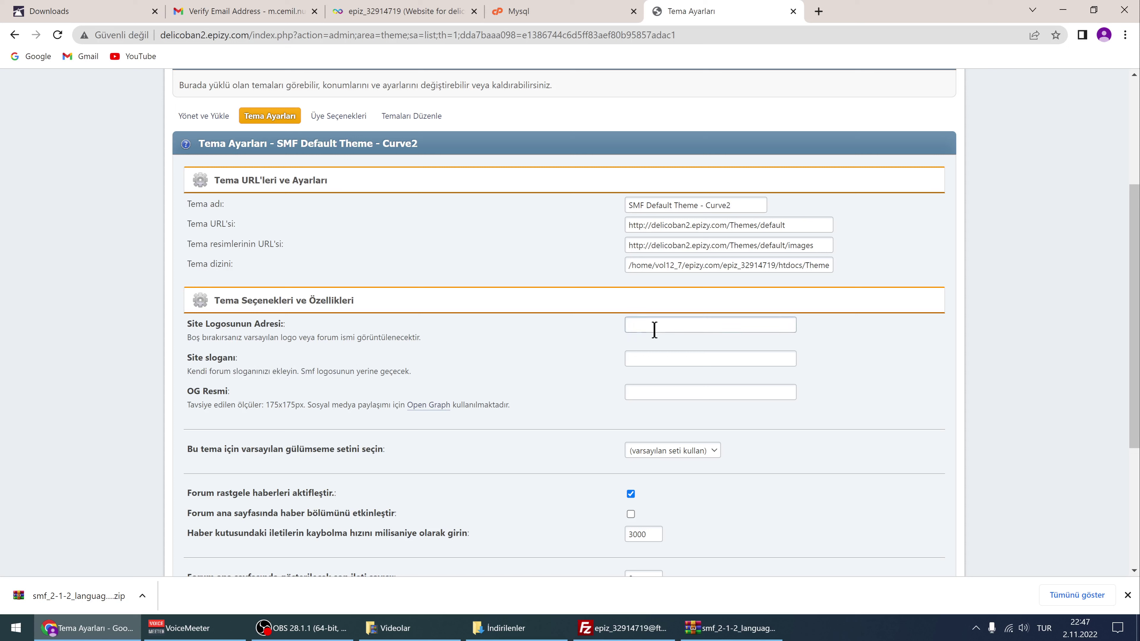
pyautogui.click(636, 330)
pyautogui.moveTo(697, 325); pyautogui.dragTo(629, 326)
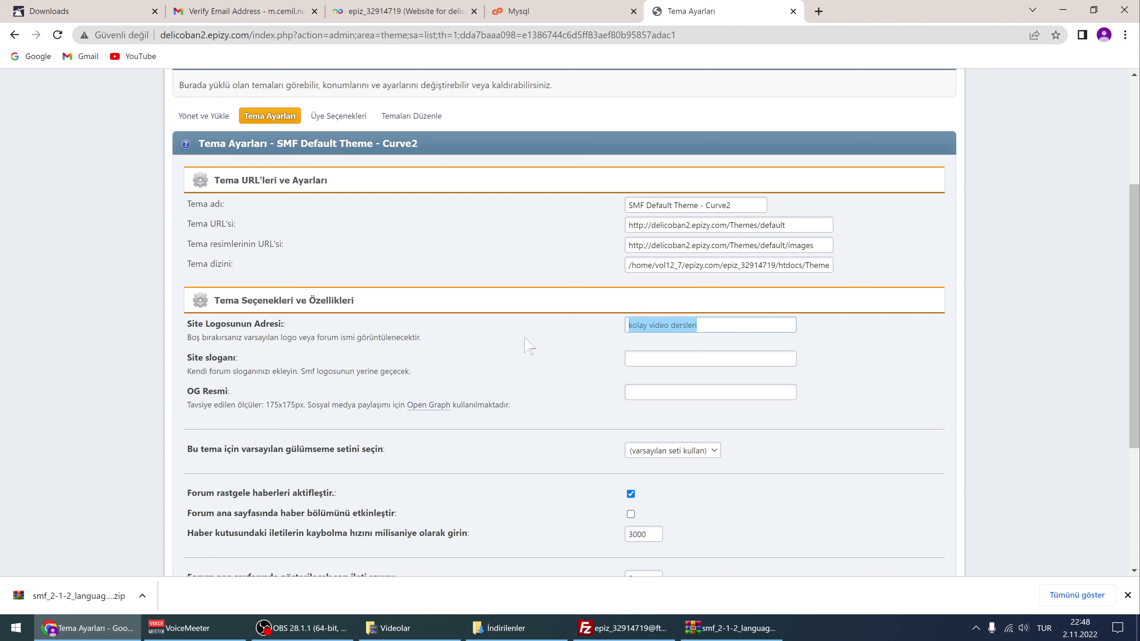
pyautogui.scroll(-5, 694, 354)
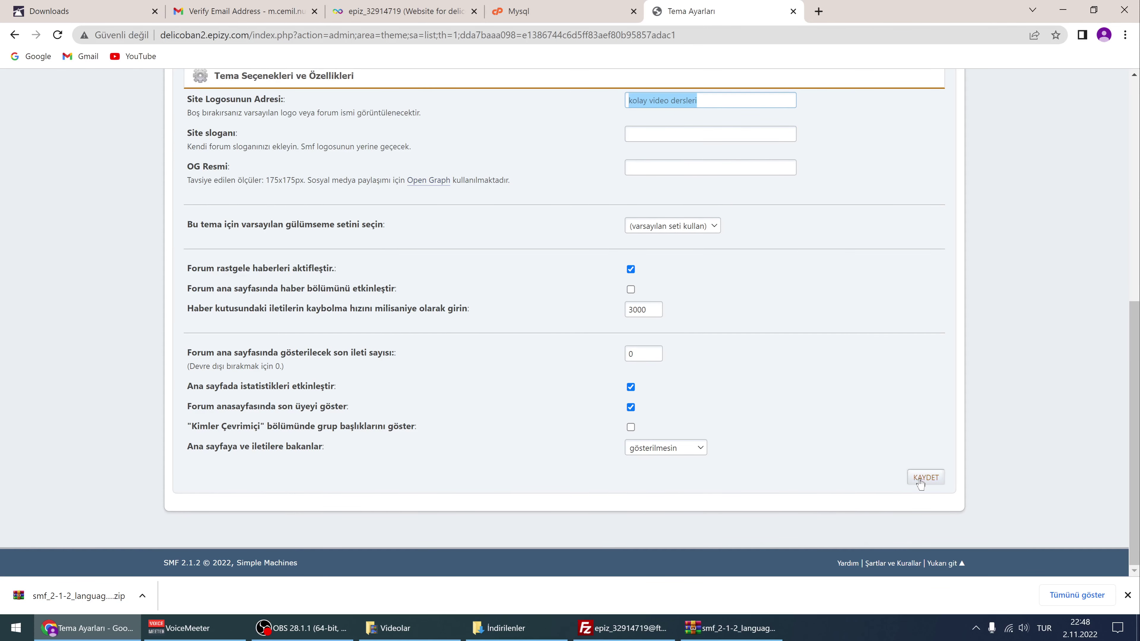
pyautogui.click(919, 481)
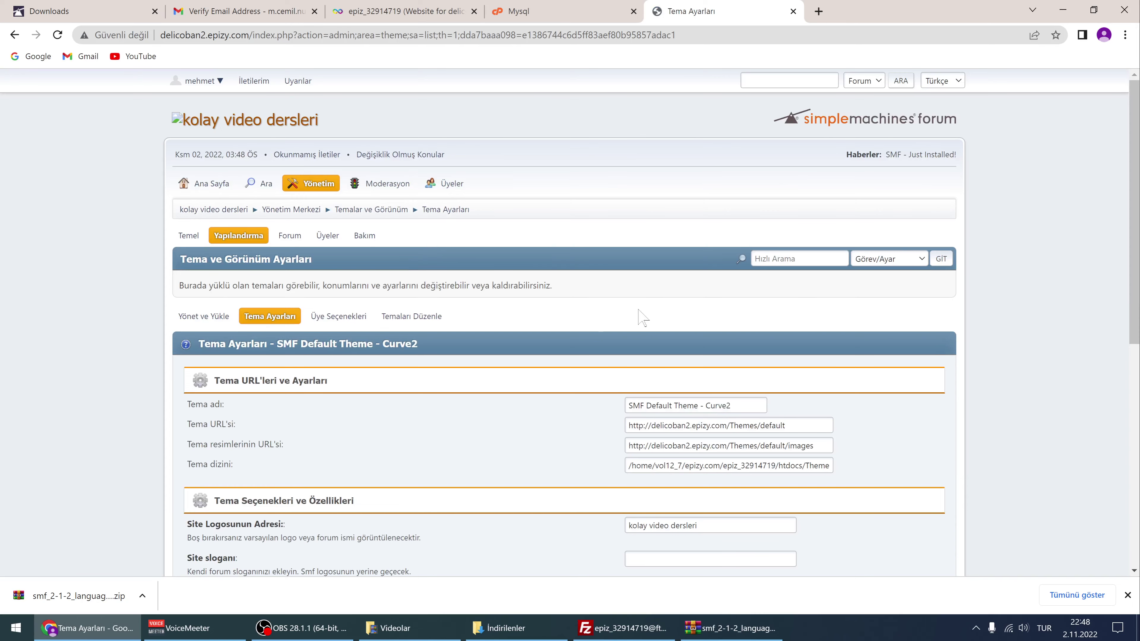
# Reload the theme settings page and delete the text from the logo address field
pyautogui.scroll(-4, 643, 317)
pyautogui.scroll(5, 710, 342)
pyautogui.click(58, 35)
pyautogui.scroll(-4, 634, 316)
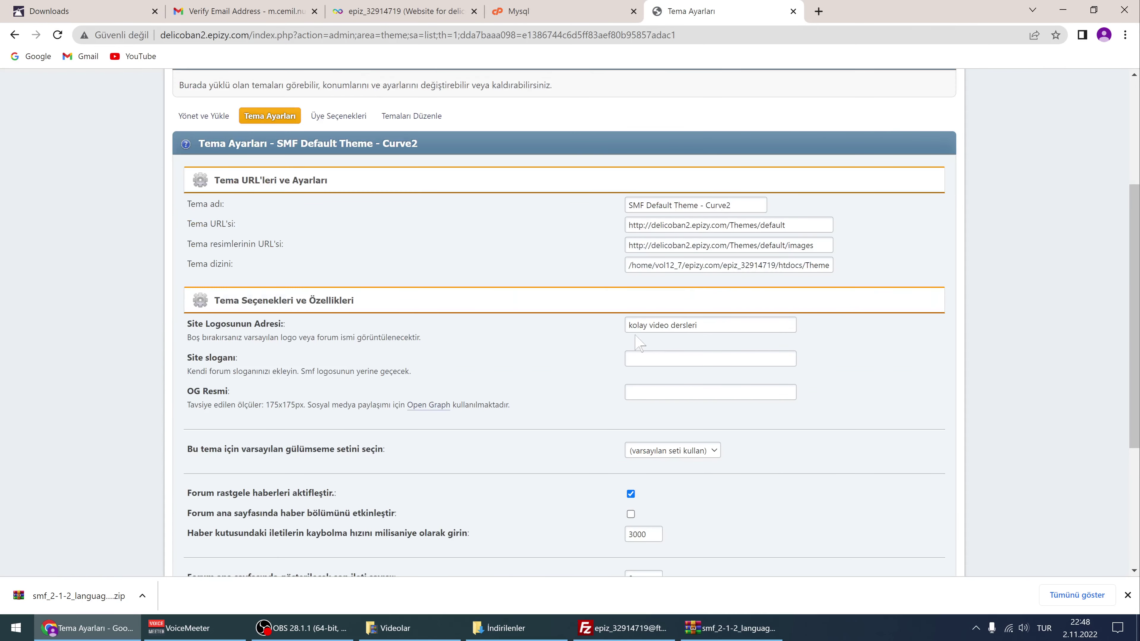
pyautogui.moveTo(703, 325); pyautogui.dragTo(603, 330)
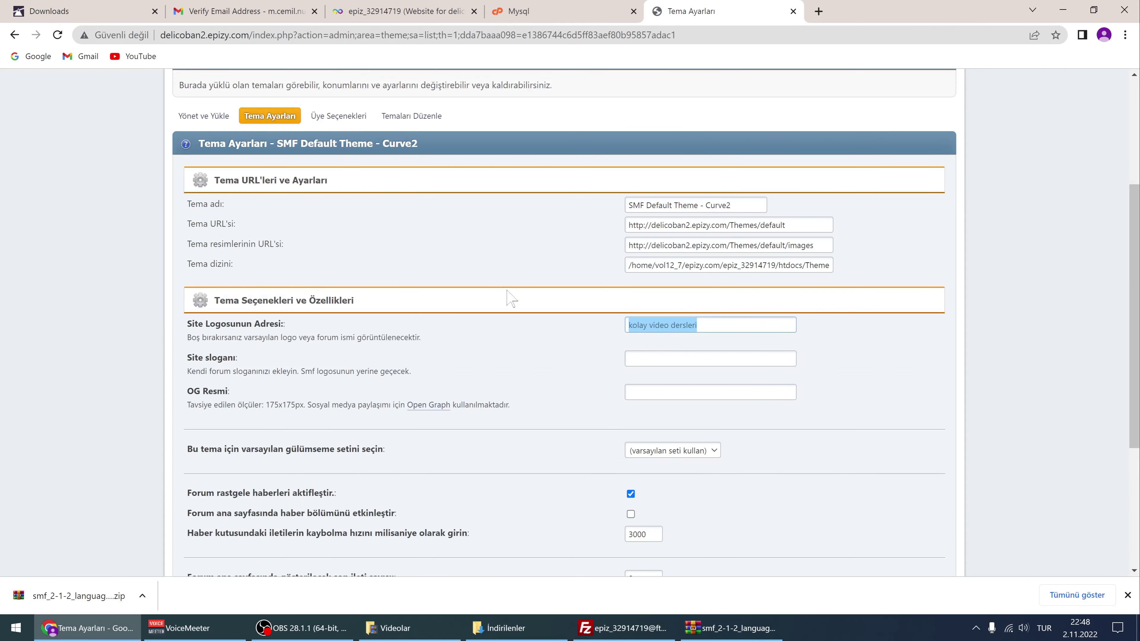
pyautogui.scroll(5, 508, 297)
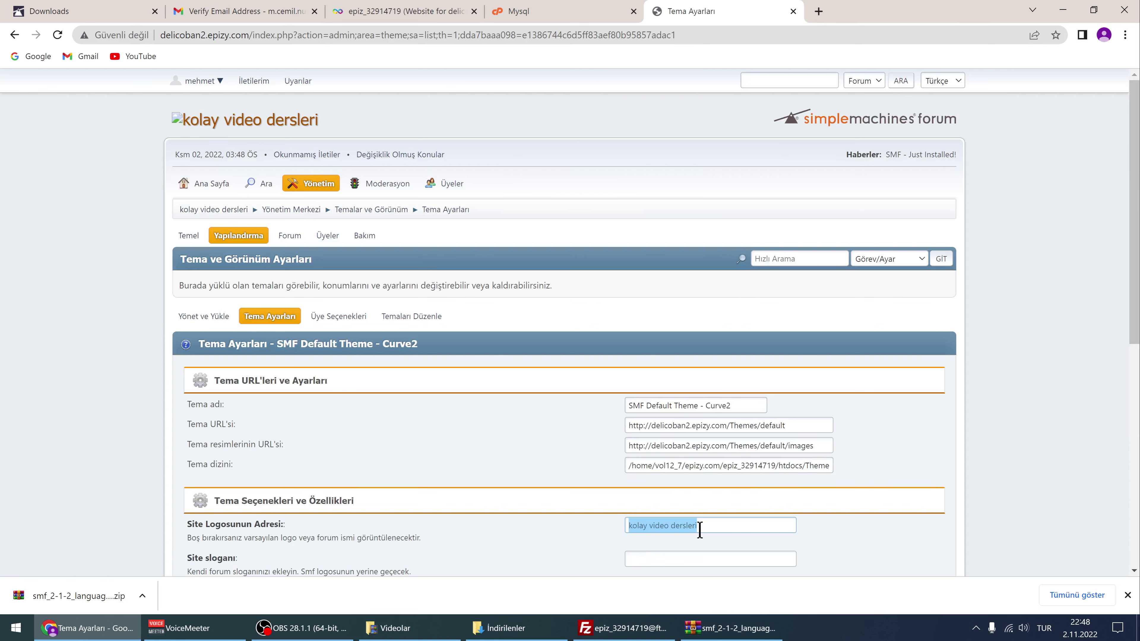
pyautogui.press('BackSpace')
pyautogui.scroll(-3, 557, 471)
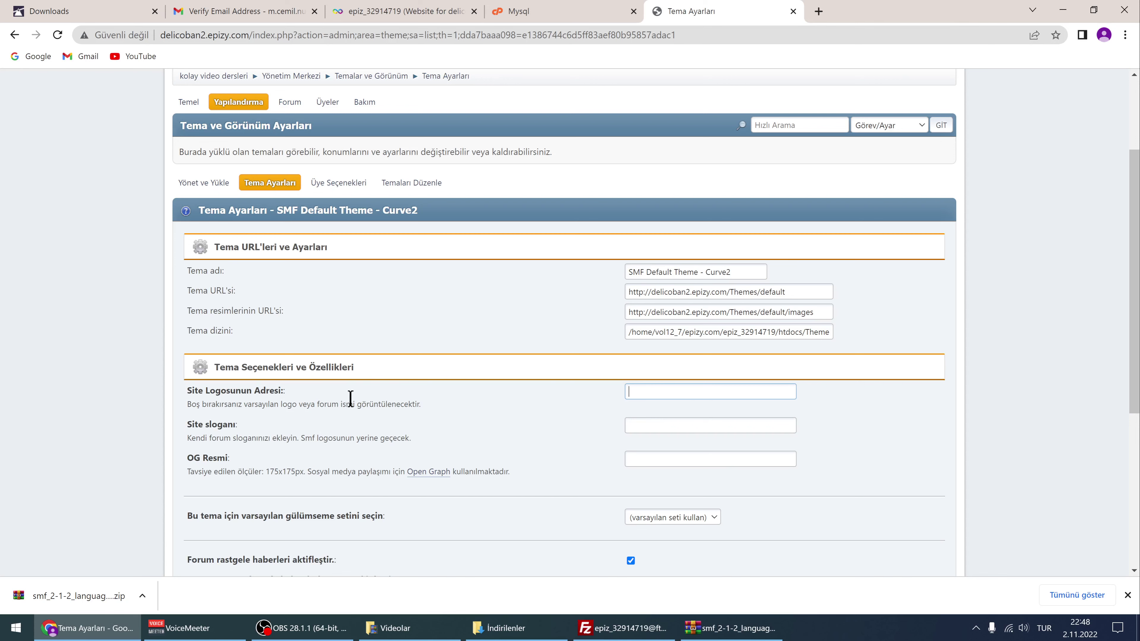
pyautogui.scroll(3, 533, 421)
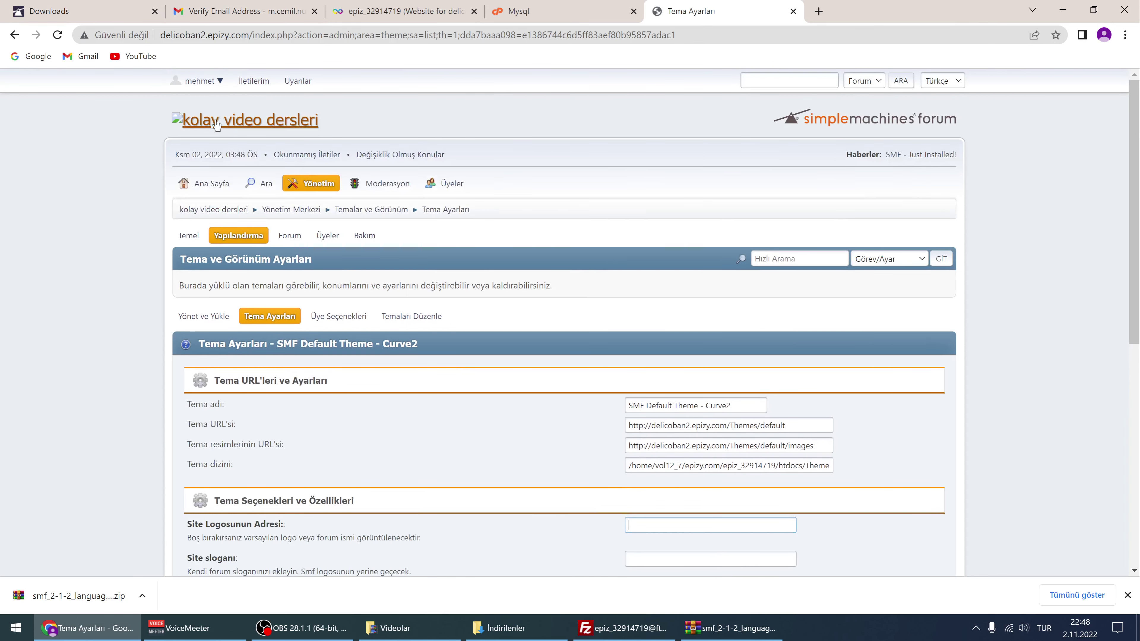
# Save Site sloganı as 'kolay video dersleri' with Site Logosunun Adresi left empty
pyautogui.scroll(-1, 633, 381)
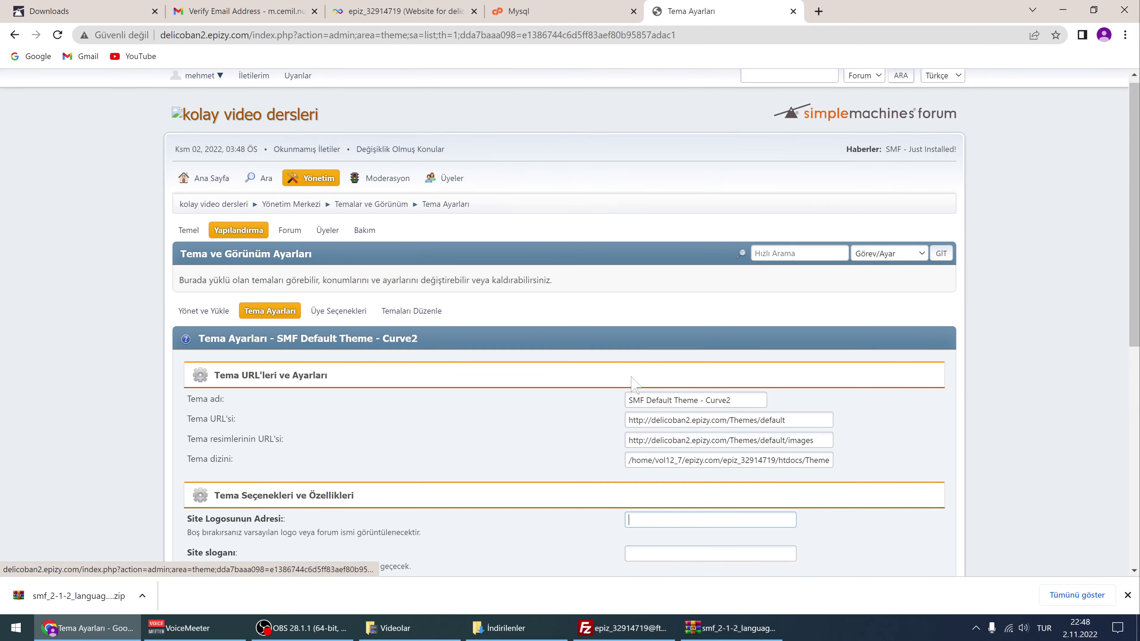
pyautogui.scroll(-5, 632, 382)
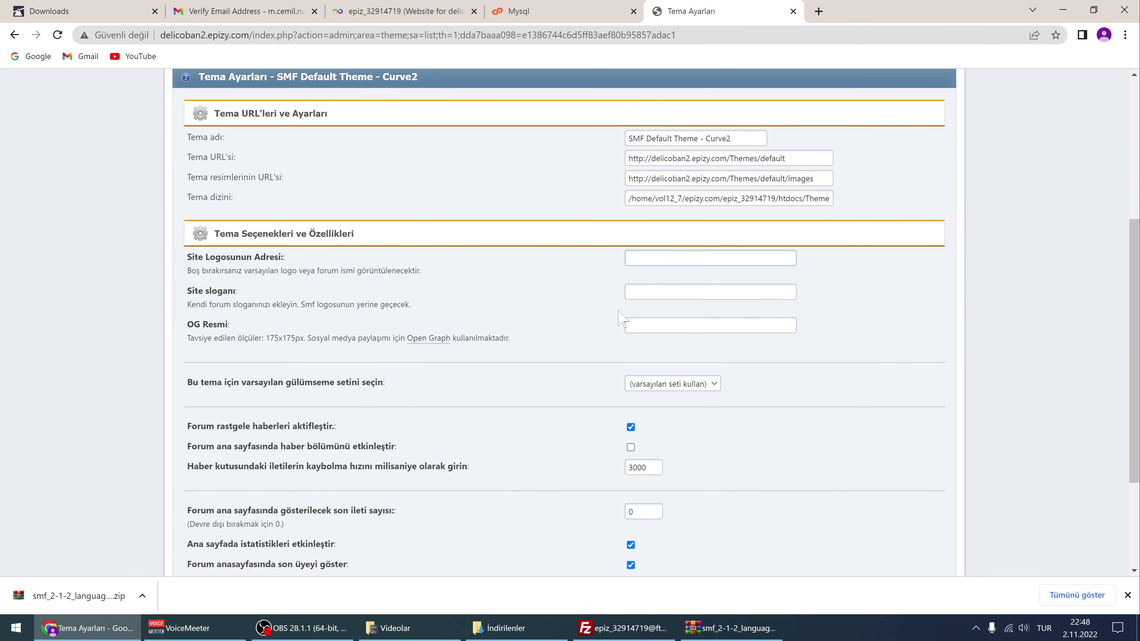
pyautogui.click(642, 294)
pyautogui.hotkey('ctrl', 'v')
pyautogui.scroll(-3, 734, 361)
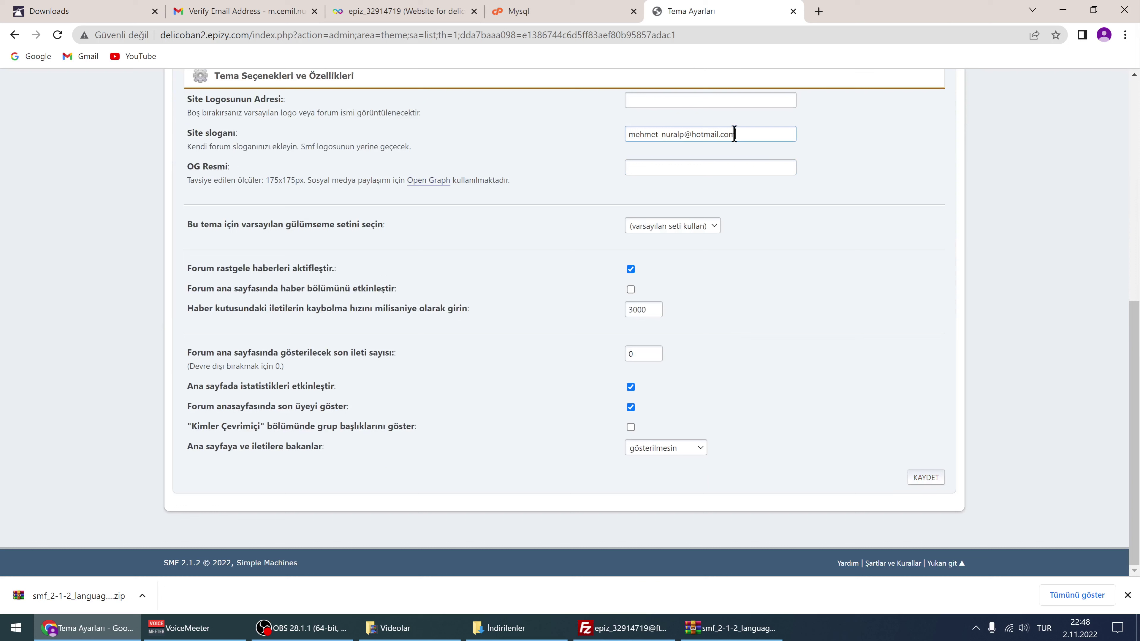
pyautogui.moveTo(734, 134); pyautogui.dragTo(551, 152)
pyautogui.write('kolay video dersleri')
pyautogui.click(926, 478)
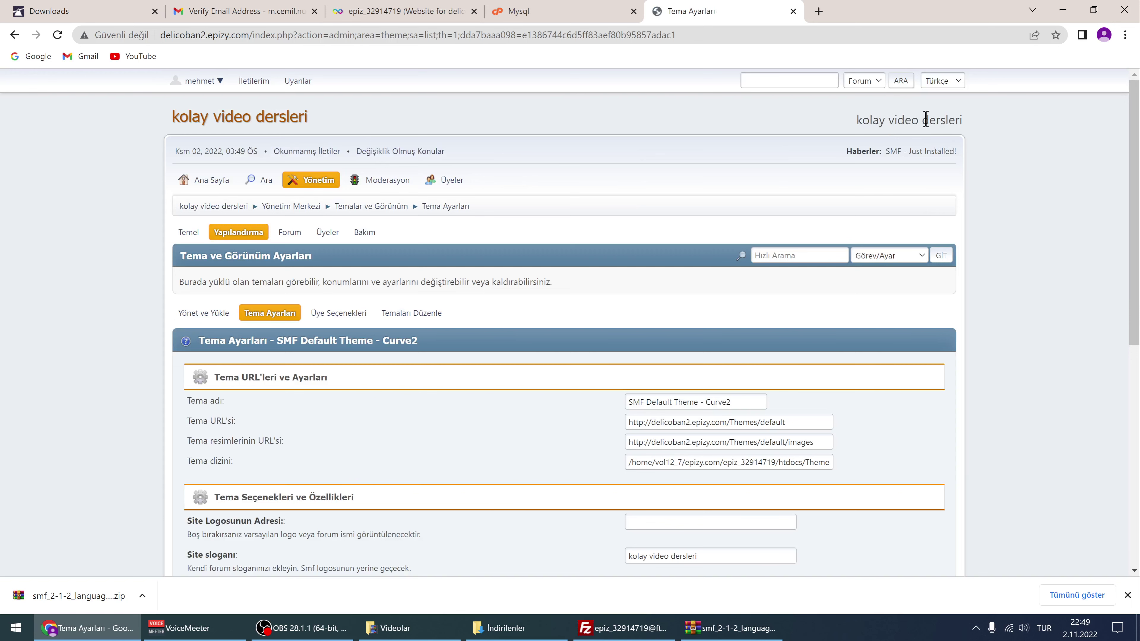
pyautogui.moveTo(860, 121); pyautogui.dragTo(951, 117)
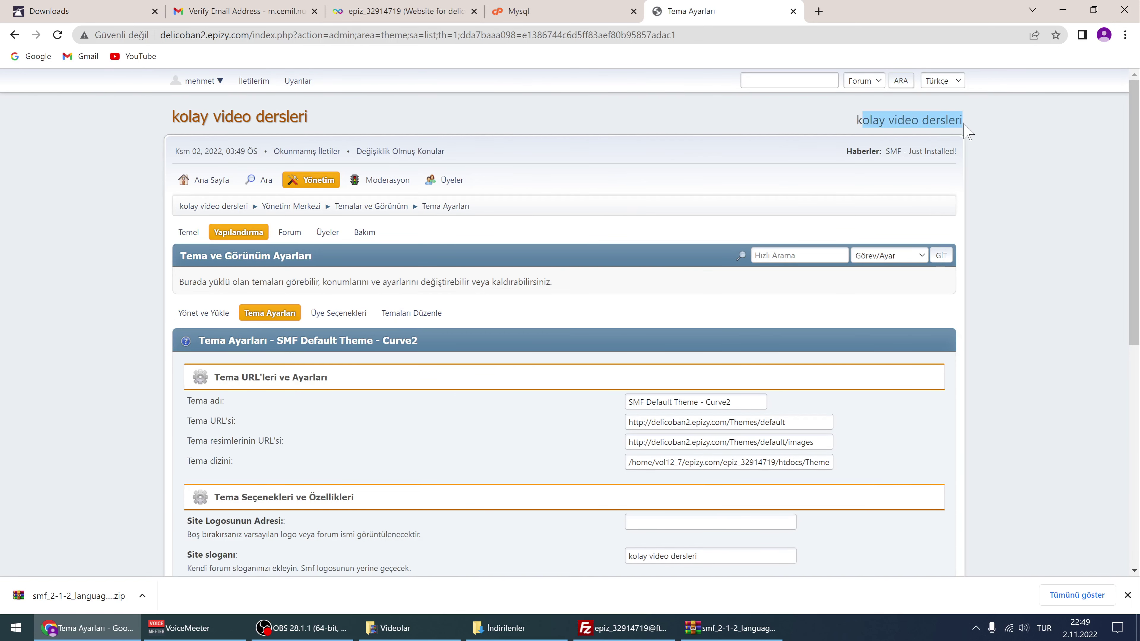
pyautogui.scroll(-3, 583, 361)
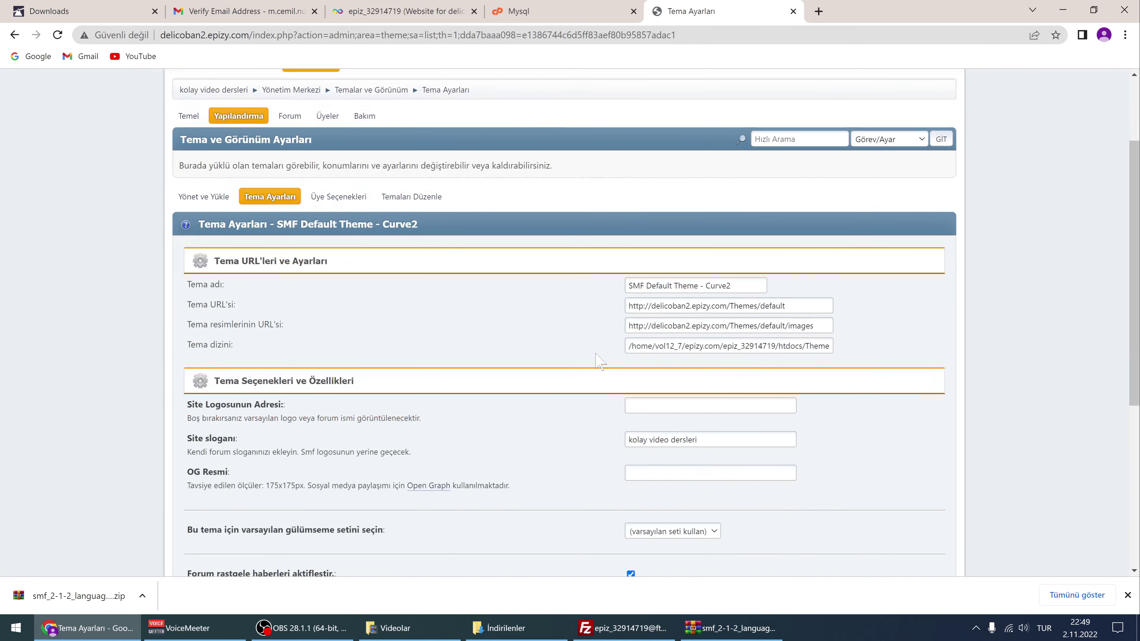
pyautogui.click(642, 387)
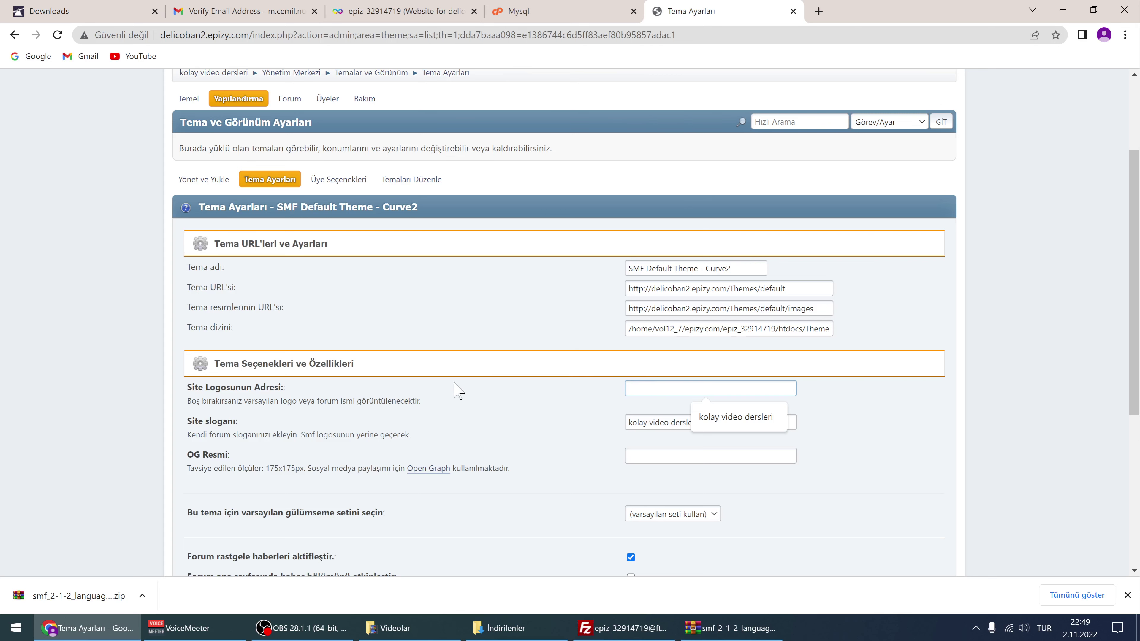
# Search Google for 'resim upload' in a new Chrome tab
pyautogui.click(818, 11)
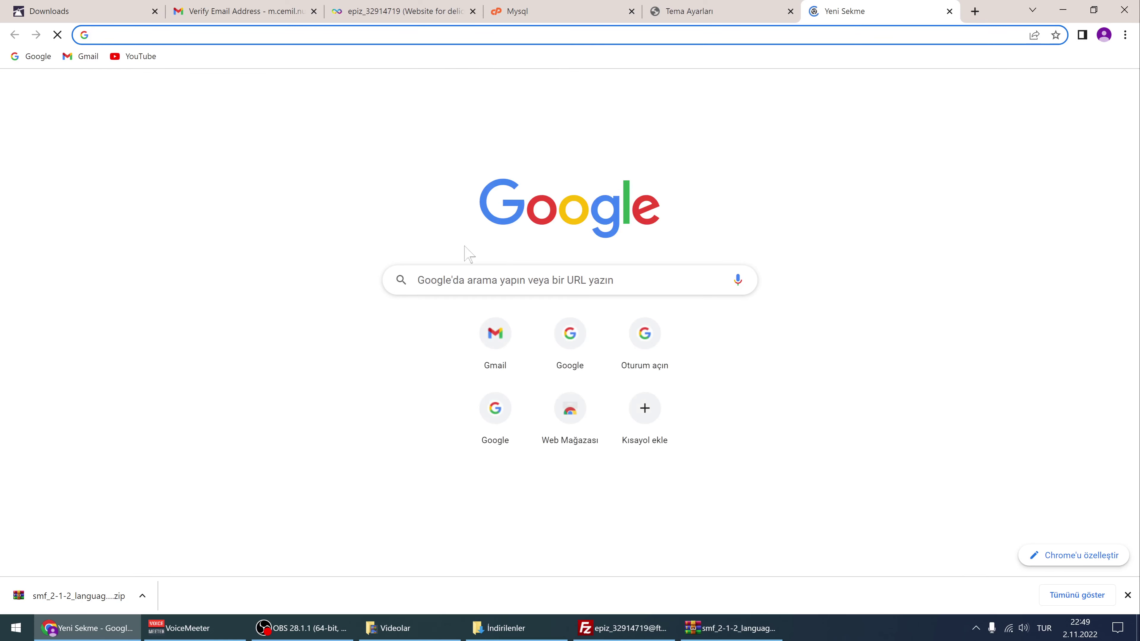
pyautogui.click(464, 281)
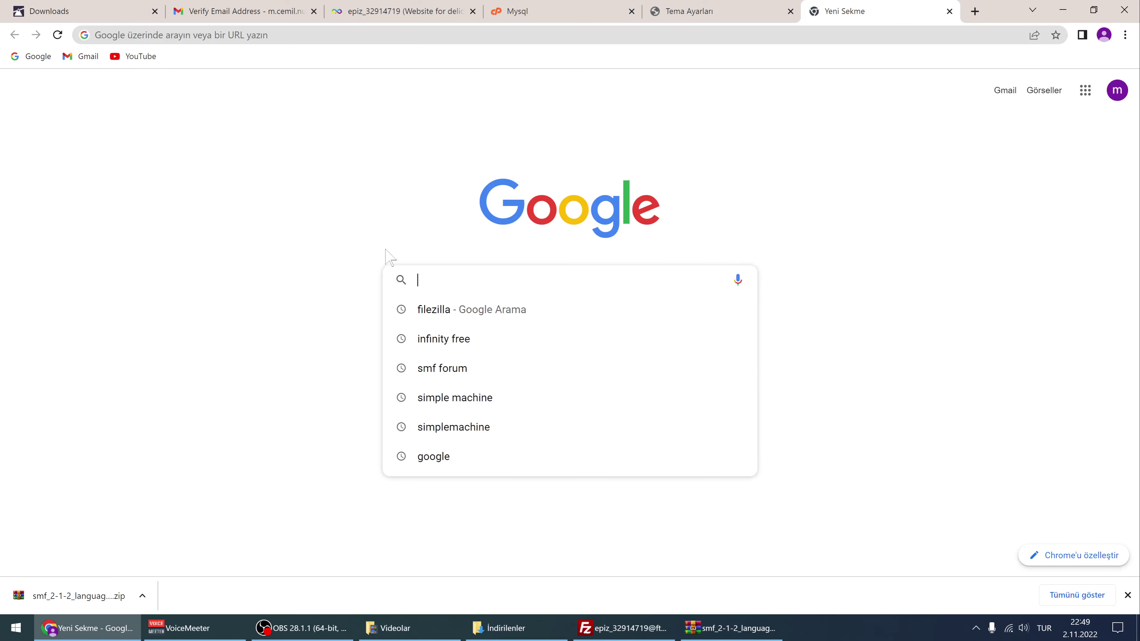
pyautogui.write('resi')
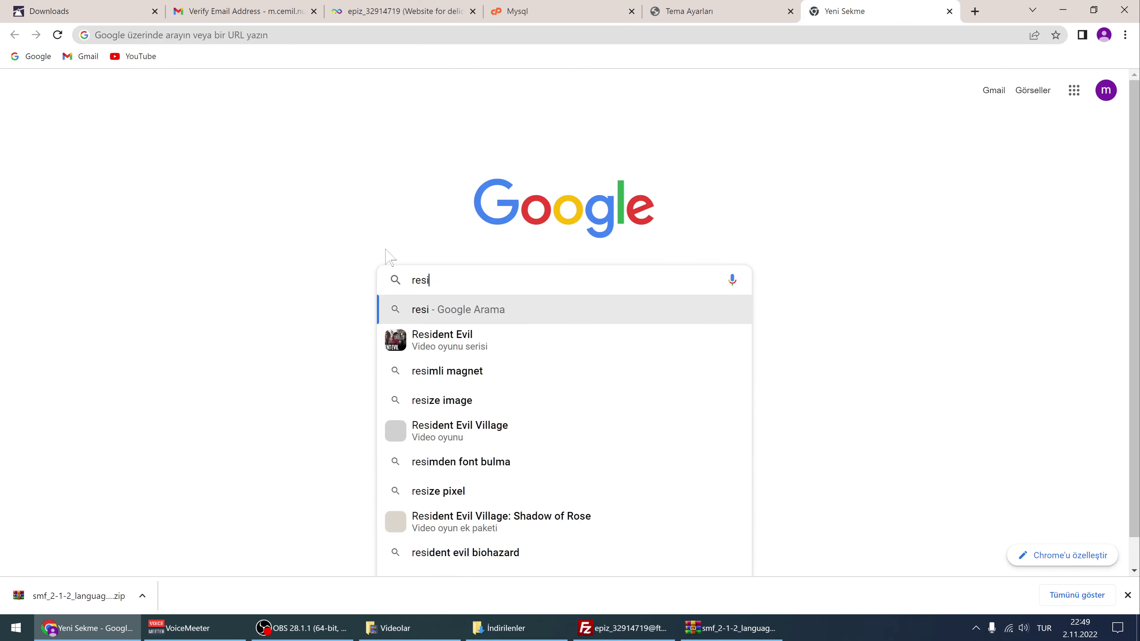
pyautogui.write('m uploa')
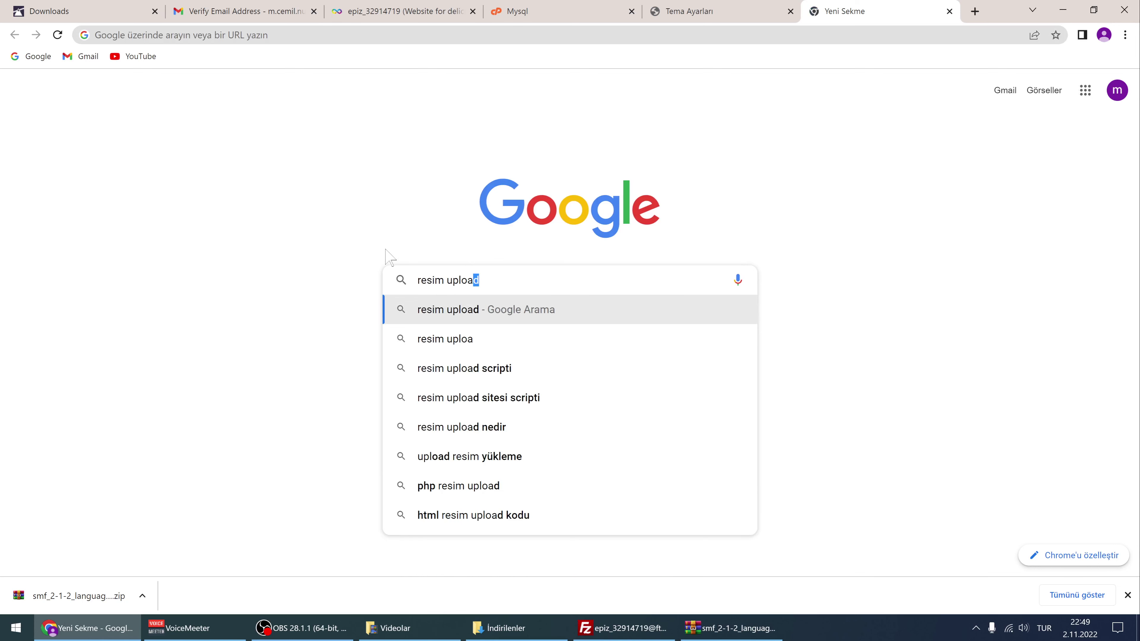
pyautogui.write('d')
pyautogui.press('Return')
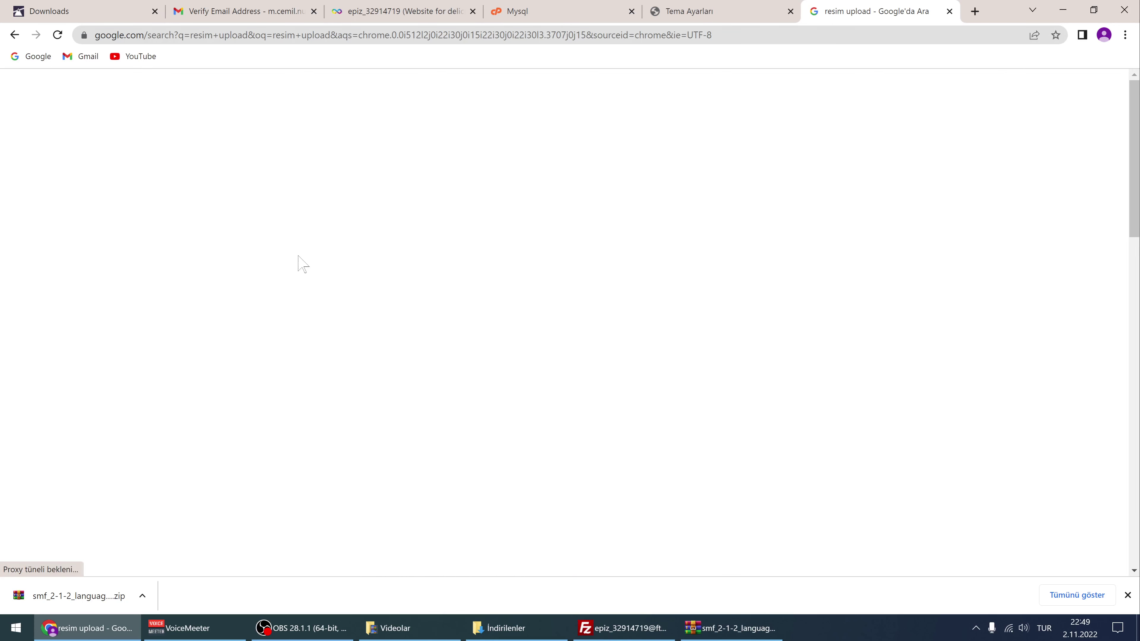
# Upload Capture2.PNG from the desktop logo folder to Hızlı Resim
pyautogui.click(262, 230)
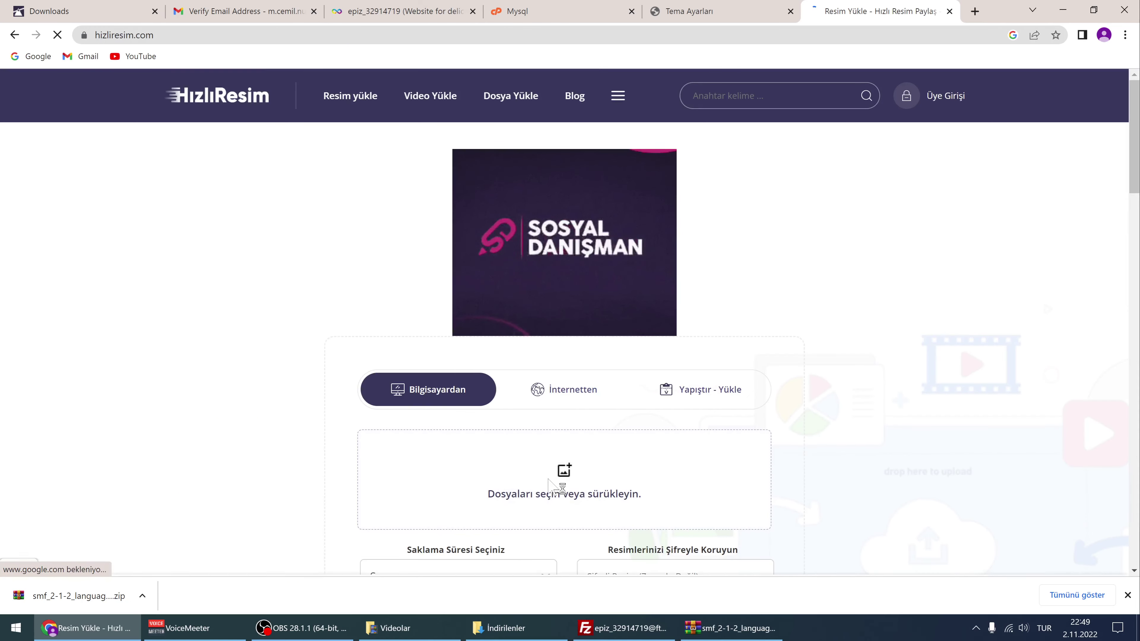
pyautogui.click(381, 405)
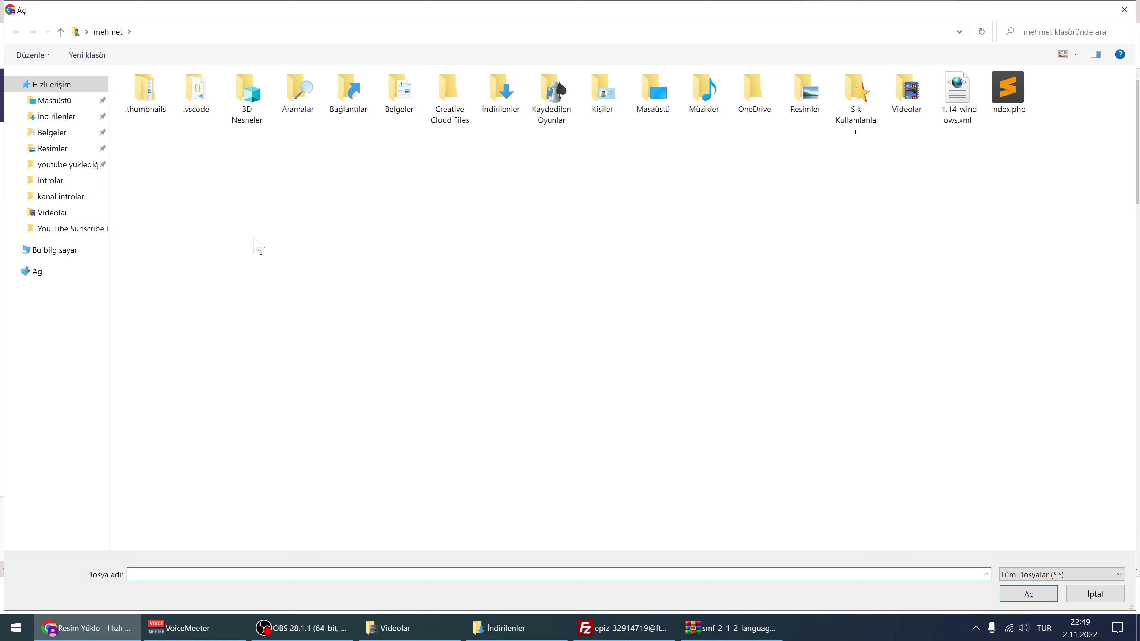
pyautogui.click(53, 102)
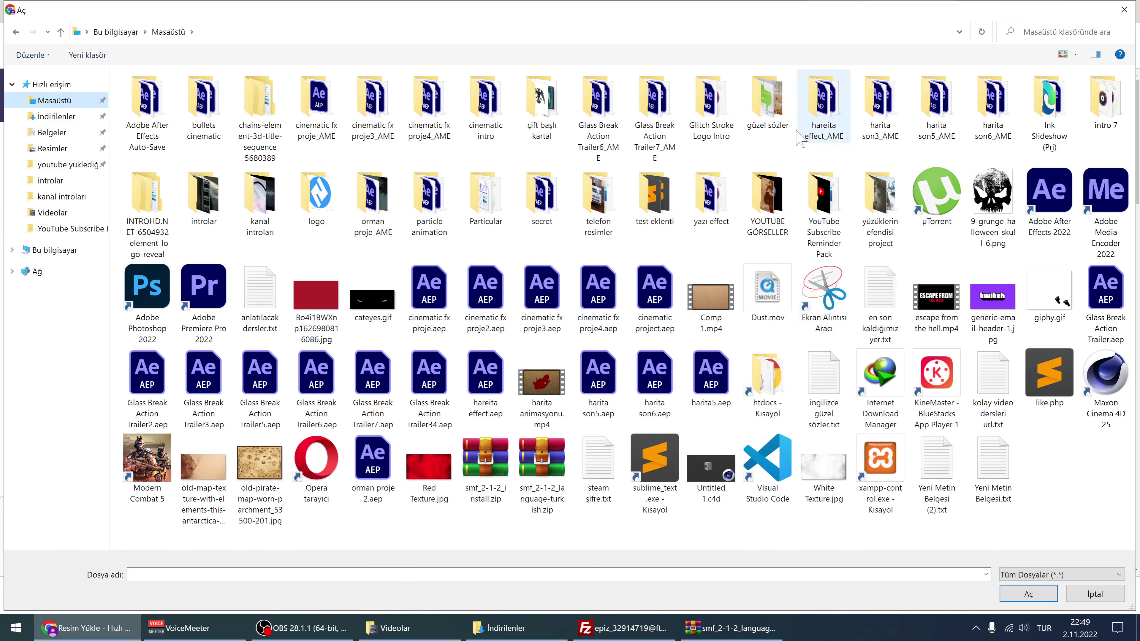
pyautogui.doubleClick(319, 202)
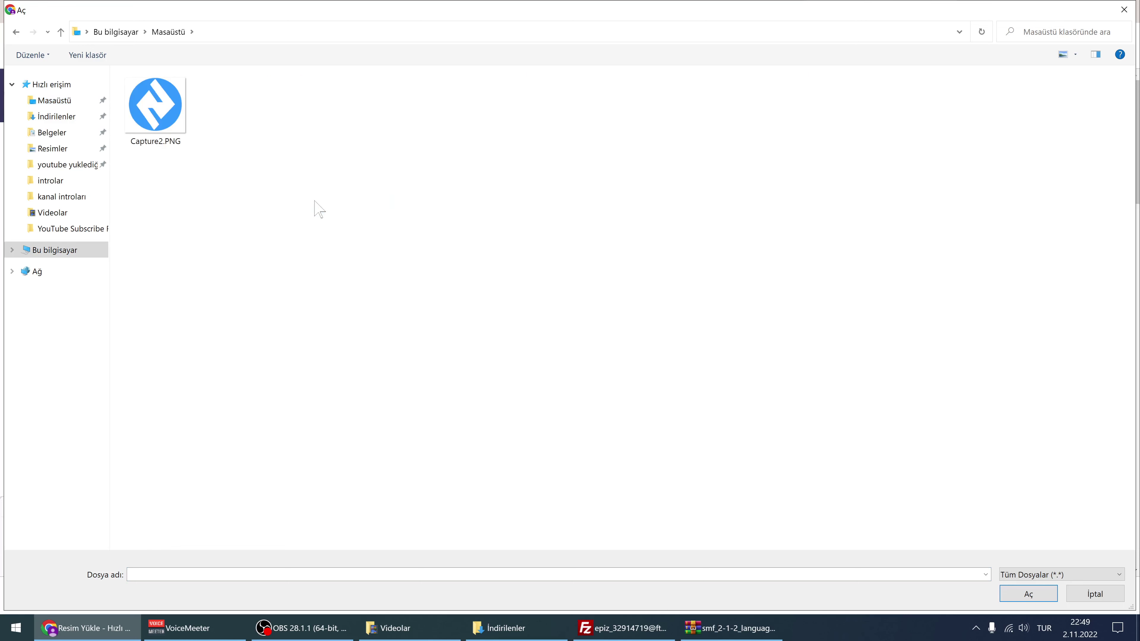
pyautogui.click(155, 121)
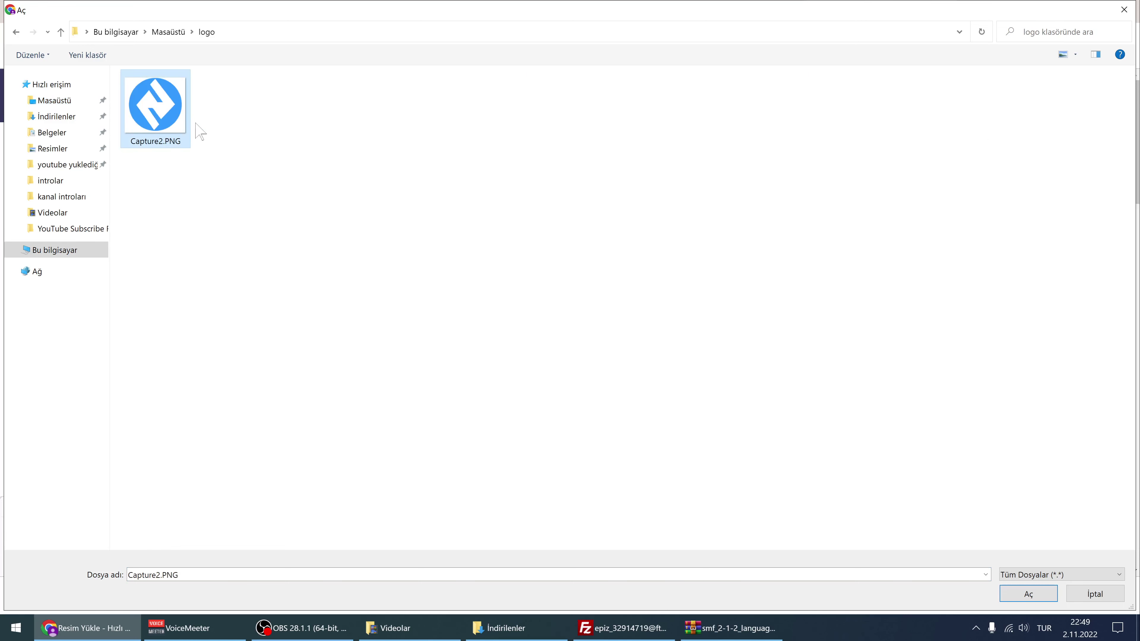
pyautogui.click(1028, 594)
pyautogui.scroll(-3, 413, 381)
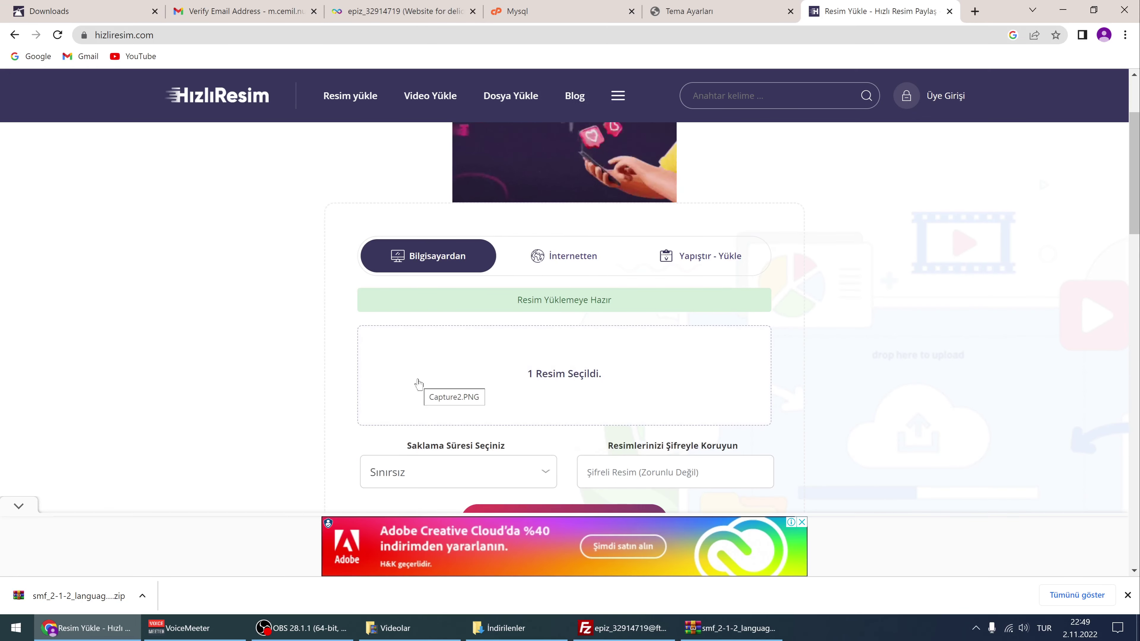
pyautogui.scroll(-7, 418, 384)
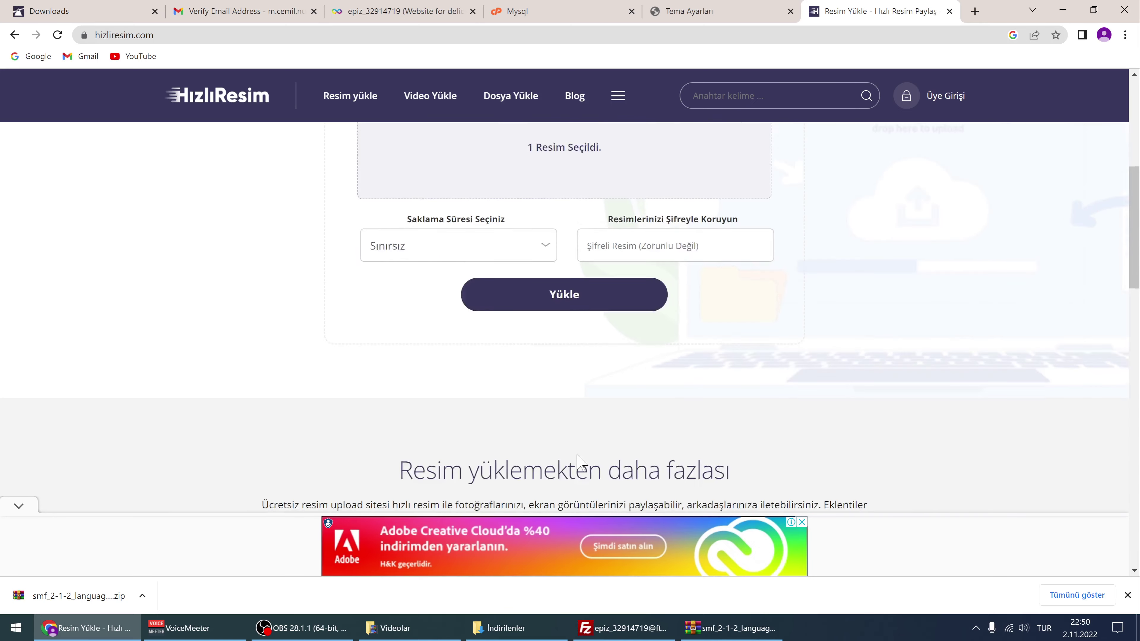
pyautogui.click(496, 195)
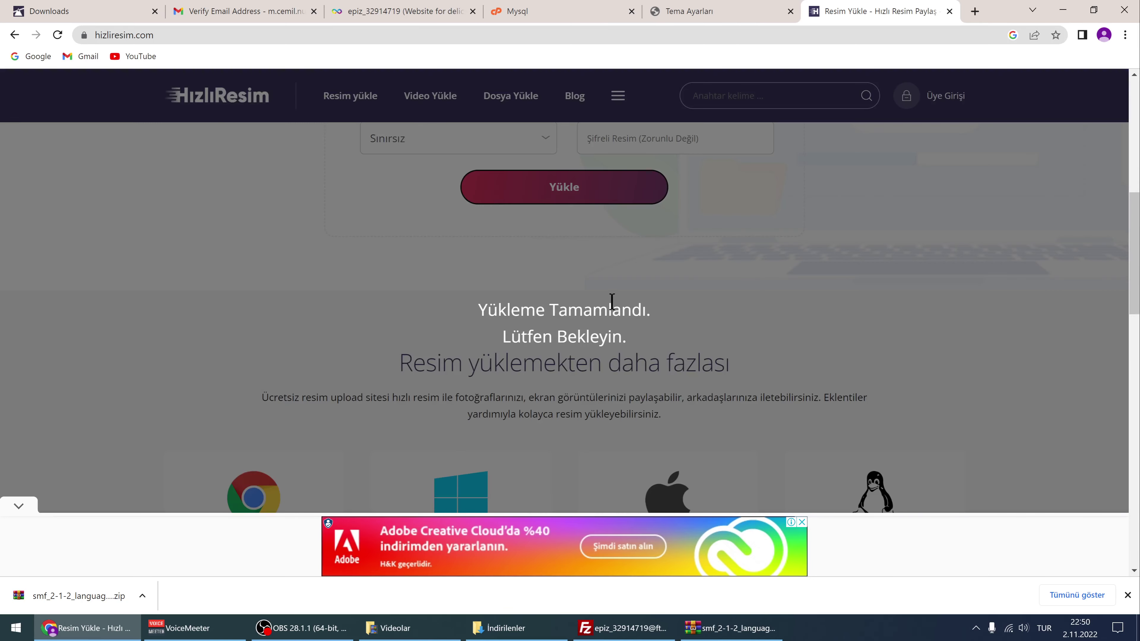
# Copy the uploaded image's 'Forumlar : bbcode' link and return to the Tema Ayarları tab
pyautogui.scroll(-1, 690, 386)
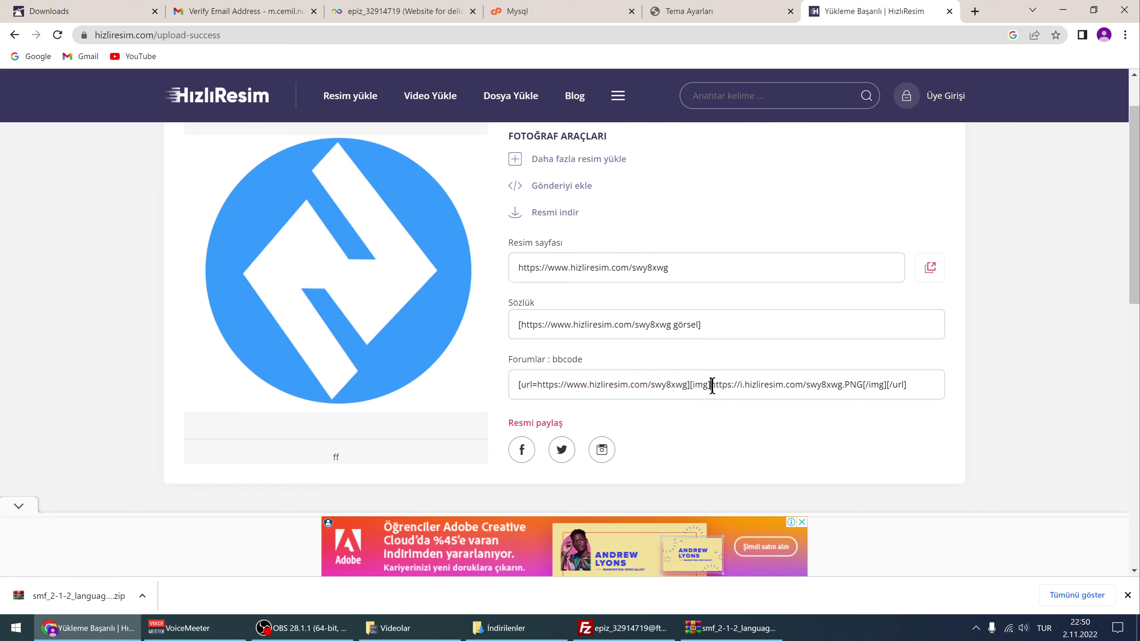
pyautogui.moveTo(712, 385); pyautogui.dragTo(855, 389)
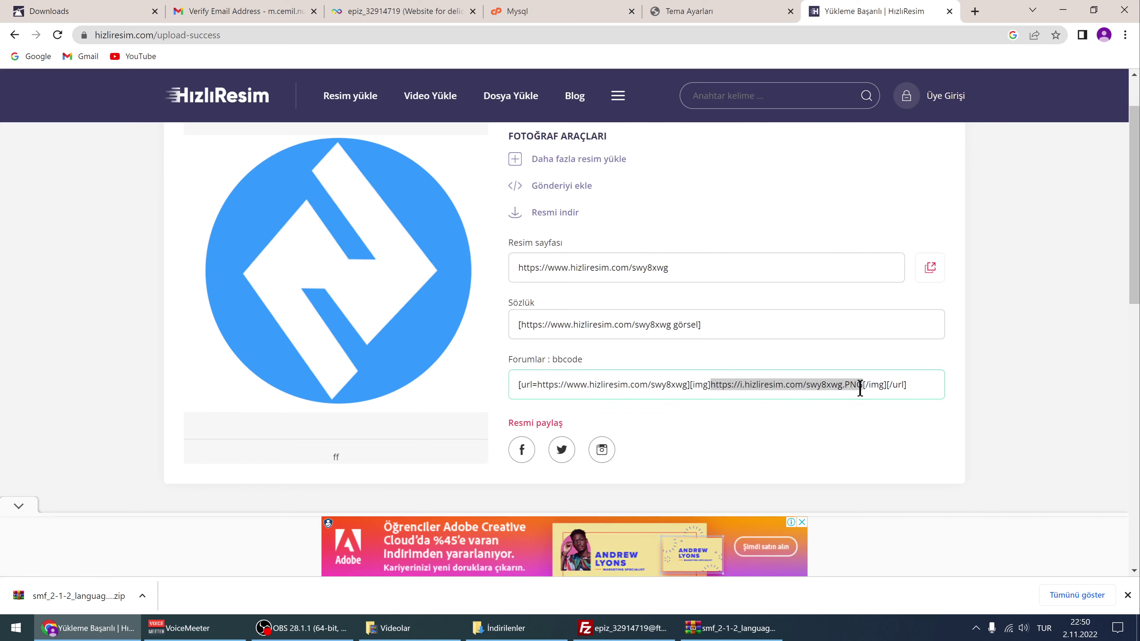
pyautogui.click(859, 389)
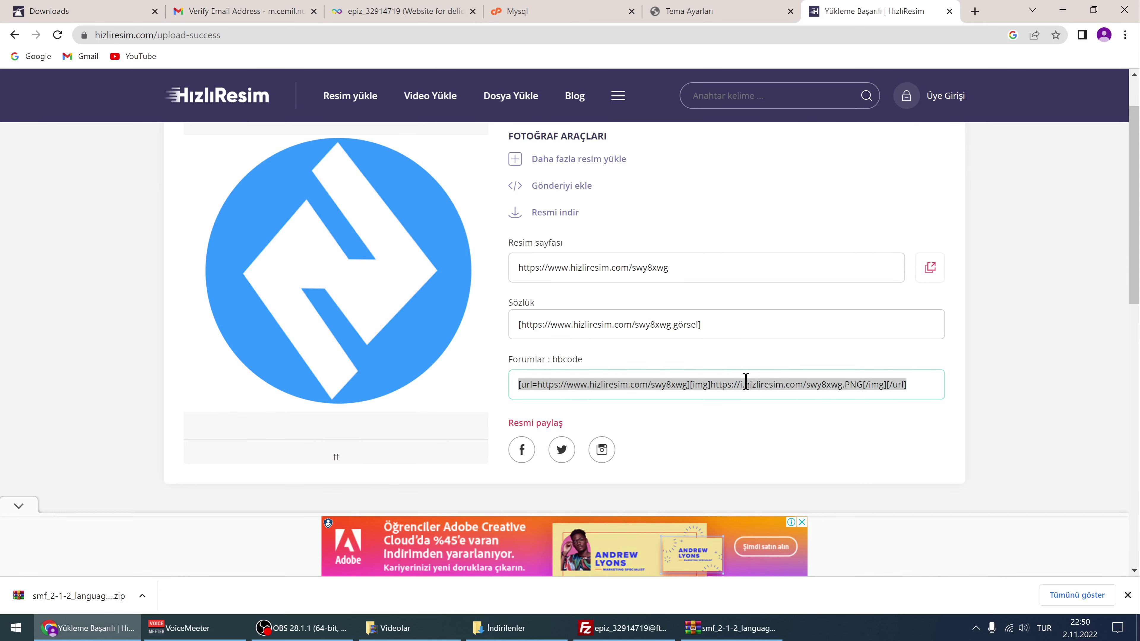
pyautogui.rightClick(728, 383)
pyautogui.click(769, 433)
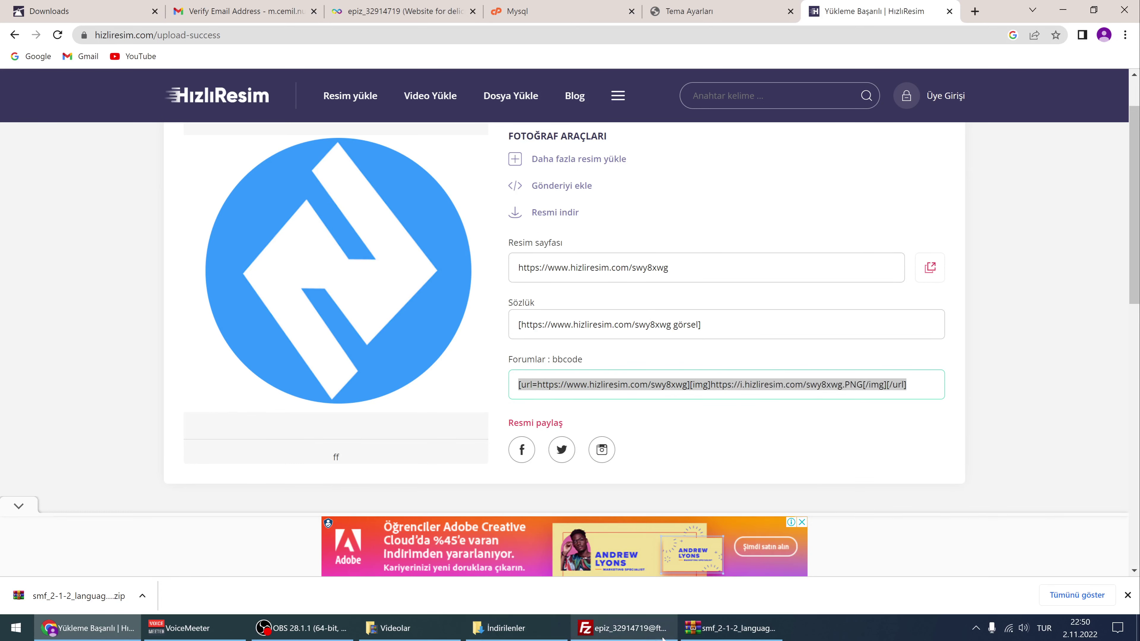
pyautogui.click(673, 11)
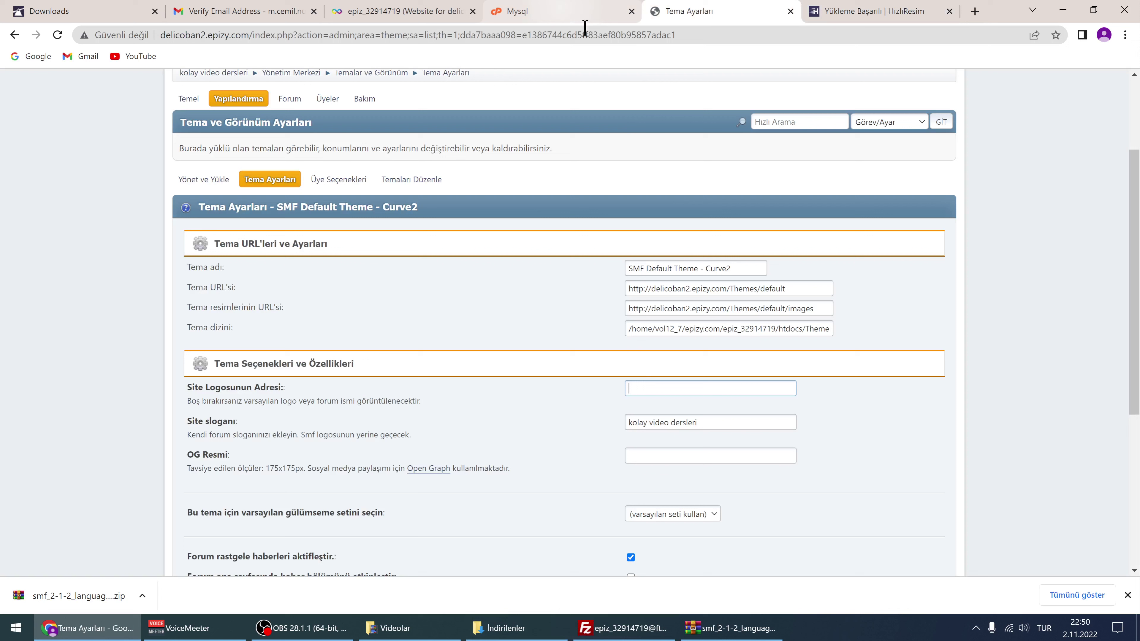
# Paste the bbcode link into Site Logosunun Adresi and begin trimming the [url][img] prefix
pyautogui.click(647, 388)
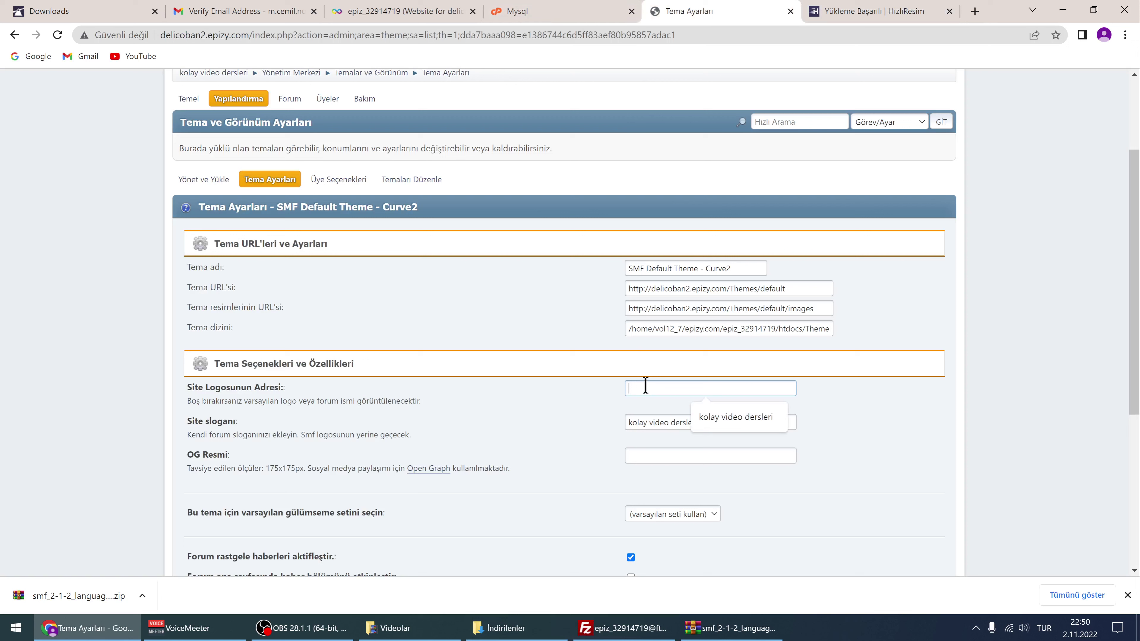
pyautogui.write('[url=https://hizliresim.com/swy8xwg][img]https://i.hizliresim.com/swy8xwg.PNG[/img][/url]')
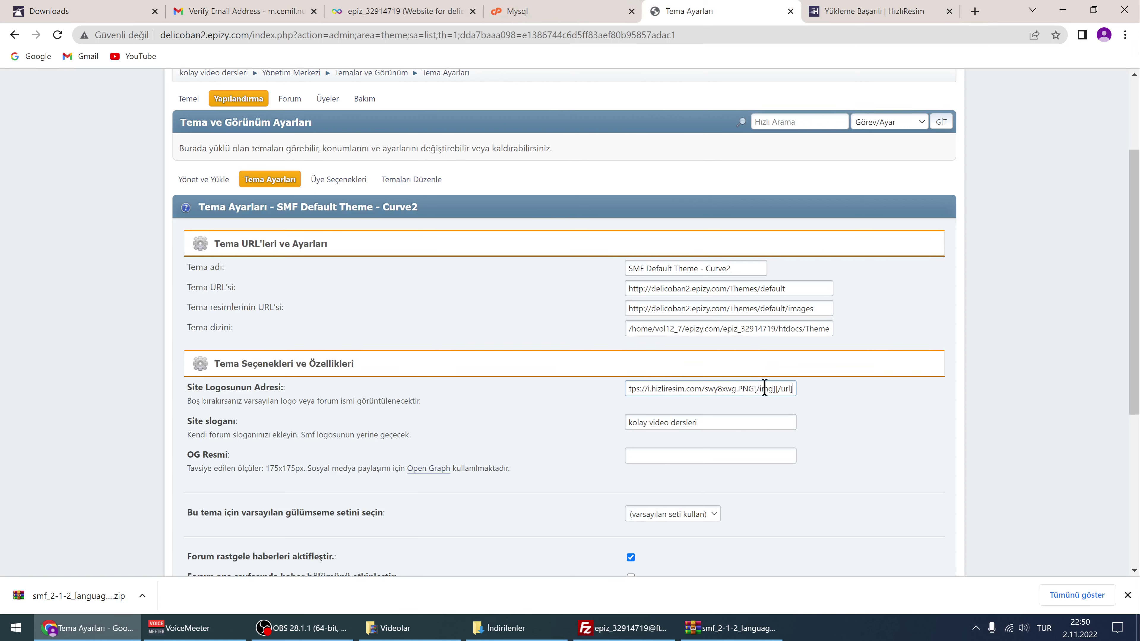
pyautogui.hotkey('ctrl', 'a')
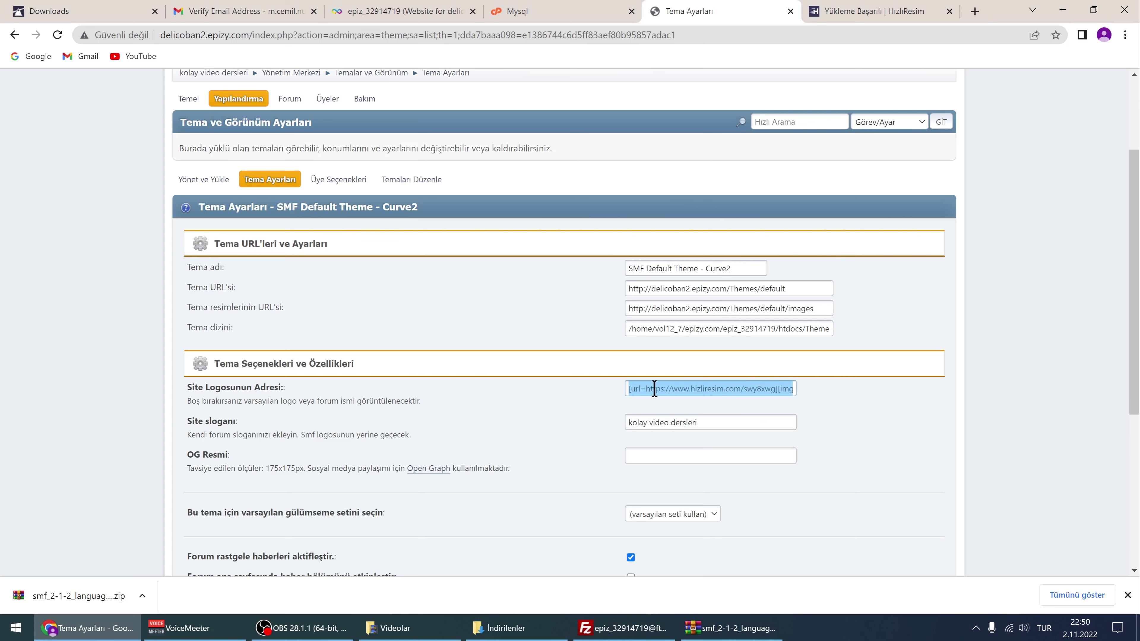
pyautogui.click(671, 389)
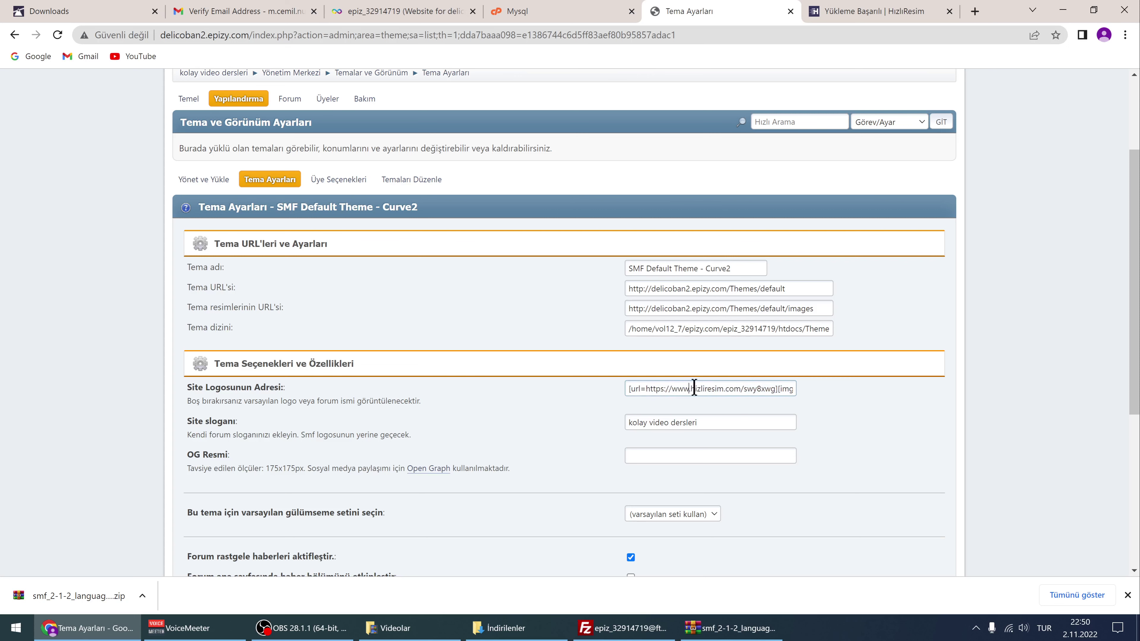
pyautogui.moveTo(693, 387); pyautogui.dragTo(750, 382)
pyautogui.press('BackSpace')
pyautogui.press('BackSpace')
pyautogui.press('BackSpace')
pyautogui.press('BackSpace')
pyautogui.press('BackSpace')
pyautogui.press('Right')
pyautogui.press('Right')
pyautogui.press('Right')
pyautogui.press('Right')
pyautogui.press('Right')
pyautogui.press('Right')
pyautogui.press('Right')
pyautogui.press('Right')
pyautogui.press('Right')
pyautogui.press('Right')
pyautogui.press('Right')
pyautogui.press('Right')
pyautogui.press('Right')
pyautogui.press('Right')
pyautogui.press('Right')
pyautogui.press('Right')
pyautogui.press('Right')
pyautogui.press('Right')
pyautogui.press('Right')
pyautogui.press('Right')
pyautogui.moveTo(765, 389); pyautogui.dragTo(529, 428)
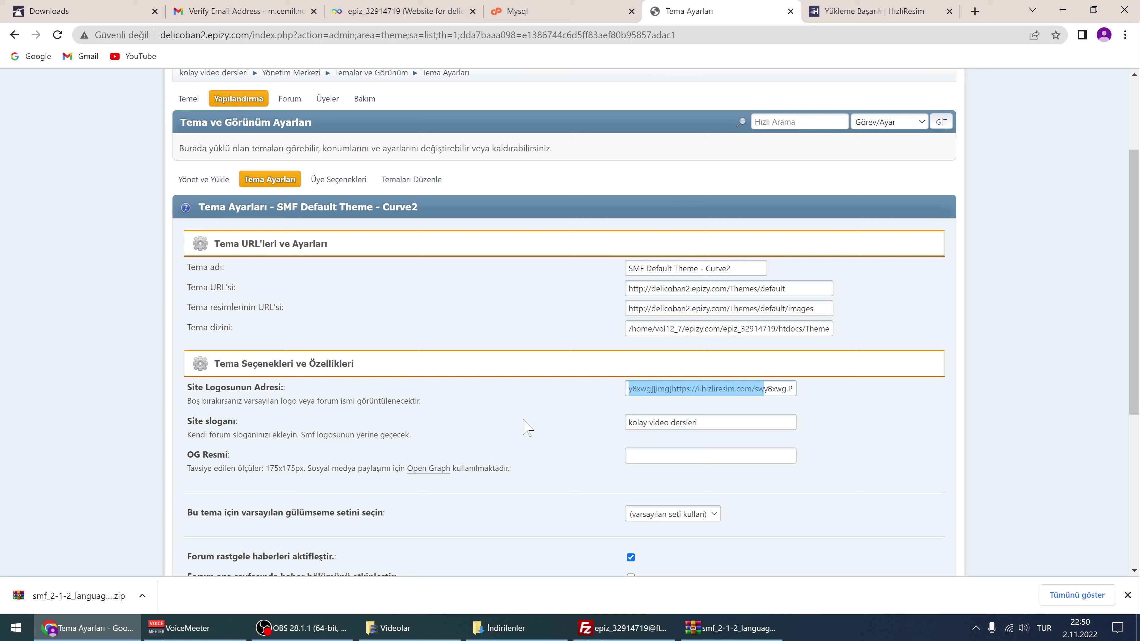
pyautogui.click(655, 388)
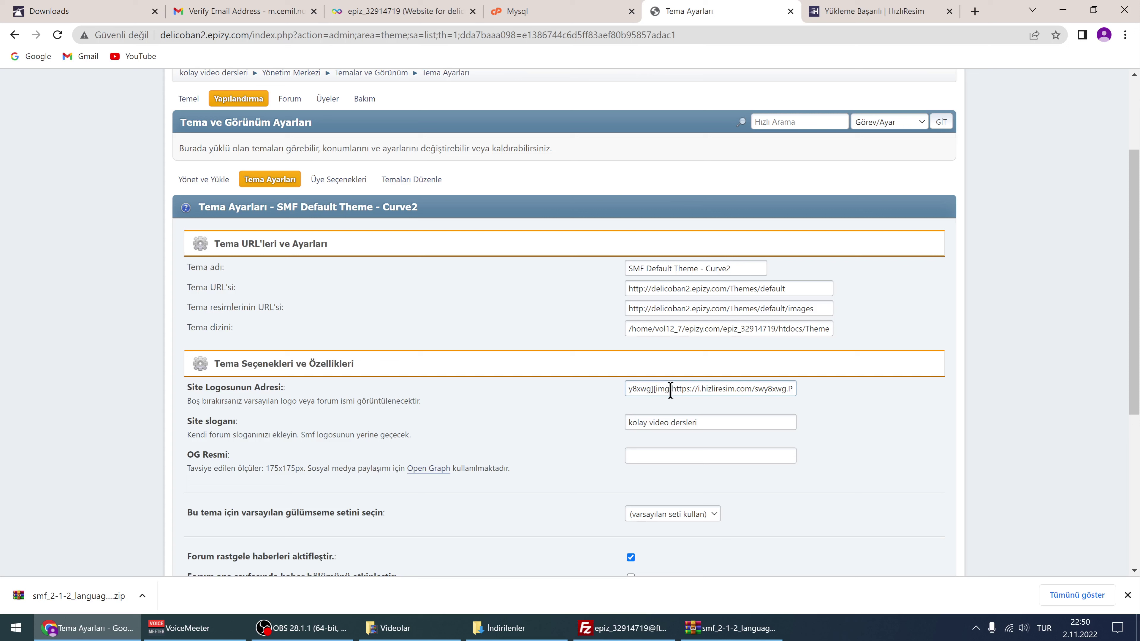
pyautogui.press('BackSpace')
pyautogui.press('BackSpace')
pyautogui.press('BackSpace')
pyautogui.press('BackSpace')
pyautogui.press('BackSpace')
pyautogui.press('BackSpace')
pyautogui.press('BackSpace')
pyautogui.press('BackSpace')
pyautogui.press('BackSpace')
pyautogui.press('BackSpace')
pyautogui.press('BackSpace')
pyautogui.press('BackSpace')
pyautogui.press('BackSpace')
pyautogui.press('BackSpace')
pyautogui.press('BackSpace')
pyautogui.press('BackSpace')
pyautogui.press('BackSpace')
pyautogui.press('BackSpace')
pyautogui.press('BackSpace')
pyautogui.press('BackSpace')
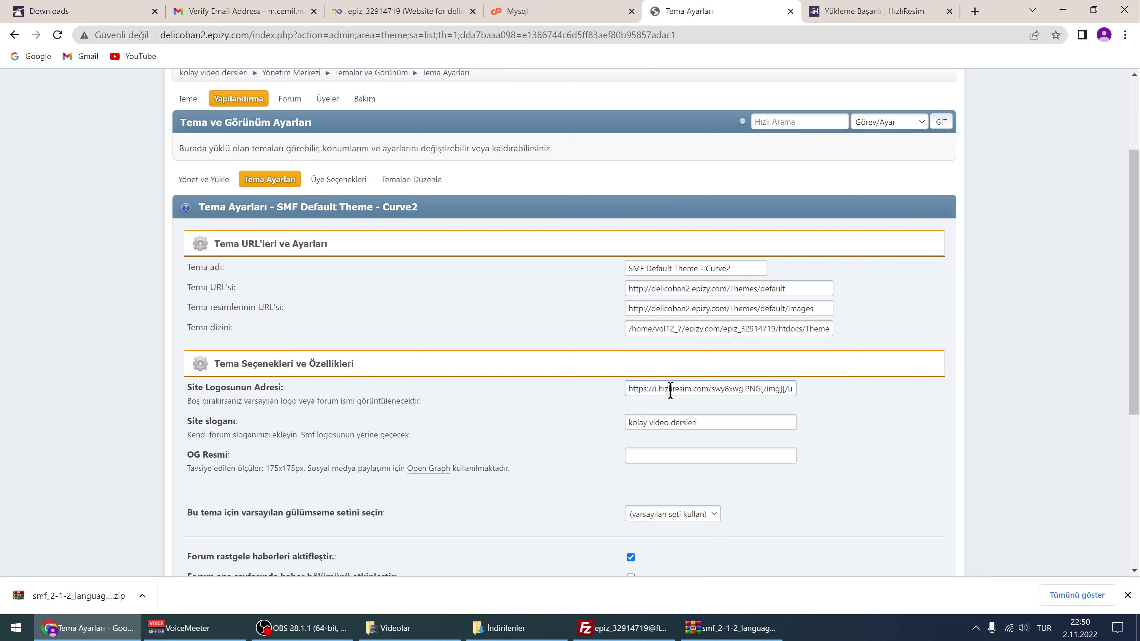
pyautogui.moveTo(761, 388); pyautogui.dragTo(837, 398)
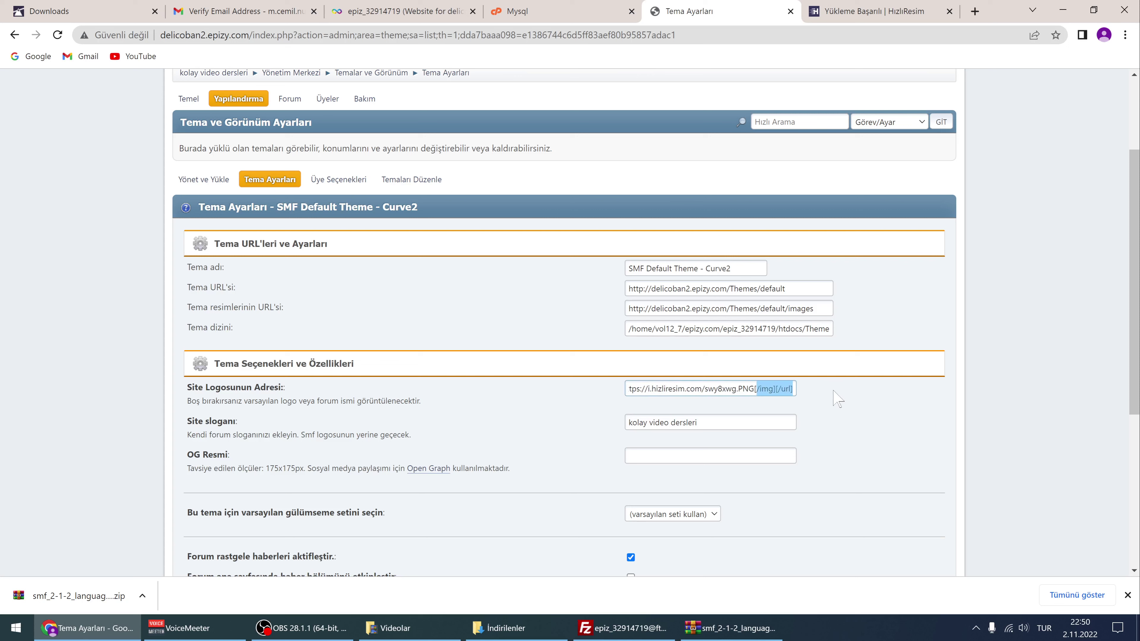
pyautogui.press('BackSpace')
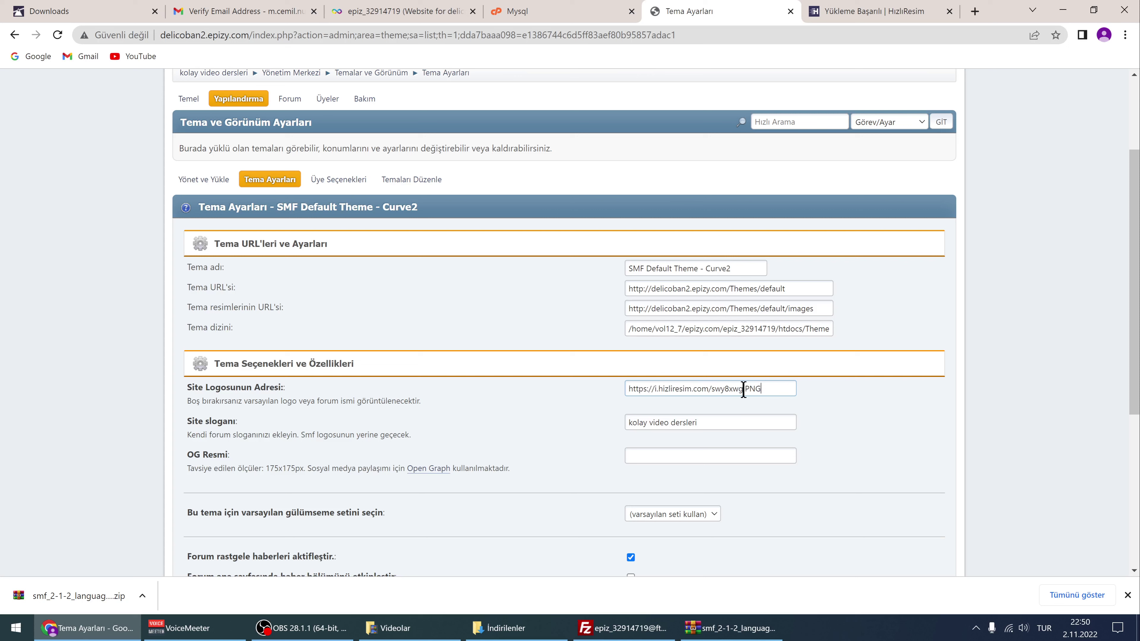
pyautogui.moveTo(743, 390); pyautogui.dragTo(759, 389)
# Save the theme settings with the hosted logo address and check the logo on the forum
pyautogui.click(845, 406)
pyautogui.scroll(-3, 808, 408)
pyautogui.scroll(-3, 677, 422)
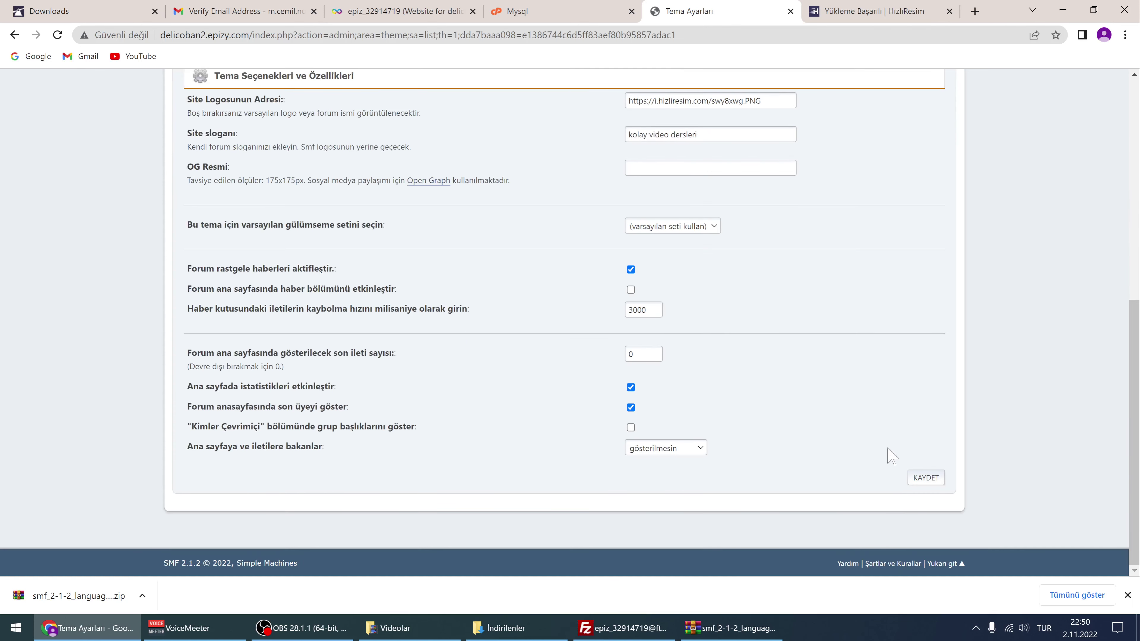
pyautogui.click(925, 477)
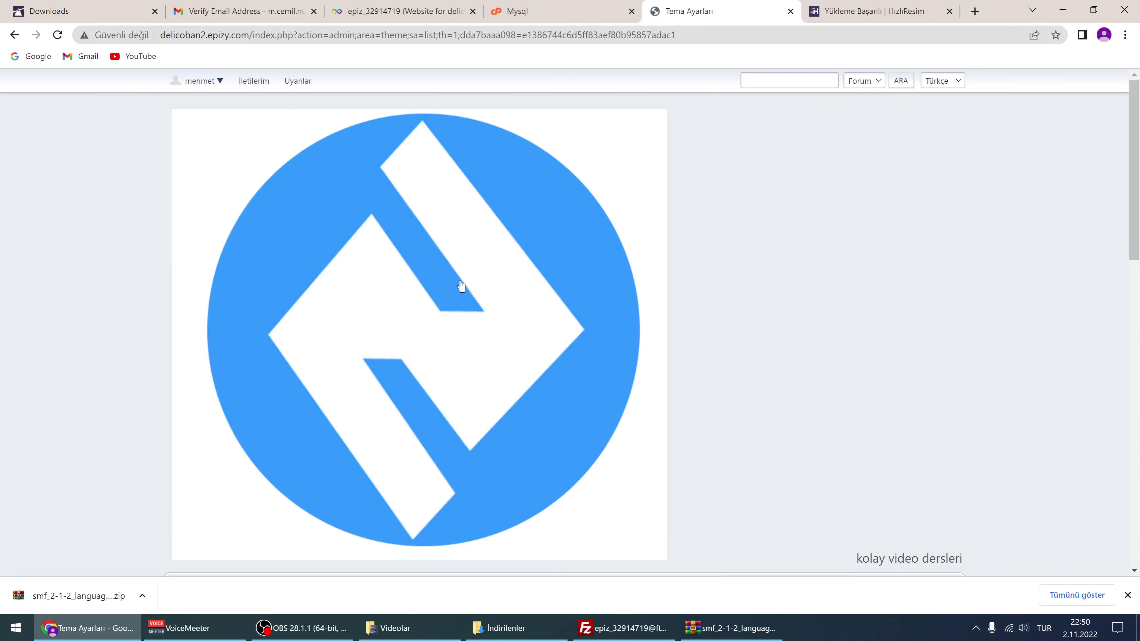
pyautogui.scroll(-7, 567, 272)
pyautogui.scroll(5, 541, 273)
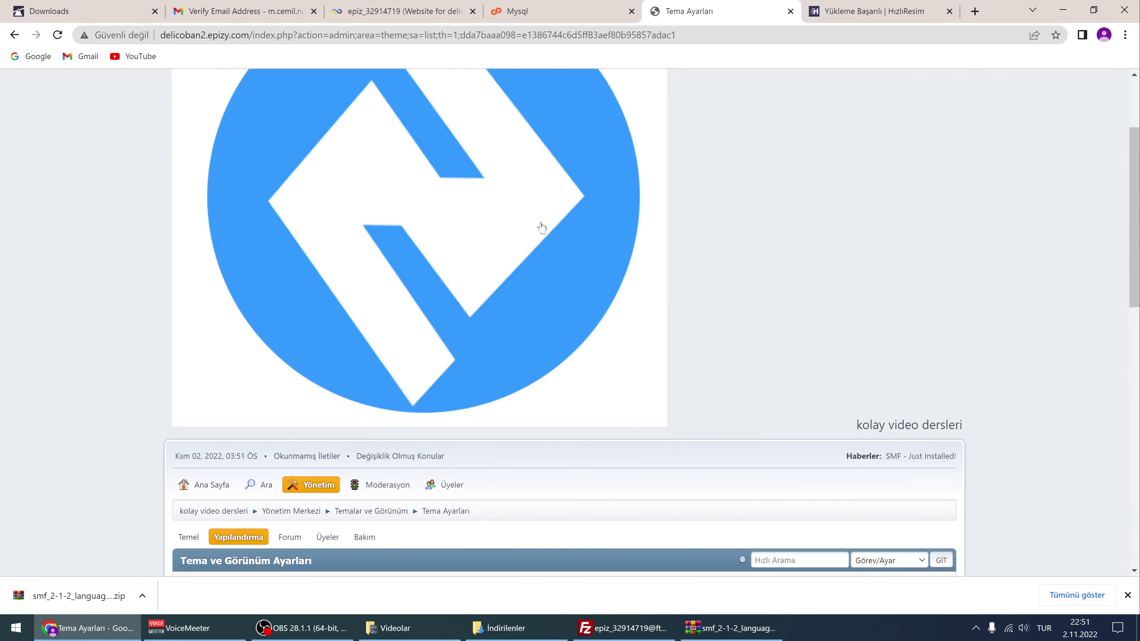
pyautogui.scroll(3, 542, 228)
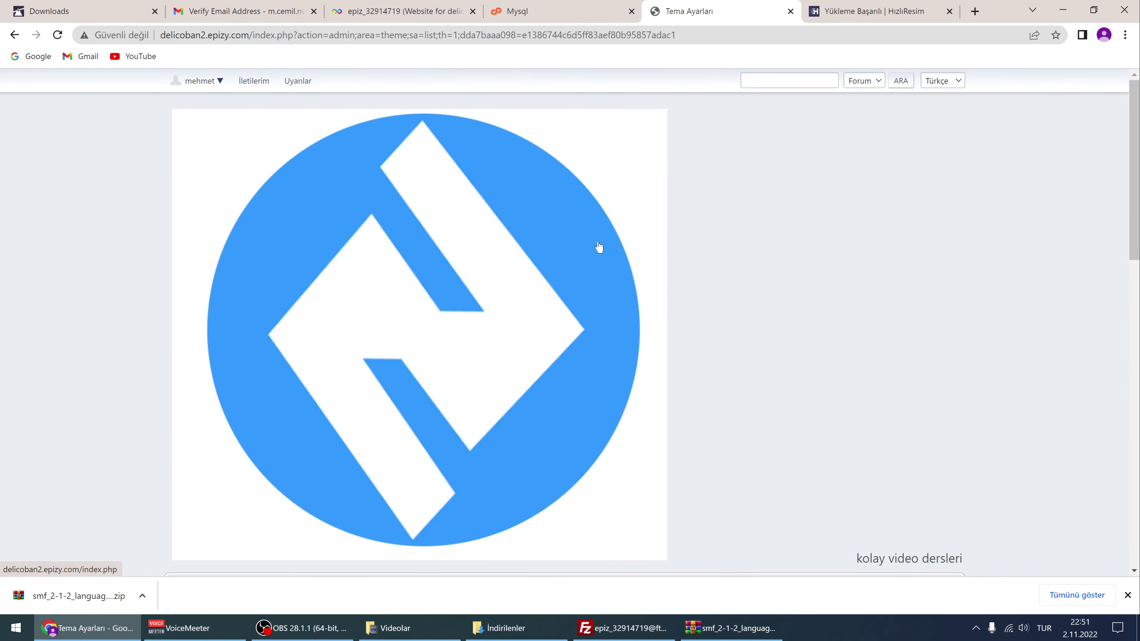
pyautogui.scroll(-4, 605, 293)
pyautogui.scroll(3, 521, 267)
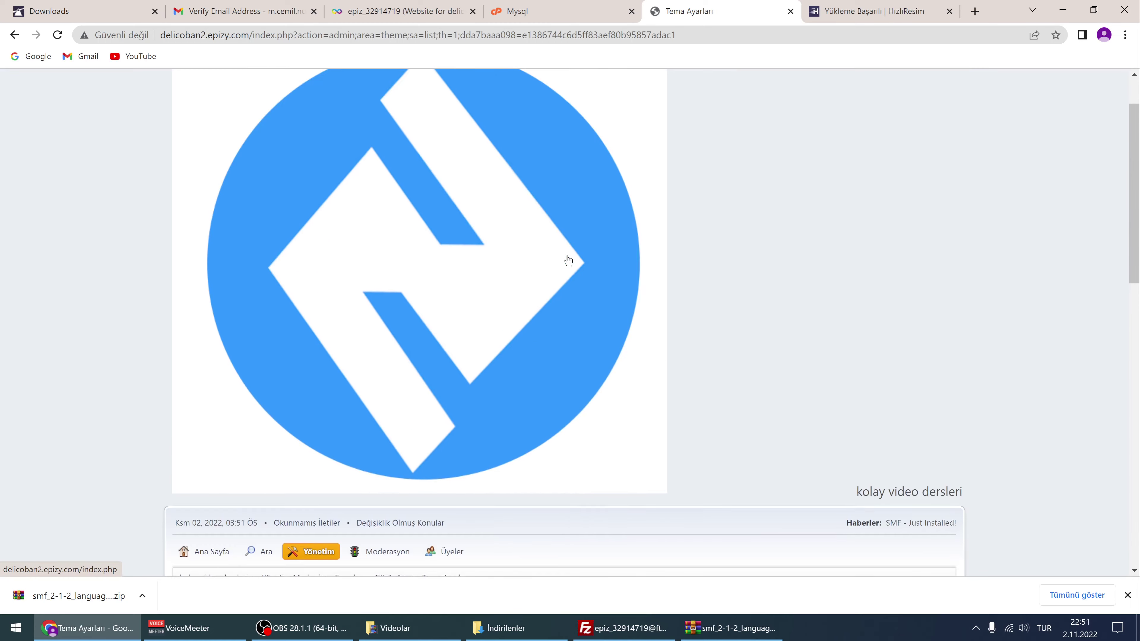
pyautogui.scroll(-6, 567, 260)
pyautogui.scroll(-9, 651, 244)
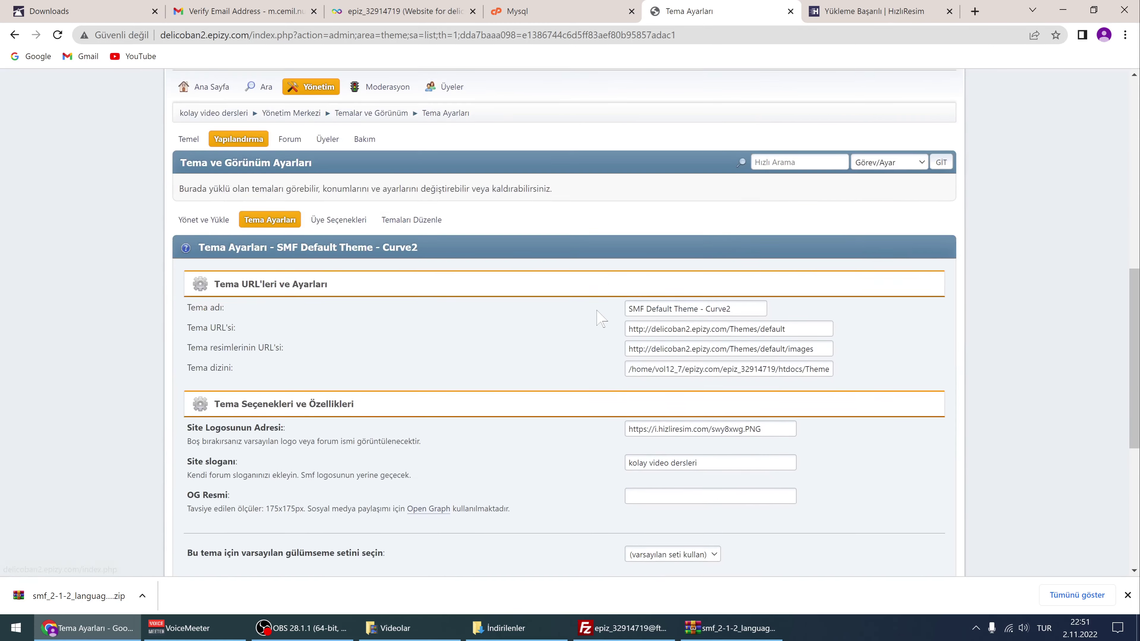
# Empty the Site Logosunun Adresi field and save, restoring the 'kolay video dersleri' text title
pyautogui.moveTo(771, 228); pyautogui.dragTo(442, 236)
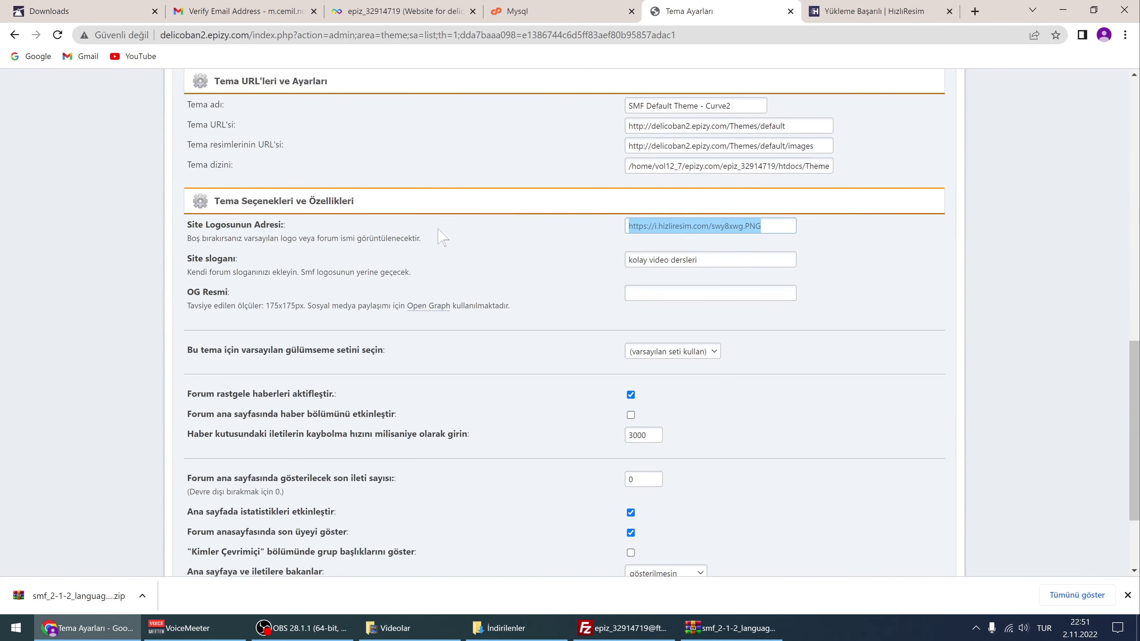
pyautogui.press('BackSpace')
pyautogui.scroll(-3, 803, 310)
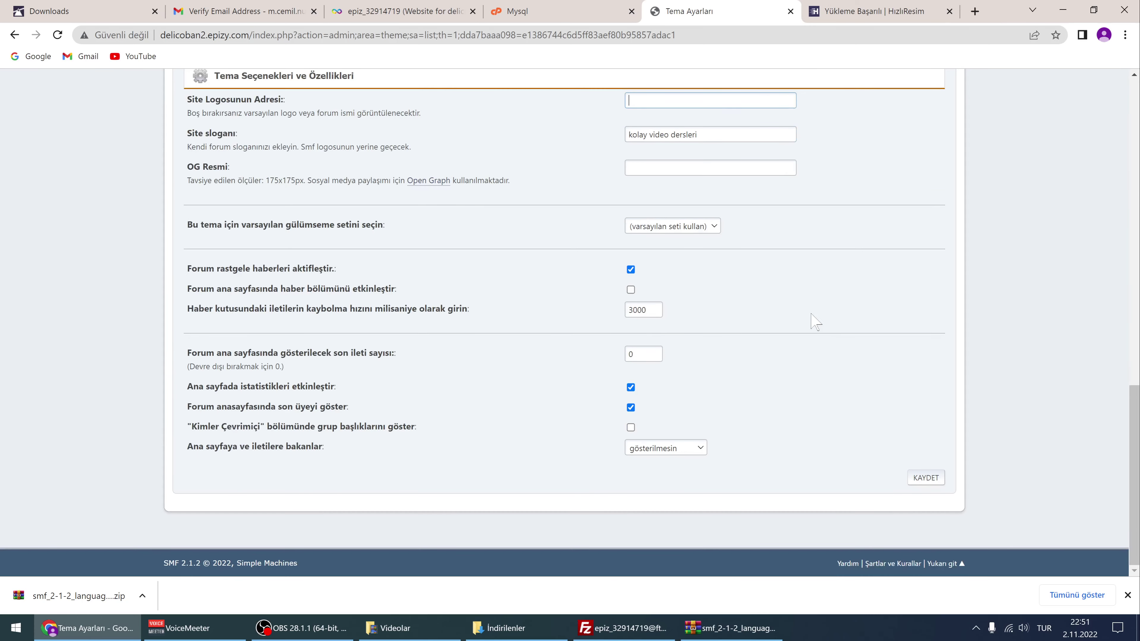
pyautogui.click(923, 478)
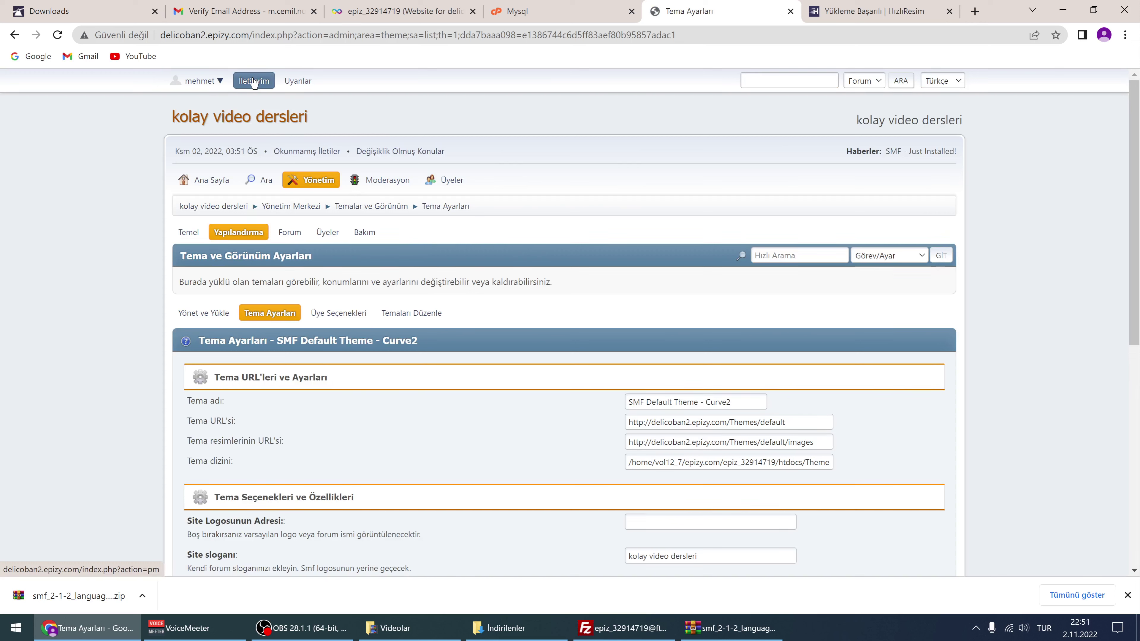
pyautogui.scroll(-1, 401, 131)
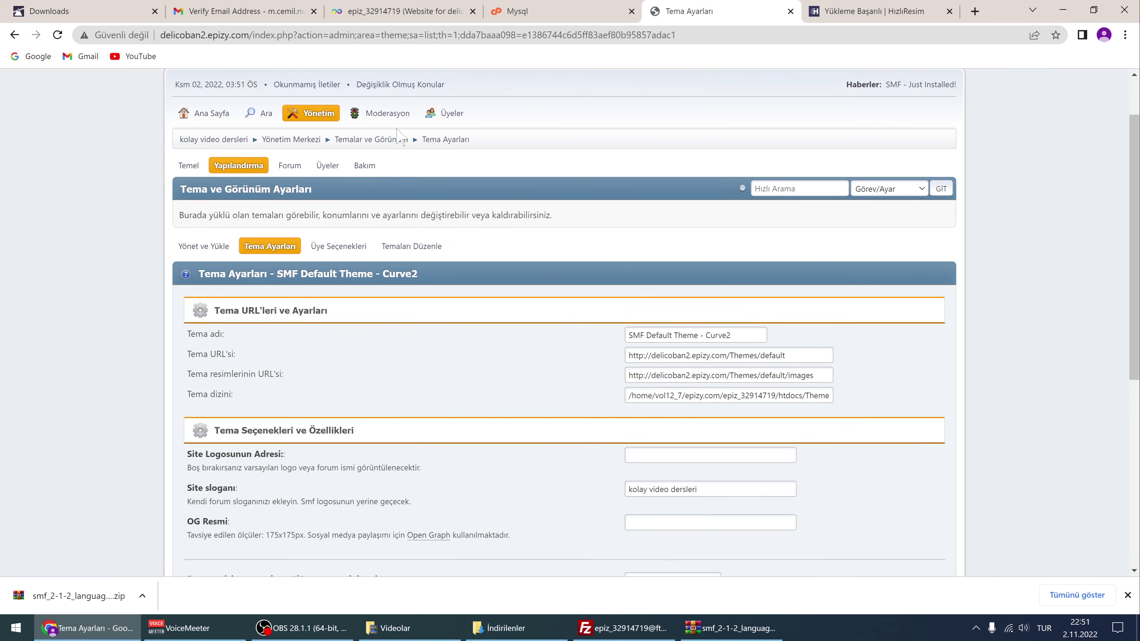
pyautogui.scroll(1, 397, 130)
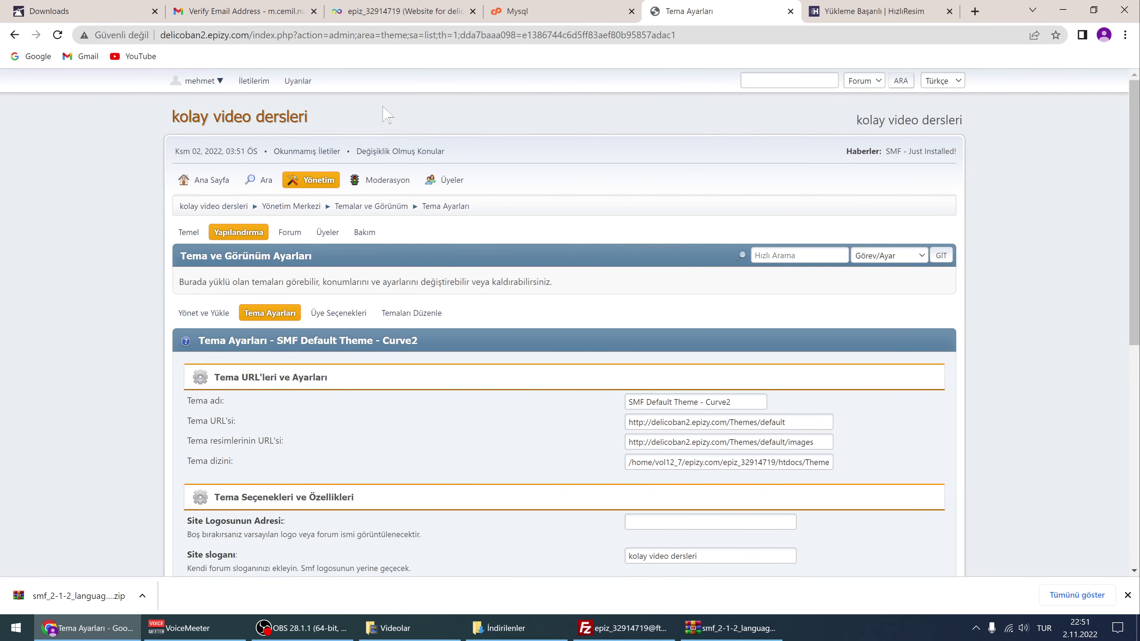